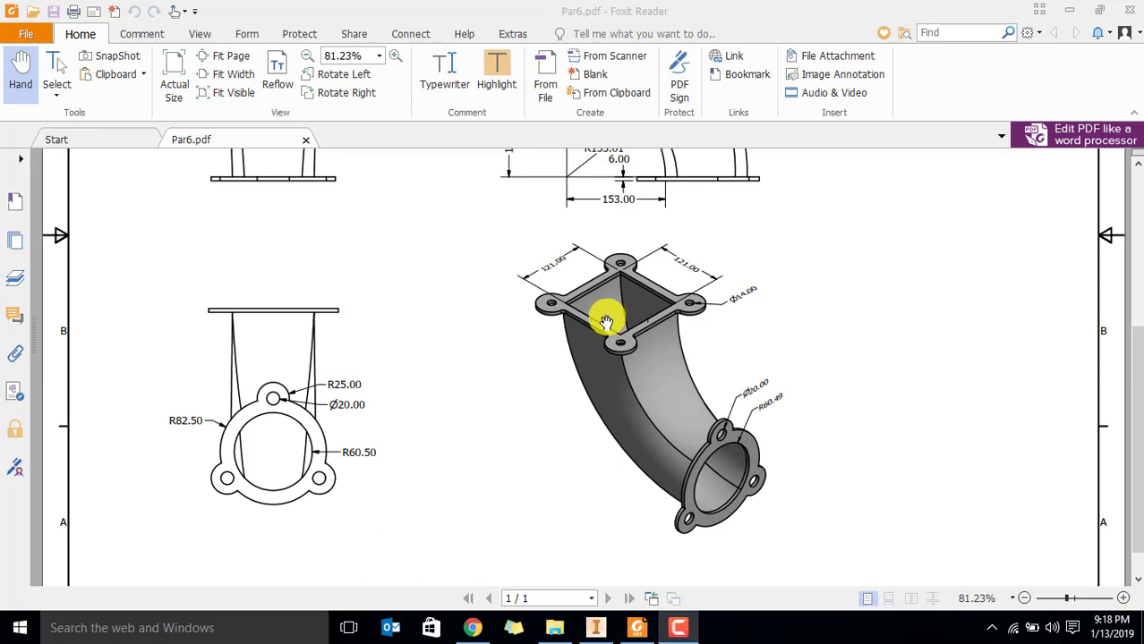
Examine the isometric view and the orthographic views of the curved duct in the Par6.pdf drawing
scroll(607, 322, up, 1)
scroll(612, 343, down, 1)
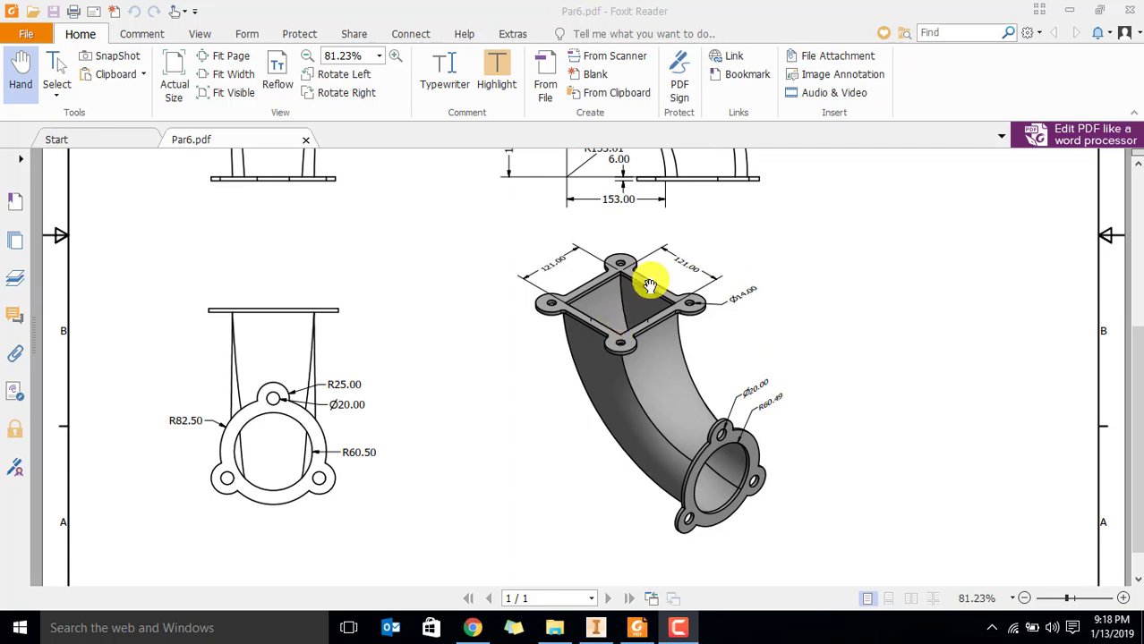
scroll(528, 242, down, 1)
scroll(528, 248, up, 4)
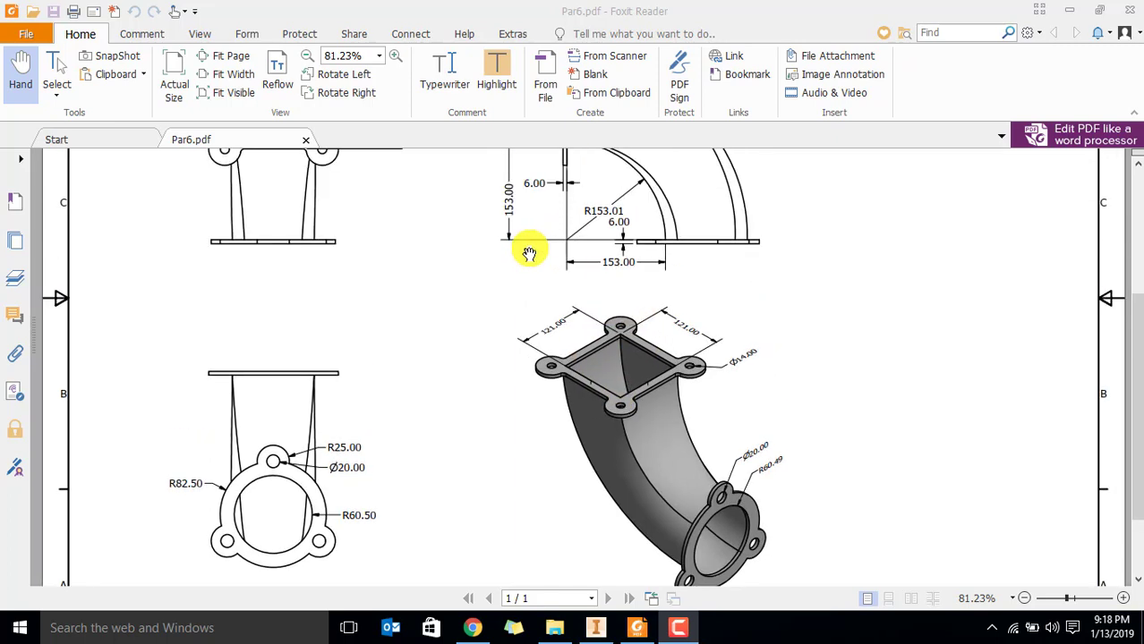
scroll(582, 391, down, 2)
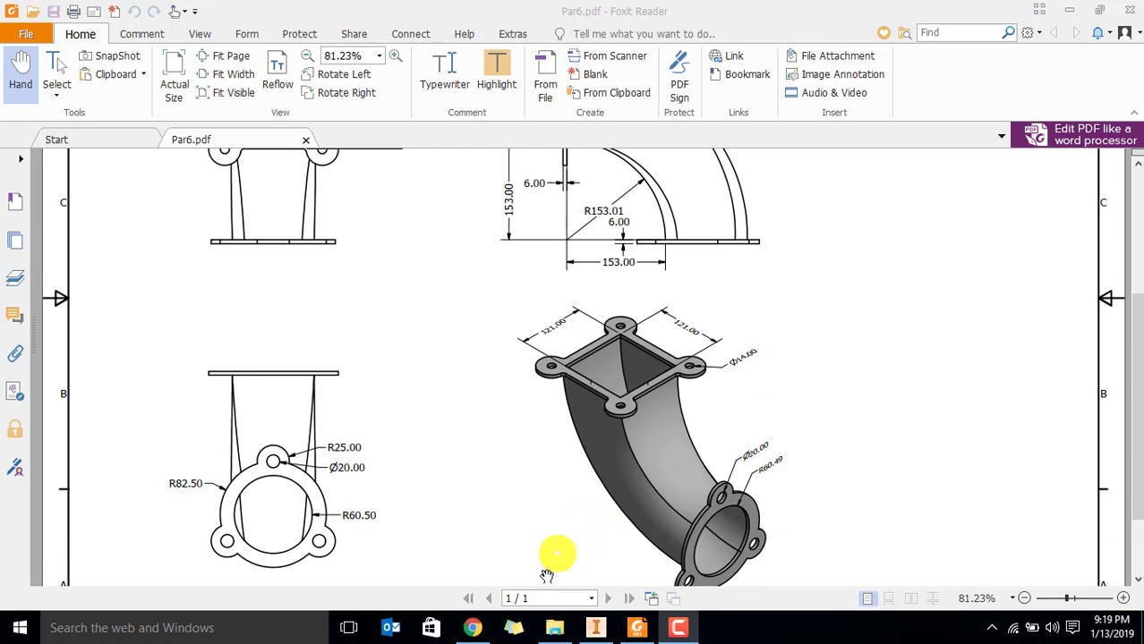
Switch to Autodesk Inventor and start a 2D sketch on the XY plane of the empty part
click(605, 630)
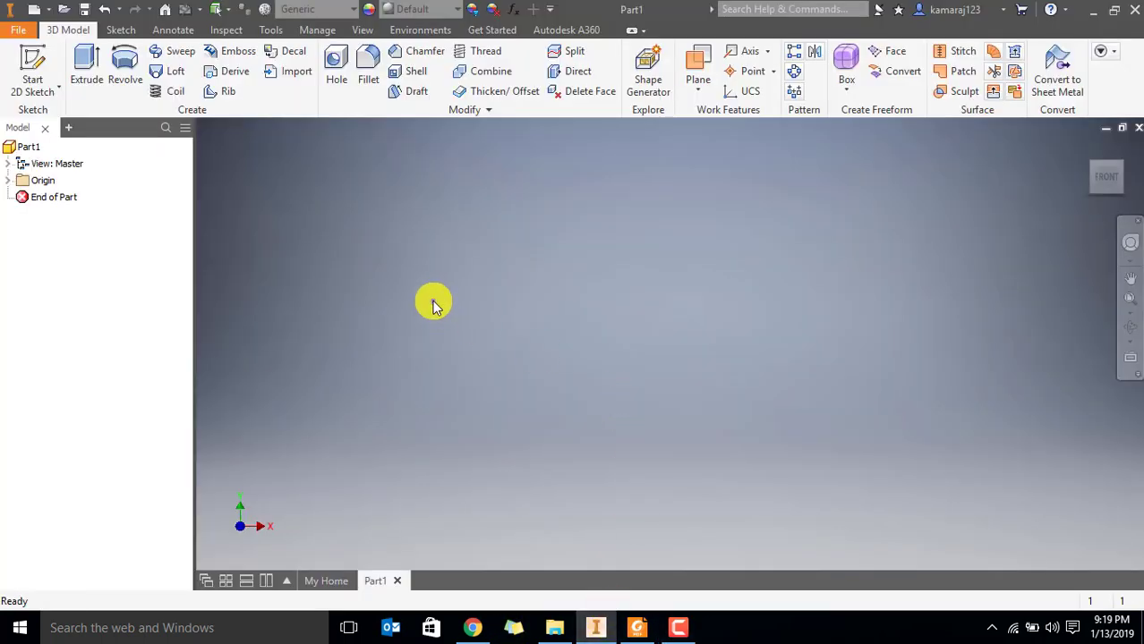
click(31, 61)
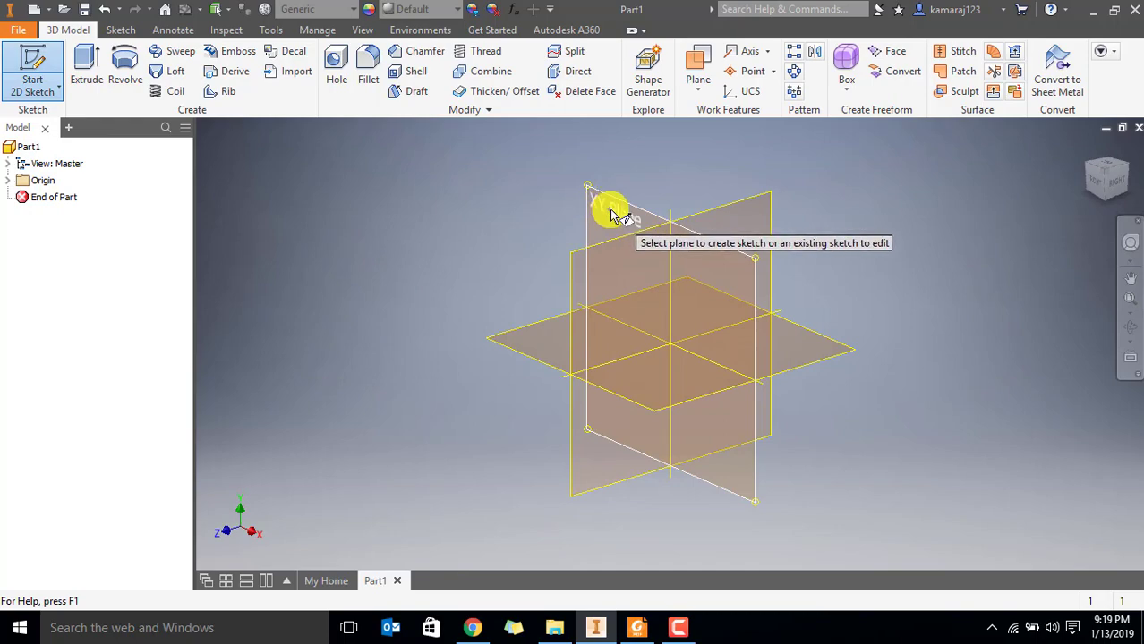
click(616, 213)
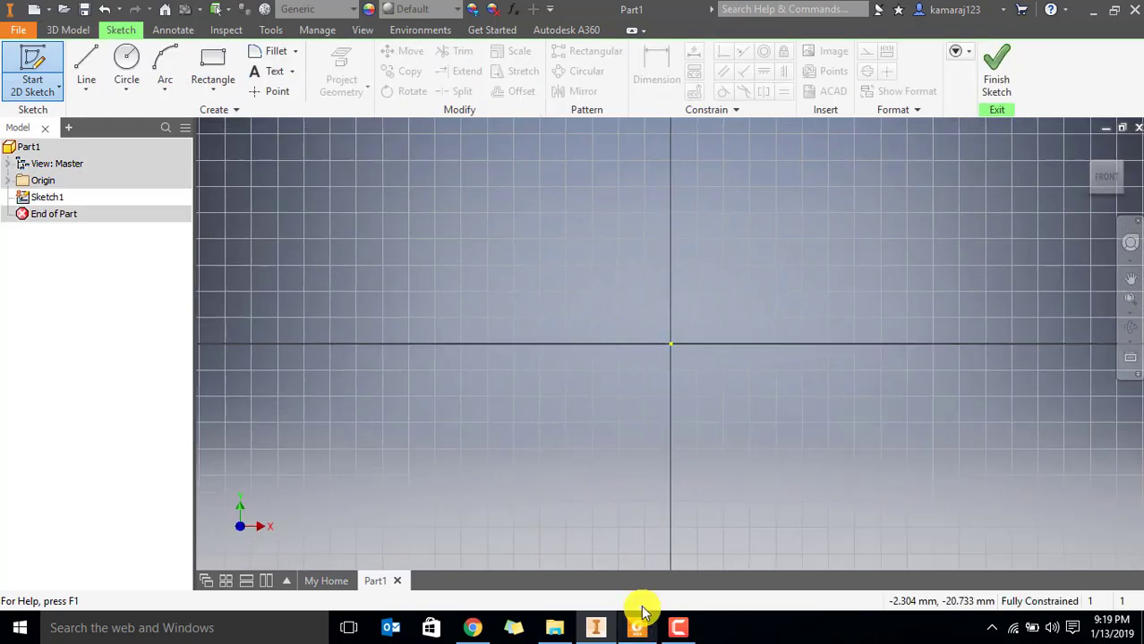
Switch to Foxit Reader and examine the square flange, round flange and bend dimensions across the drawing views
click(637, 626)
scroll(567, 313, up, 5)
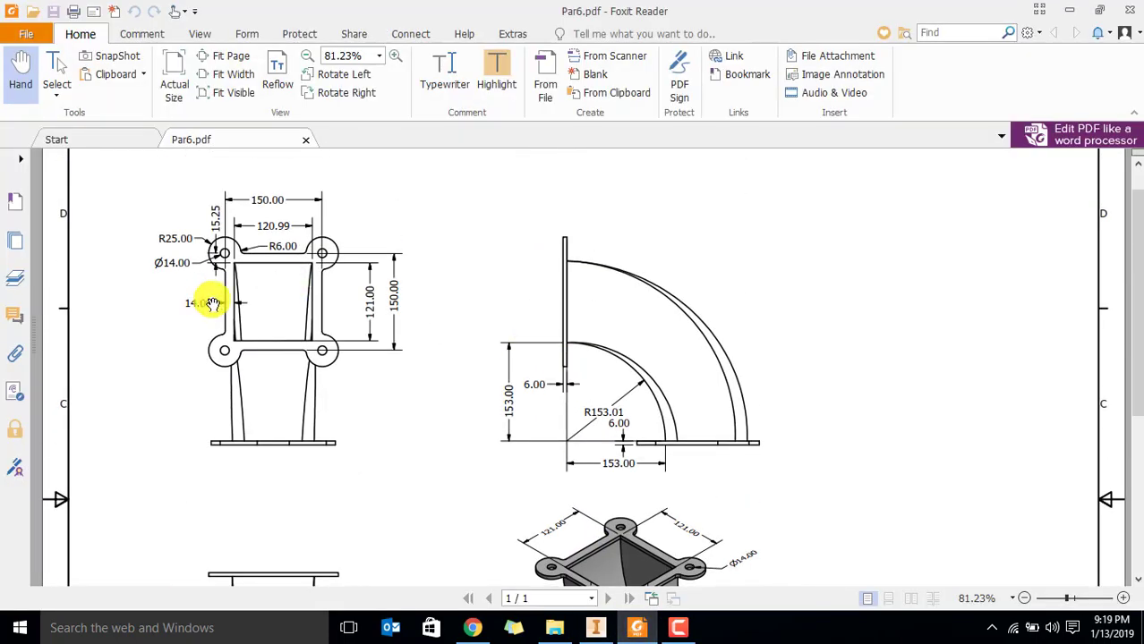
scroll(228, 479, down, 5)
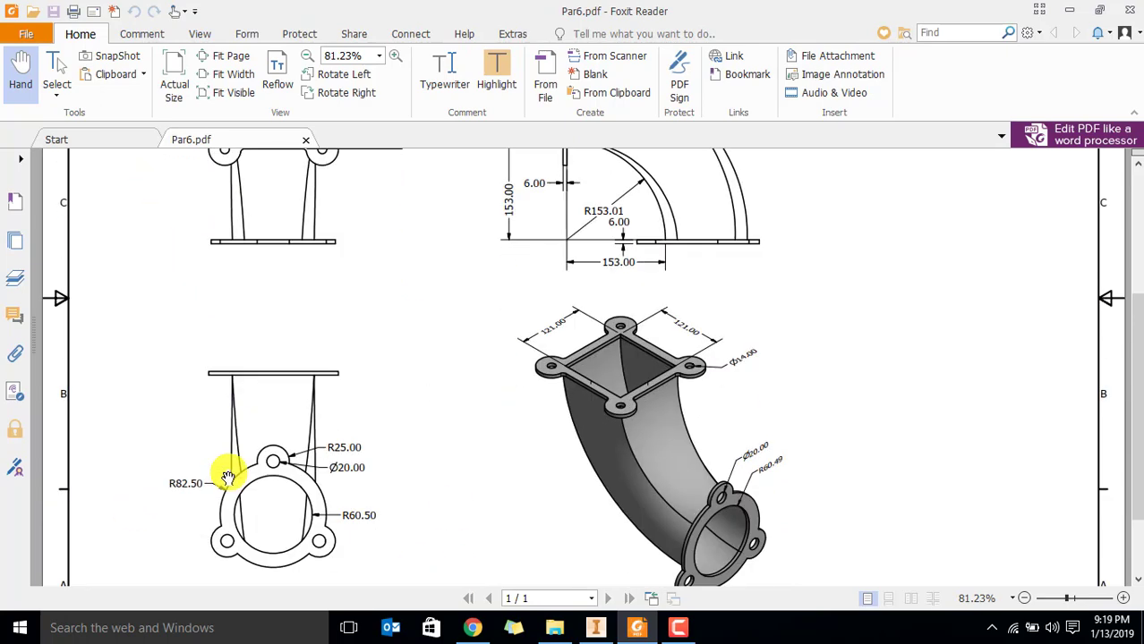
scroll(376, 430, up, 1)
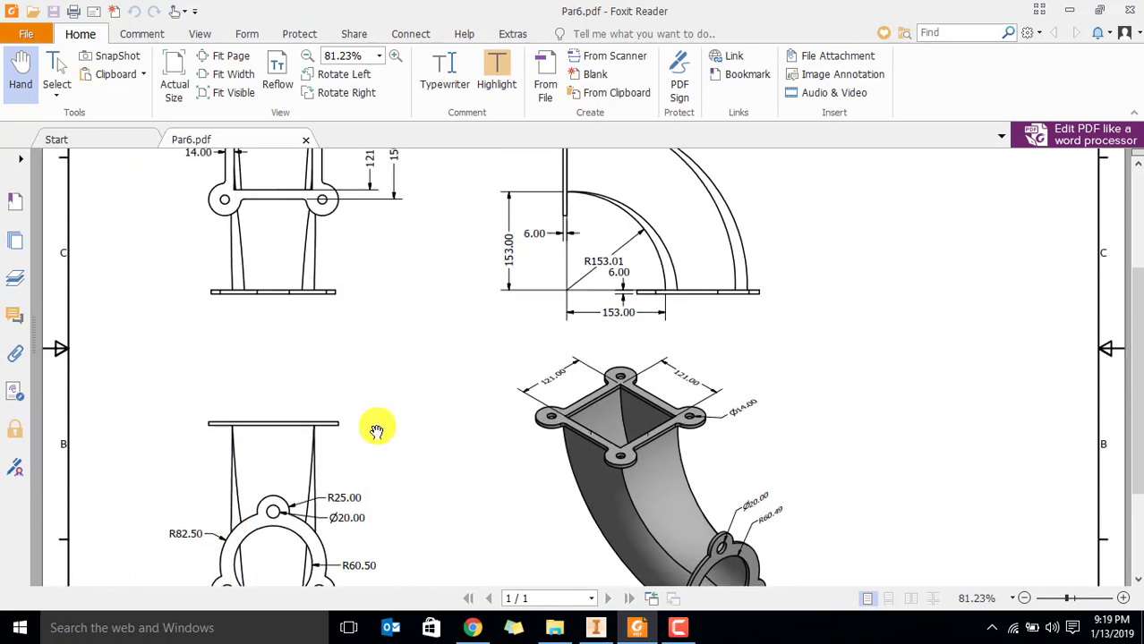
scroll(353, 428, up, 3)
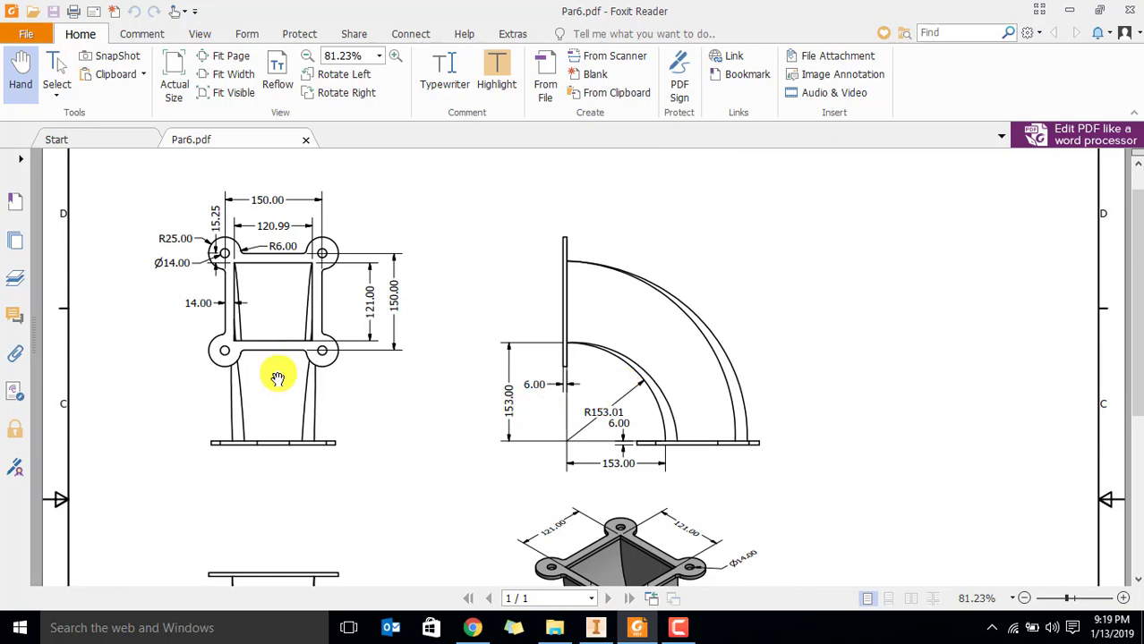
scroll(320, 413, down, 4)
scroll(319, 416, up, 3)
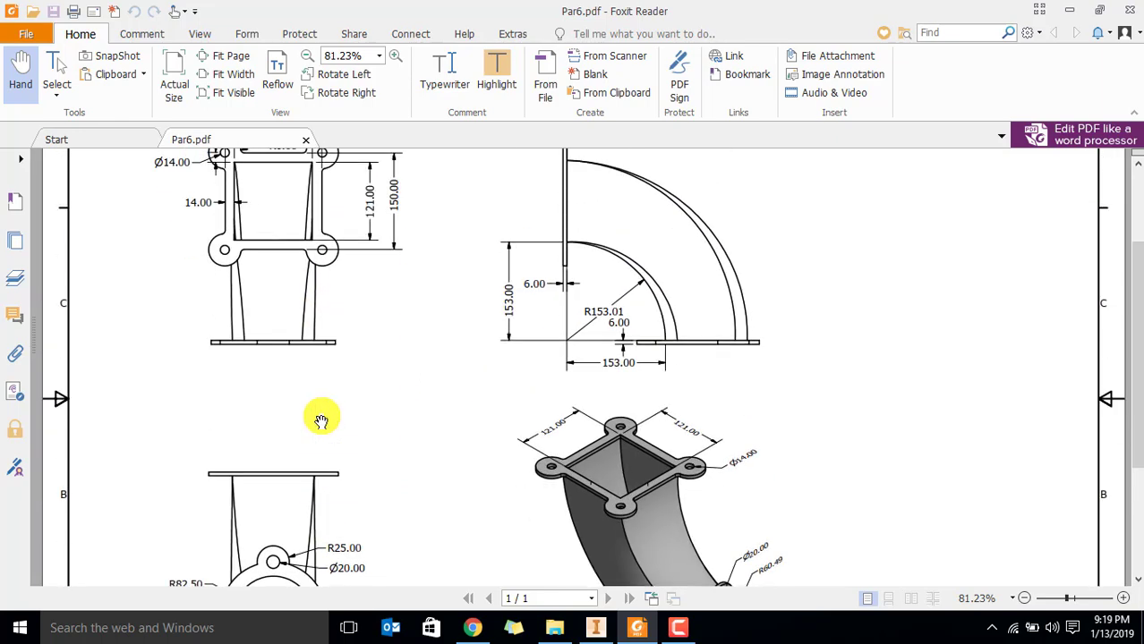
scroll(321, 422, up, 2)
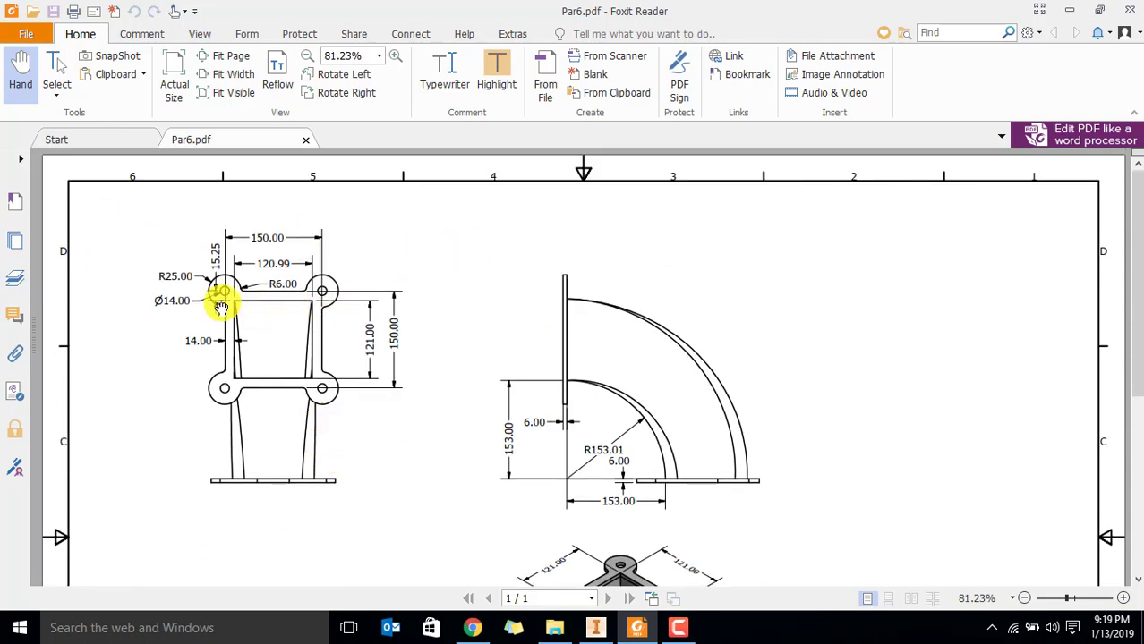
scroll(233, 349, down, 3)
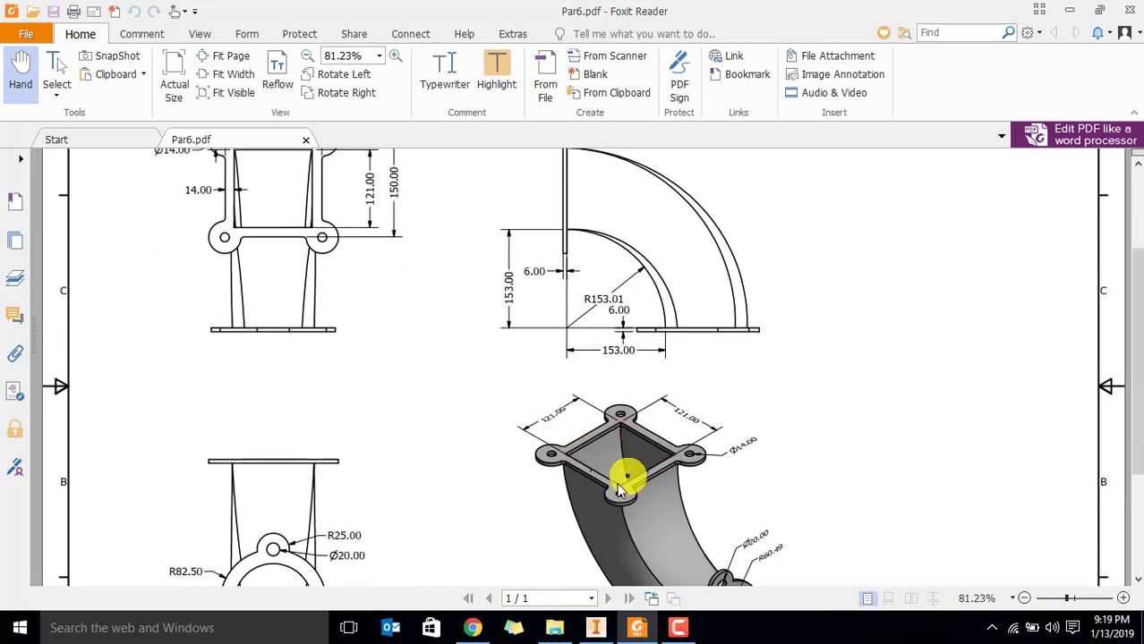
scroll(367, 286, up, 2)
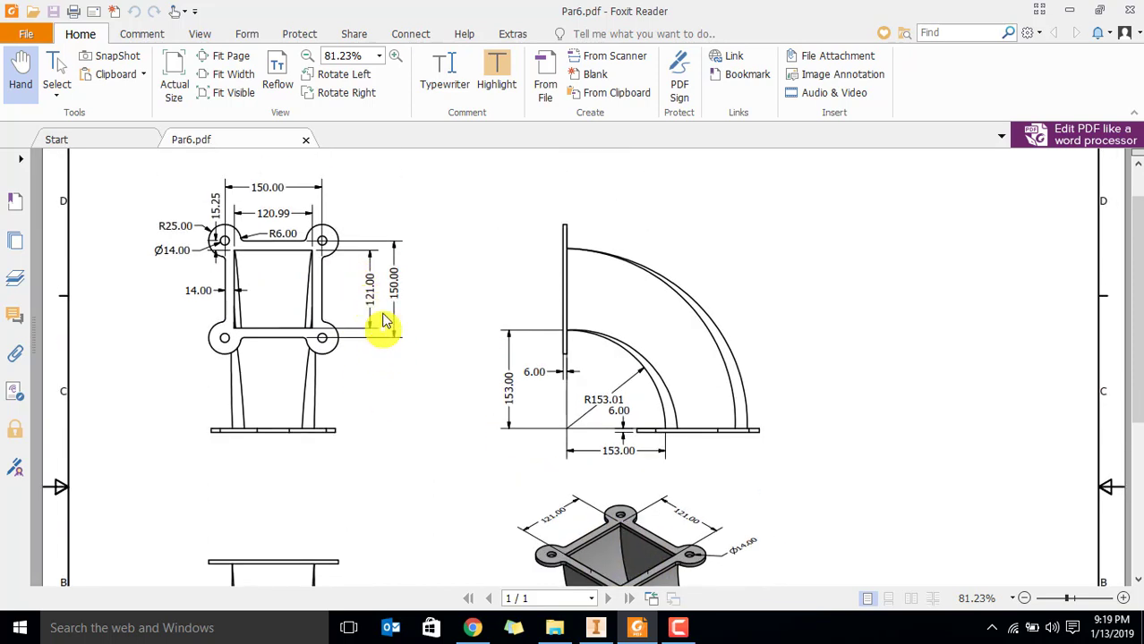
scroll(354, 278, up, 1)
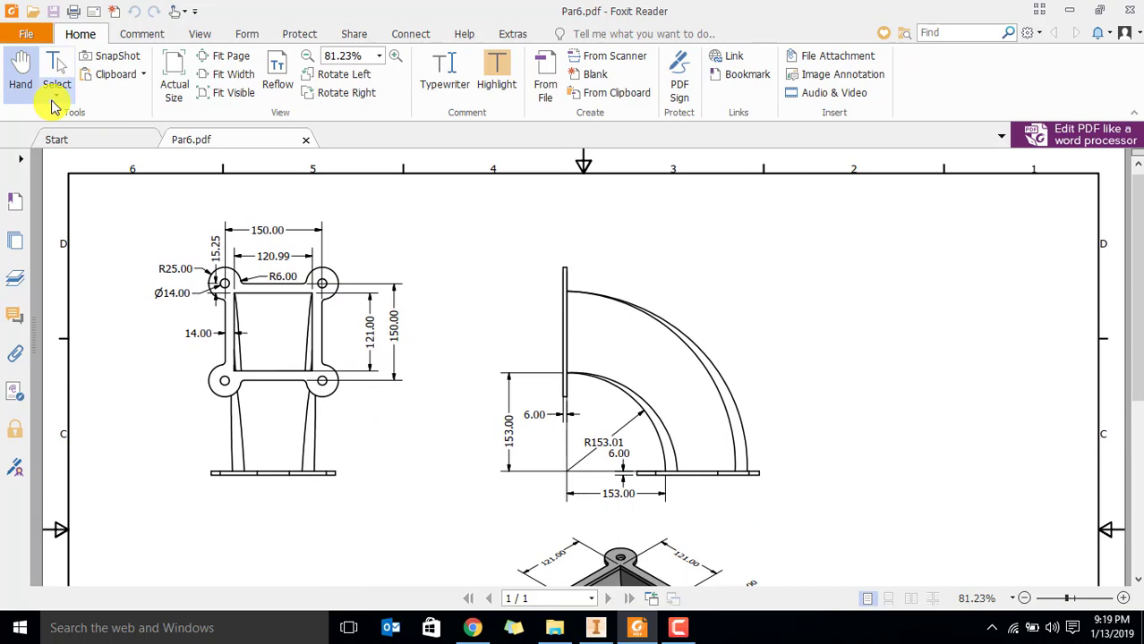
With the selection tool, mark the square opening's height dimension and the bend's vertical offset dimension in the drawing
click(55, 93)
click(71, 133)
drag(357, 306, 378, 369)
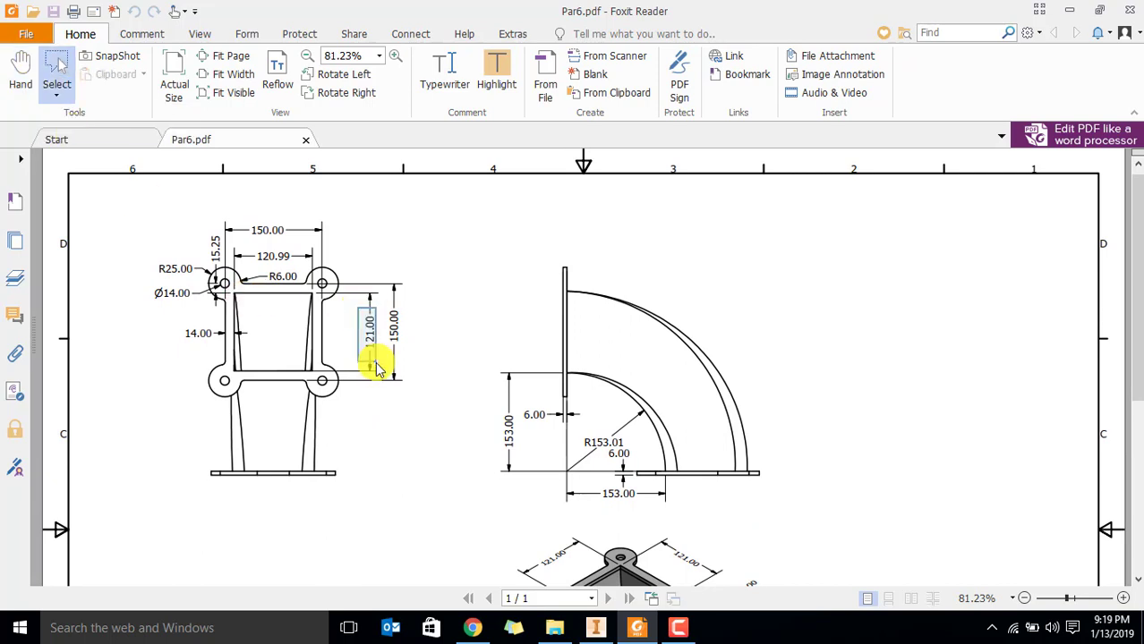
scroll(394, 384, down, 3)
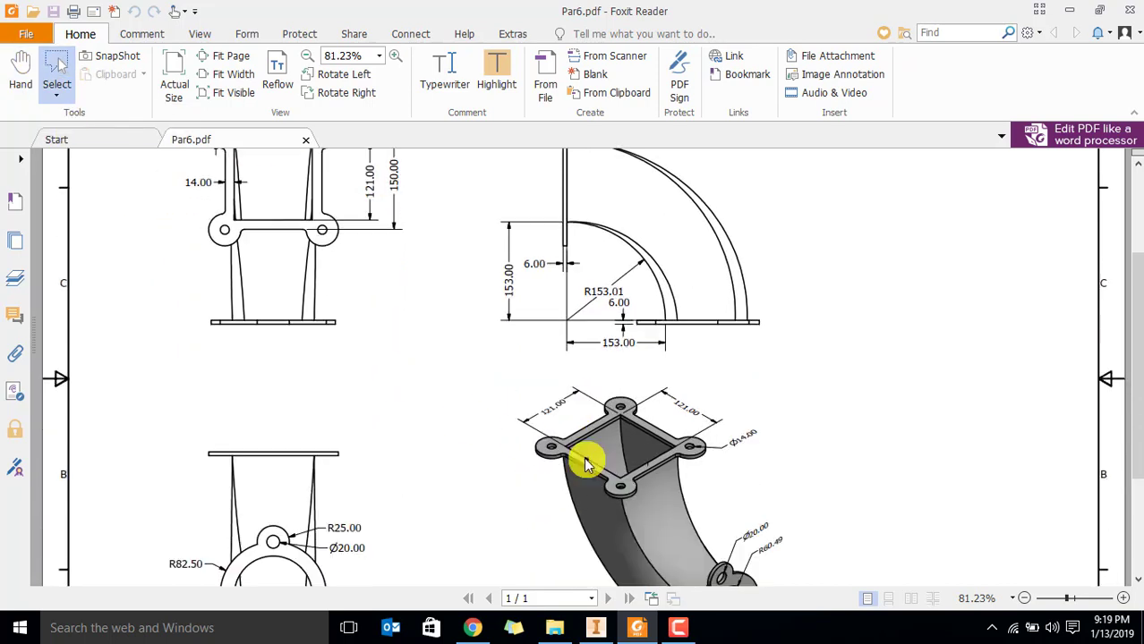
scroll(450, 321, up, 1)
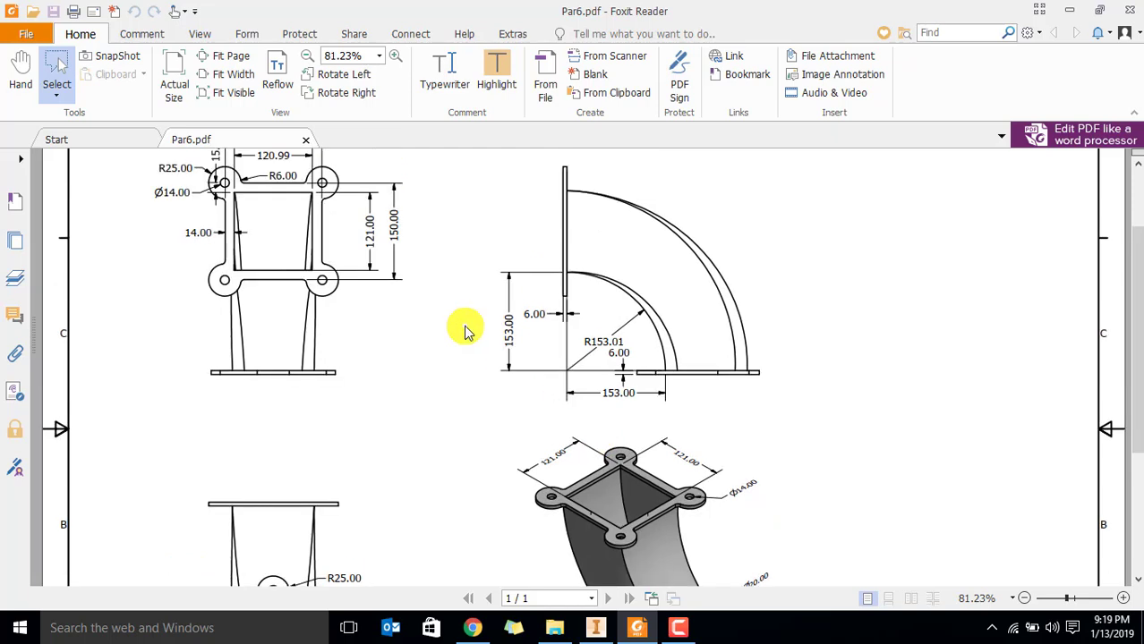
drag(484, 283, 522, 373)
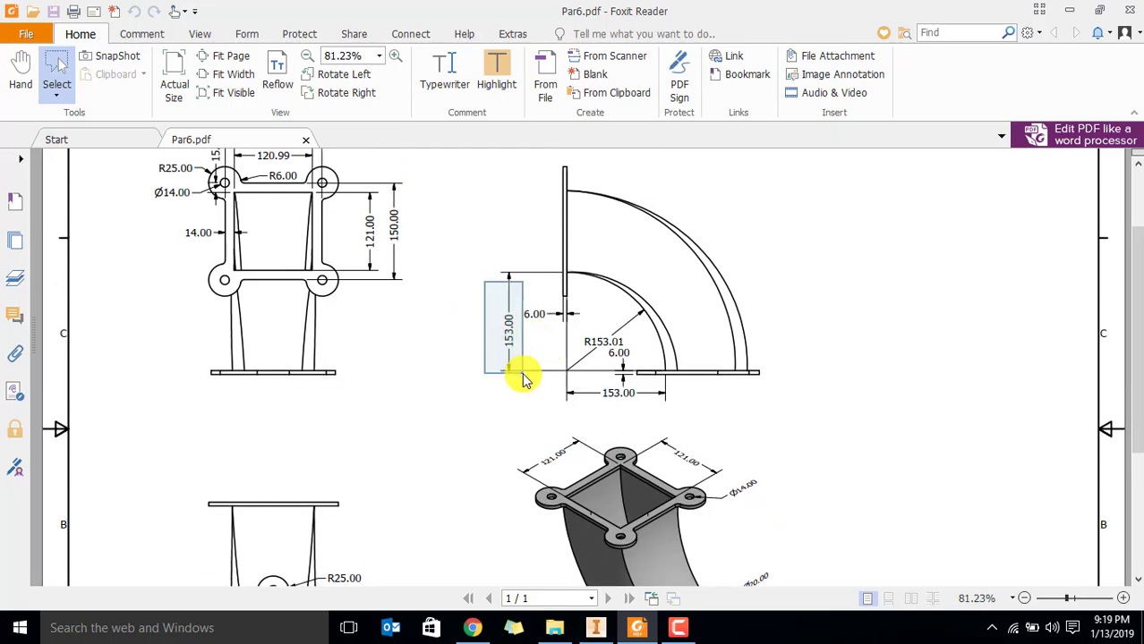
click(555, 369)
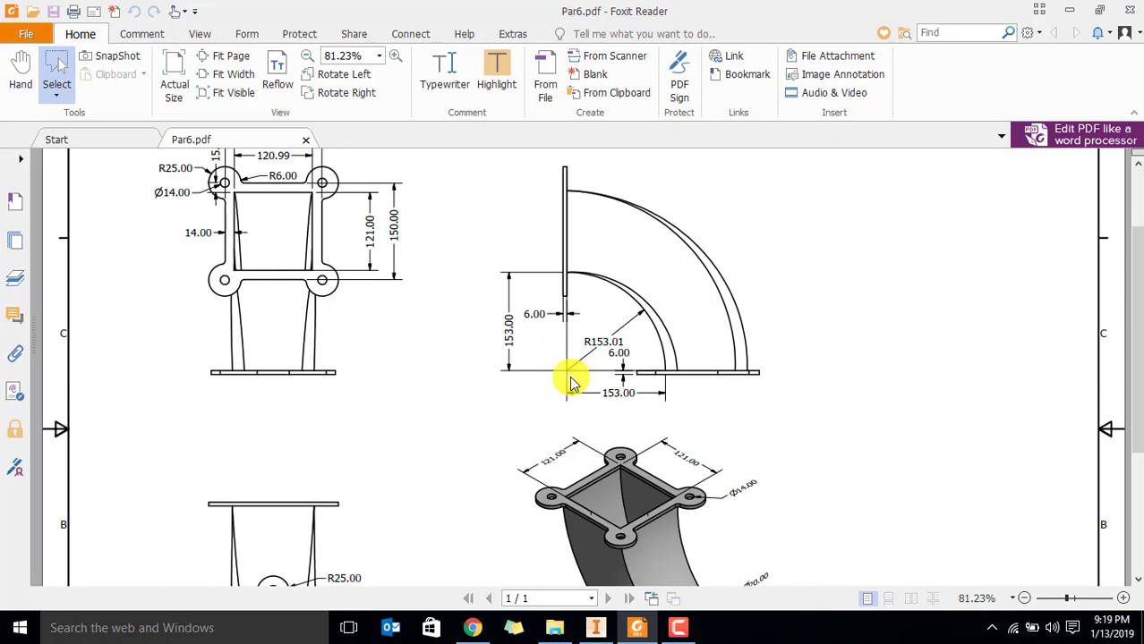
Switch to Inventor and start a center-point rectangle with its centre on the vertical axis above the origin
click(595, 629)
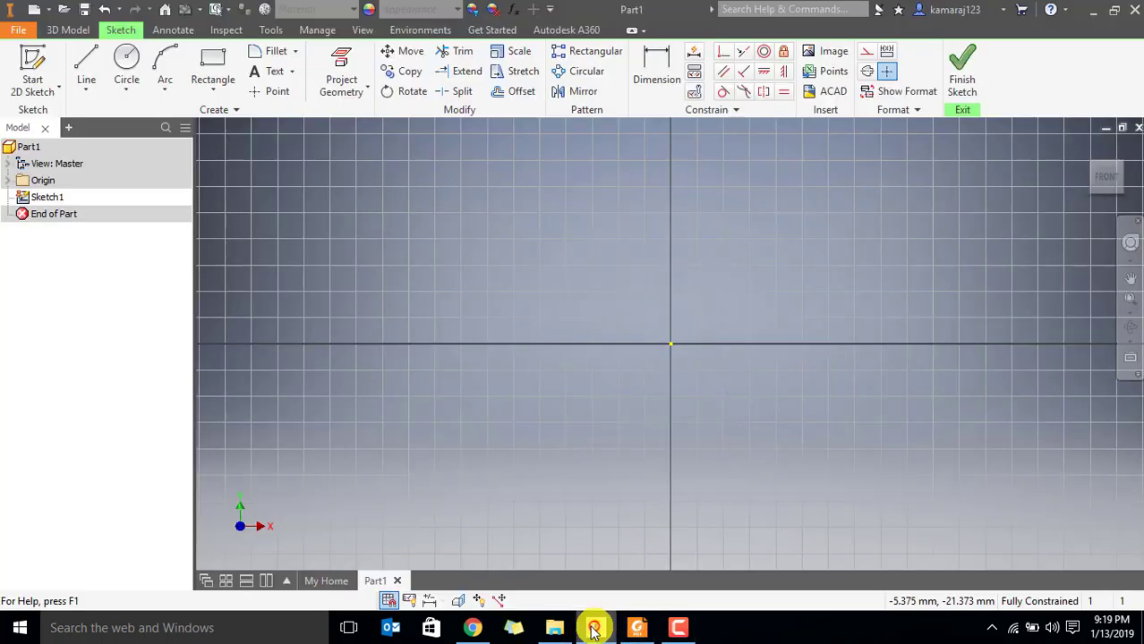
click(214, 93)
click(224, 150)
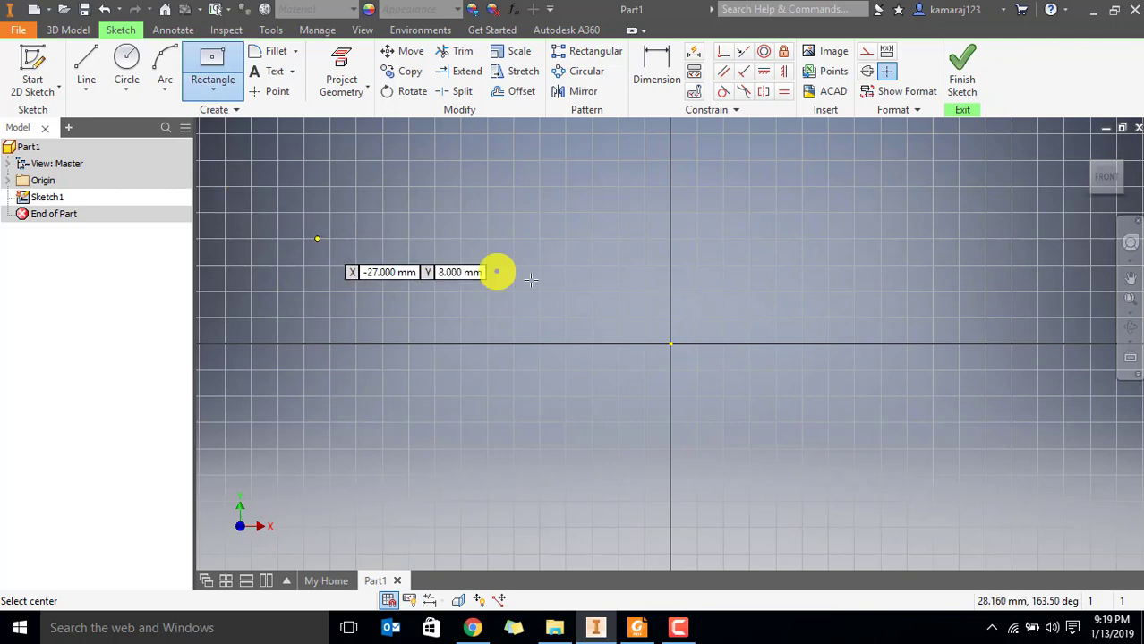
click(672, 174)
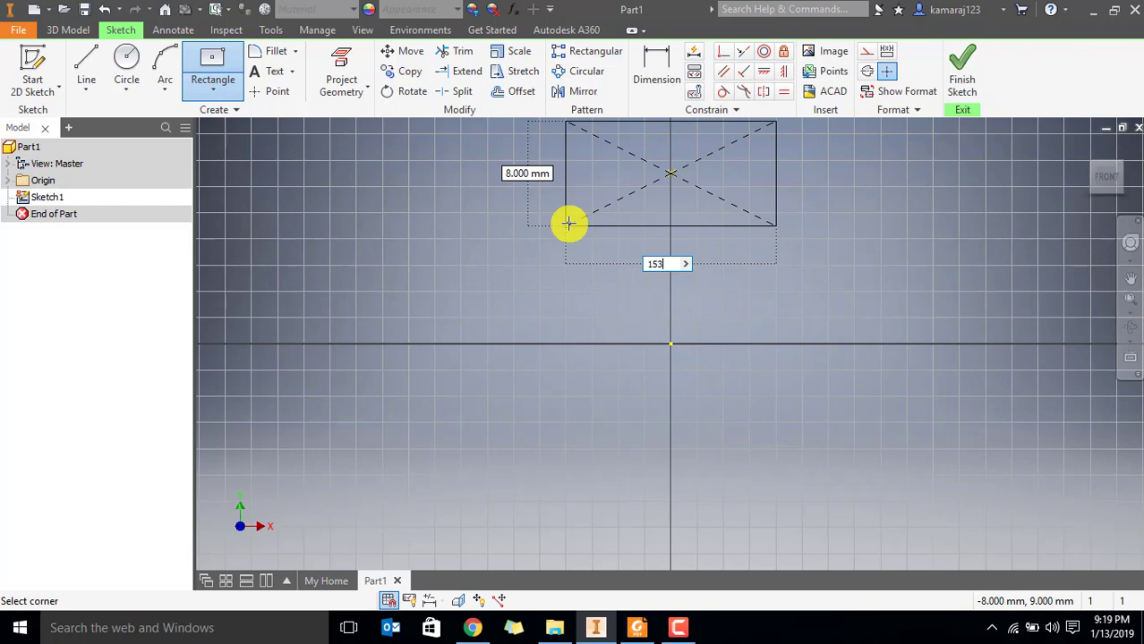
Check the square opening's height dimension in the Foxit Reader drawing and return to Inventor
click(637, 628)
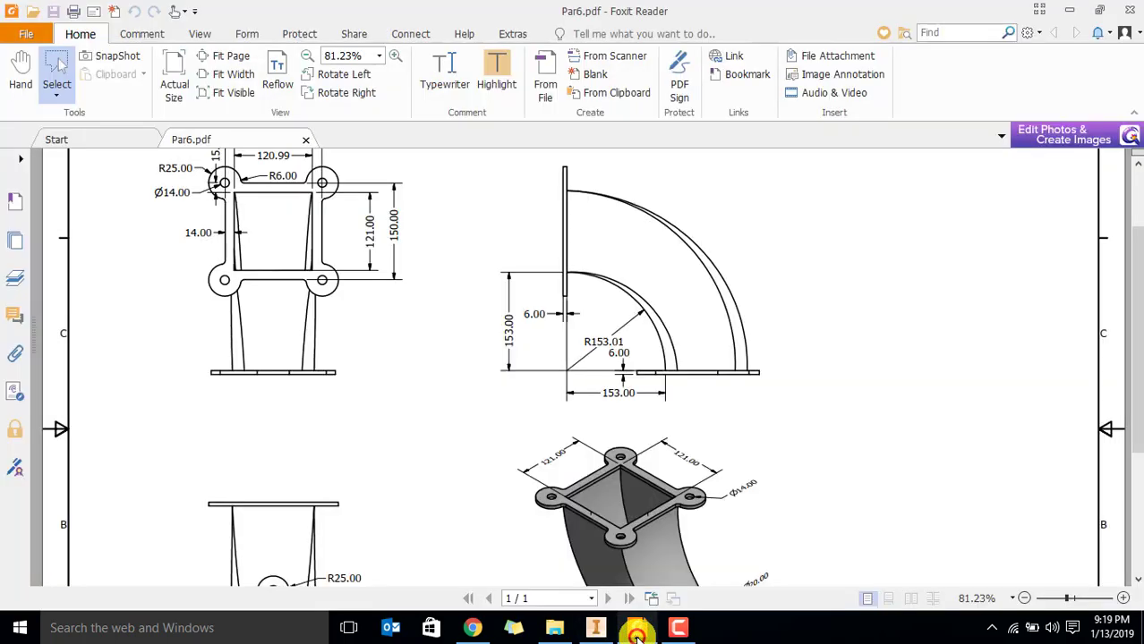
drag(347, 209, 378, 262)
key(alt+Tab)
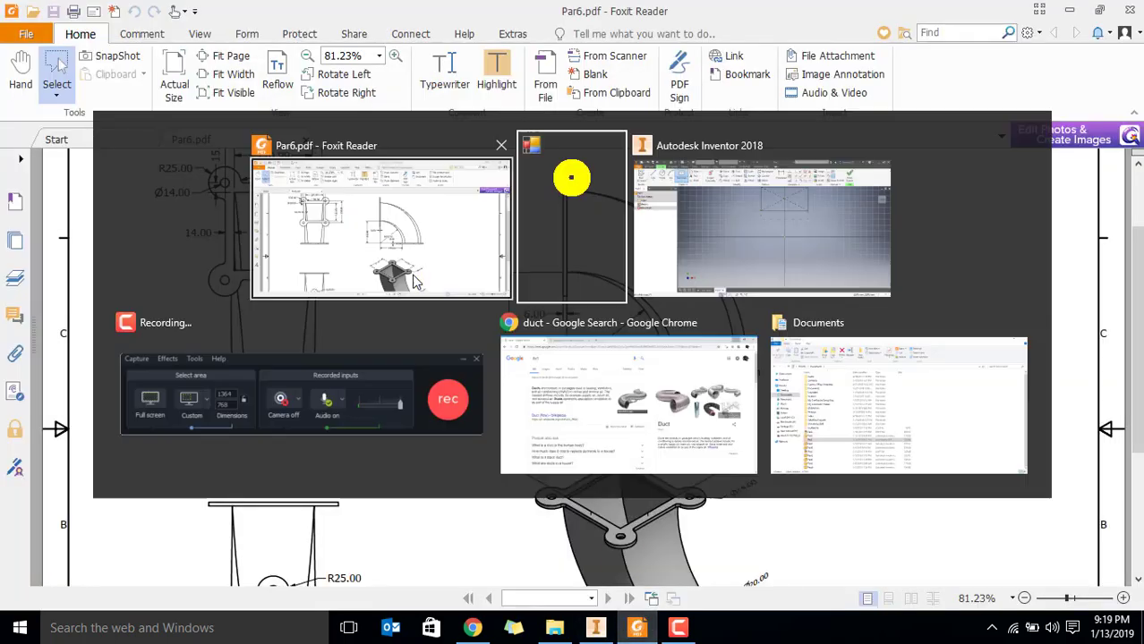
key(alt+Tab)
key(alt+Tab)
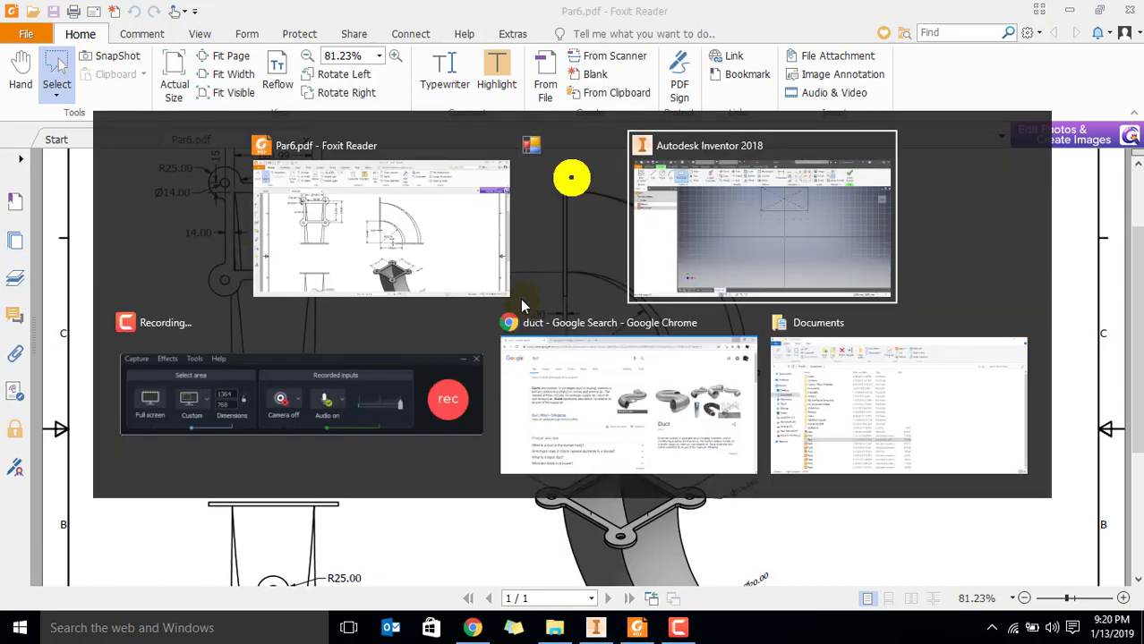
Set the rectangle's width and height to 121 mm each, place it and end the Rectangle command
key(Tab)
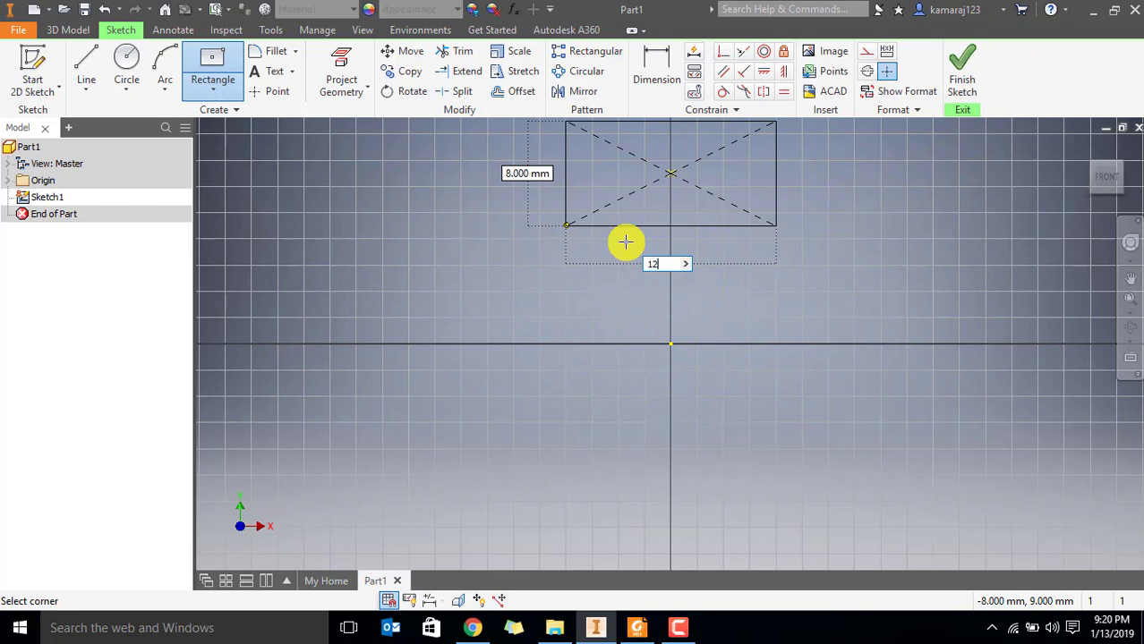
text(121)
key(Tab)
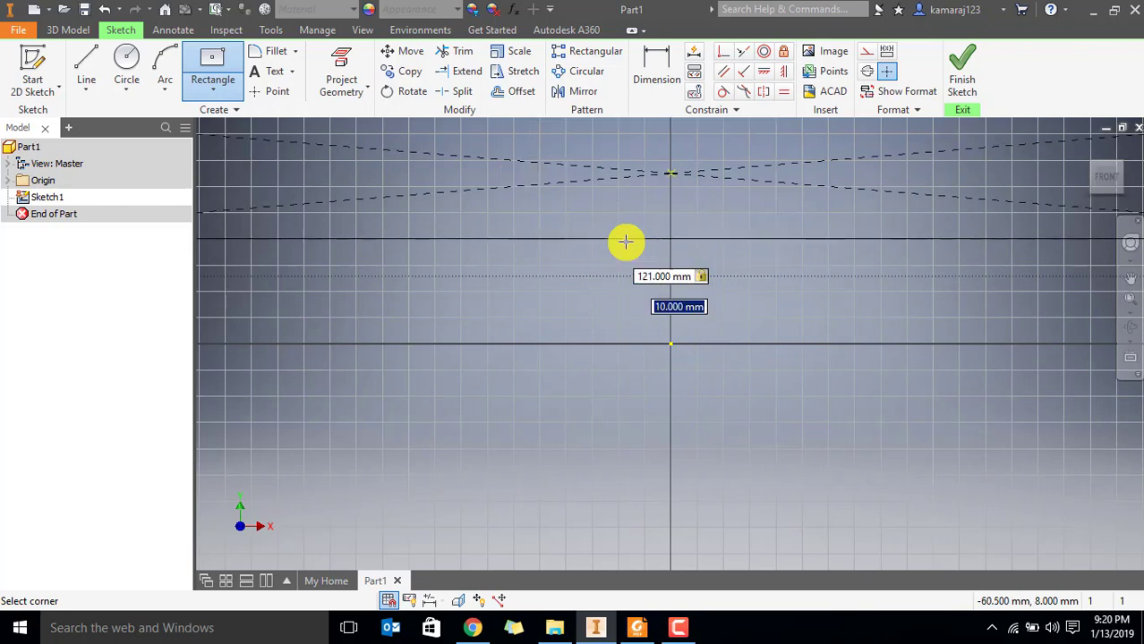
key(Tab)
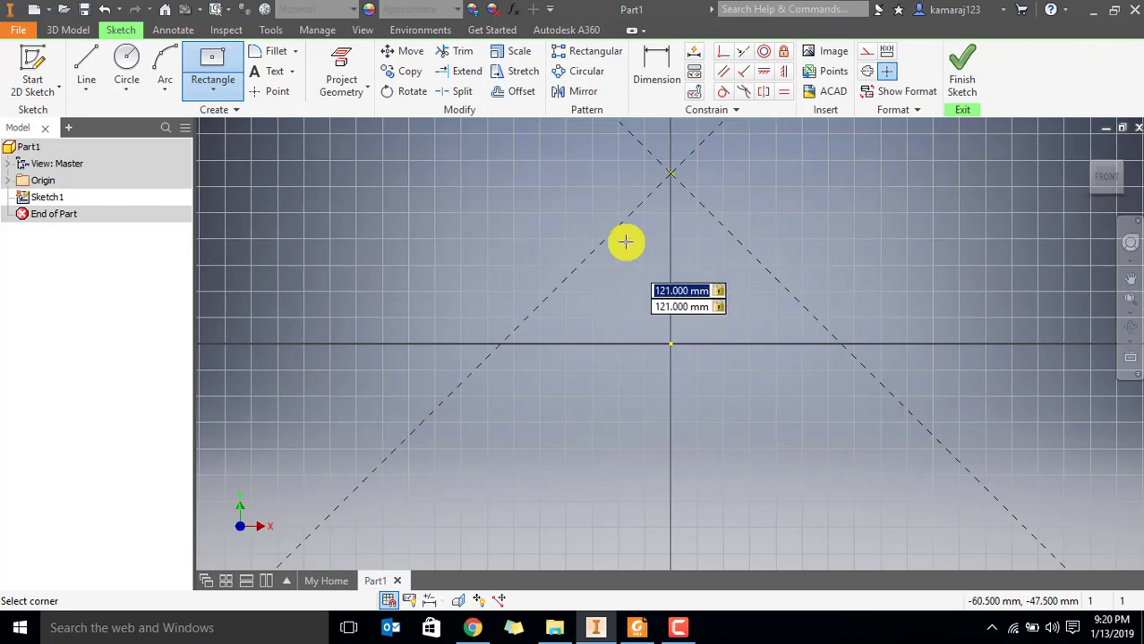
scroll(754, 307, up, 4)
scroll(755, 307, up, 5)
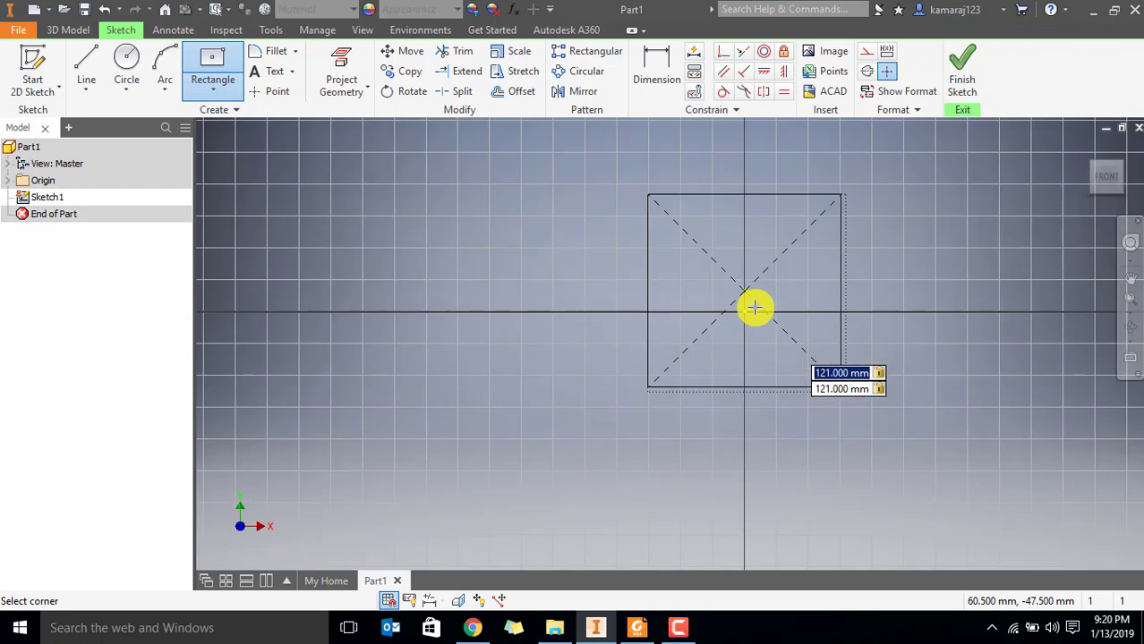
key(Return)
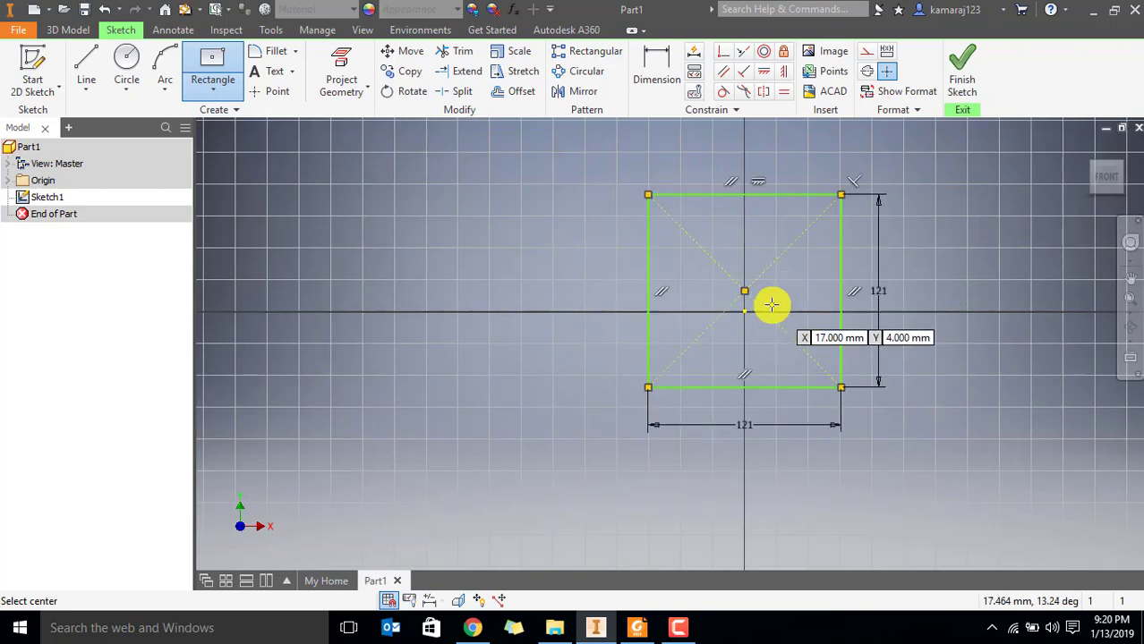
key(Escape)
Move the square up along the vertical axis until its bottom edge lies well above the sketch origin
drag(746, 297, 748, 136)
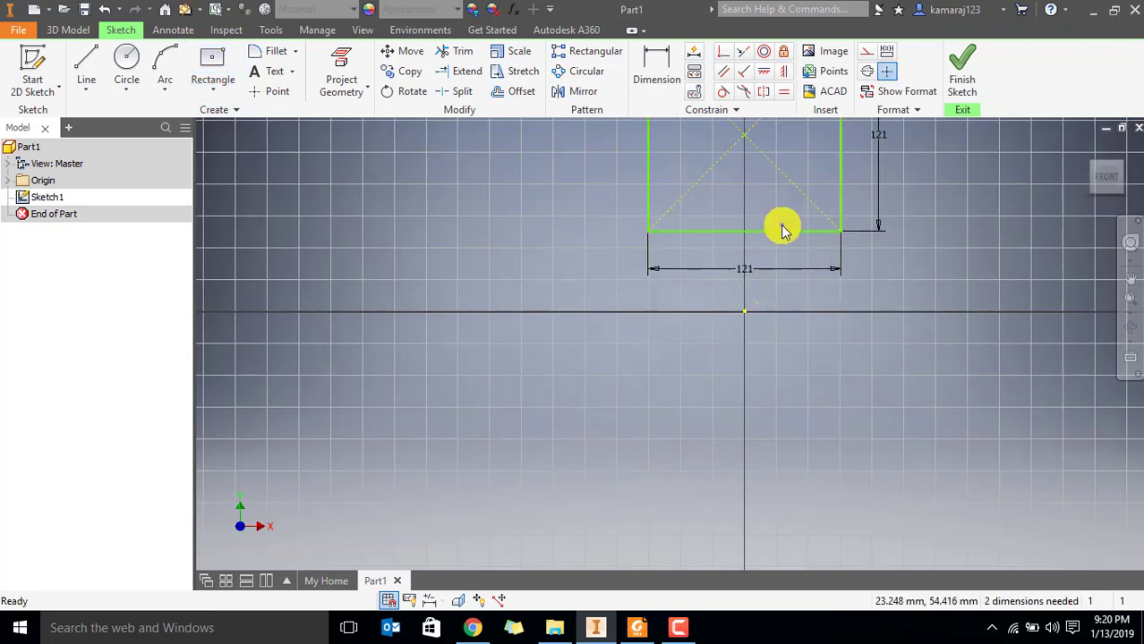
scroll(781, 224, up, 1)
middle_drag(782, 225, 694, 413)
drag(667, 345, 662, 224)
Check the square opening's vertical offset in the Foxit Reader drawing and return to Inventor
click(639, 626)
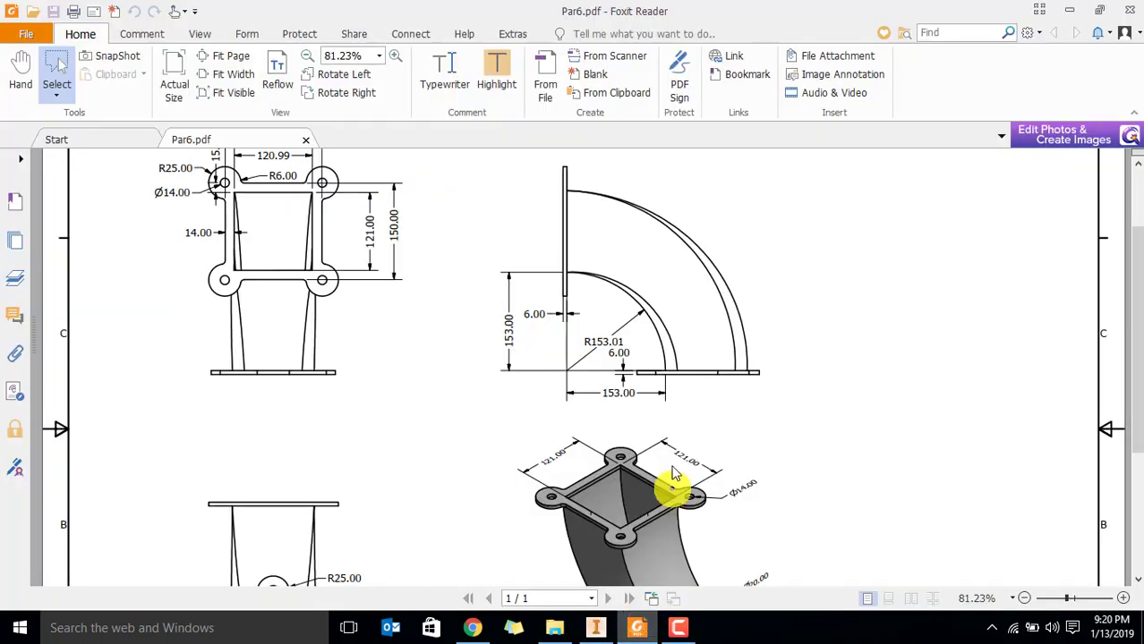
drag(489, 304, 515, 355)
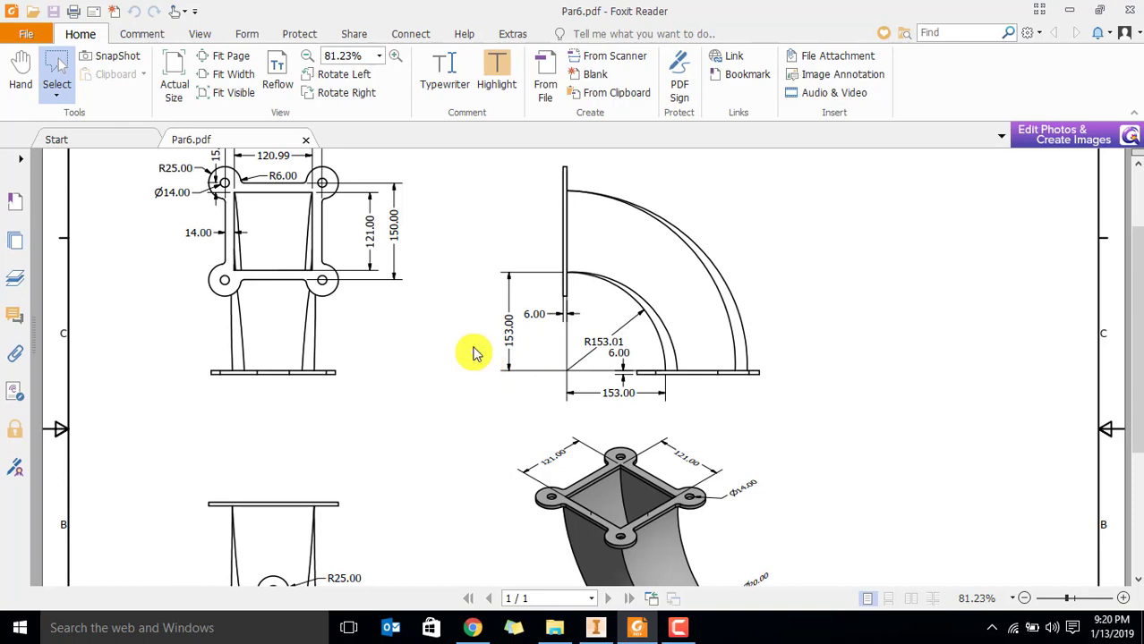
key(alt+Tab)
Dimension the distance from the sketch origin up to the square's bottom edge as 153 mm and end the Dimension command
click(656, 61)
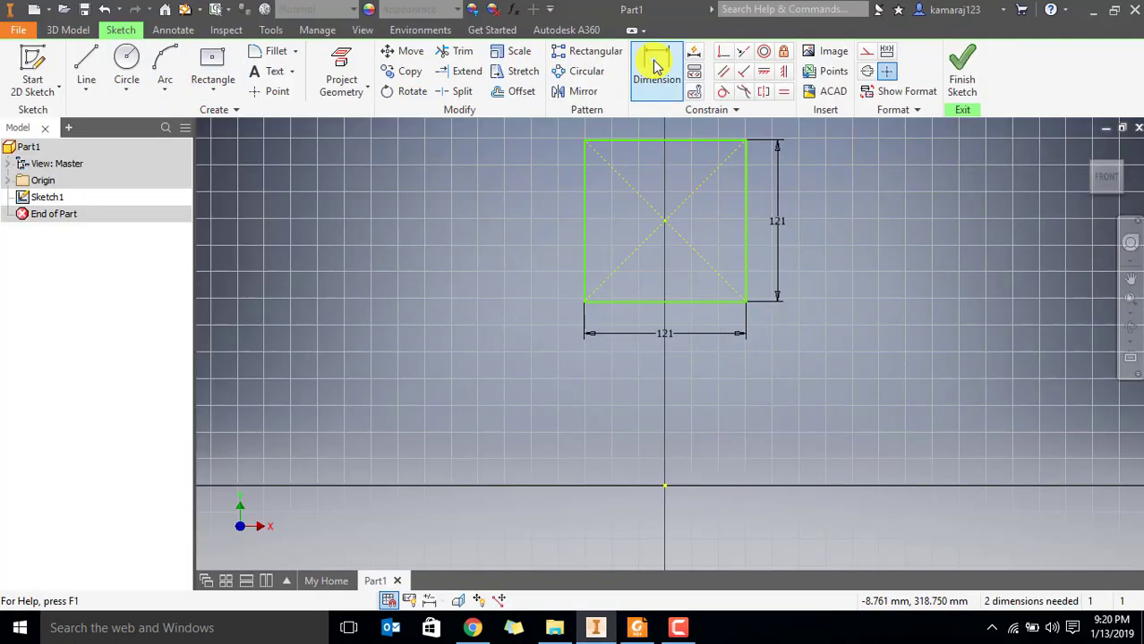
click(663, 304)
click(665, 487)
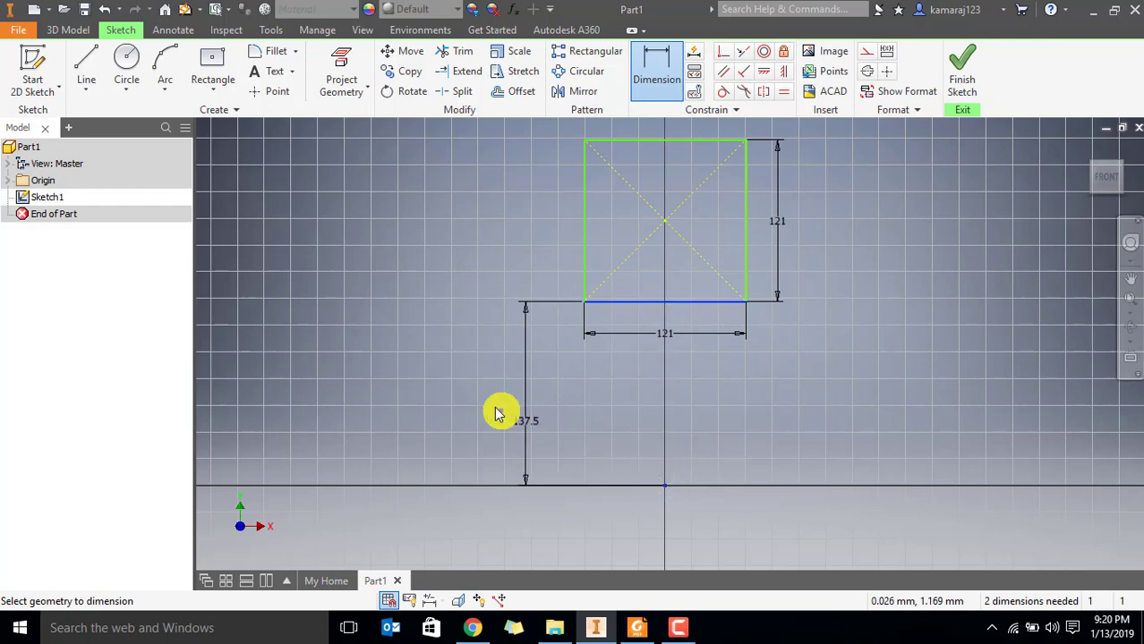
click(494, 407)
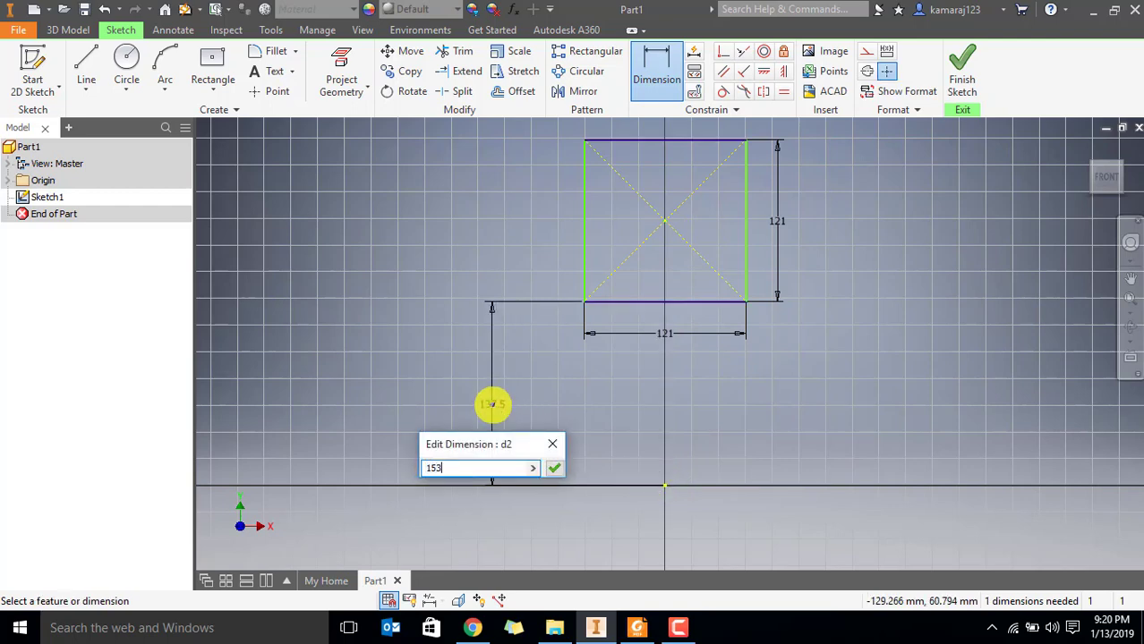
key(Return)
middle_drag(664, 302, 595, 413)
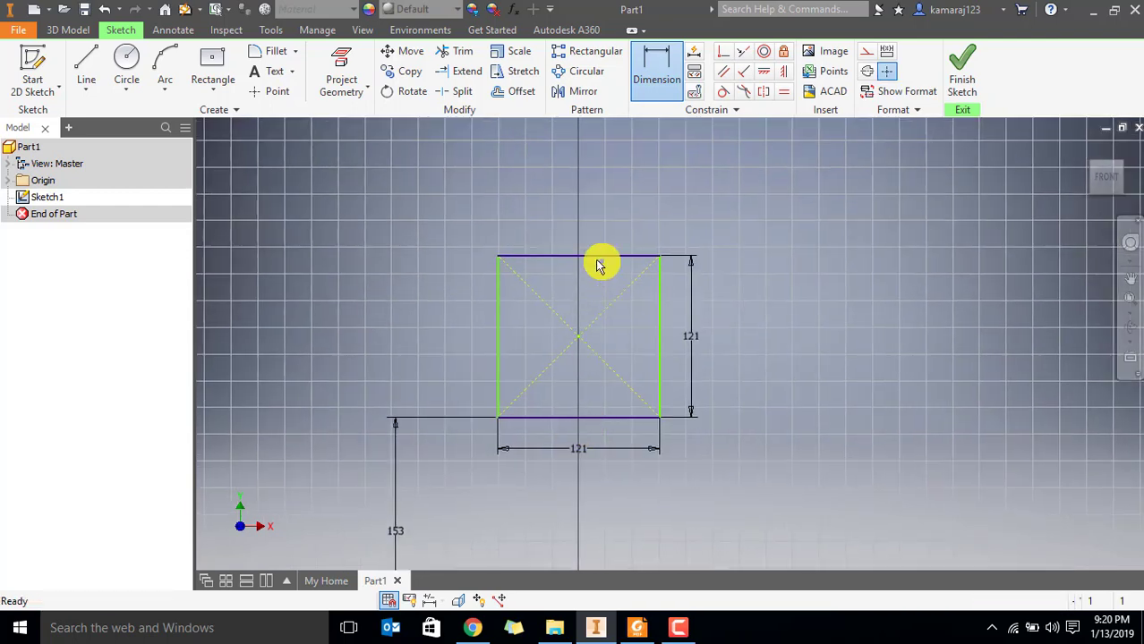
key(Escape)
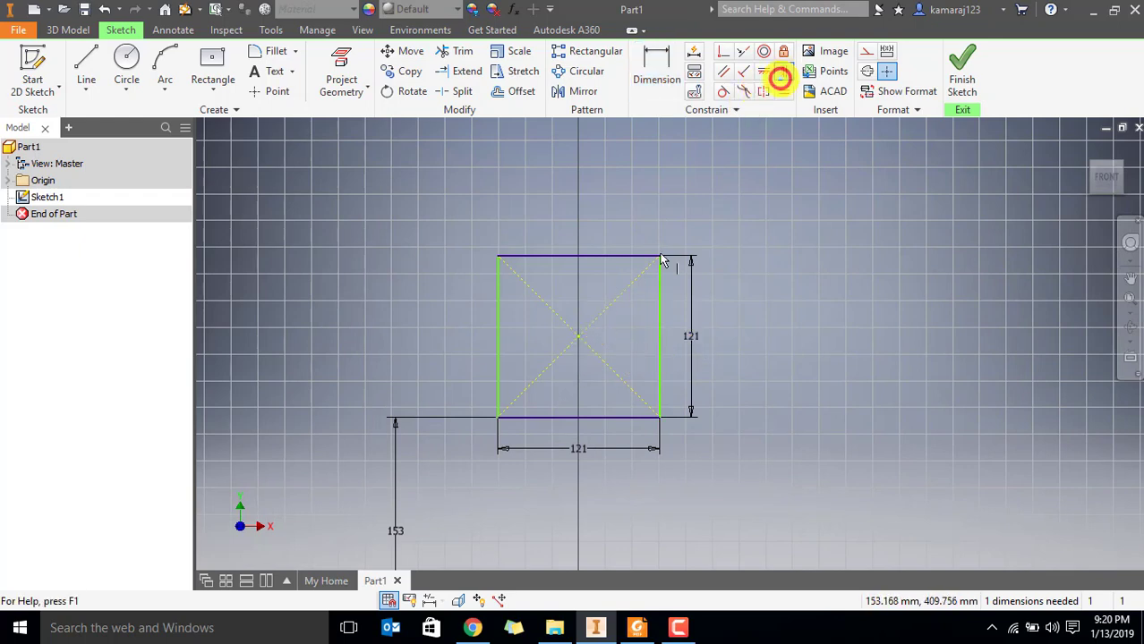
Constrain the square's centre point vertically in line with the sketch origin and finish the sketch
click(578, 336)
middle_drag(589, 537, 544, 318)
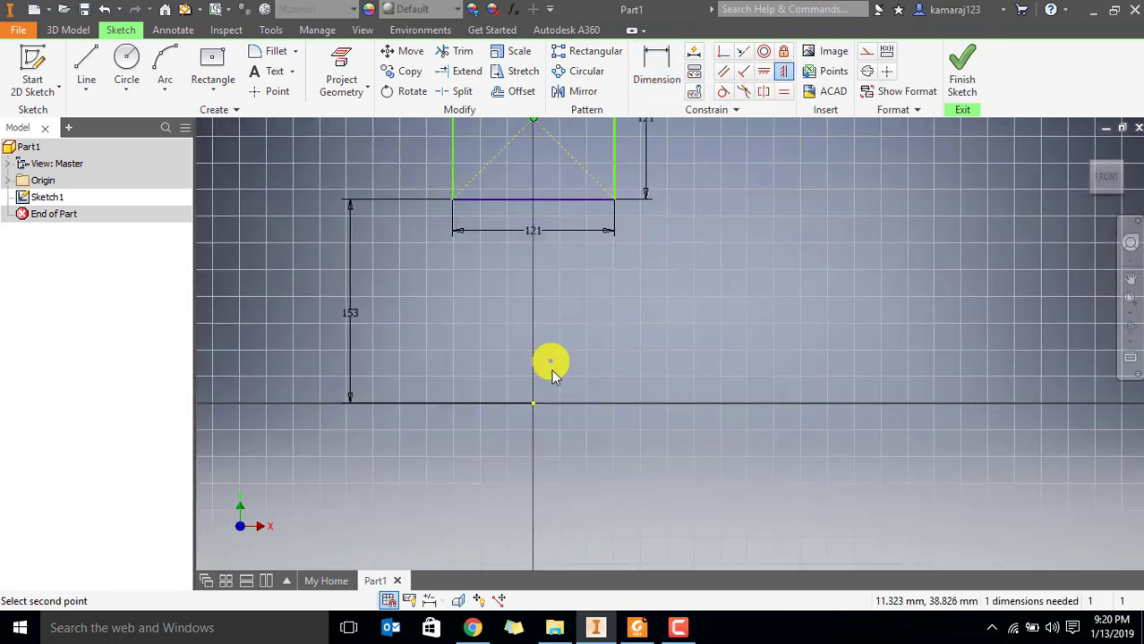
click(534, 407)
scroll(609, 358, down, 3)
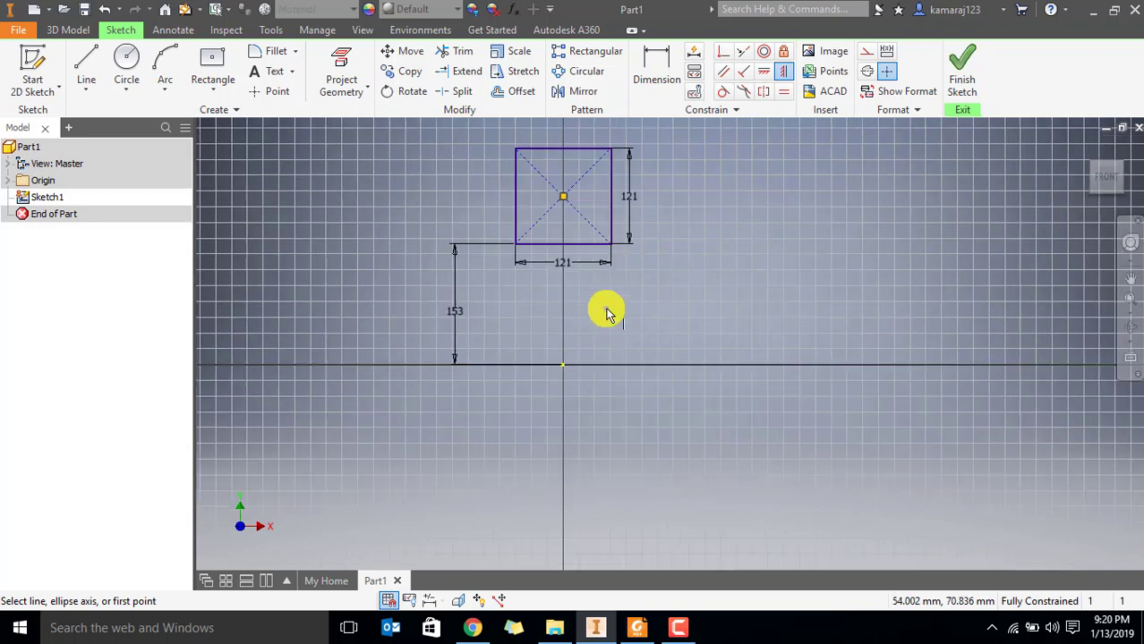
click(963, 70)
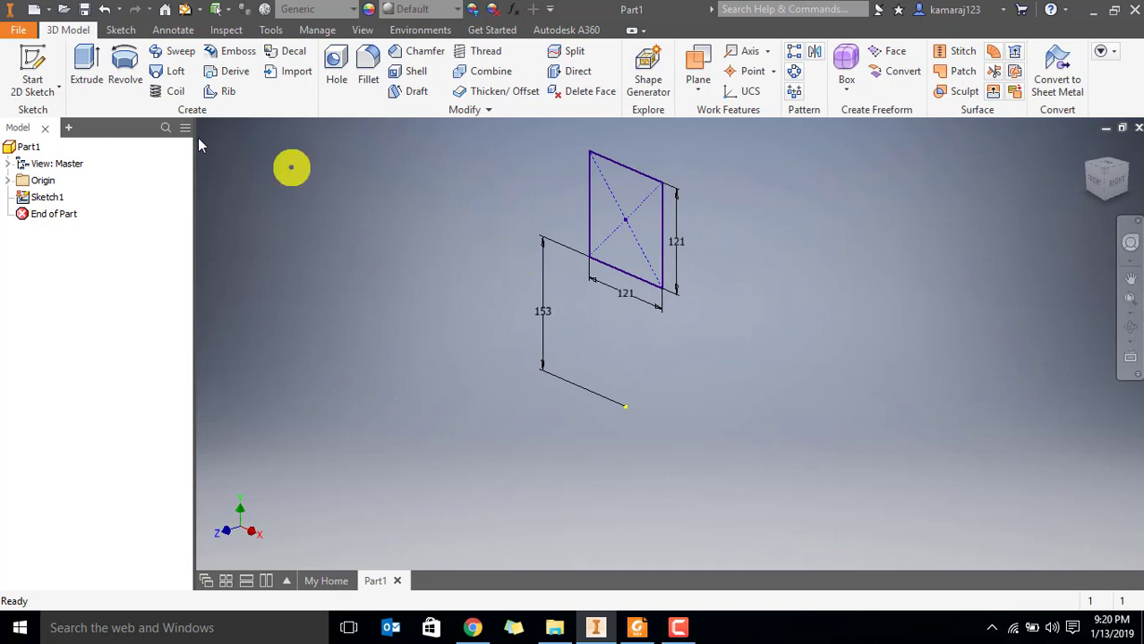
click(39, 198)
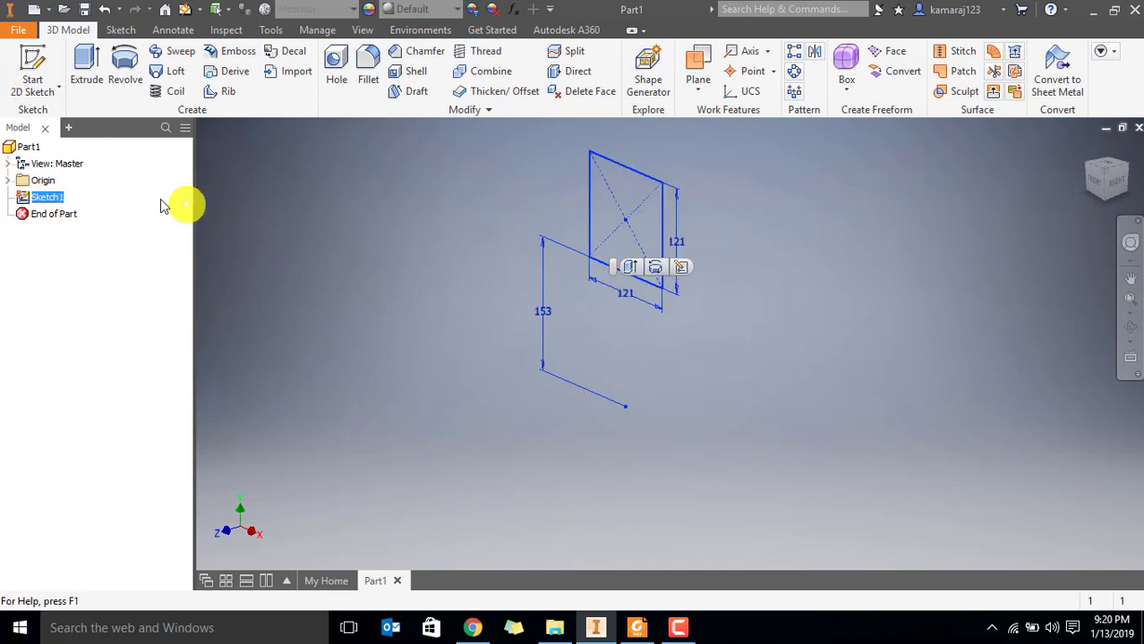
click(7, 181)
click(32, 64)
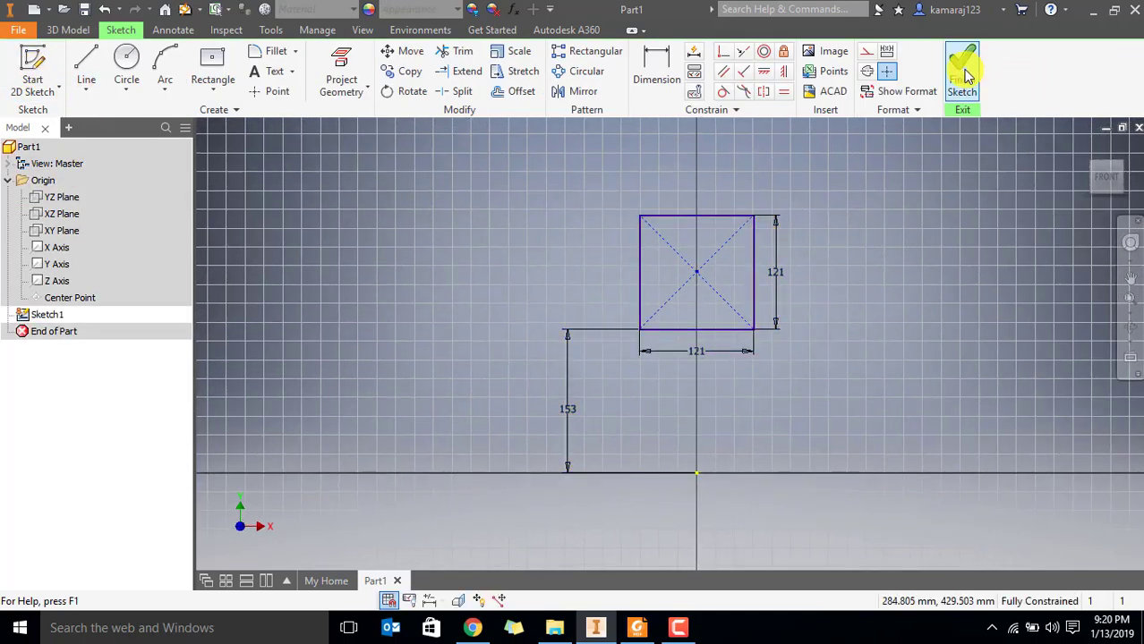
click(965, 75)
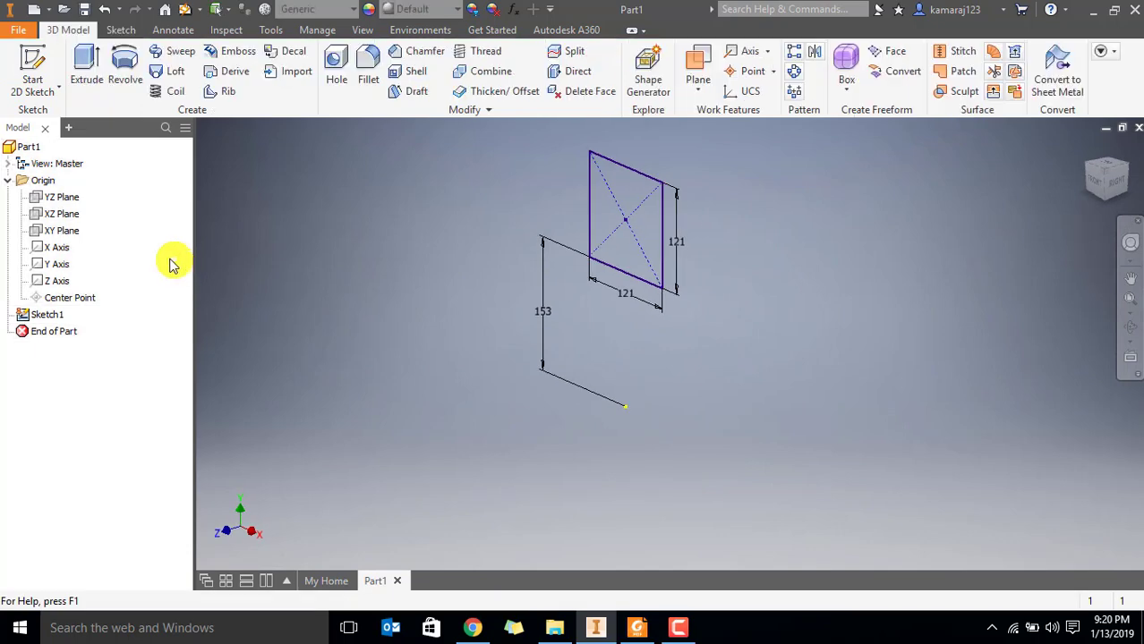
click(7, 180)
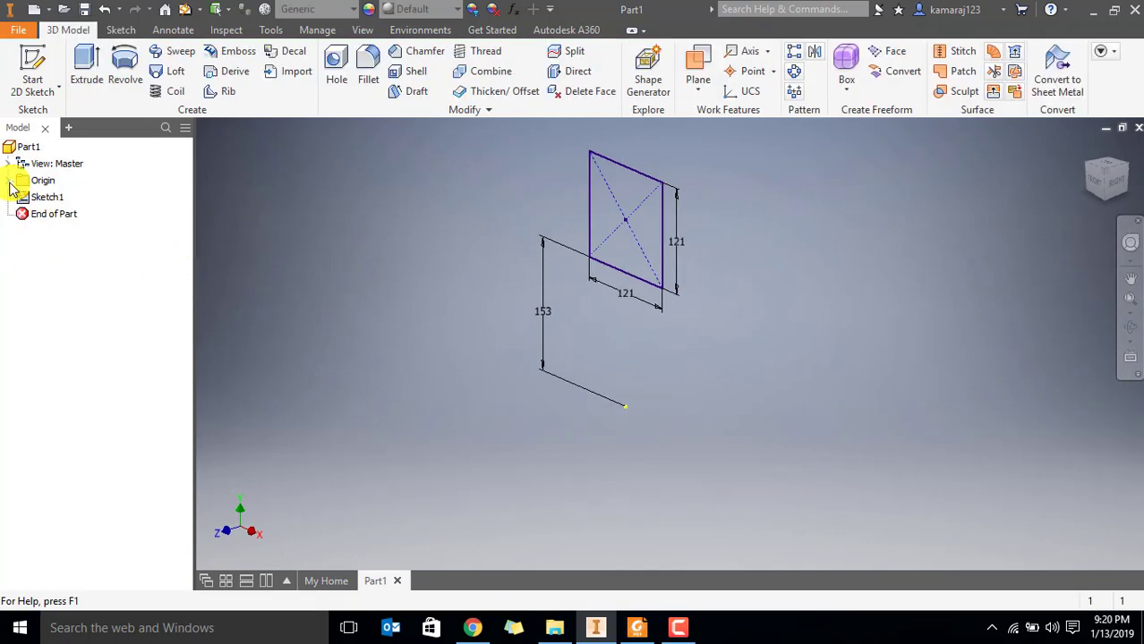
Start a new 2D sketch on the horizontal XZ origin plane below the square
click(33, 60)
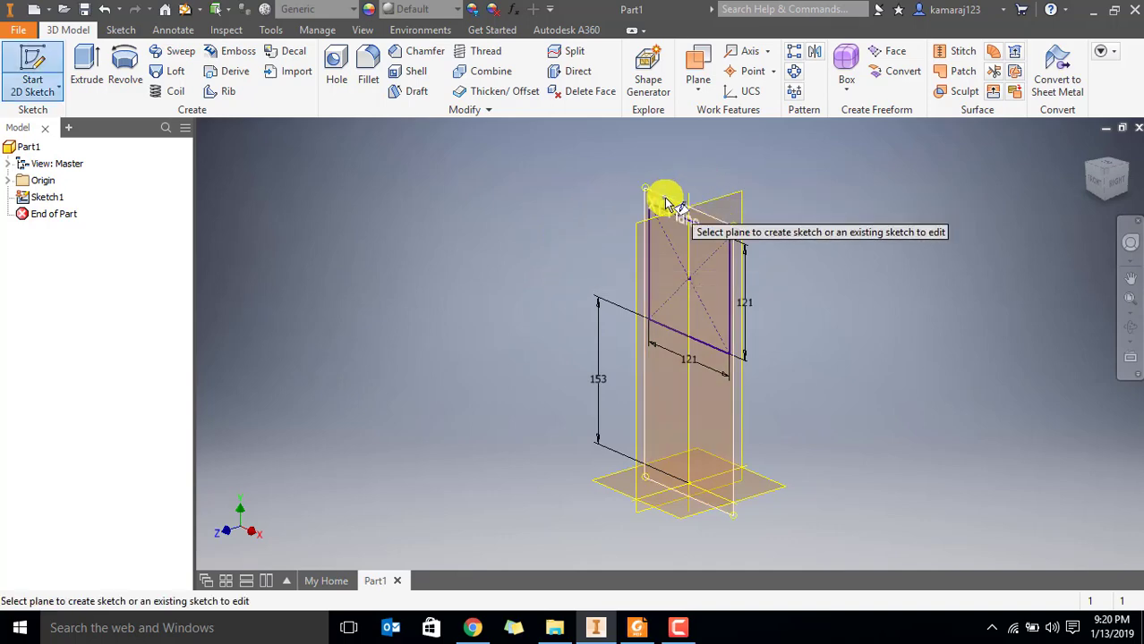
click(624, 488)
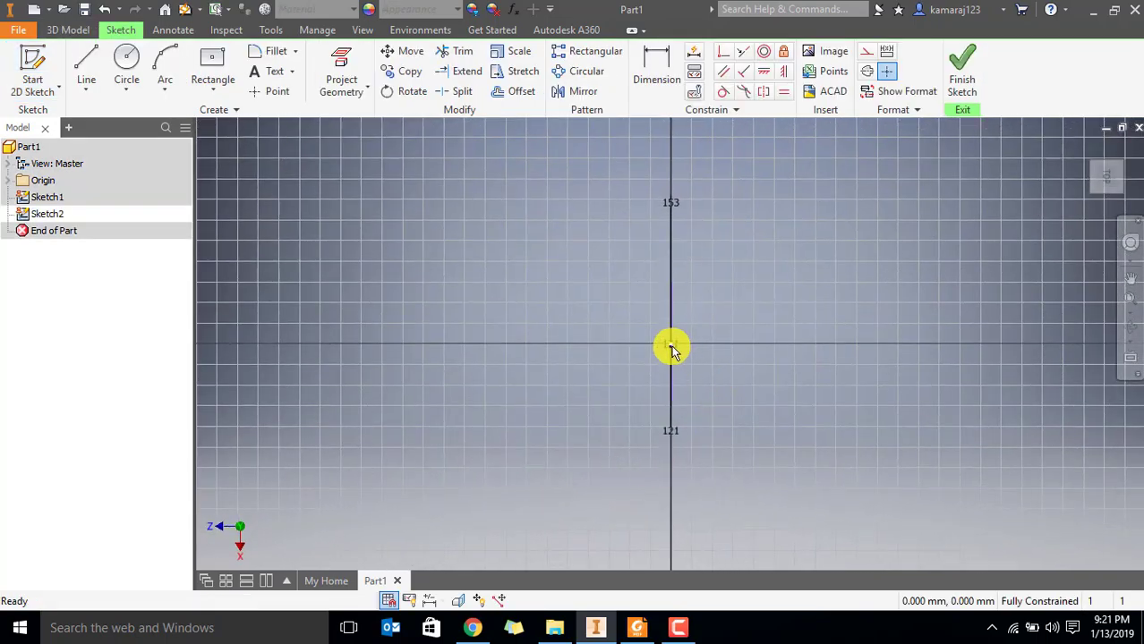
Examine the horizontal offset and radius of the round opening in the Foxit Reader drawing and return to Inventor
click(636, 627)
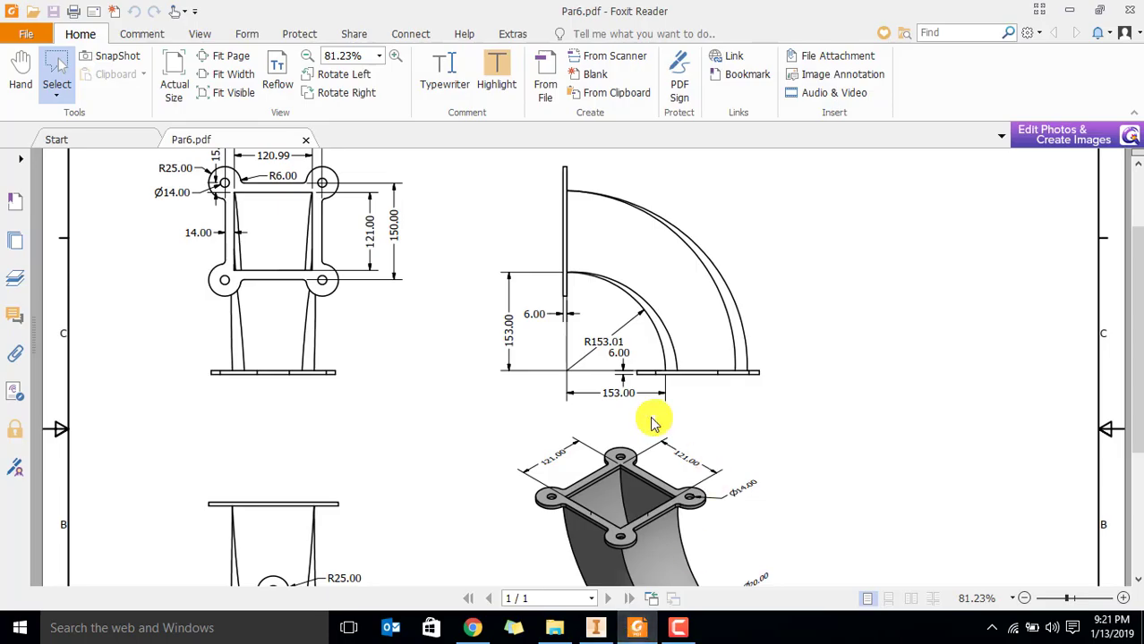
drag(593, 391, 652, 413)
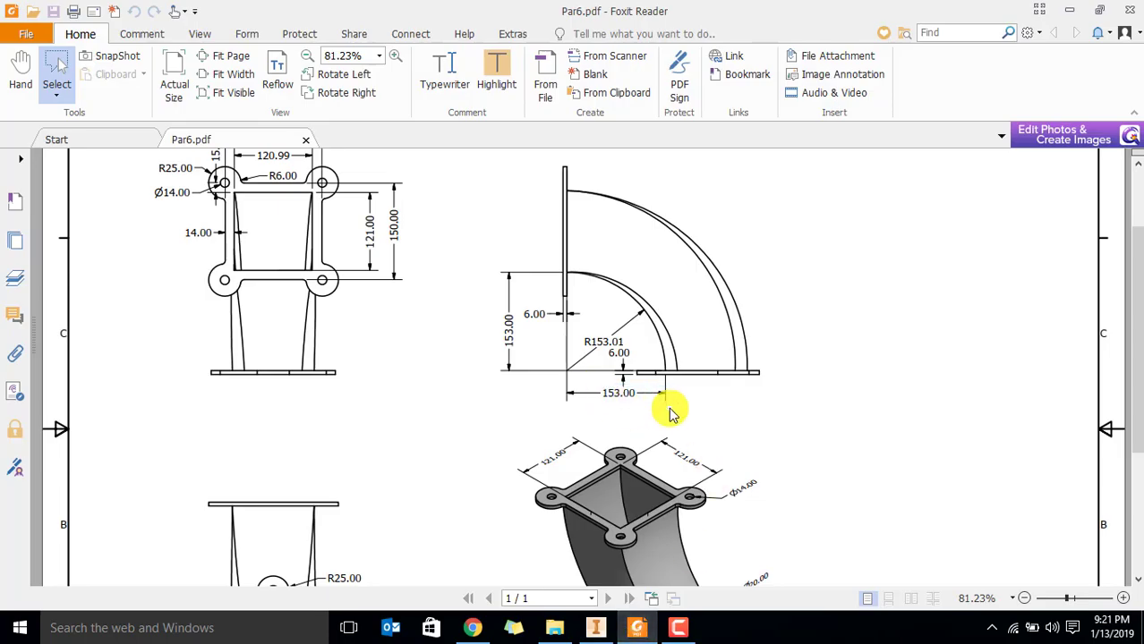
middle_click(823, 512)
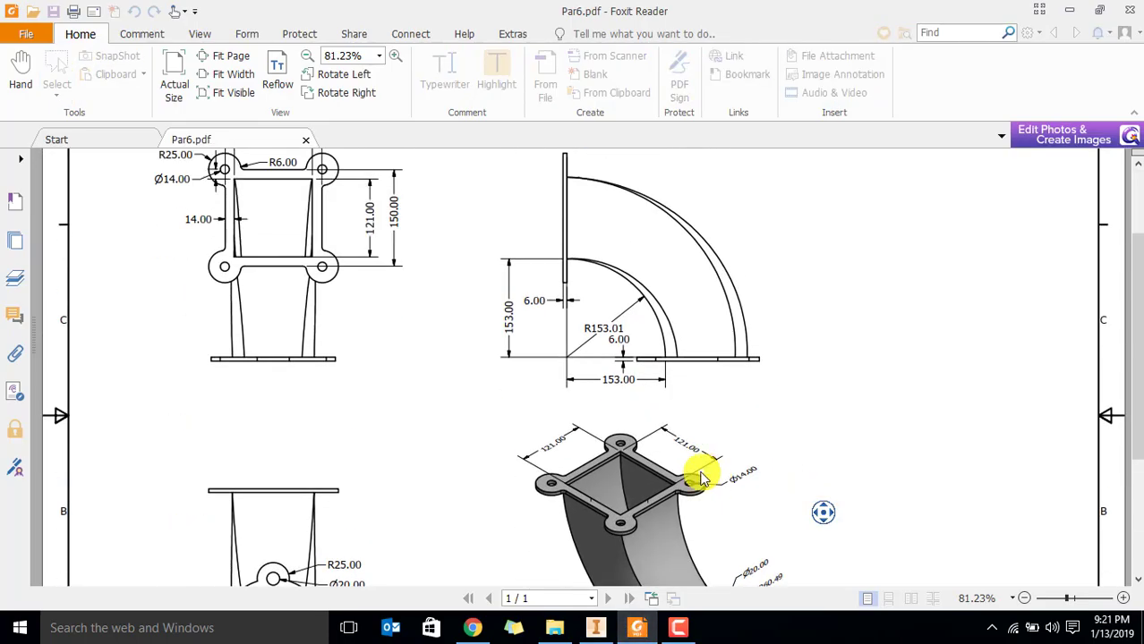
middle_click(715, 500)
scroll(750, 552, down, 2)
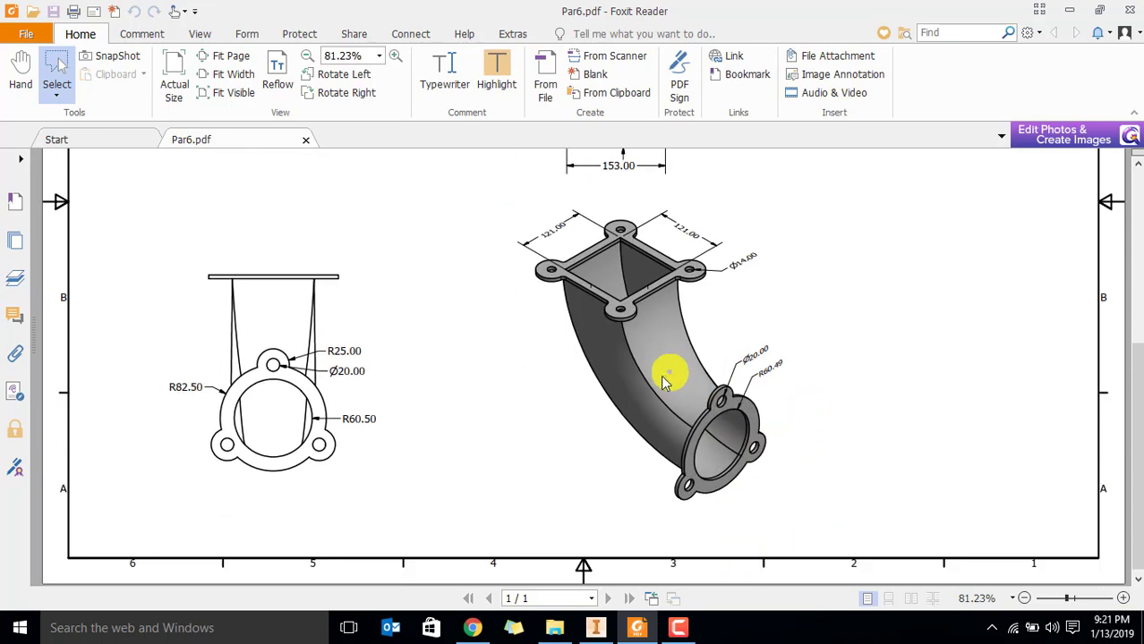
scroll(660, 394, up, 2)
scroll(658, 402, down, 2)
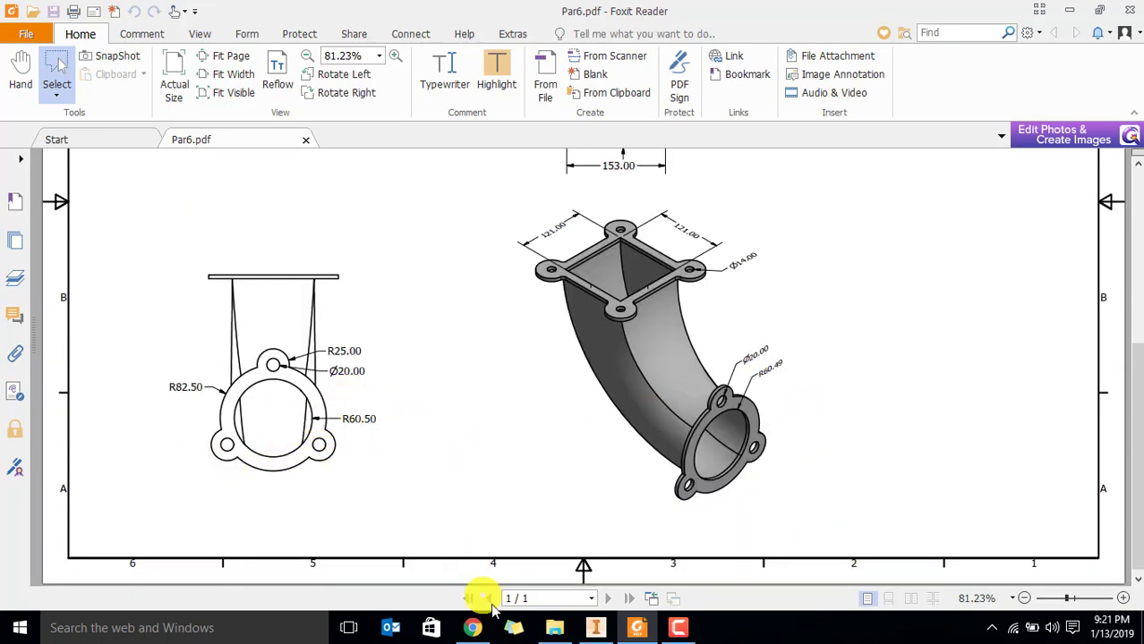
click(601, 630)
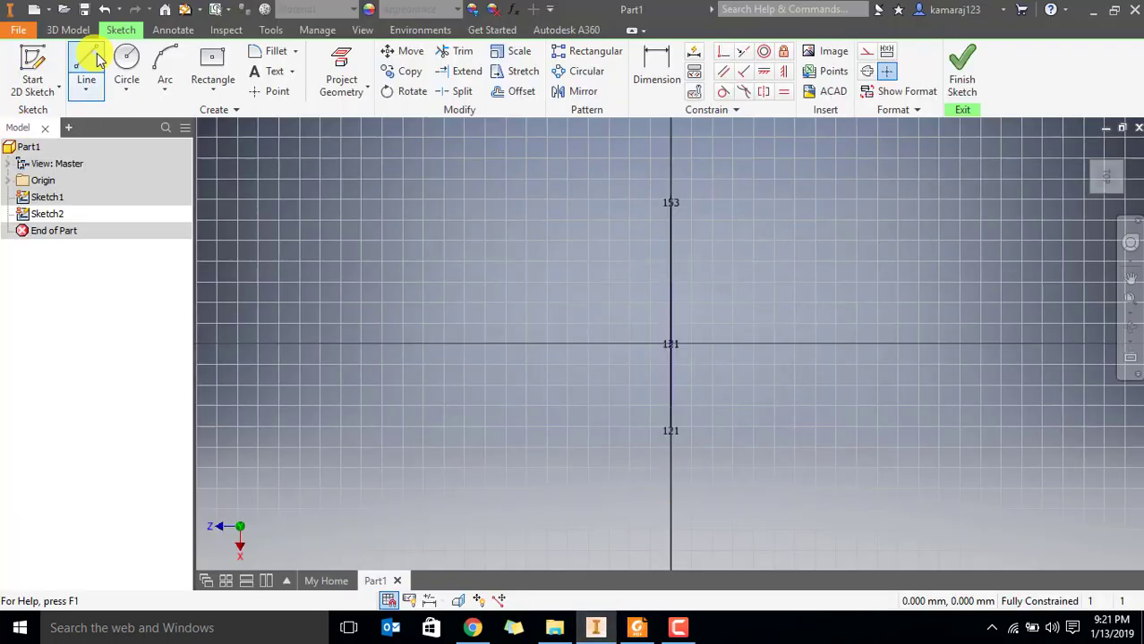
Draw a 121 mm diameter circle centred on the horizontal axis about 272 mm from the origin
click(127, 66)
click(952, 342)
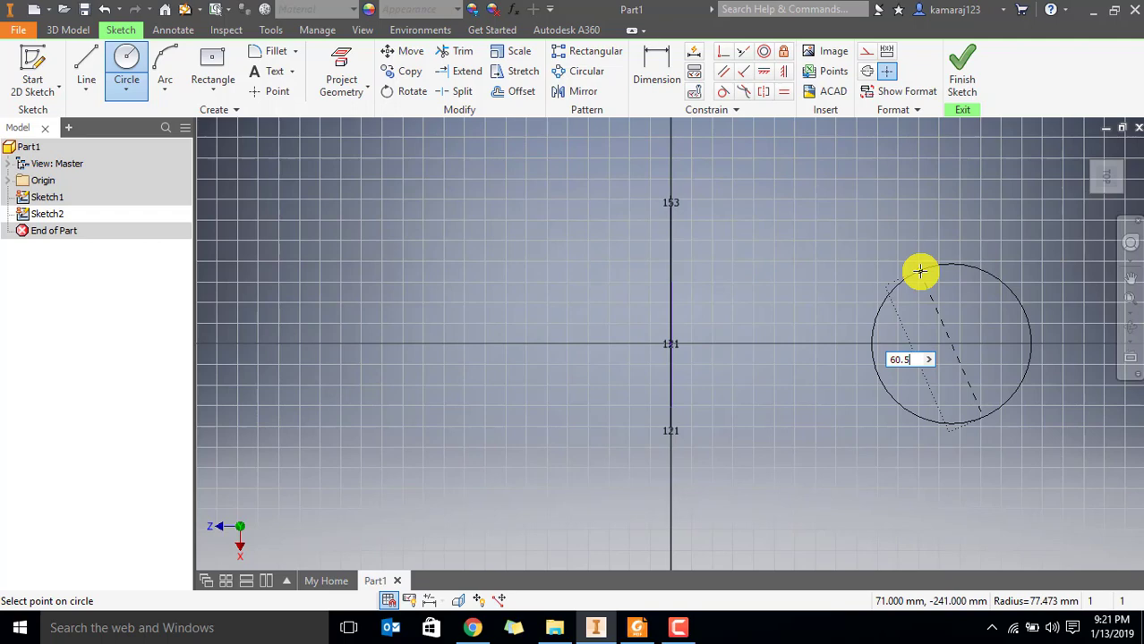
key(Return)
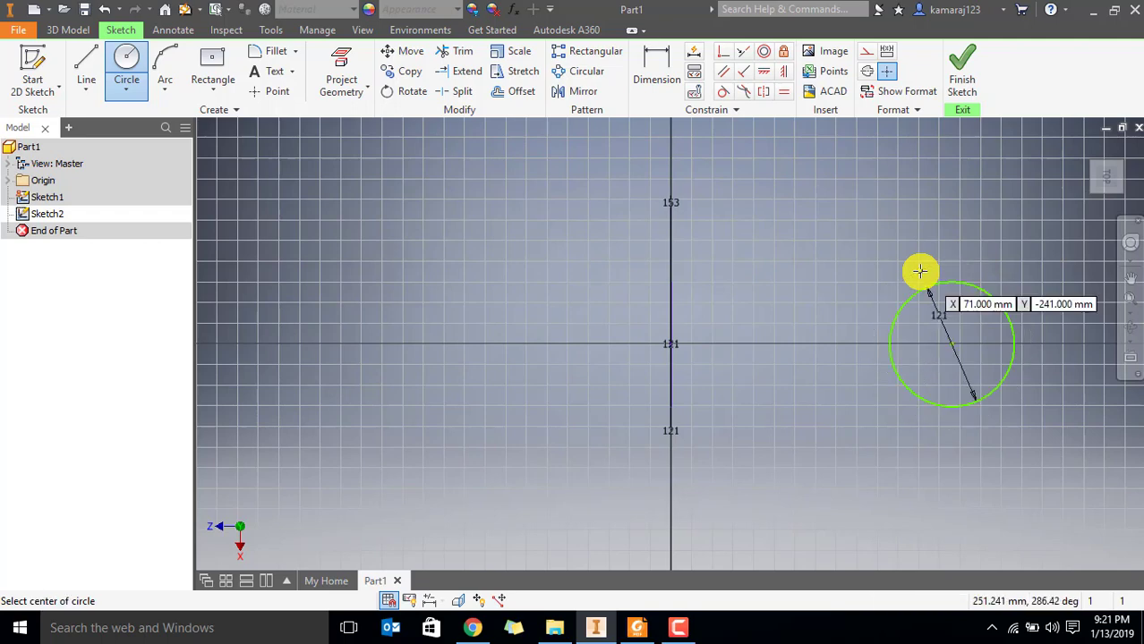
key(Escape)
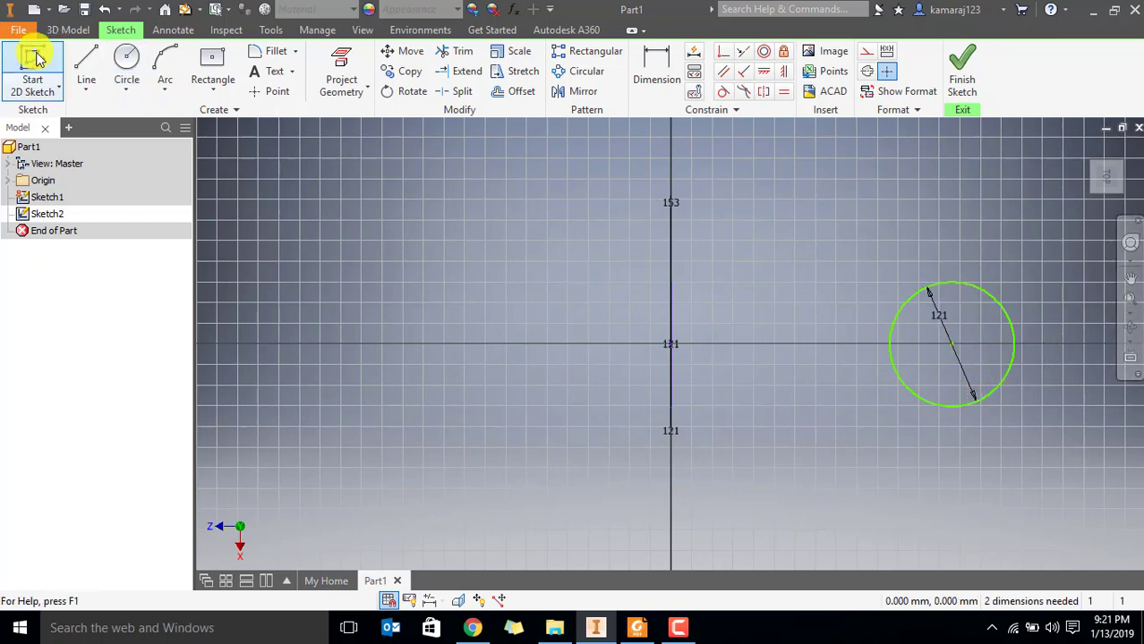
Dimension the circle's centre from the sketch origin and set the distance to 153+60.5 mm
click(656, 64)
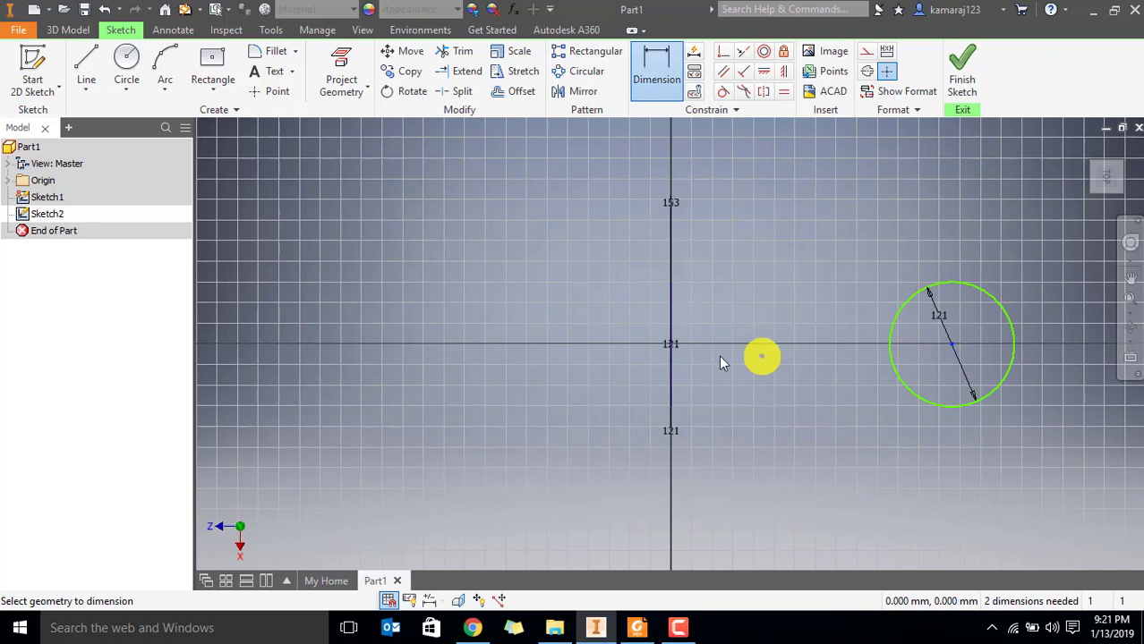
click(673, 349)
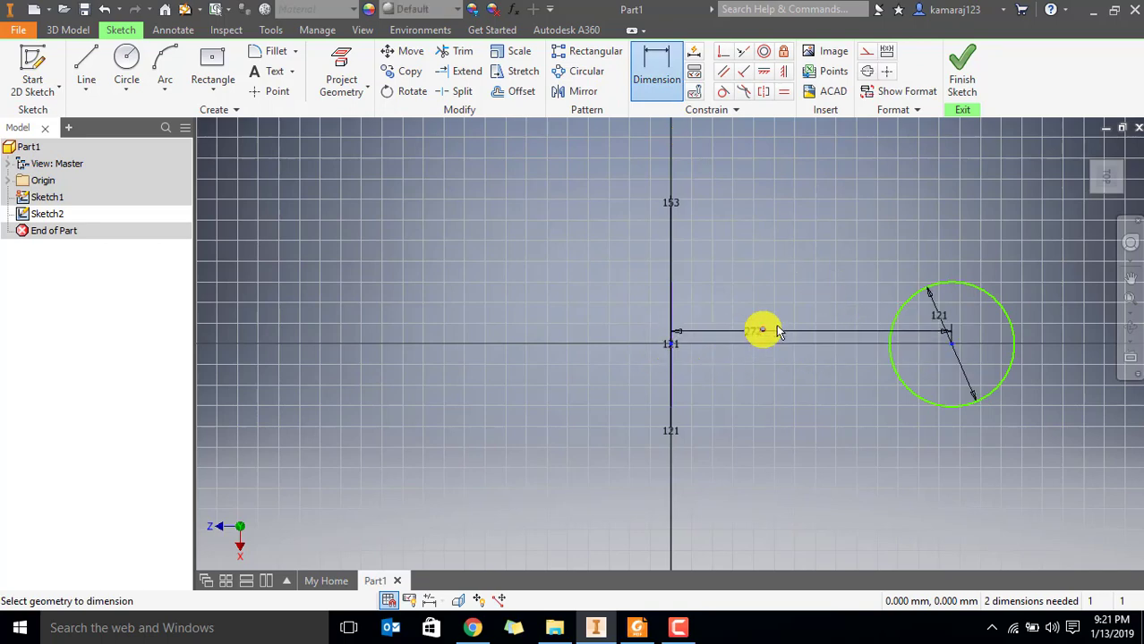
click(801, 224)
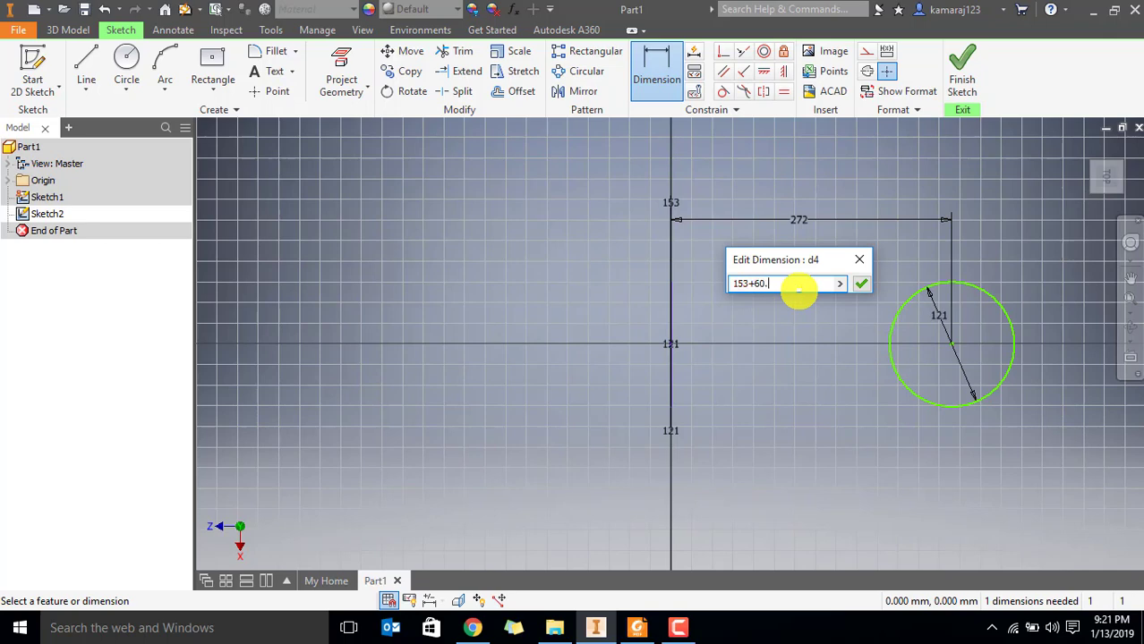
key(Return)
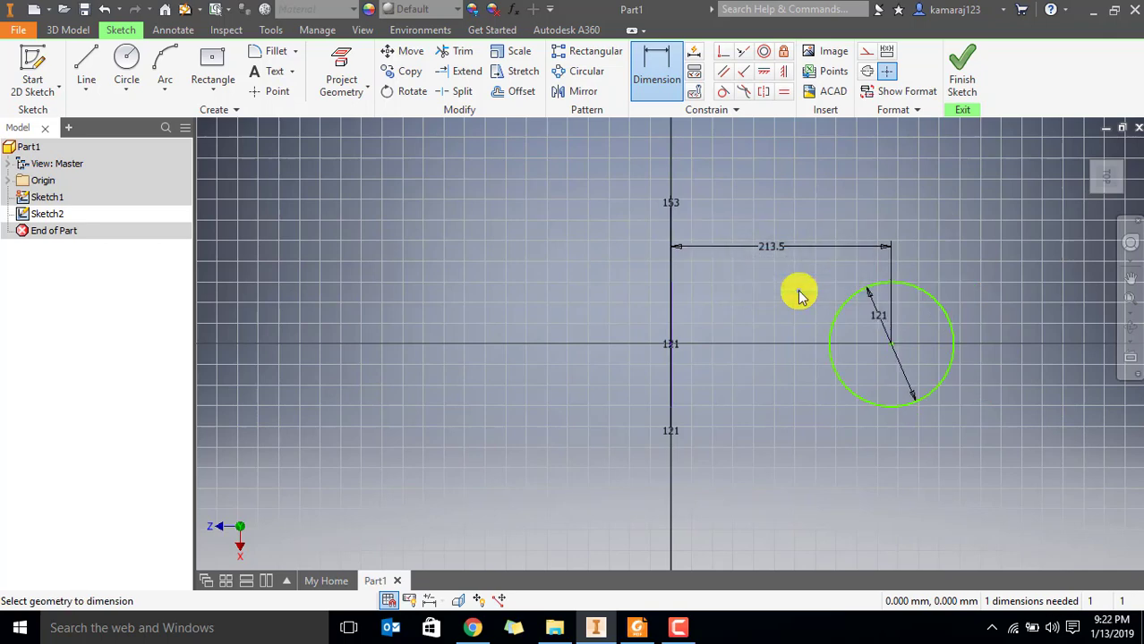
Recheck the round opening's radius and horizontal offset in the Foxit Reader drawing and return to Inventor
key(alt+Tab)
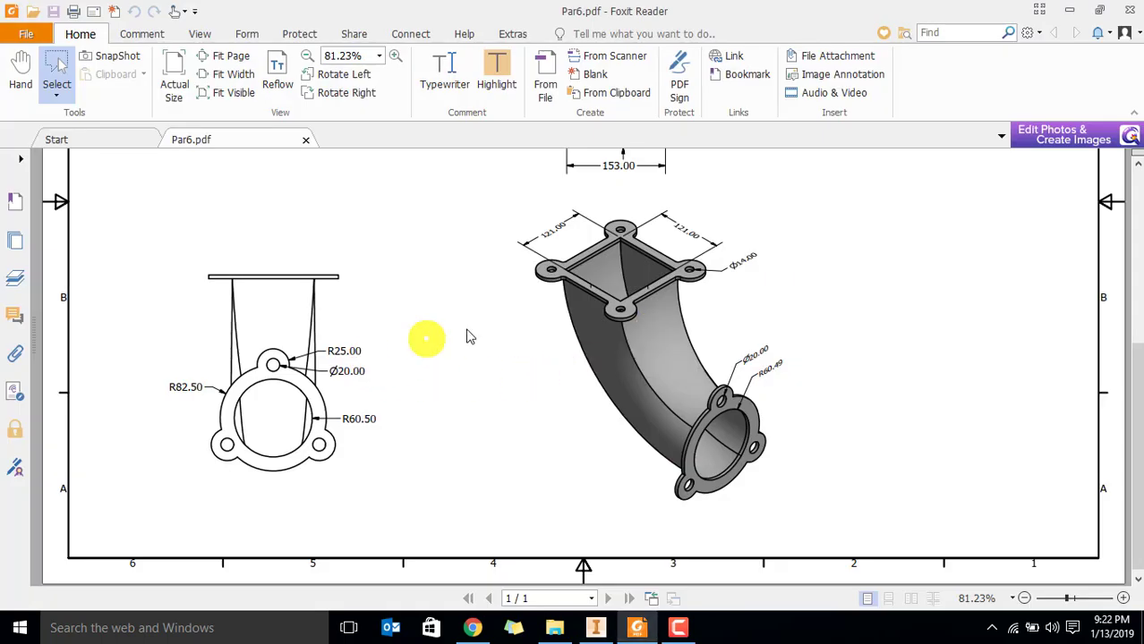
scroll(397, 311, up, 3)
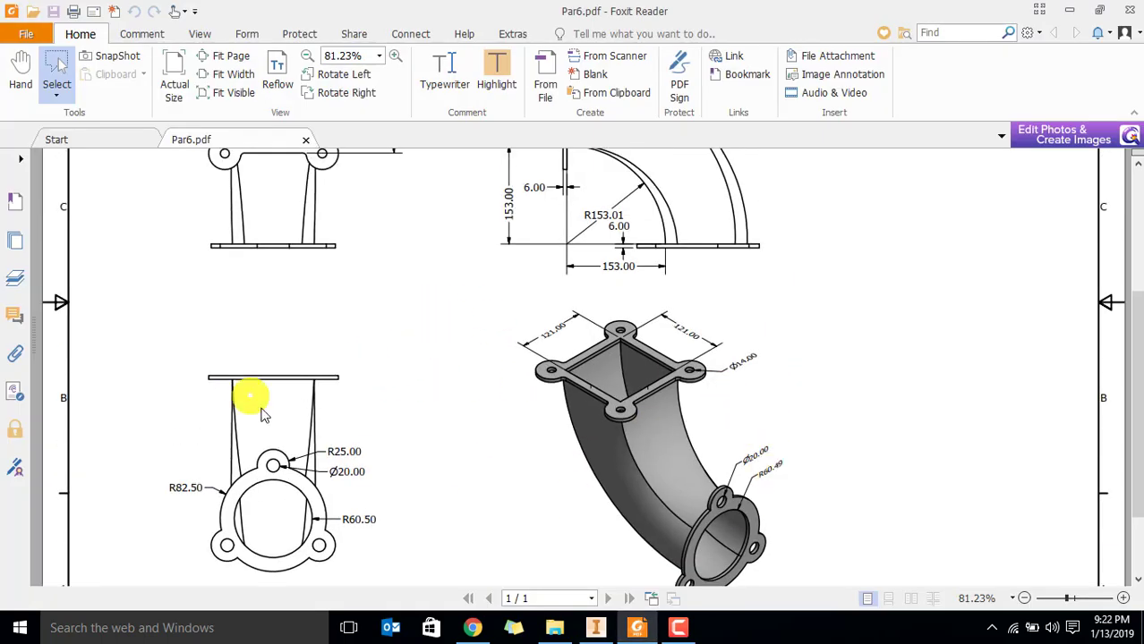
drag(343, 516, 392, 544)
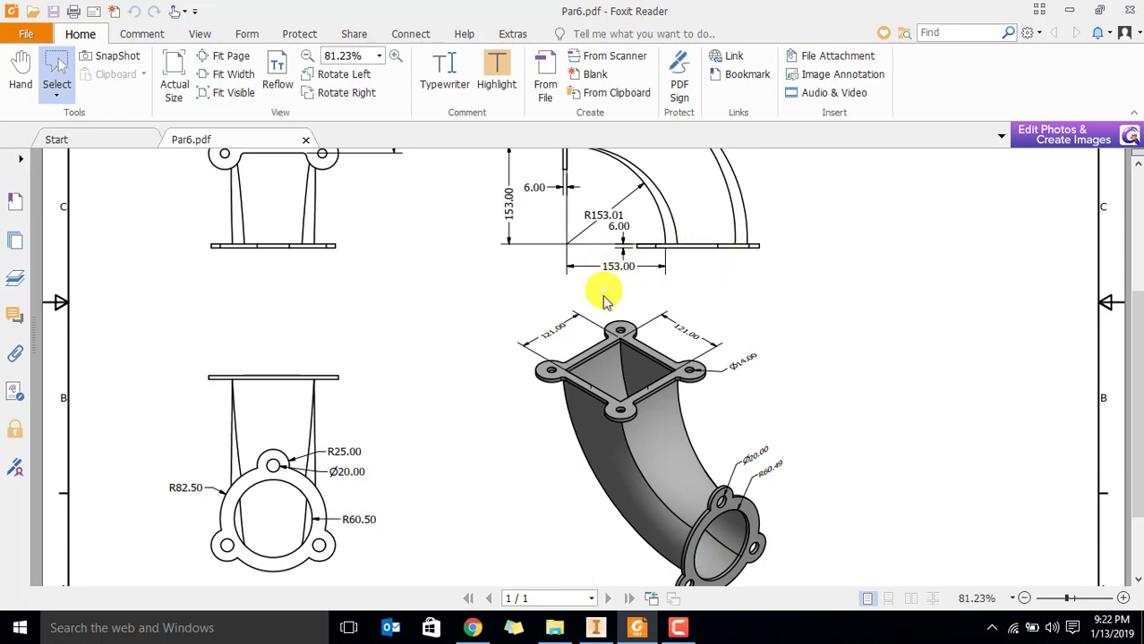
key(alt+Tab)
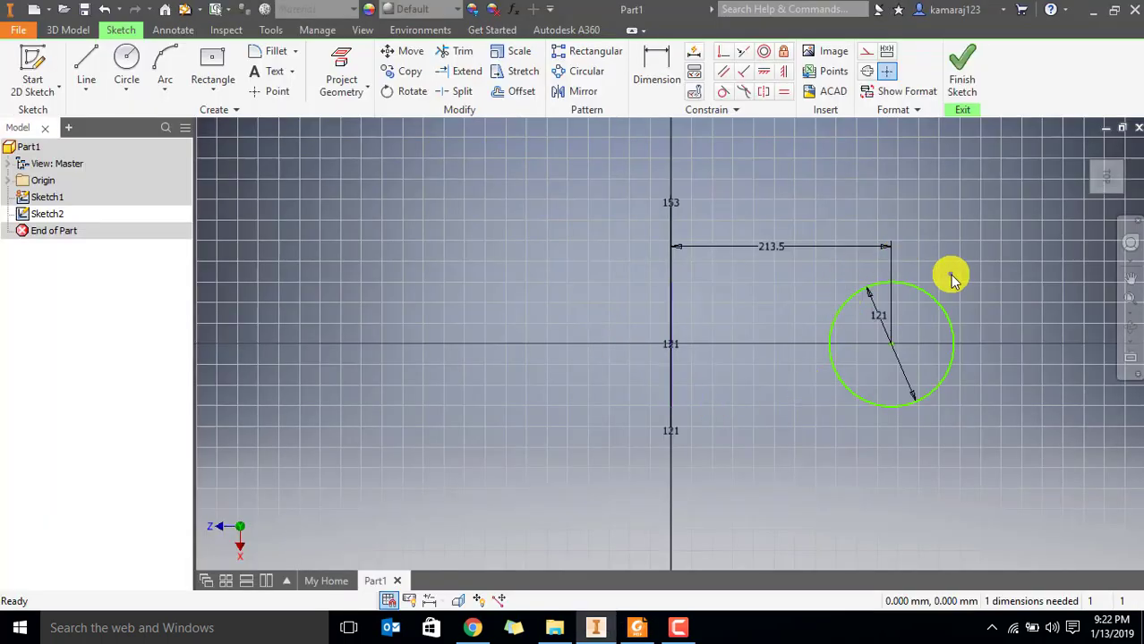
Align the circle's centre with the sketch origin using a Vertical constraint and finish the sketch
click(764, 71)
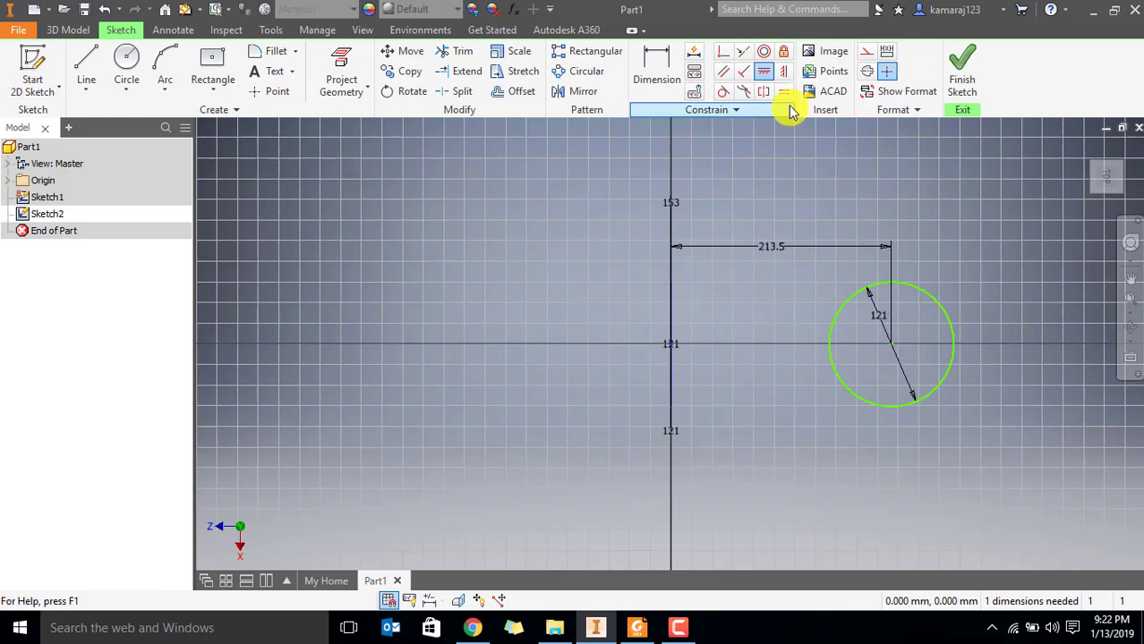
click(783, 71)
click(893, 345)
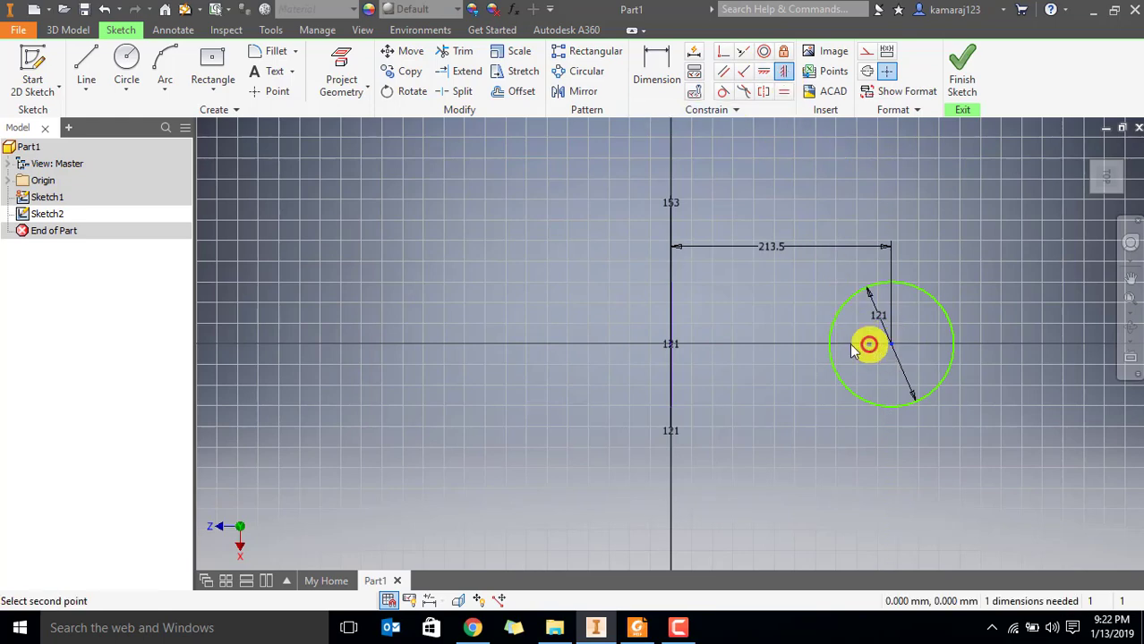
click(671, 344)
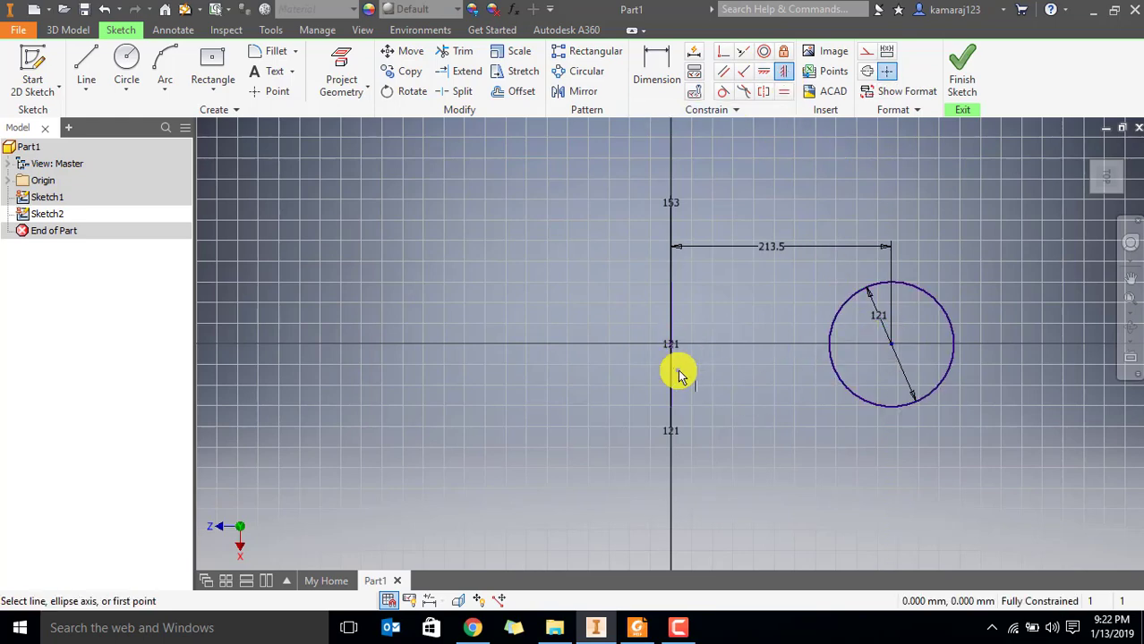
key(Escape)
click(965, 75)
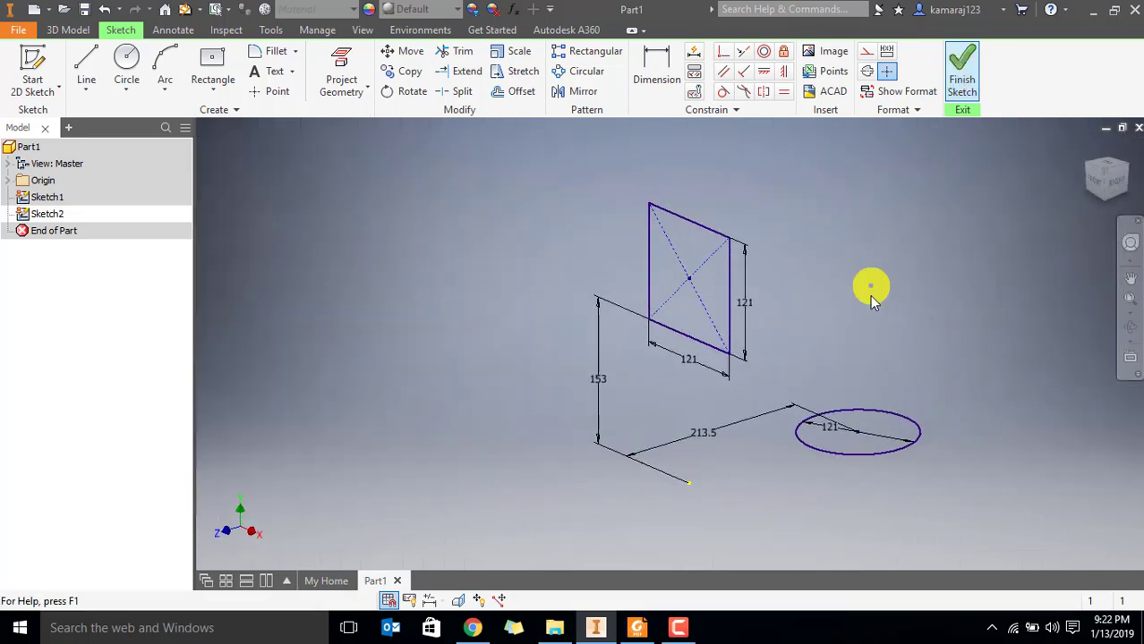
mouse_move(871, 350)
shift+middle_down()
mouse_move(898, 374)
mouse_move(837, 335)
mouse_move(743, 350)
mouse_move(758, 350)
shift+middle_up()
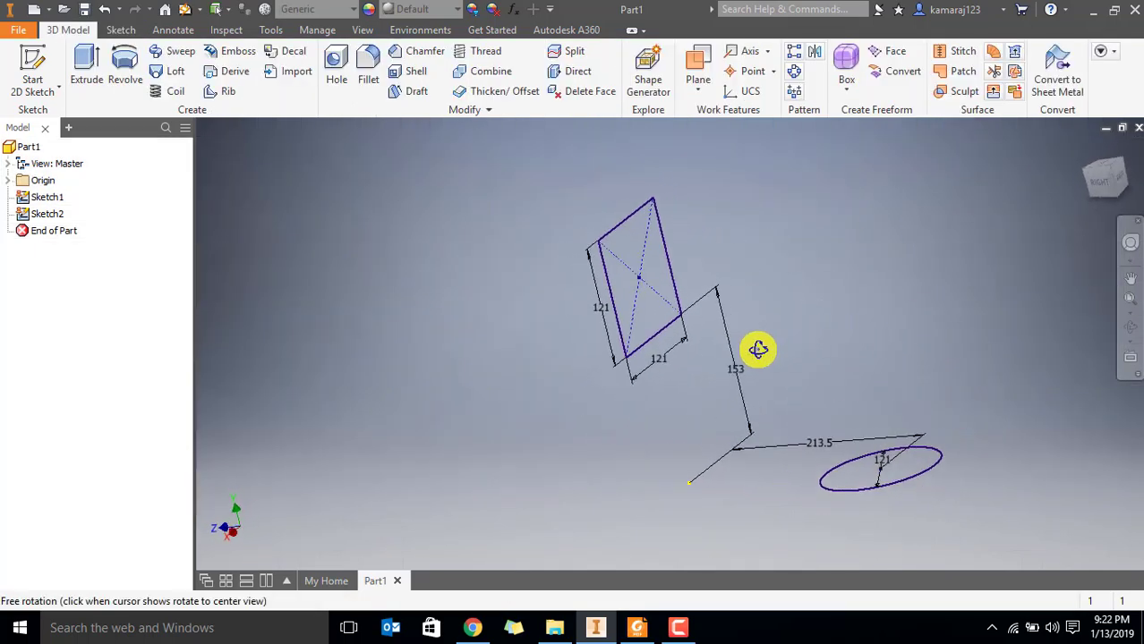
click(8, 183)
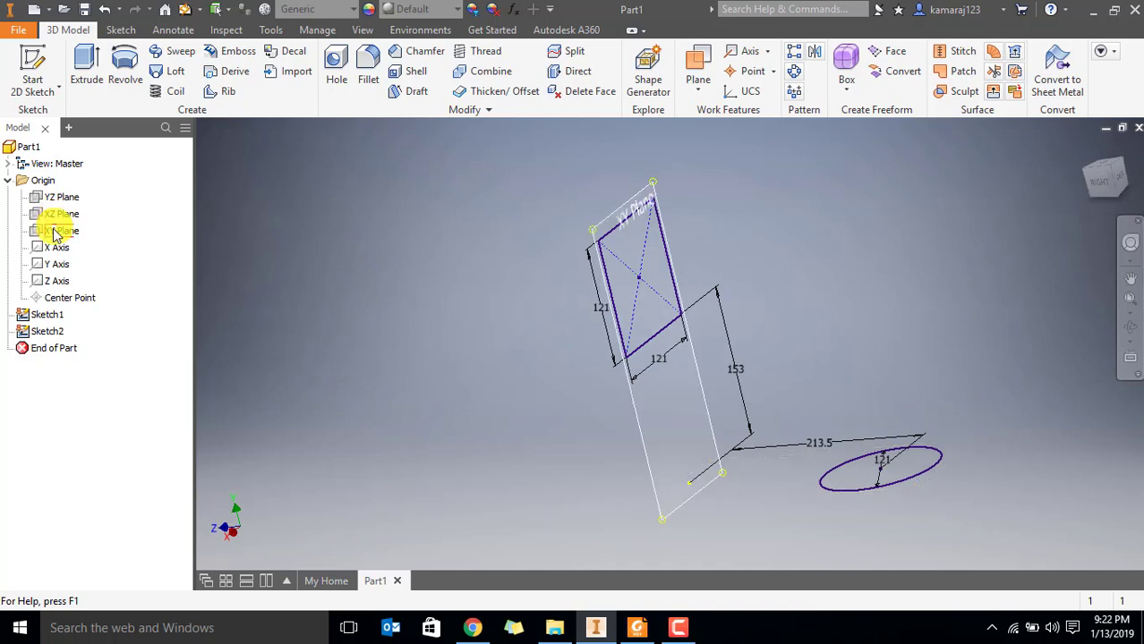
click(47, 332)
click(352, 258)
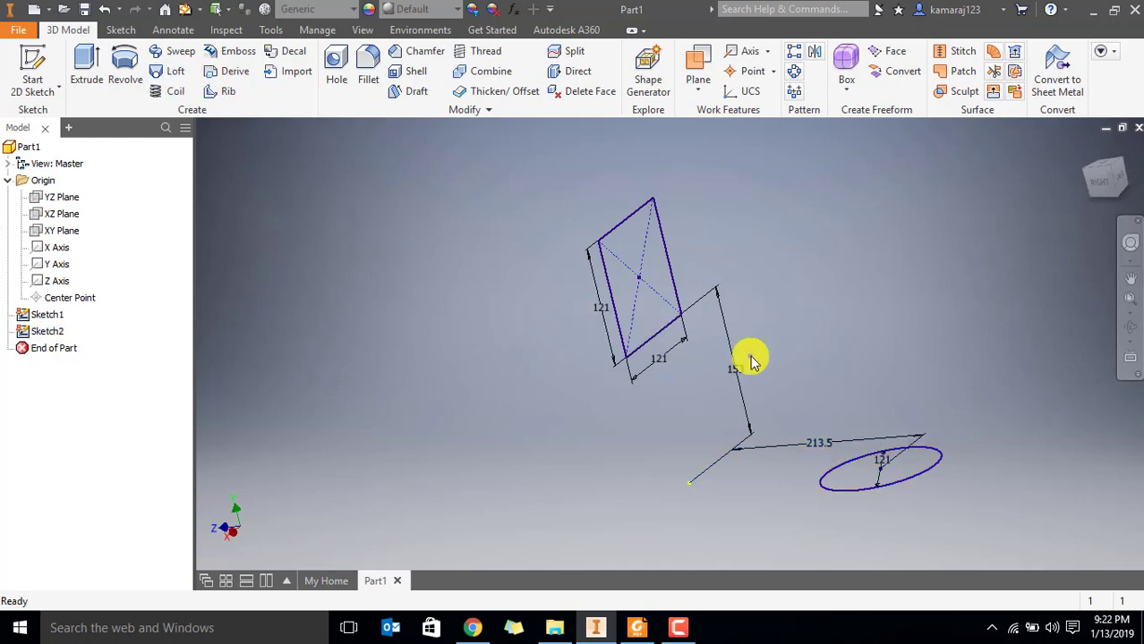
Try to create a solid Loft from the square opening sketch to the round opening sketch without rails
click(175, 71)
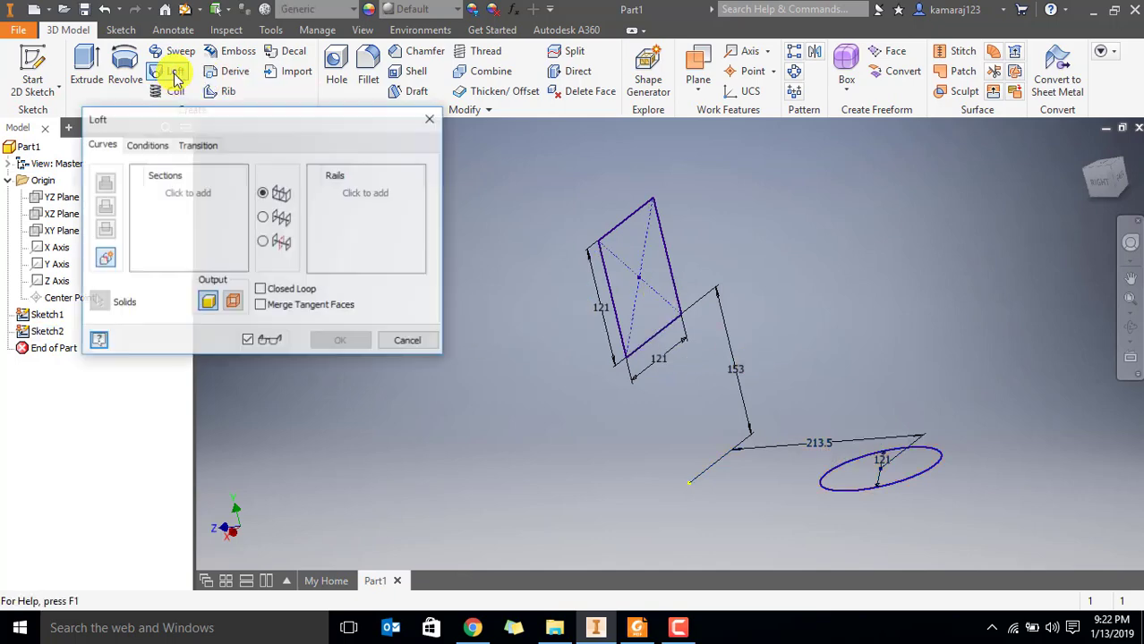
click(179, 195)
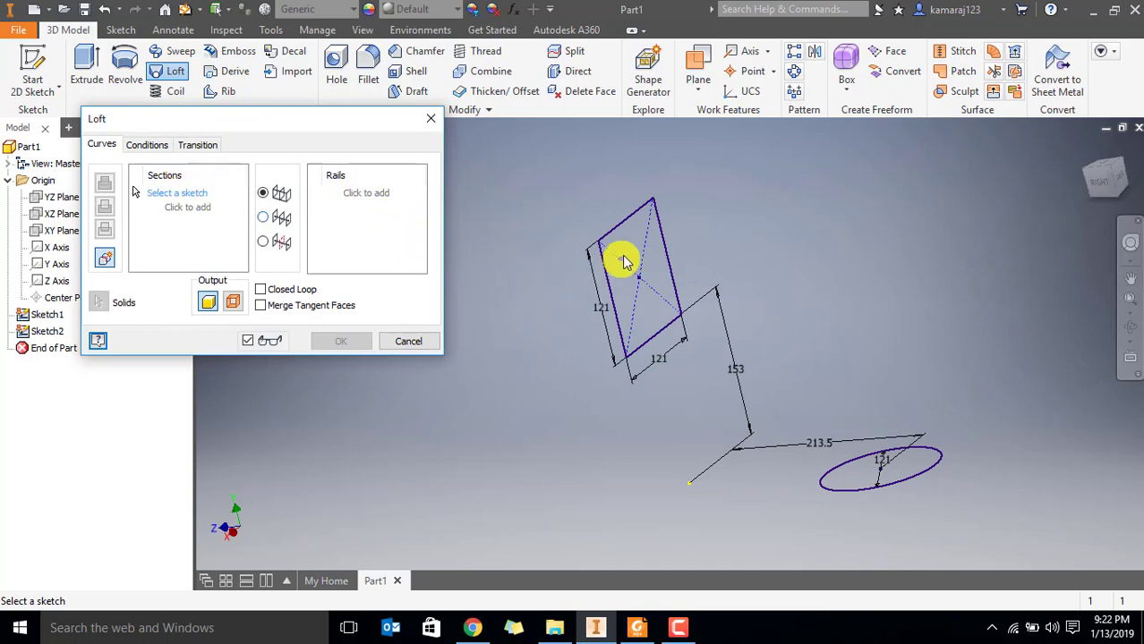
click(627, 231)
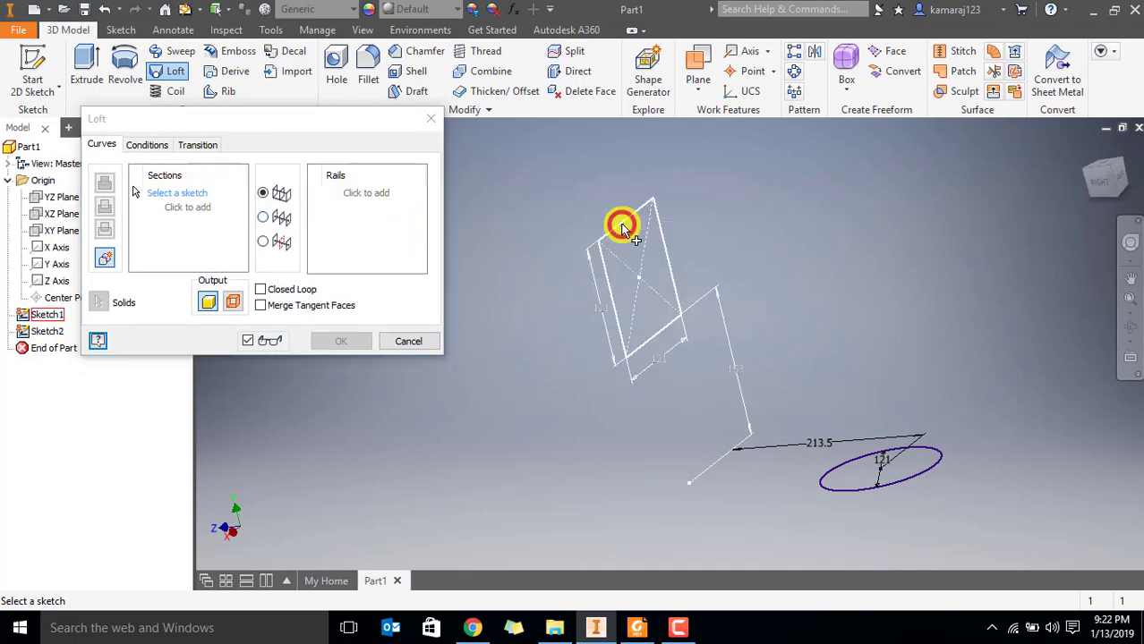
click(922, 479)
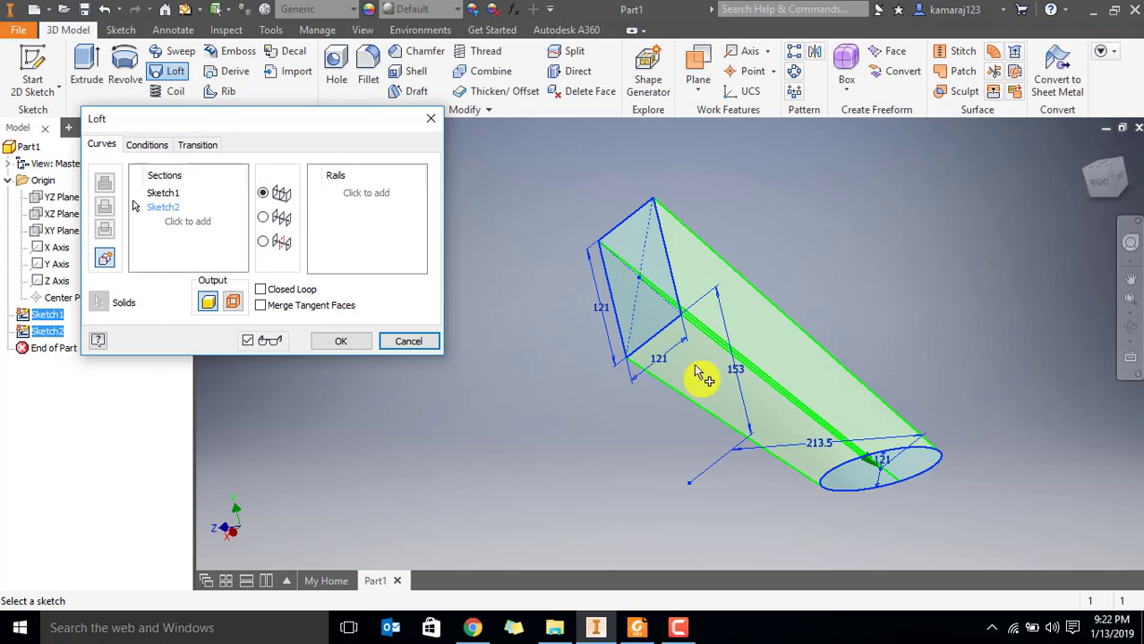
click(341, 341)
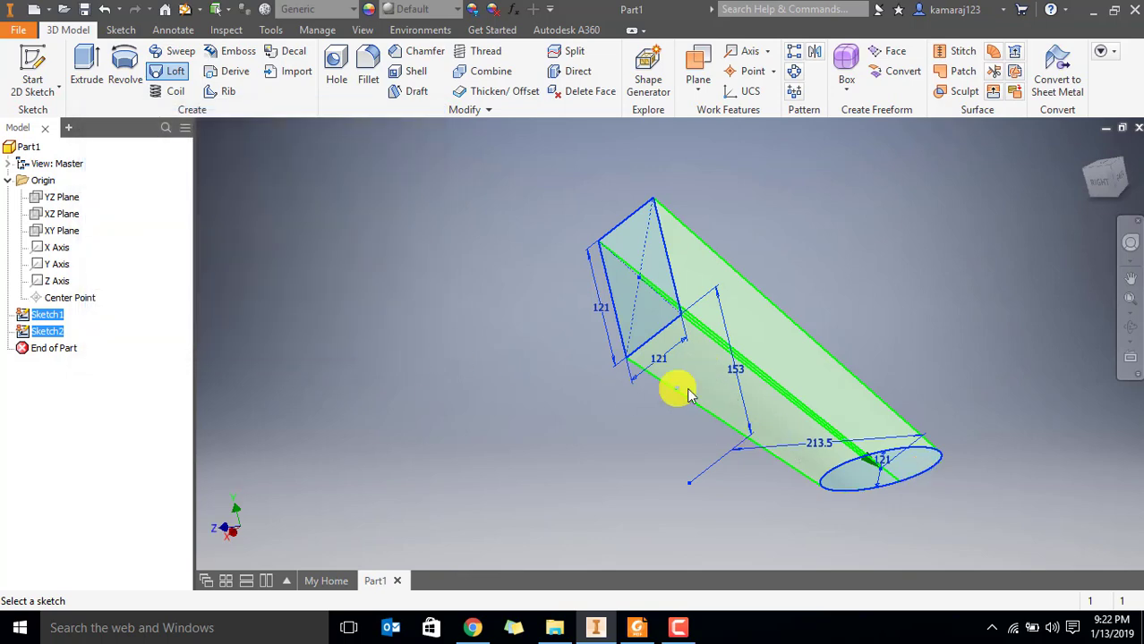
Compare the lofted body with the curved duct drawing in Foxit Reader, return to Inventor and undo the loft
mouse_move(827, 453)
shift+middle_down()
mouse_move(842, 421)
mouse_move(818, 409)
mouse_move(812, 442)
shift+middle_up()
click(634, 628)
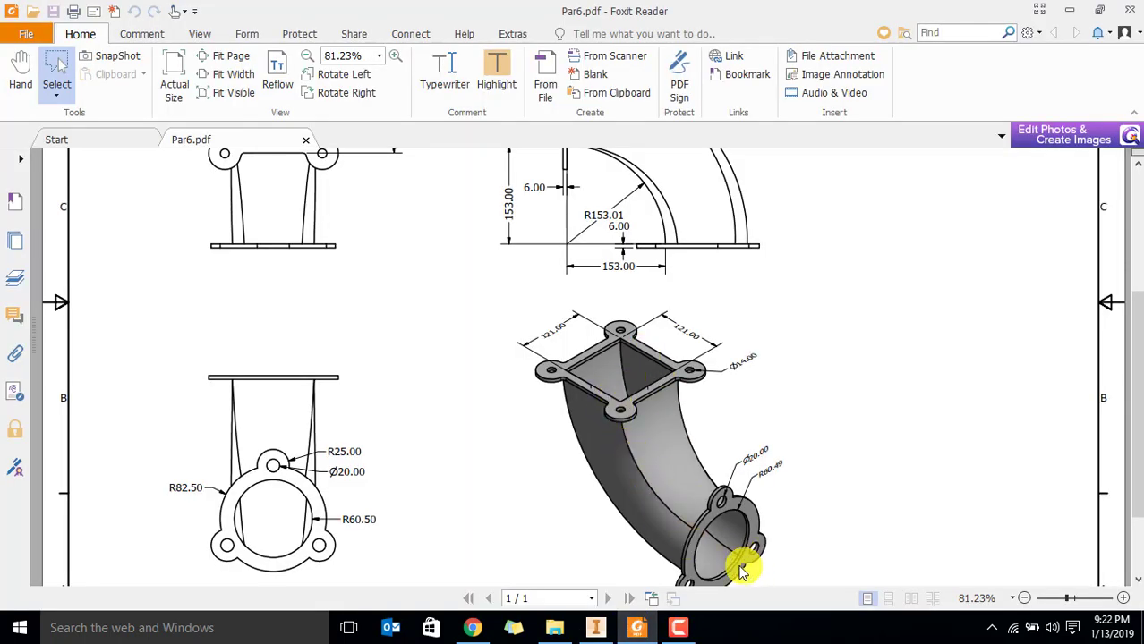
click(596, 628)
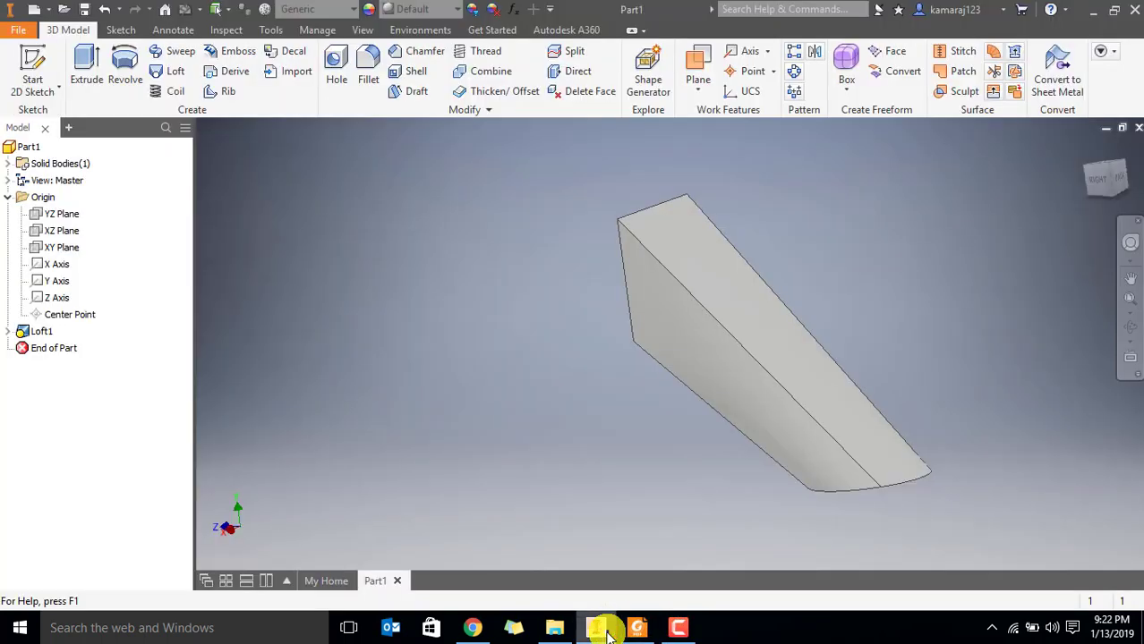
click(8, 197)
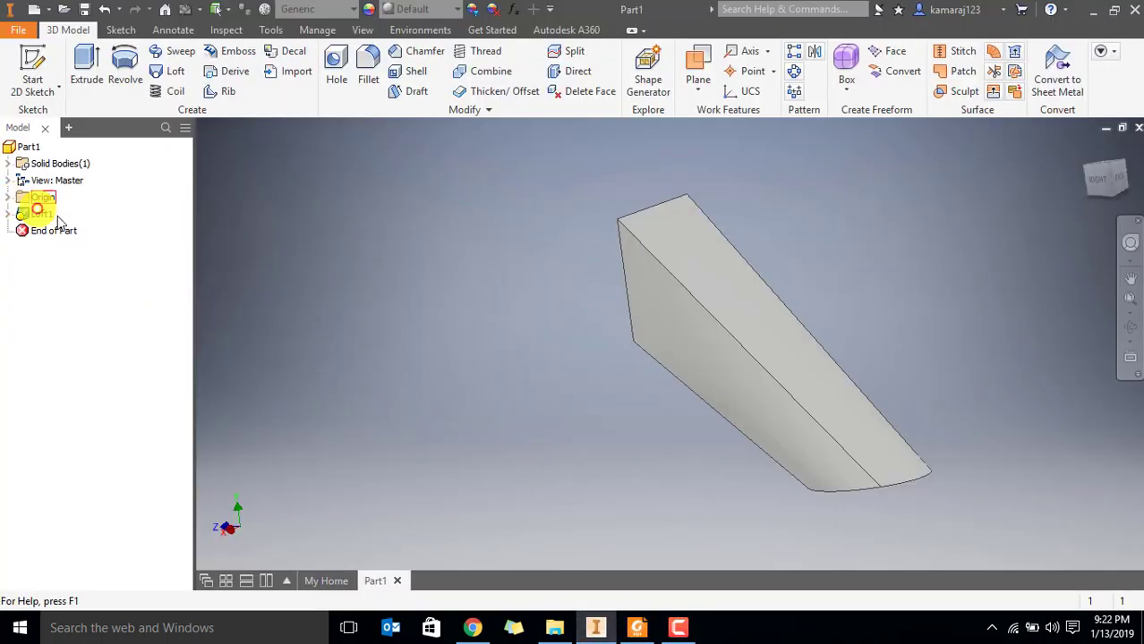
key(ctrl+z)
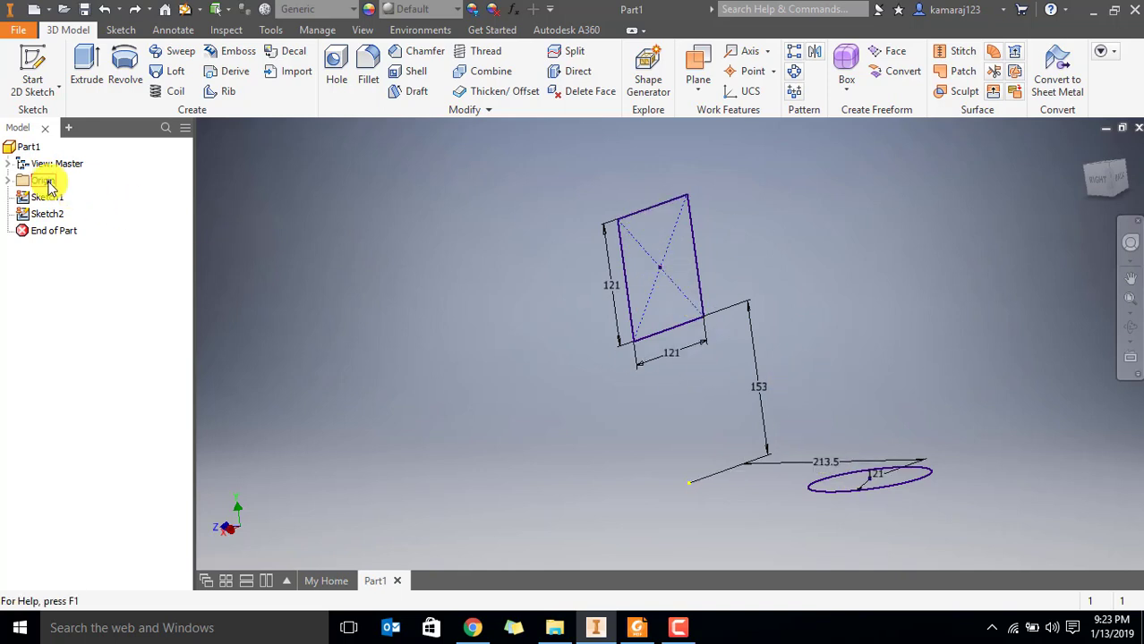
Start a 2D sketch on the YZ Plane for the duct's side profile
click(11, 181)
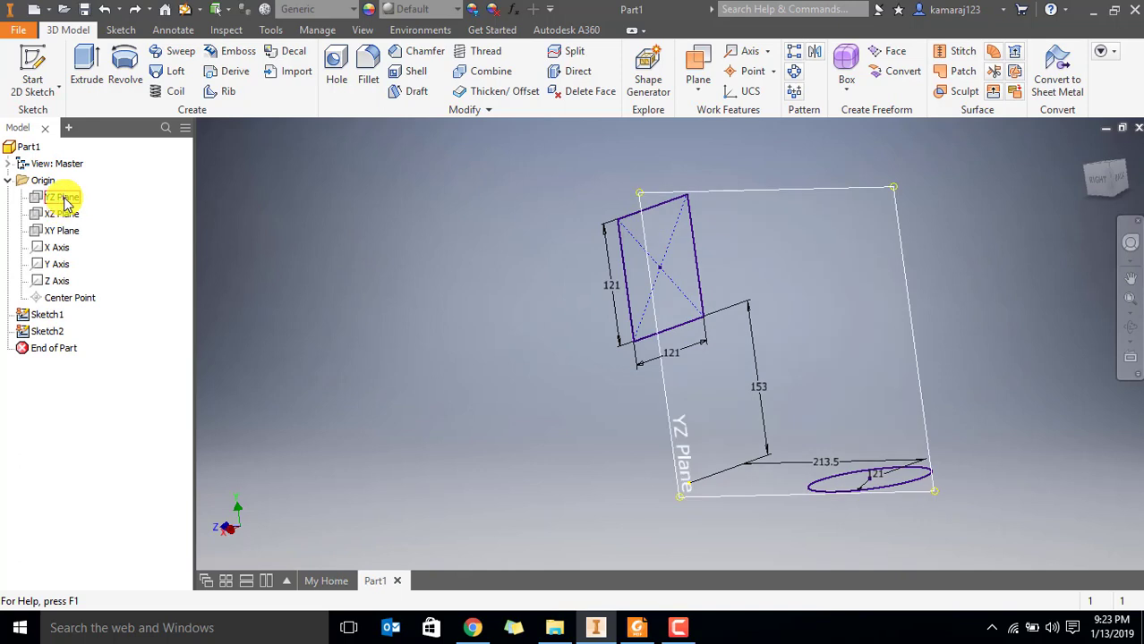
click(63, 199)
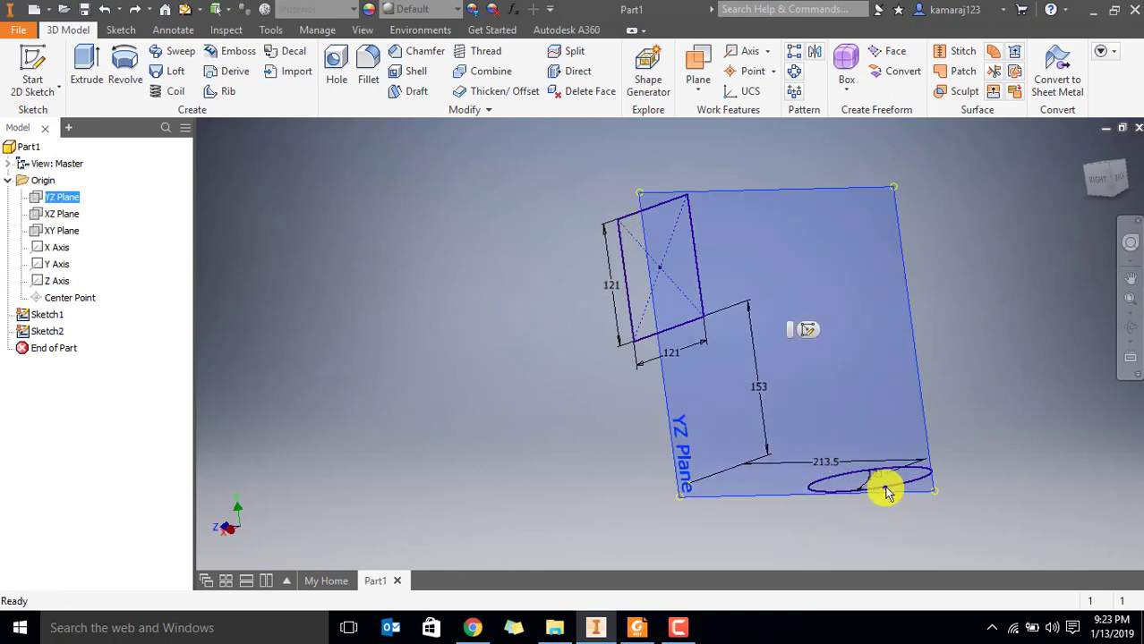
click(32, 69)
middle_drag(825, 281, 696, 385)
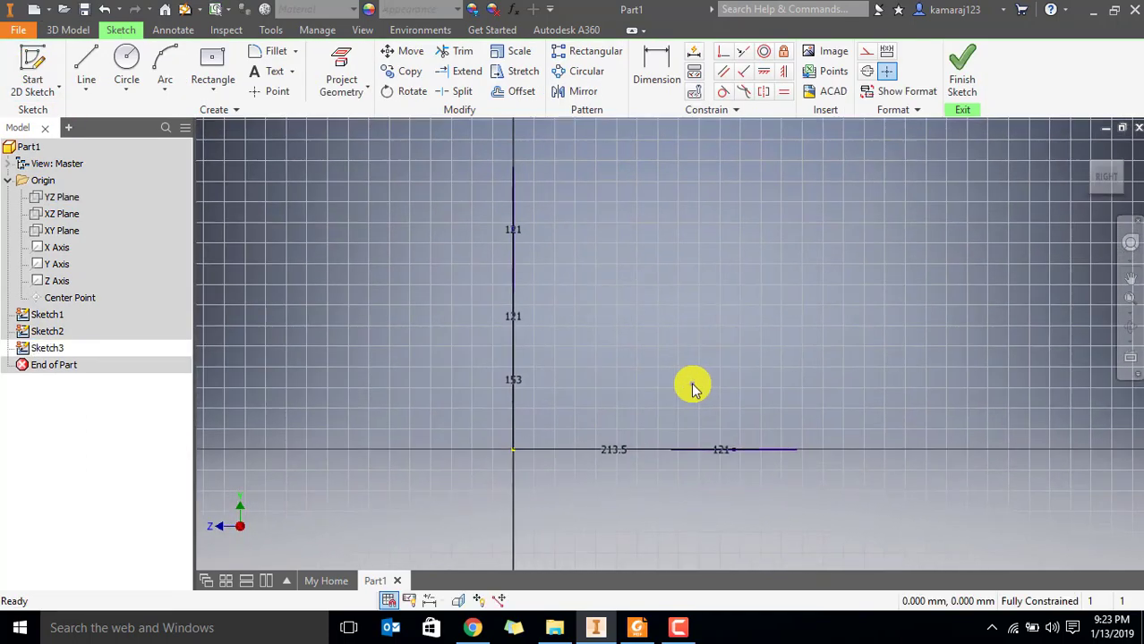
click(166, 60)
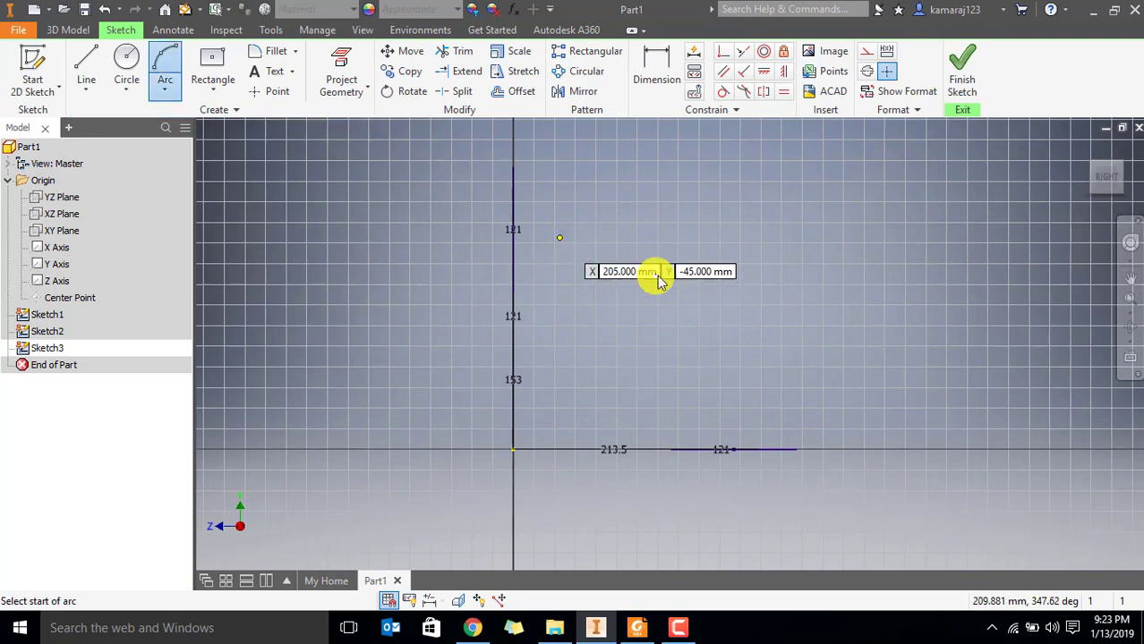
click(165, 89)
click(183, 127)
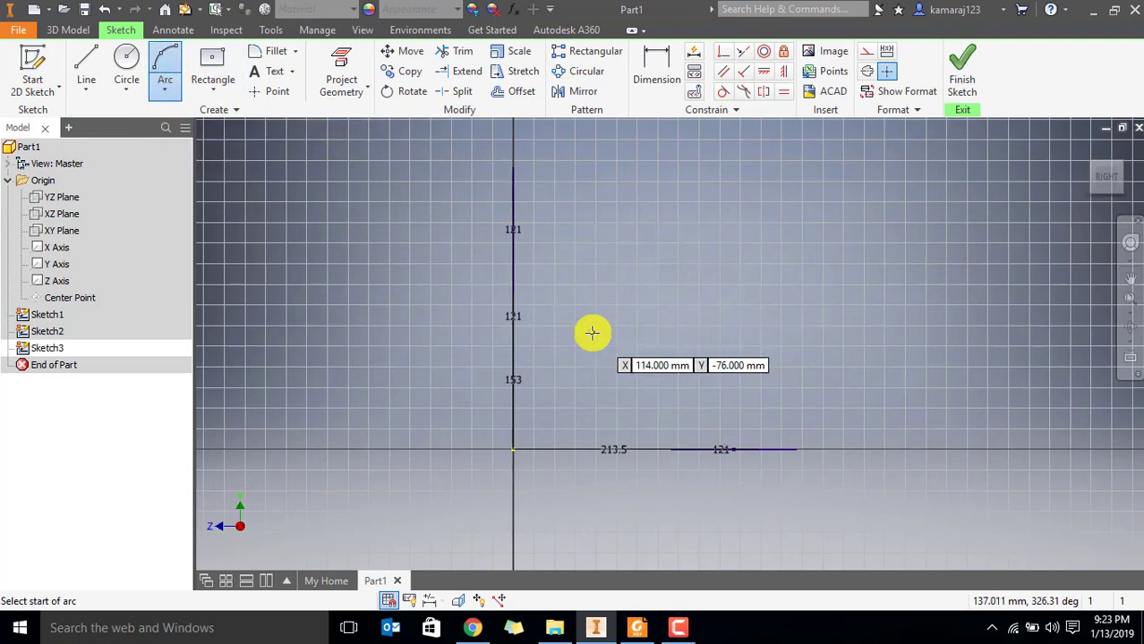
click(514, 449)
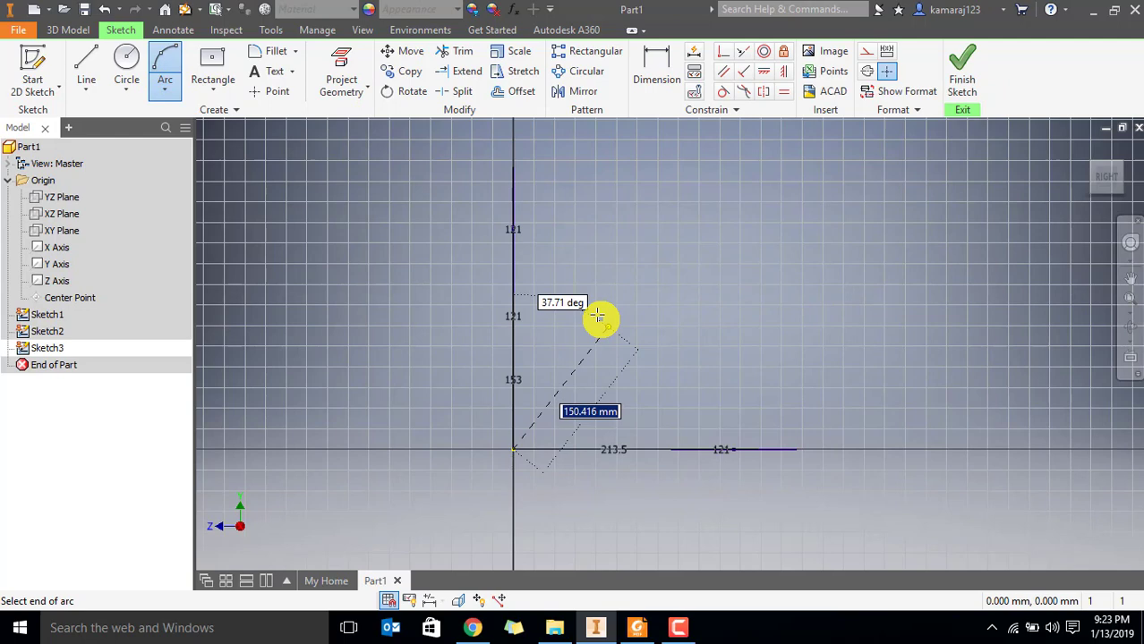
click(561, 277)
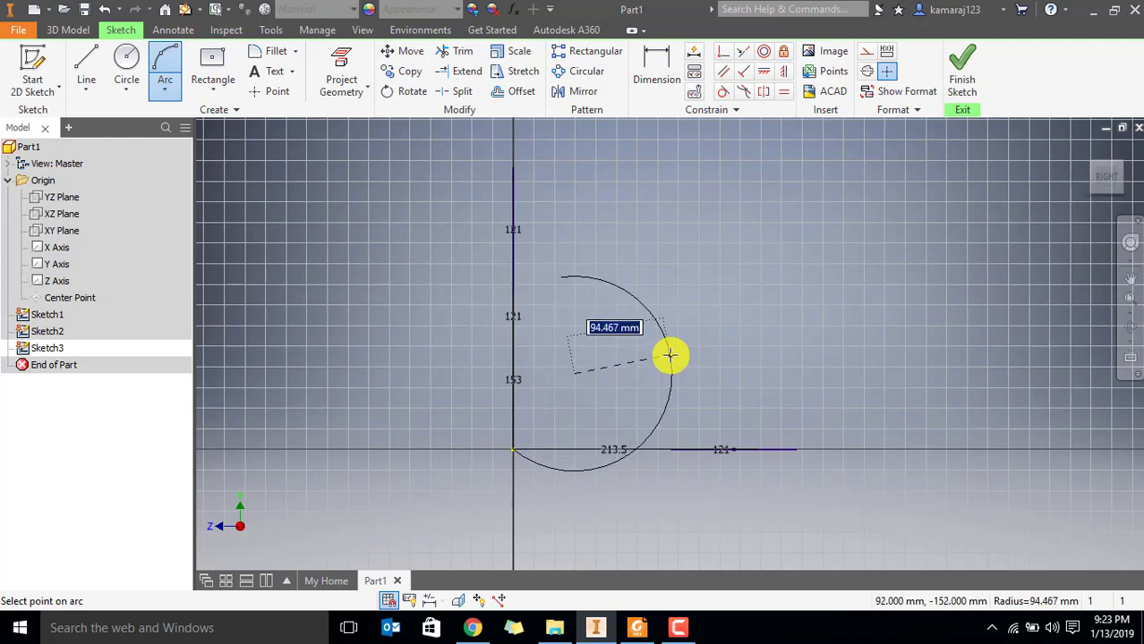
key(Escape)
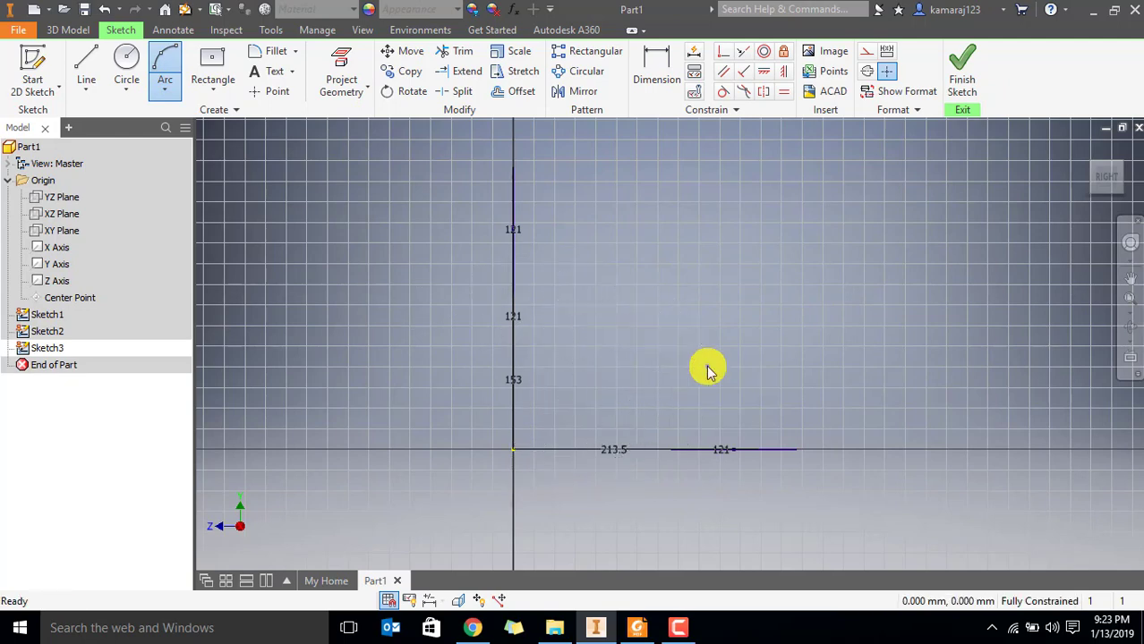
Draw a three-point arc of about 68 mm radius between the two openings and move it toward the round opening
click(165, 65)
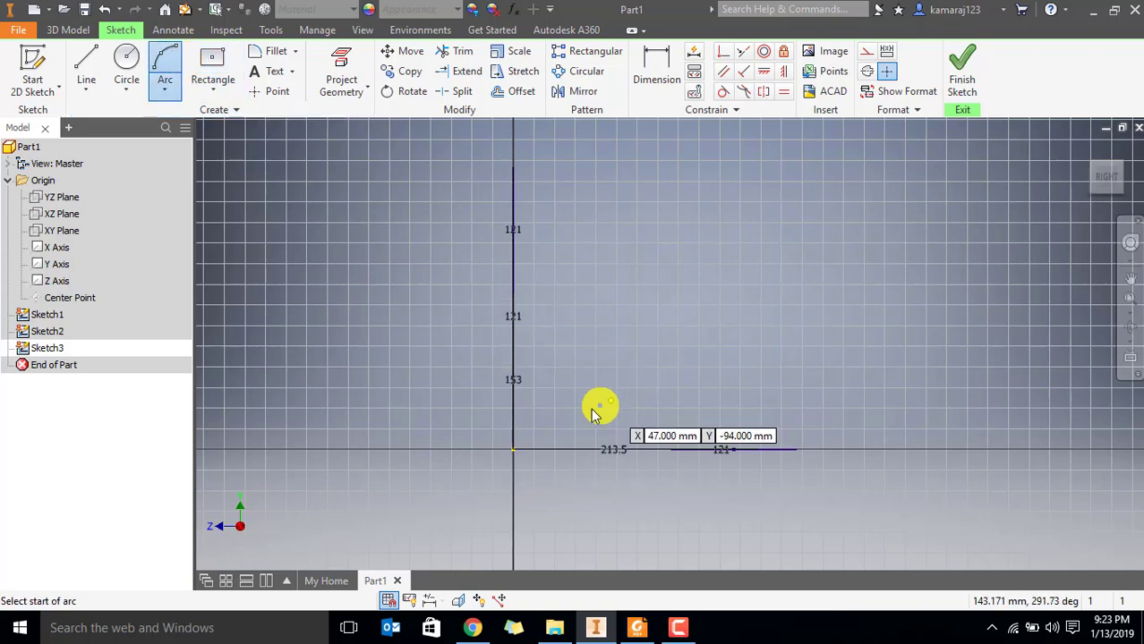
click(582, 408)
click(558, 274)
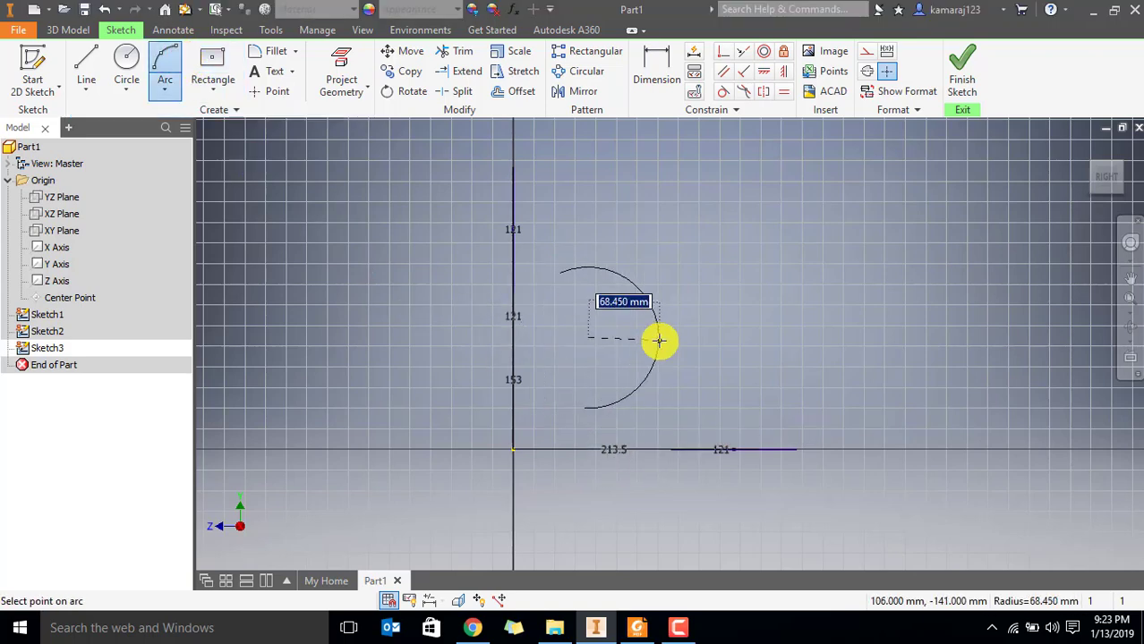
click(658, 344)
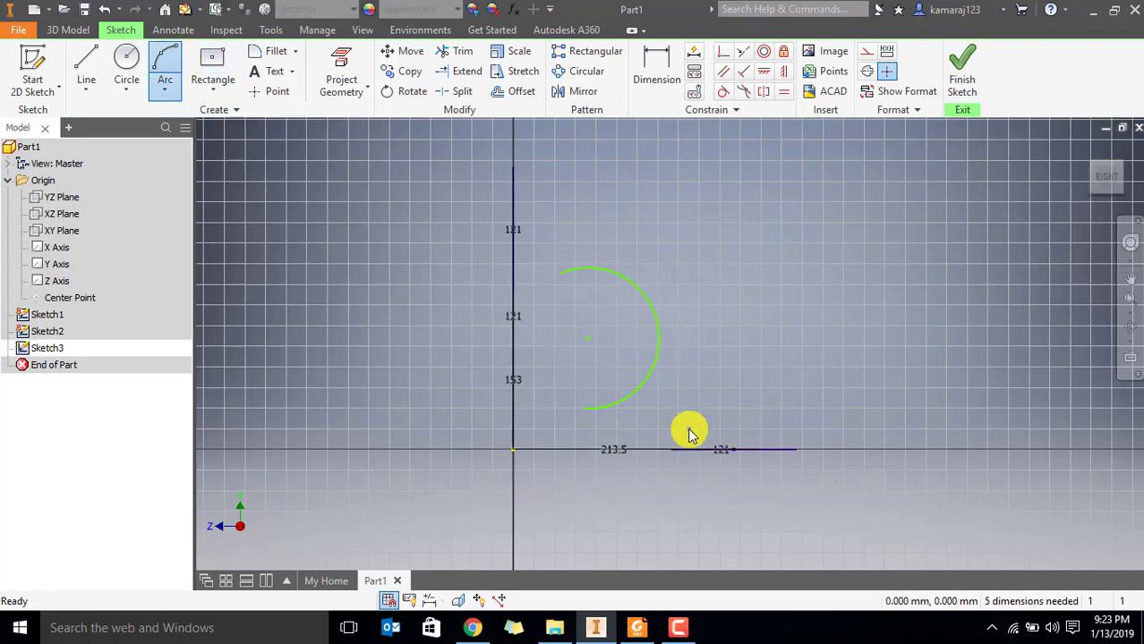
key(Escape)
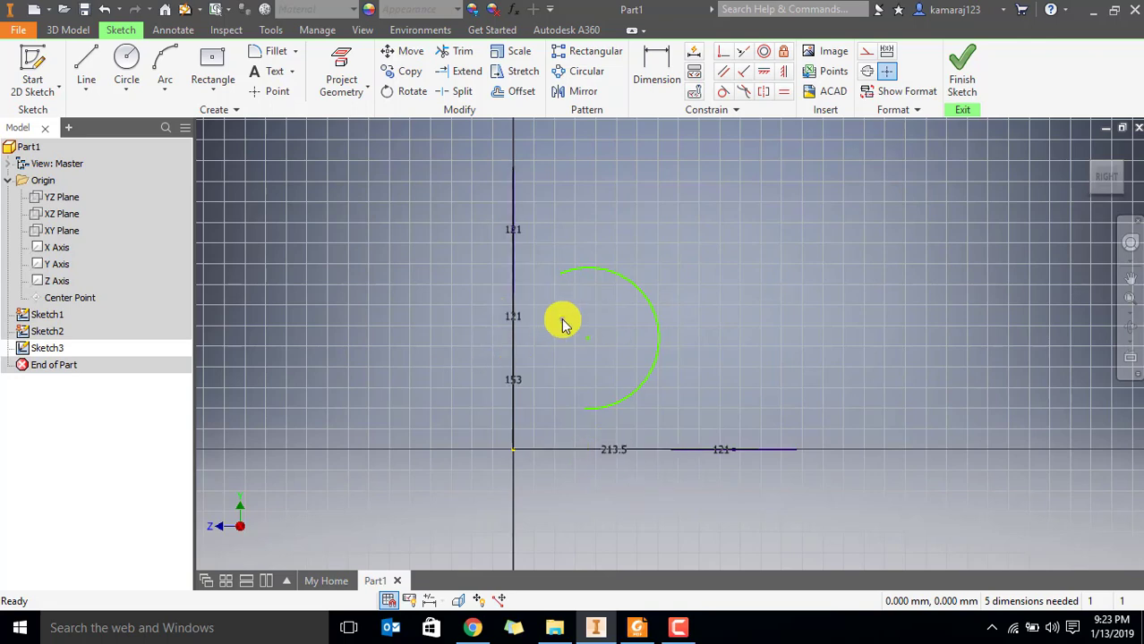
drag(589, 341, 632, 359)
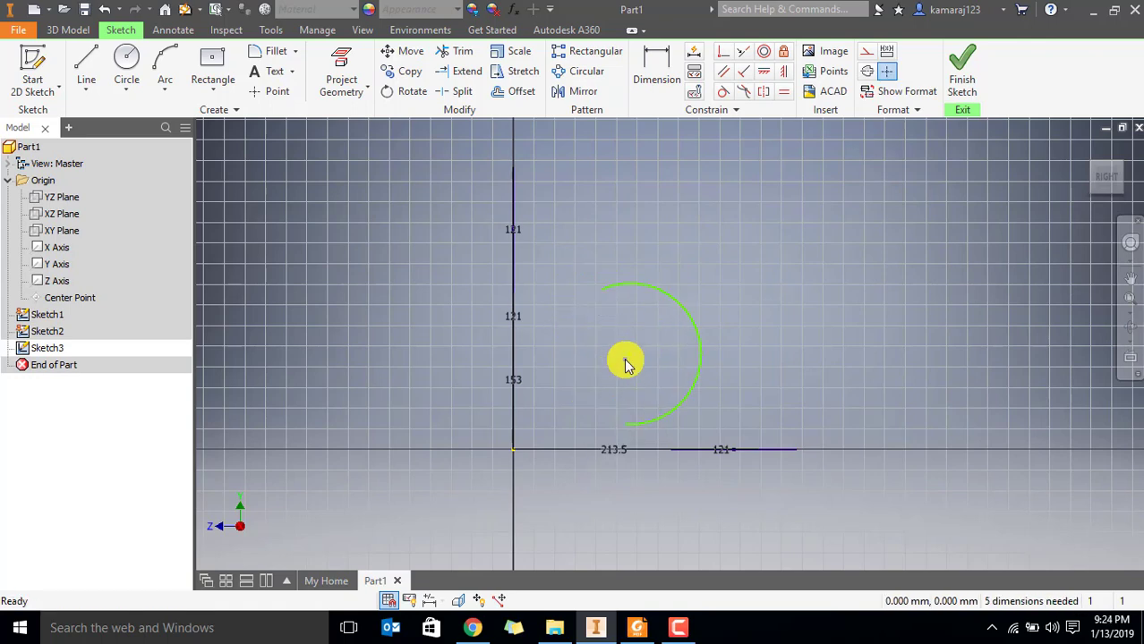
shift+middle_drag(625, 359, 602, 362)
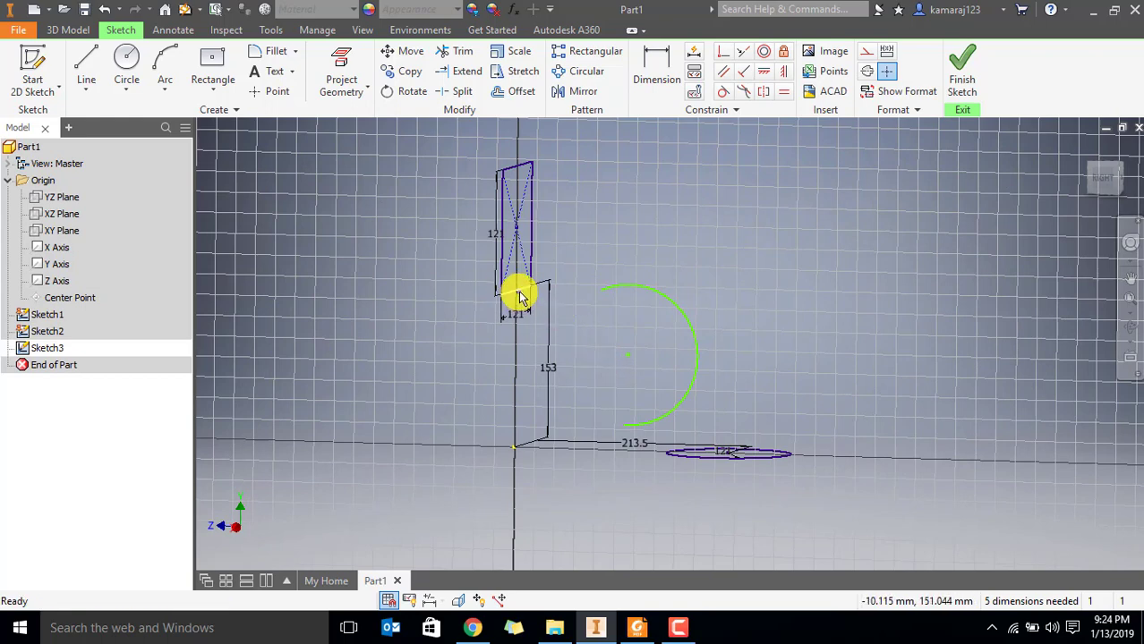
Try to make the arc's upper endpoint coincident with the lower edge of the square opening
click(723, 51)
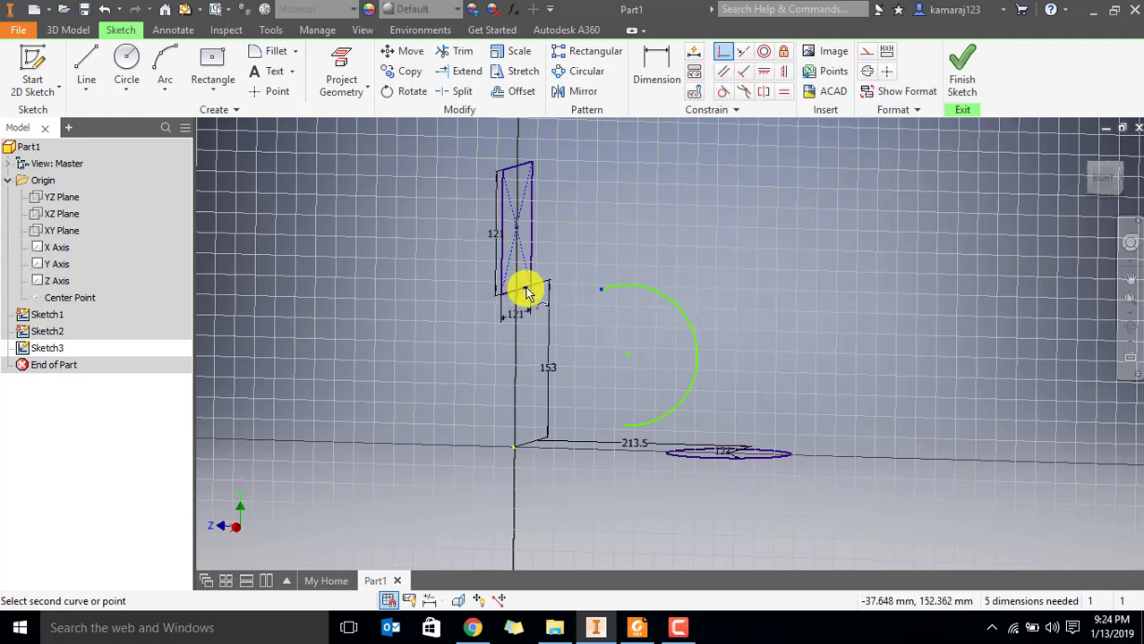
scroll(526, 290, up, 3)
scroll(467, 327, down, 2)
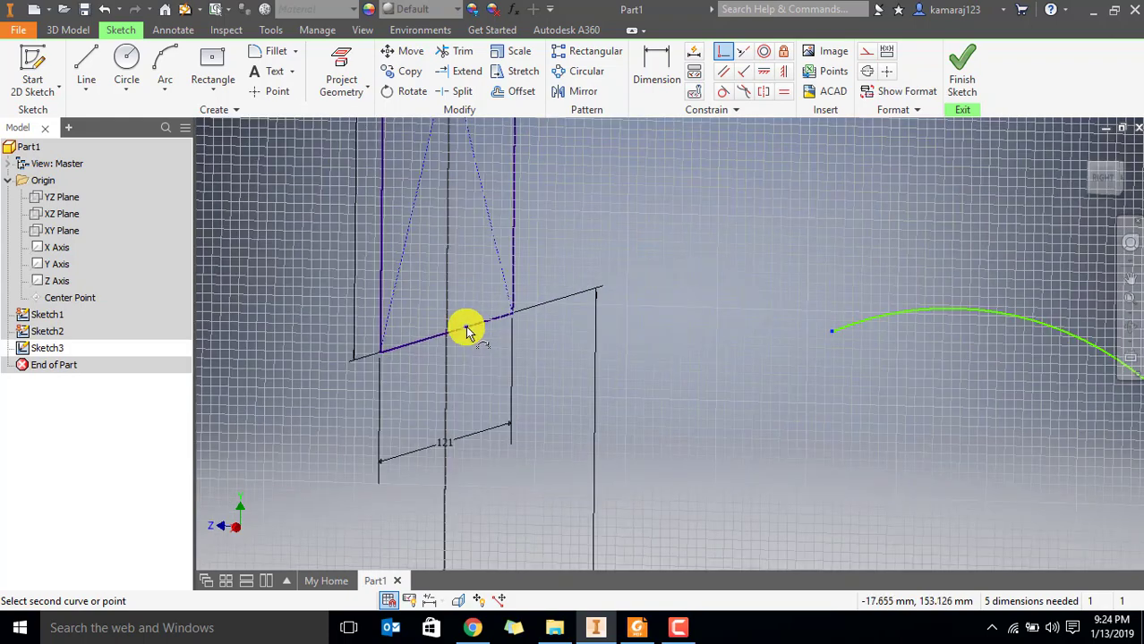
scroll(567, 361, down, 5)
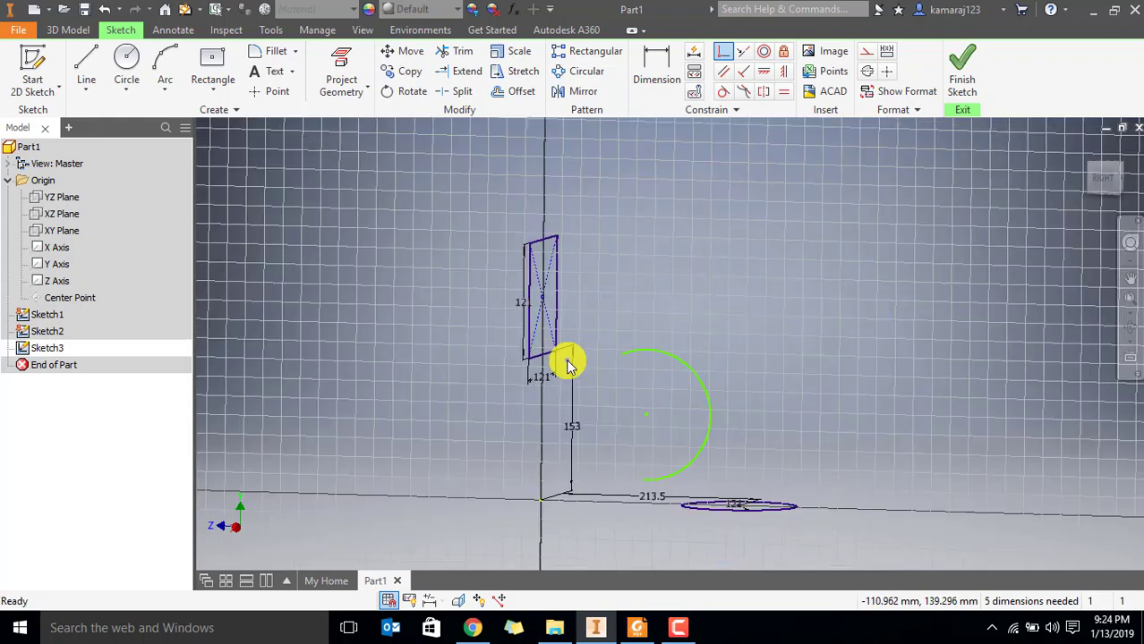
key(Escape)
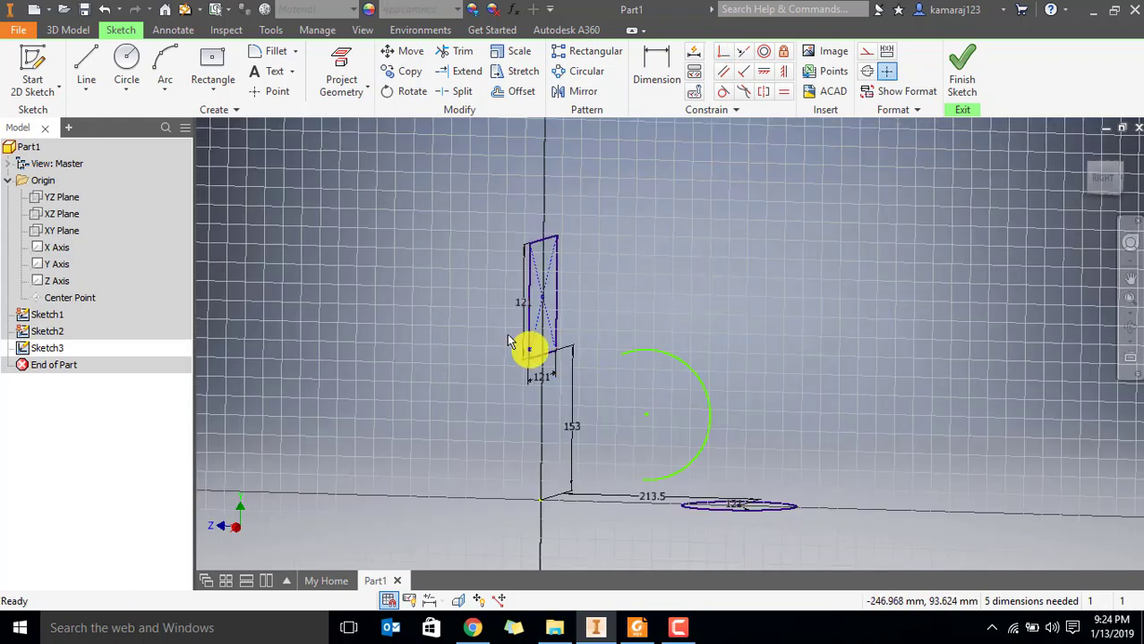
Project the square opening's lower edge and the round opening's circle into the side-profile sketch
click(340, 68)
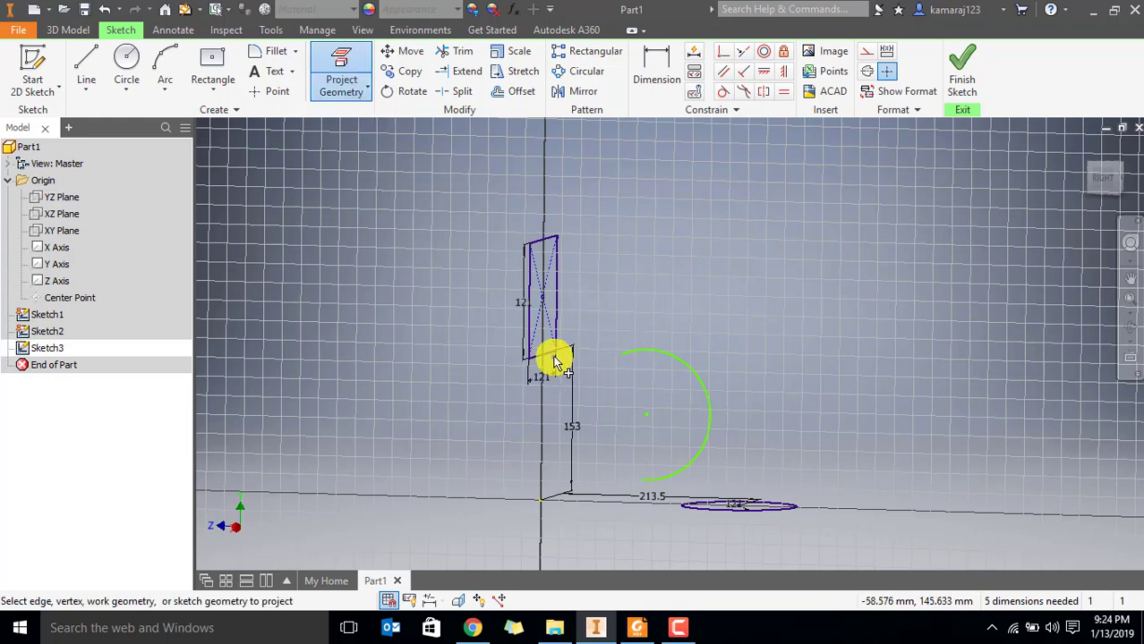
click(684, 507)
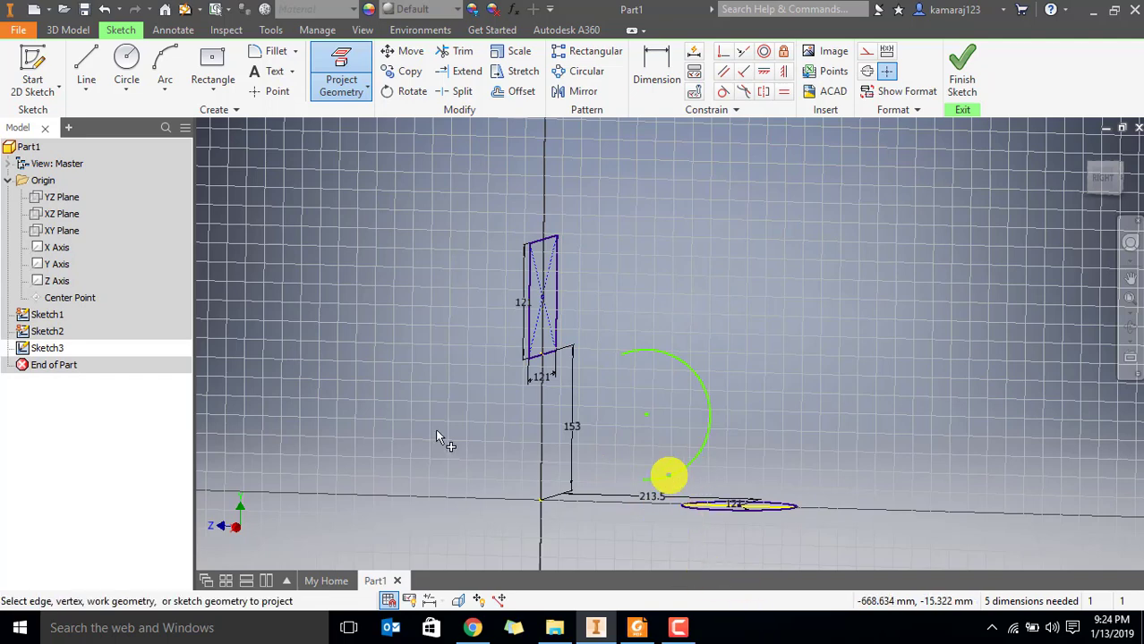
scroll(588, 409, down, 3)
key(Escape)
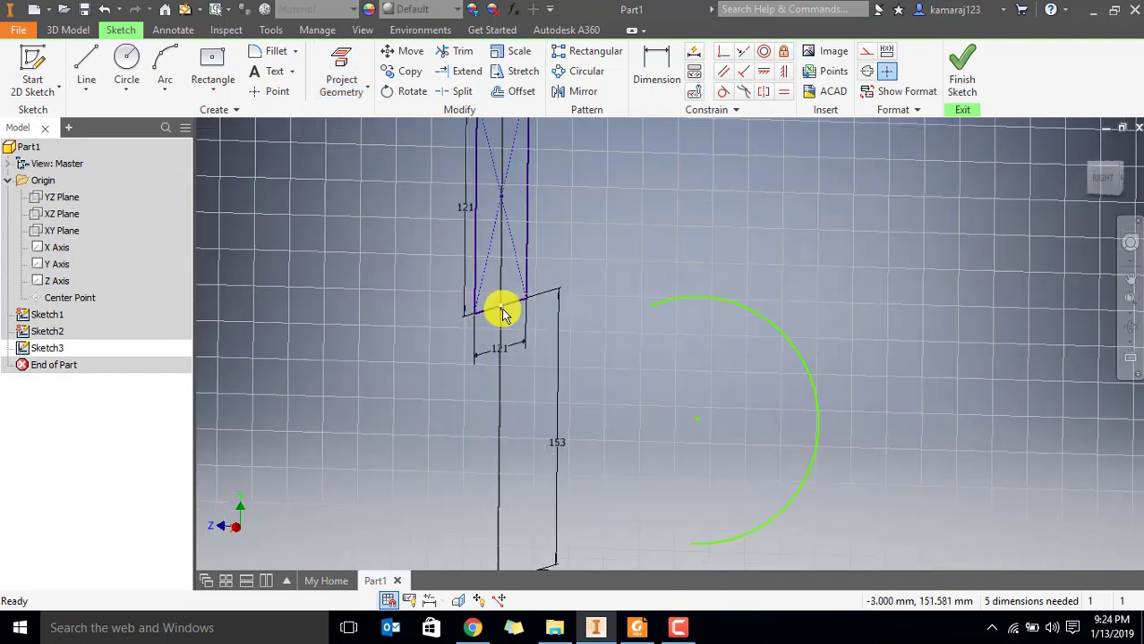
Make the arc's endpoints coincident with the projected point on the square's lower edge and the near end of the projected circle
click(503, 313)
middle_drag(876, 548, 773, 388)
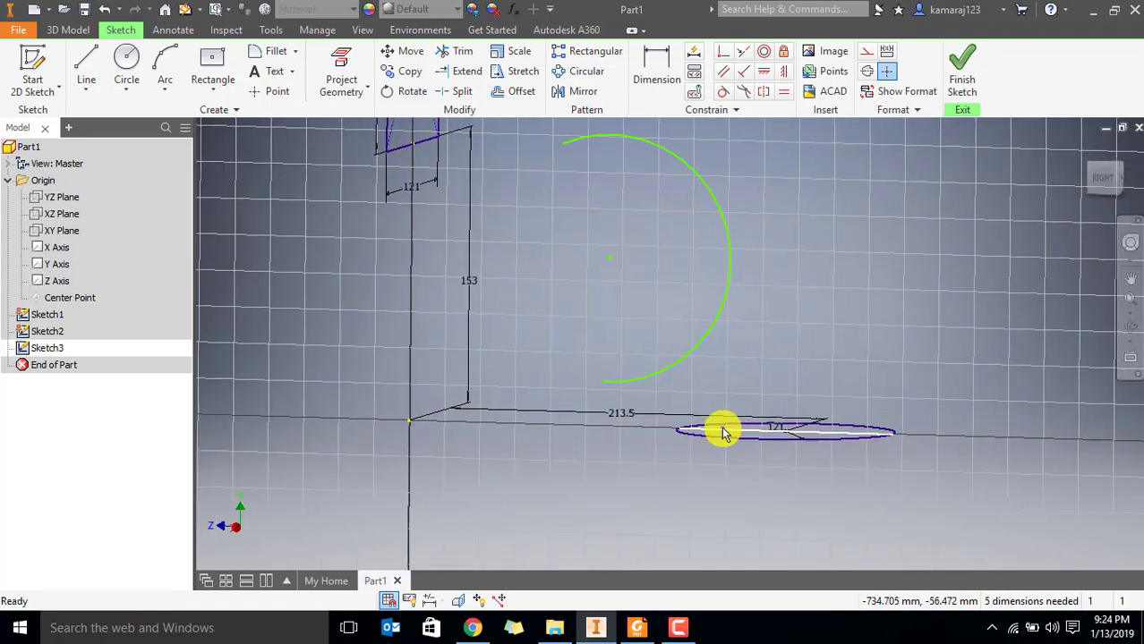
middle_drag(564, 295, 600, 323)
click(723, 55)
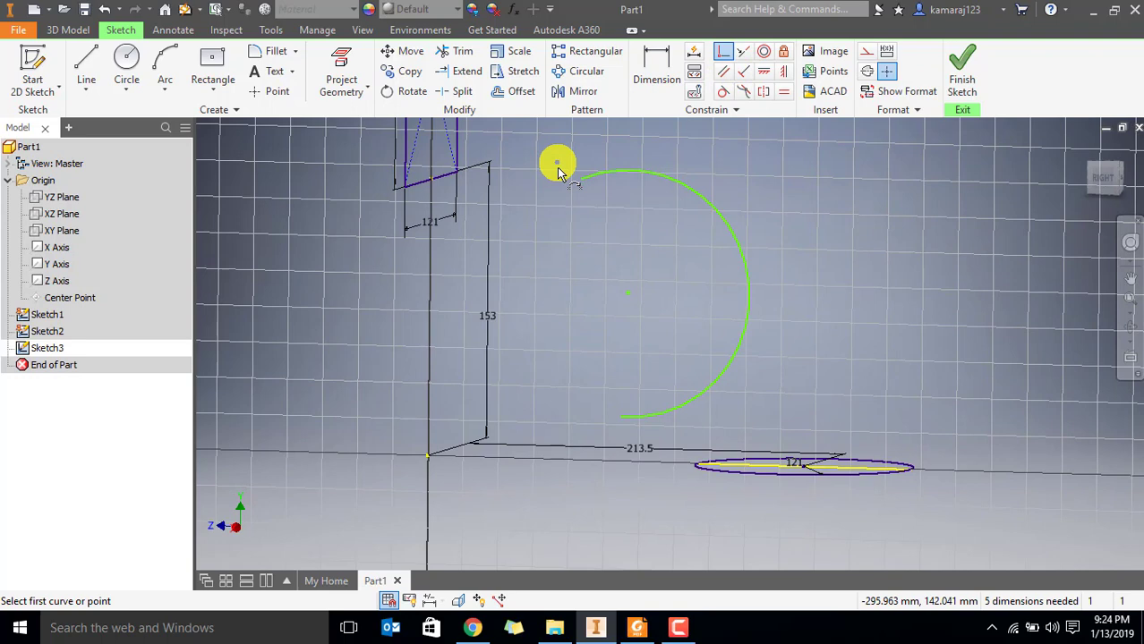
click(432, 184)
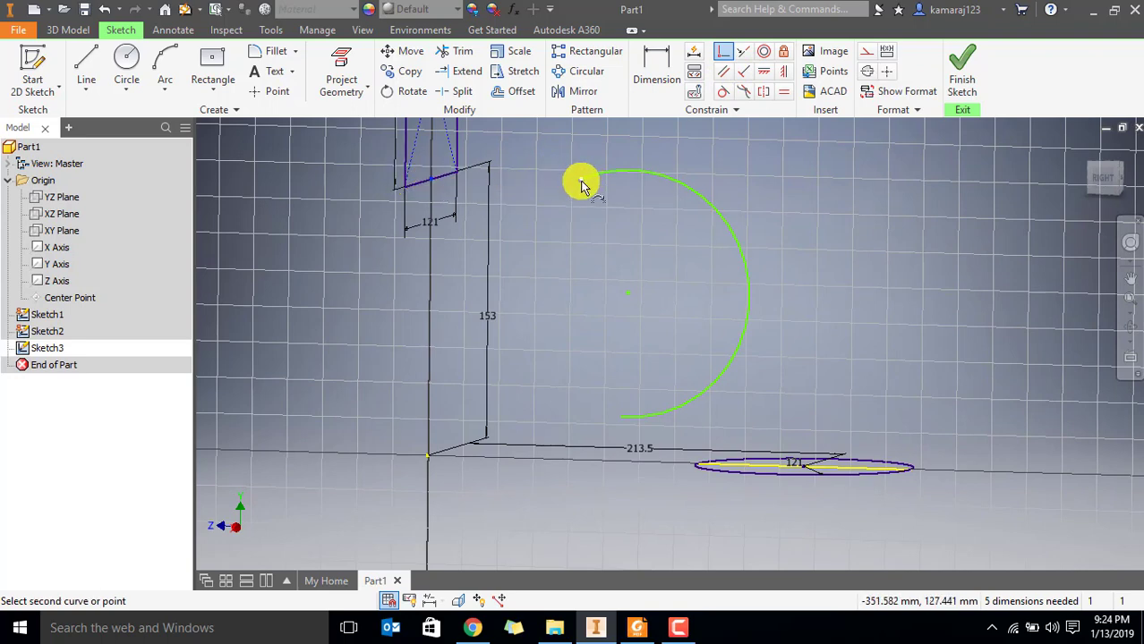
click(602, 175)
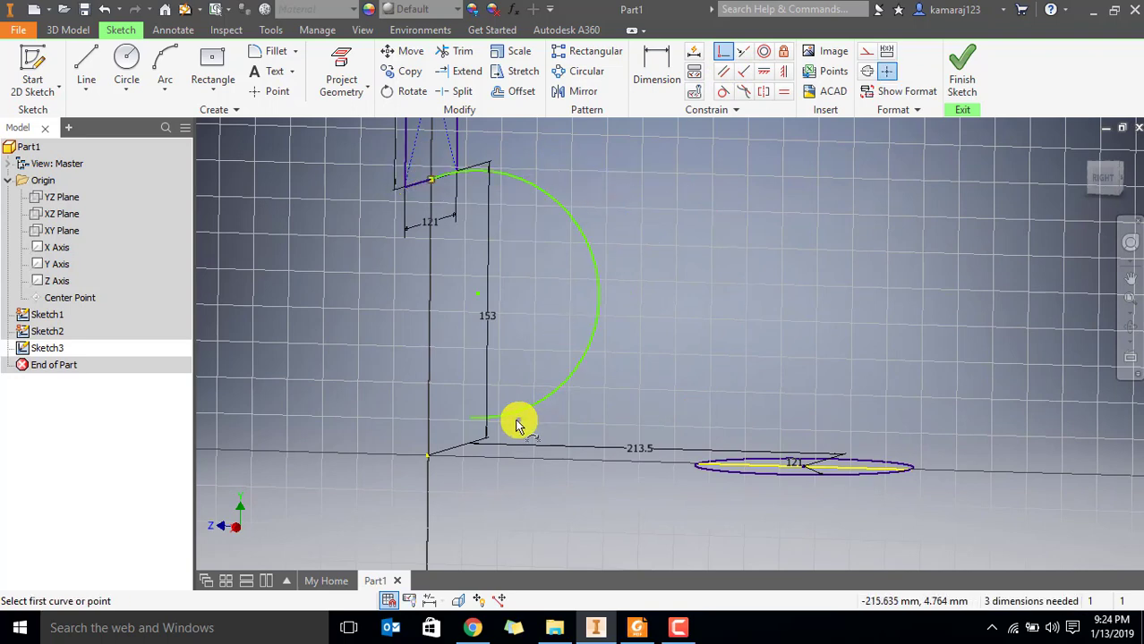
click(470, 418)
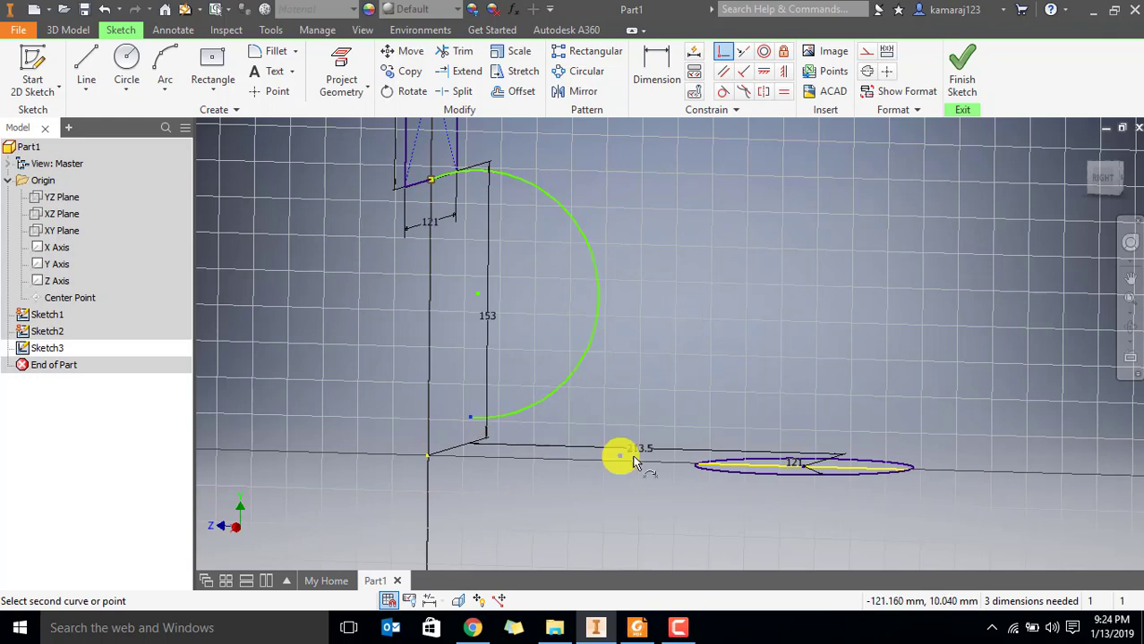
click(701, 468)
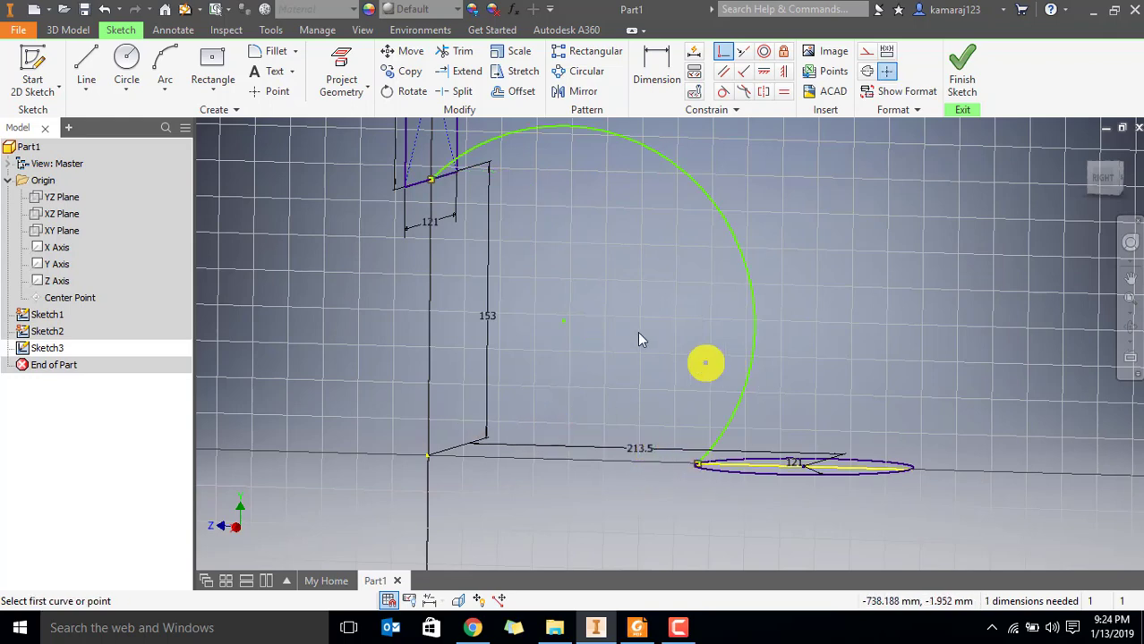
Reshape the arc into a shallower curve between the square and round openings
scroll(638, 338, down, 3)
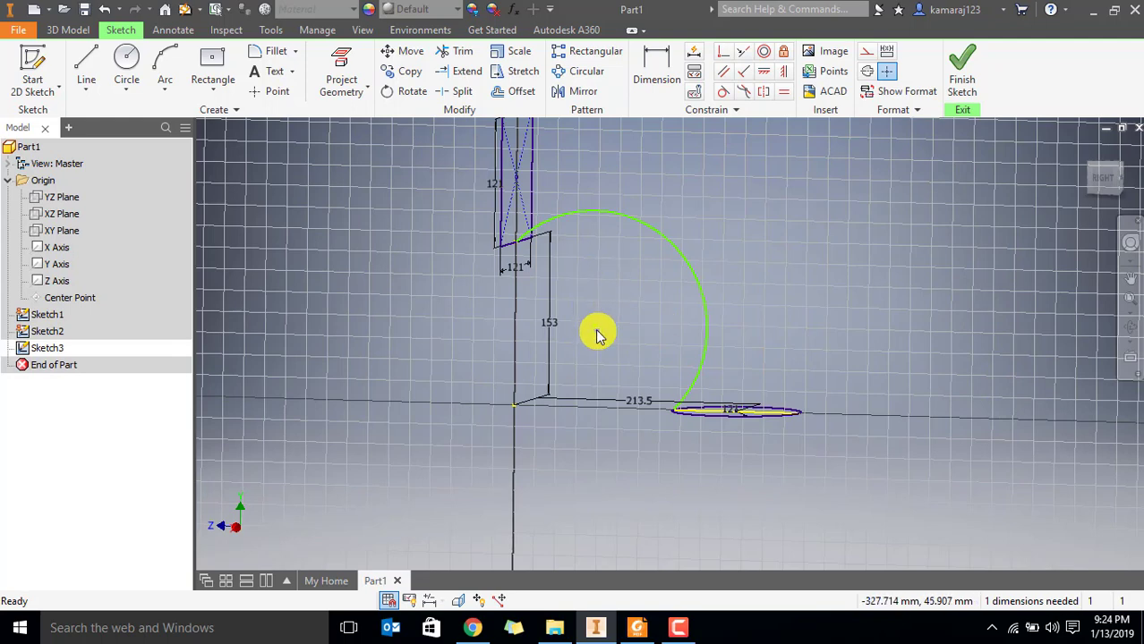
drag(596, 327, 591, 351)
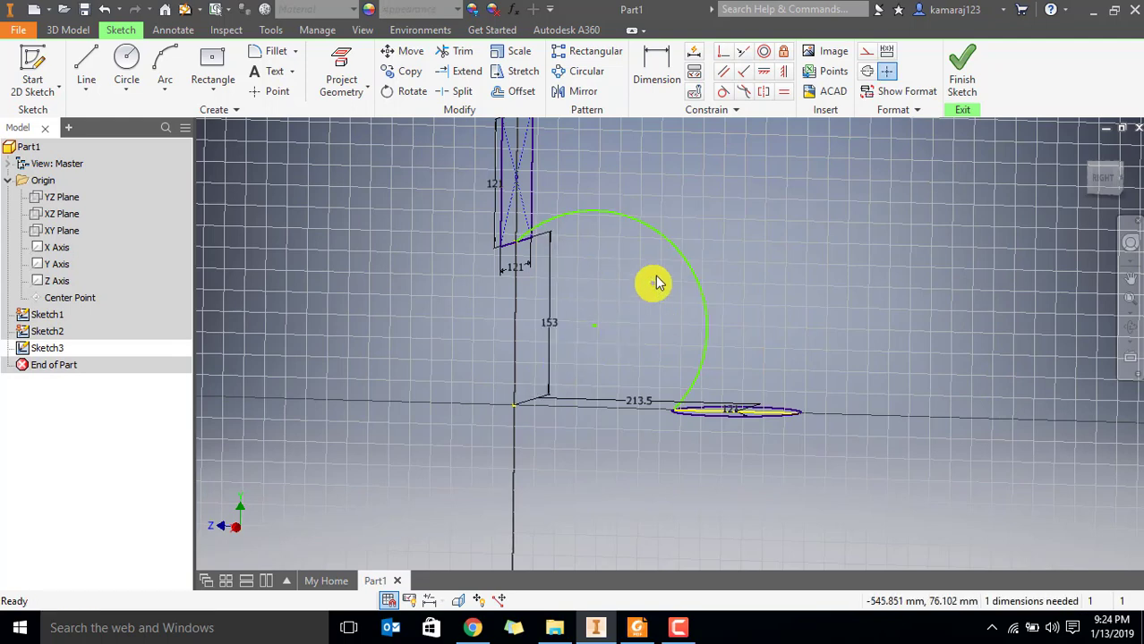
mouse_move(680, 248)
mouse_down()
mouse_move(631, 326)
mouse_move(662, 300)
mouse_up()
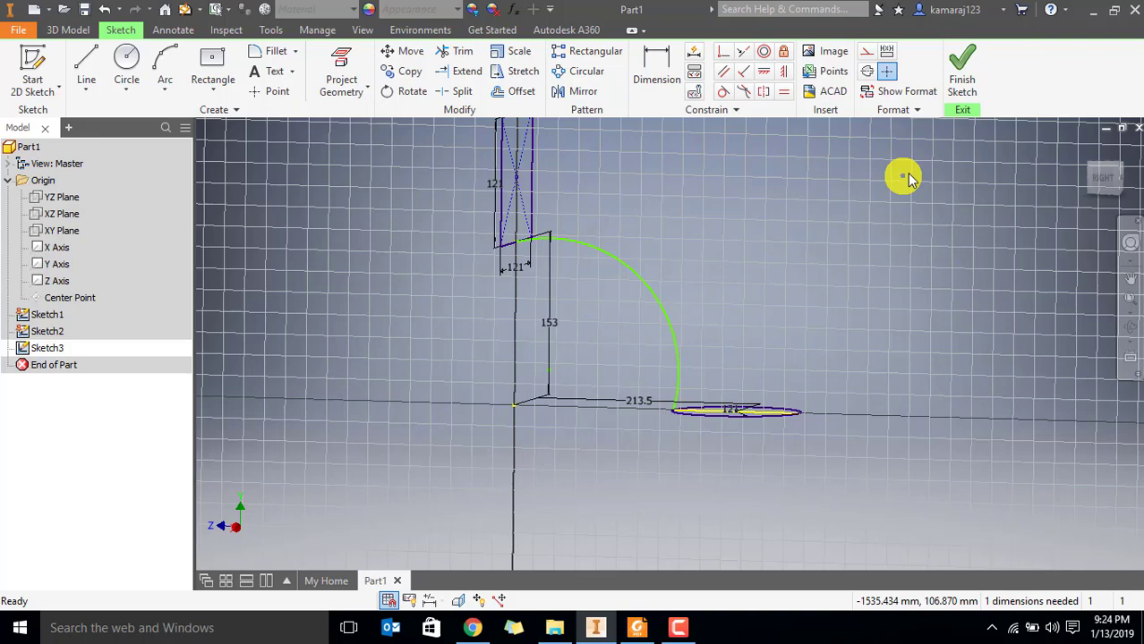
Draw a 62 mm horizontal line outward from the arc's upper endpoint and make it construction geometry
click(1103, 177)
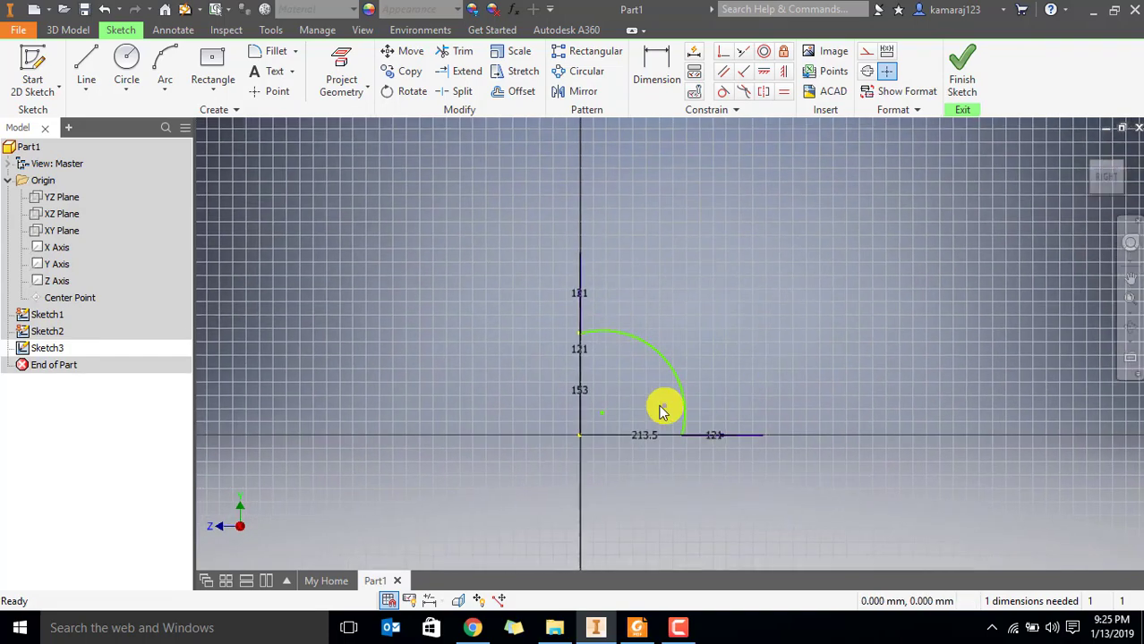
scroll(645, 398, up, 5)
scroll(627, 367, down, 2)
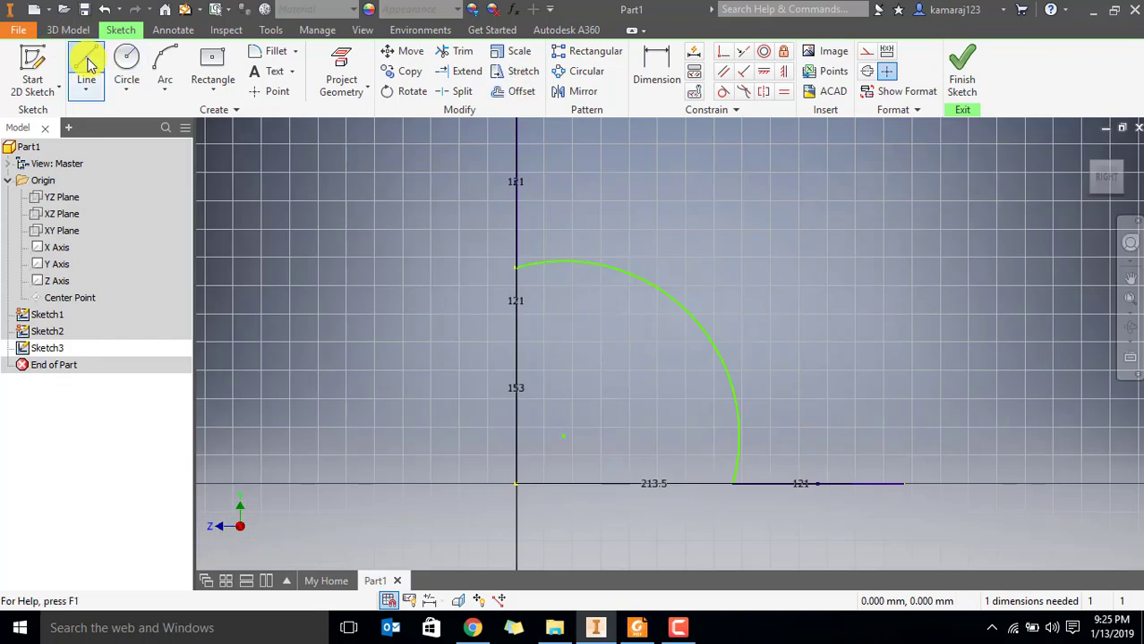
click(87, 64)
click(516, 267)
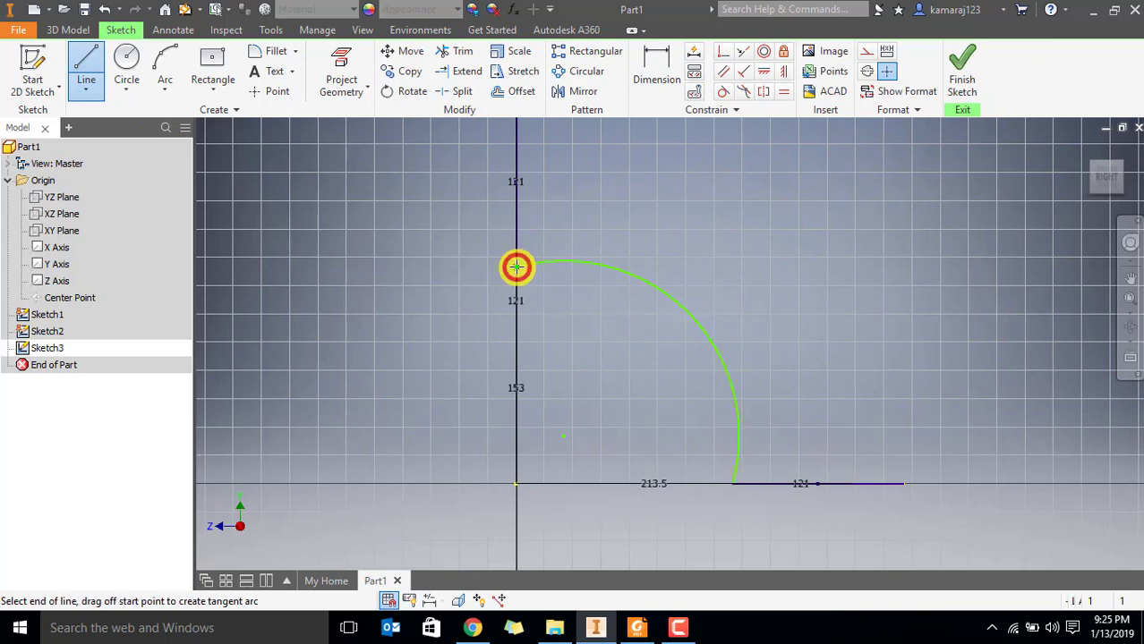
click(426, 267)
key(Escape)
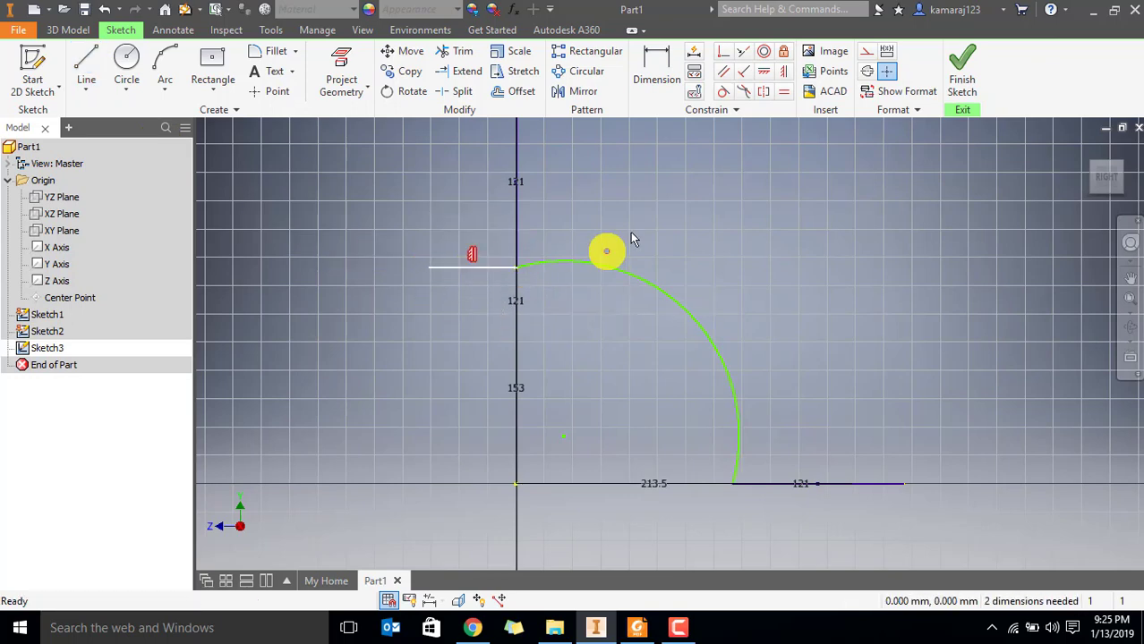
click(809, 223)
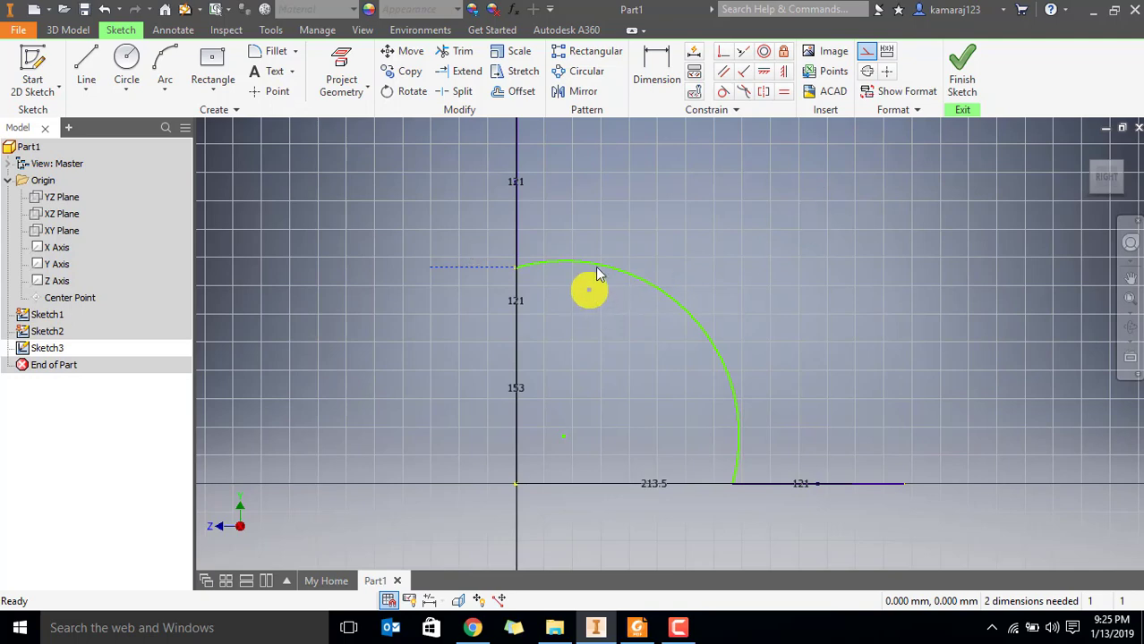
Make the arc tangent to the horizontal construction line at the square opening
click(720, 95)
click(461, 267)
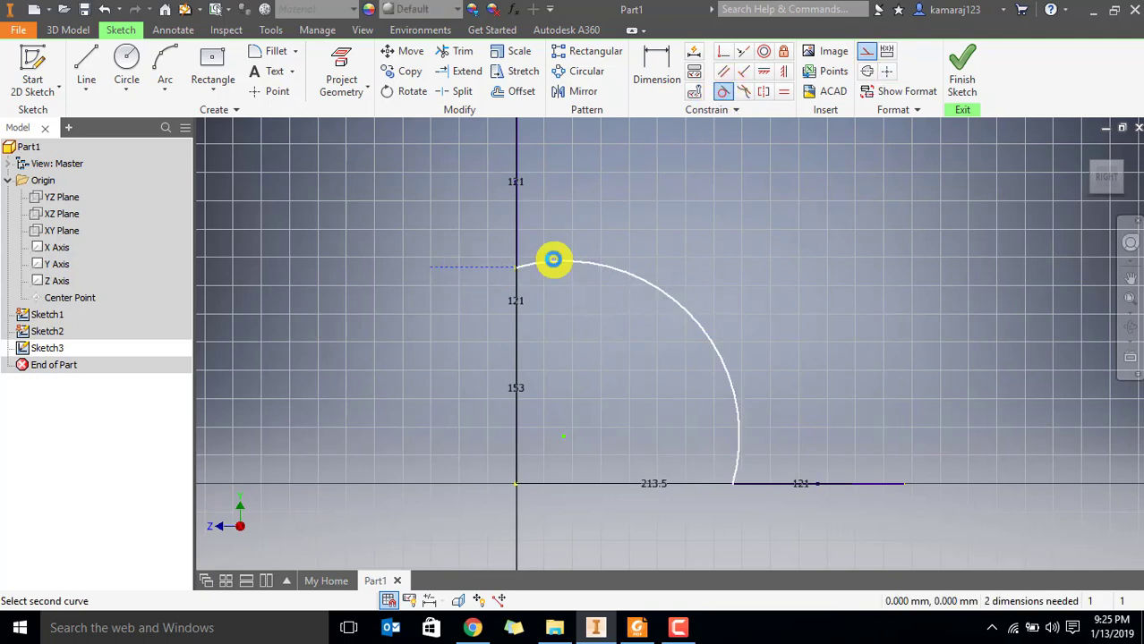
click(554, 261)
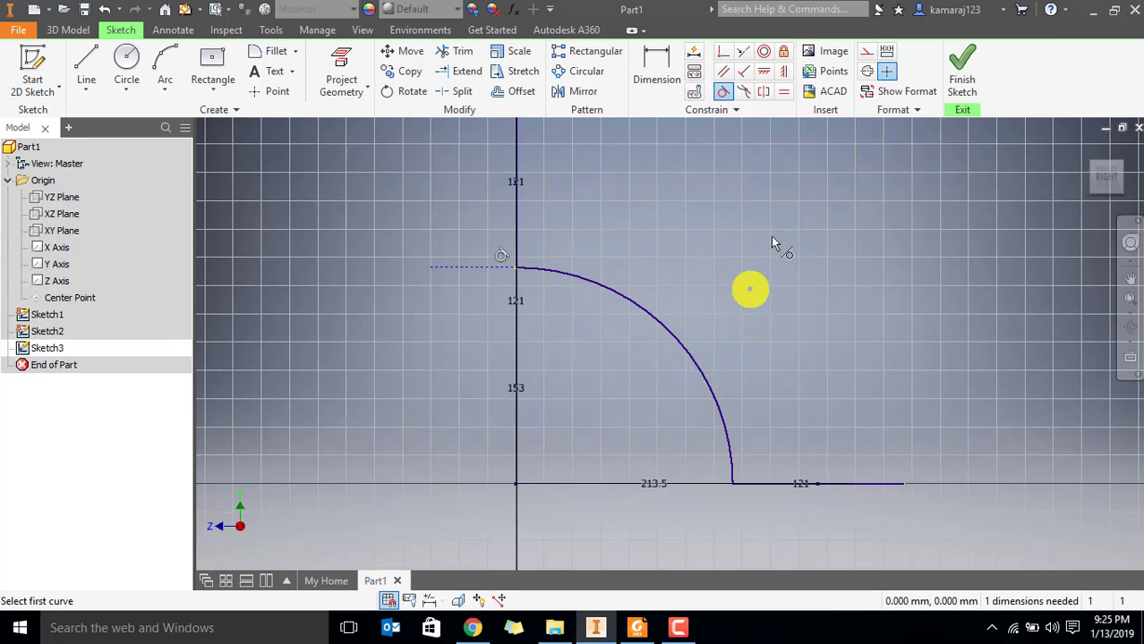
Preview the arc's radius dimension and compare it with the inner-curve radius in Par6.pdf in Foxit Reader, then return to Inventor and discard the dimension
click(658, 68)
click(621, 295)
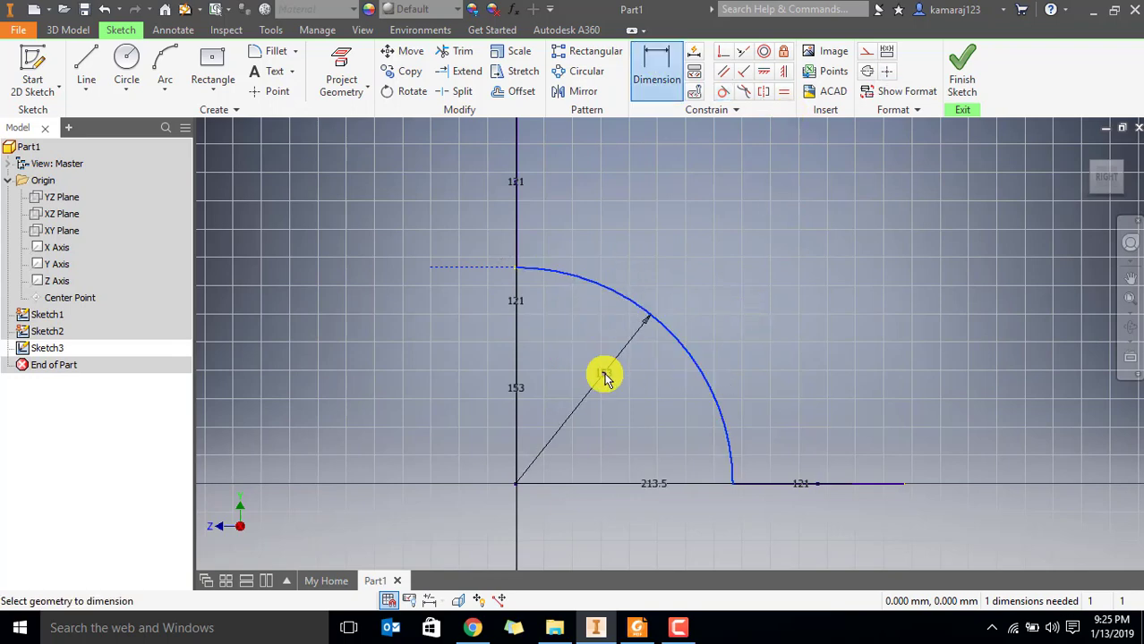
key(alt+Tab)
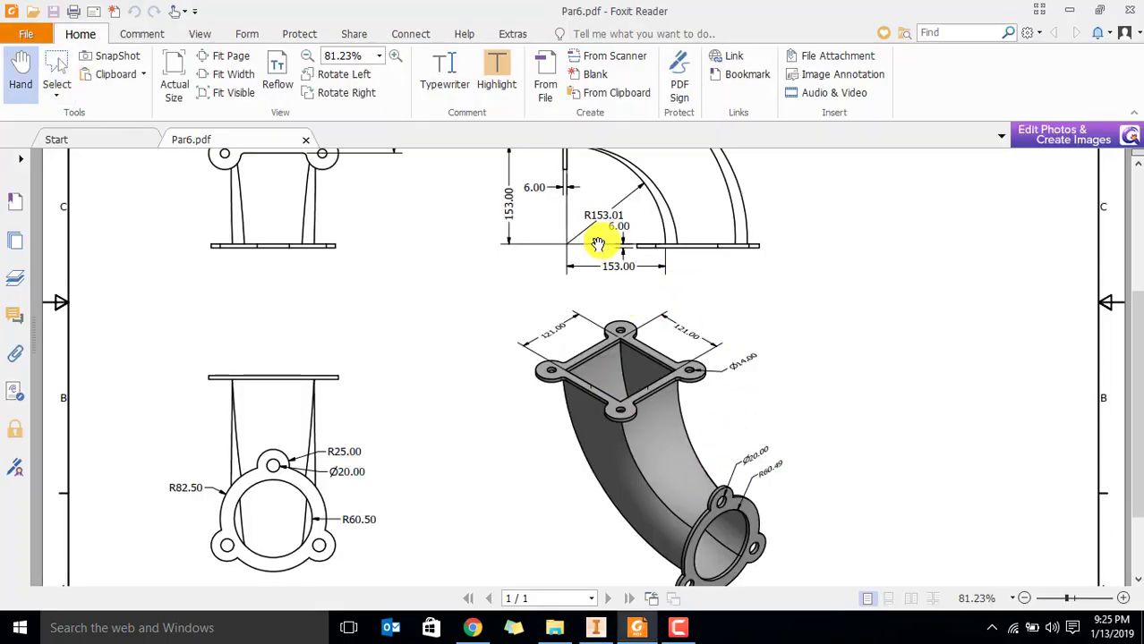
click(56, 93)
click(73, 132)
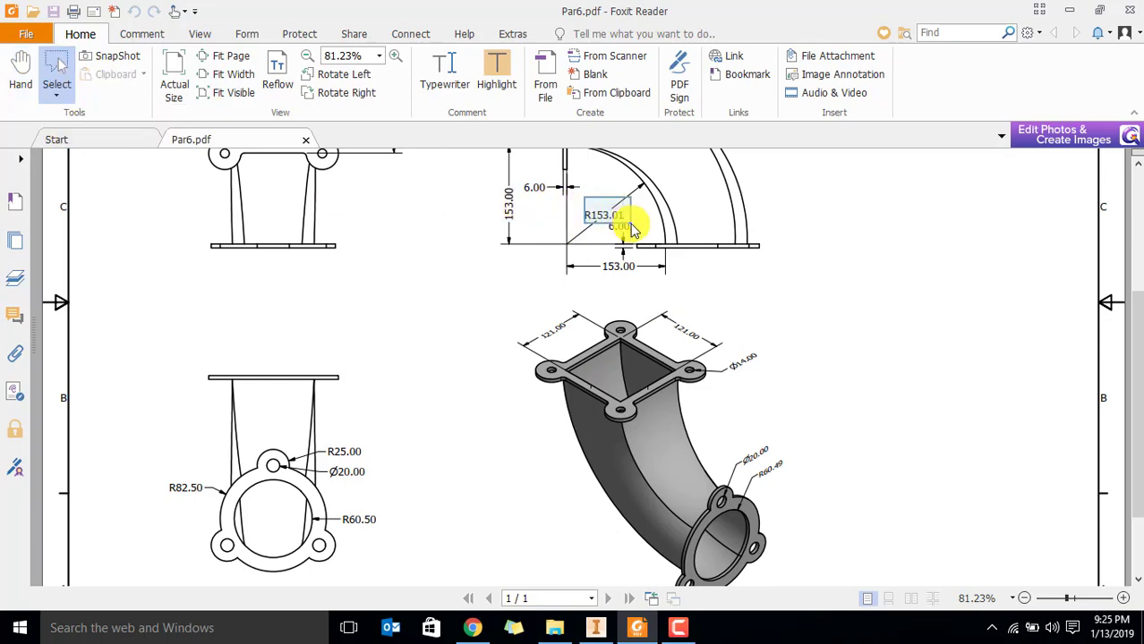
key(alt+Tab)
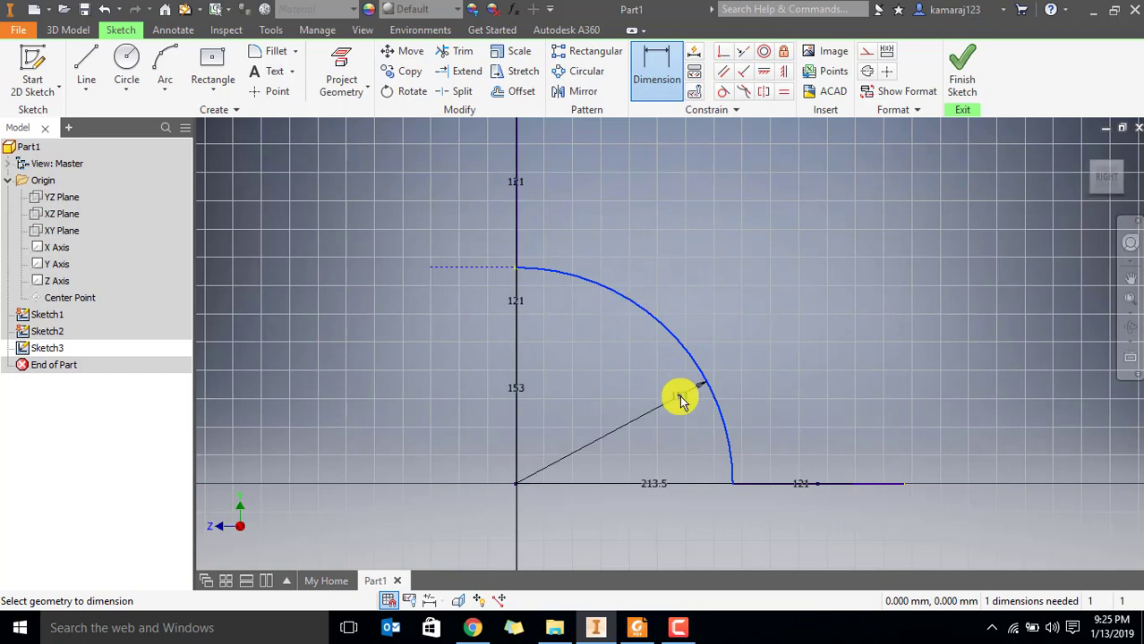
key(Escape)
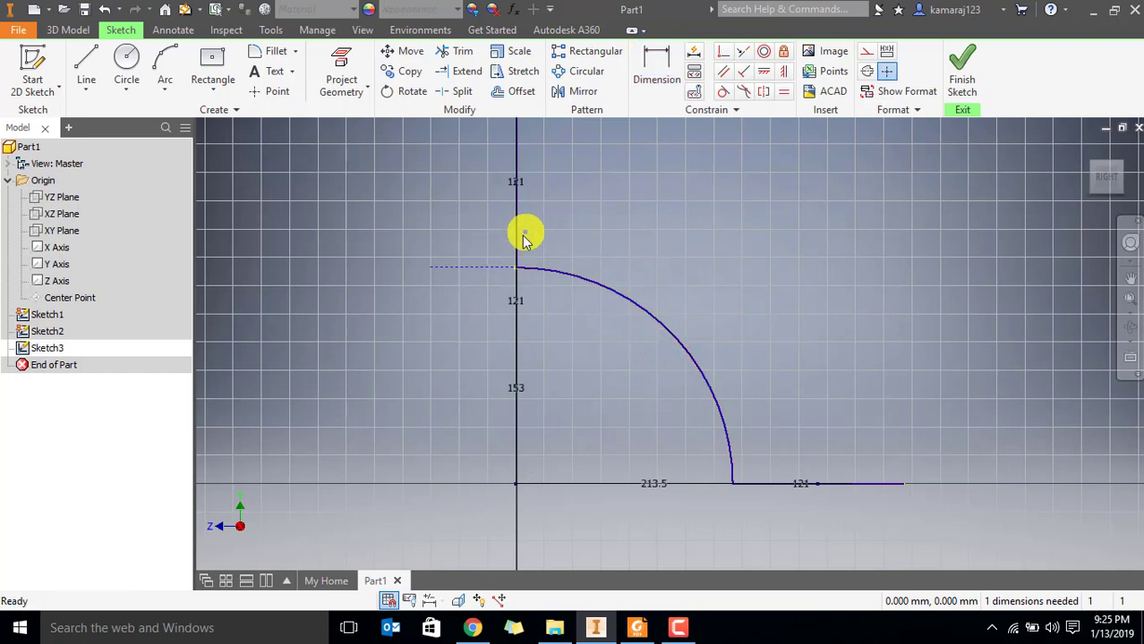
Dimension the construction line's length at 62 mm and finish the sketch
click(662, 62)
click(463, 269)
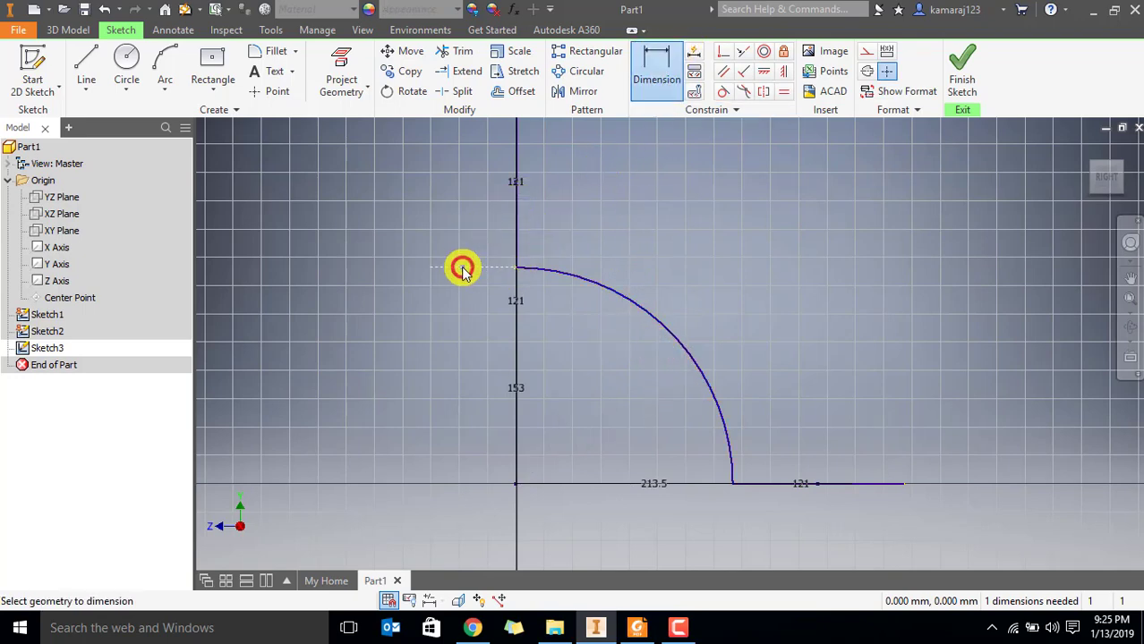
click(465, 297)
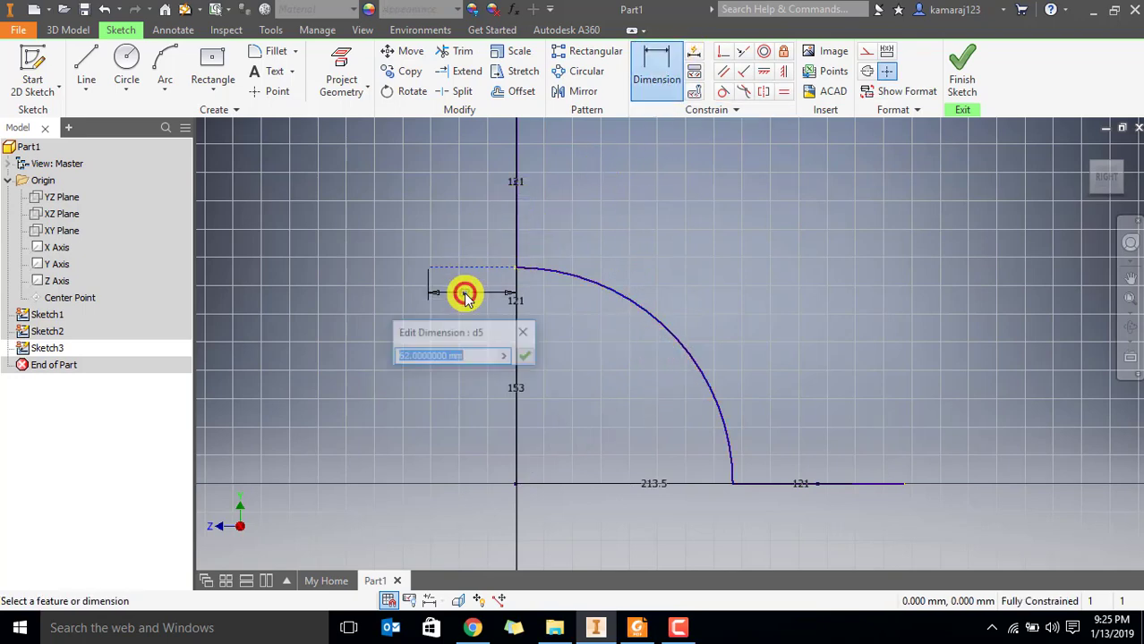
click(530, 357)
key(Escape)
click(962, 72)
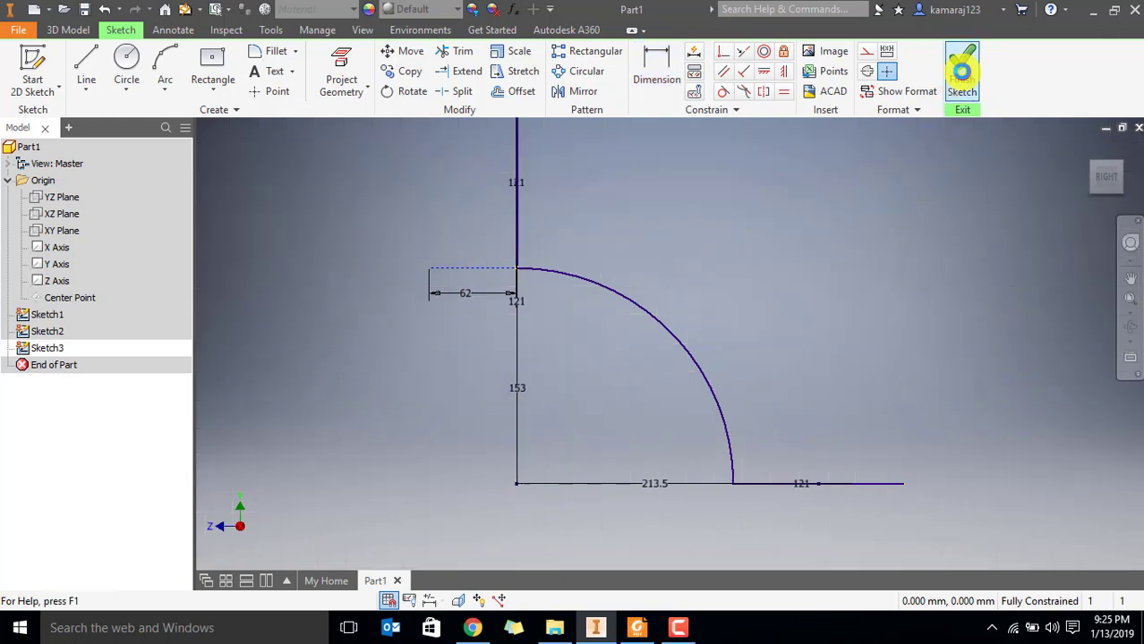
Examine the square, circle and arc sketches in 3D by highlighting each one in turn
middle_drag(837, 412, 638, 306)
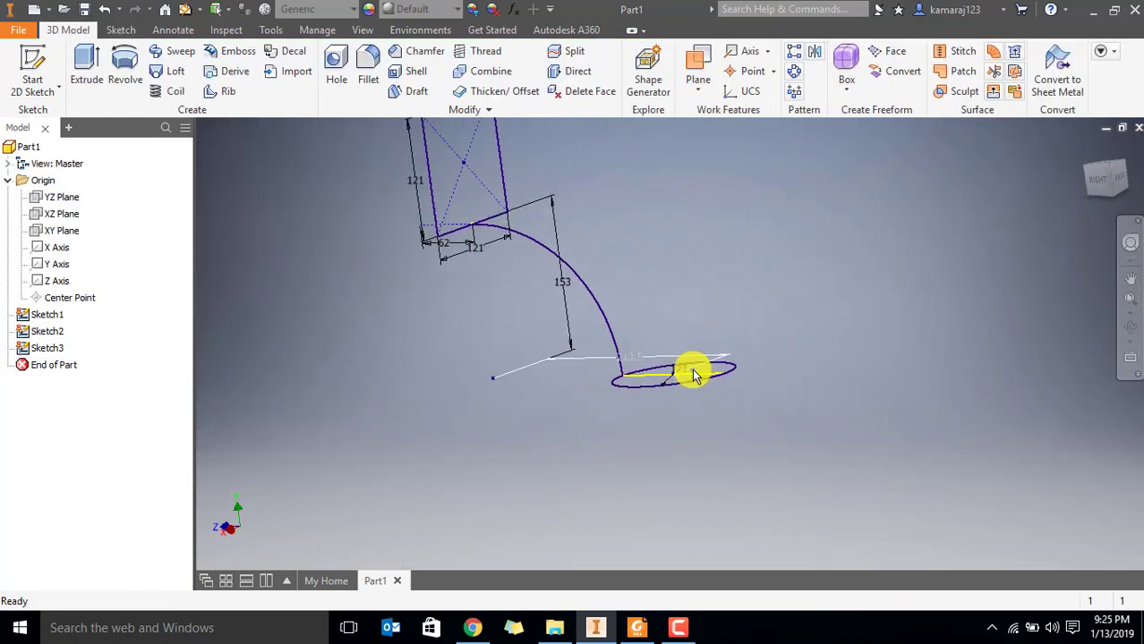
mouse_move(596, 189)
shift+middle_down()
mouse_move(582, 248)
mouse_move(593, 273)
mouse_move(579, 236)
mouse_move(577, 263)
shift+middle_up()
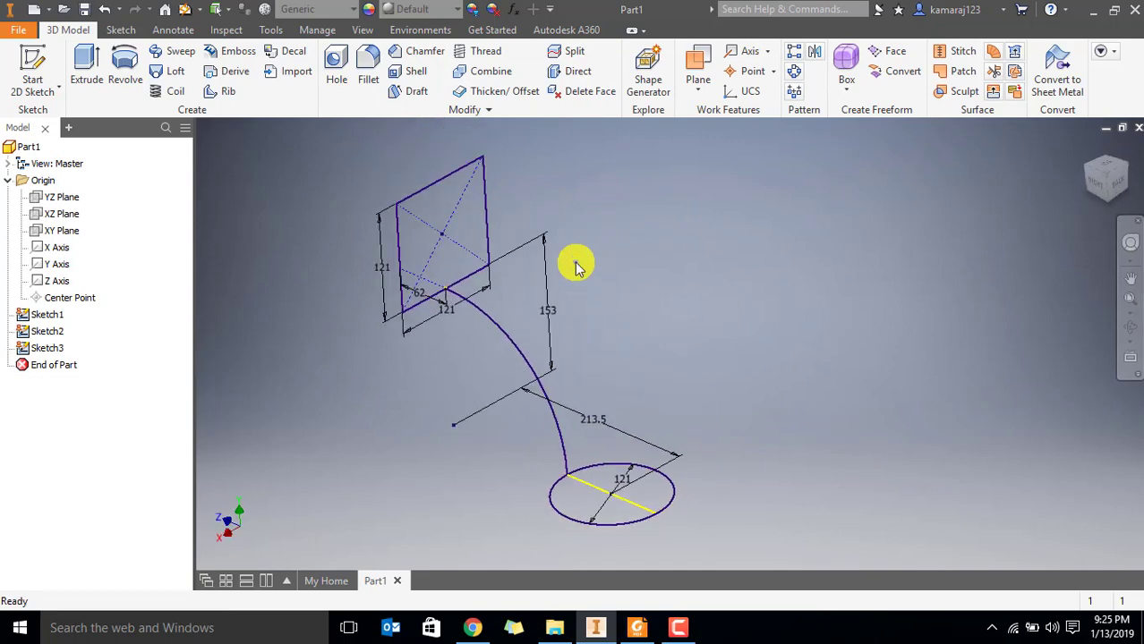
click(47, 316)
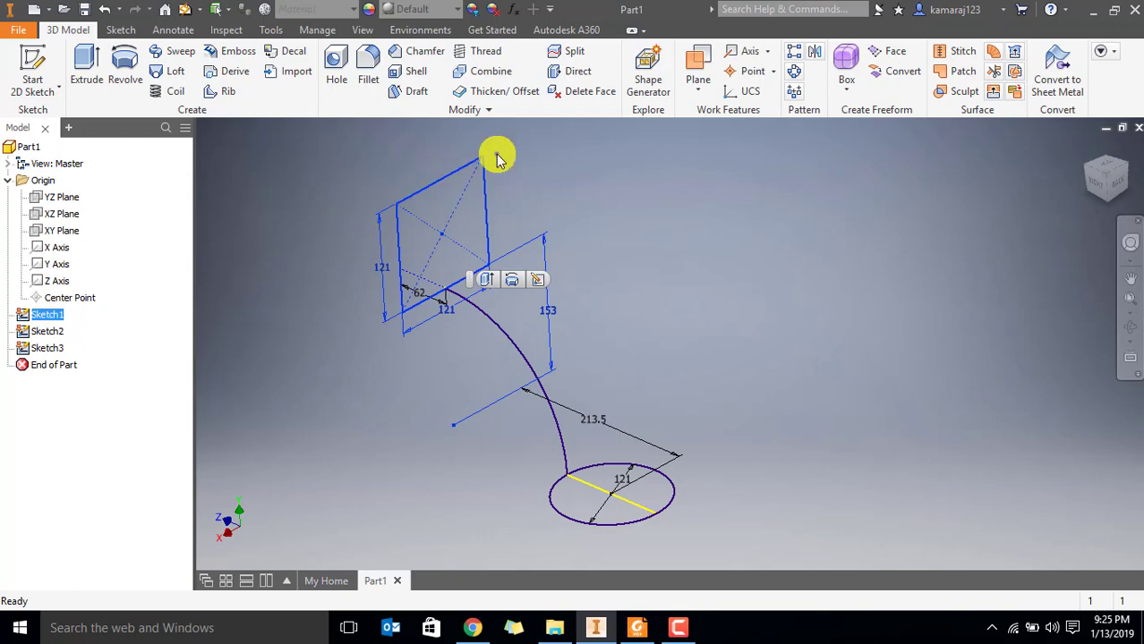
click(49, 333)
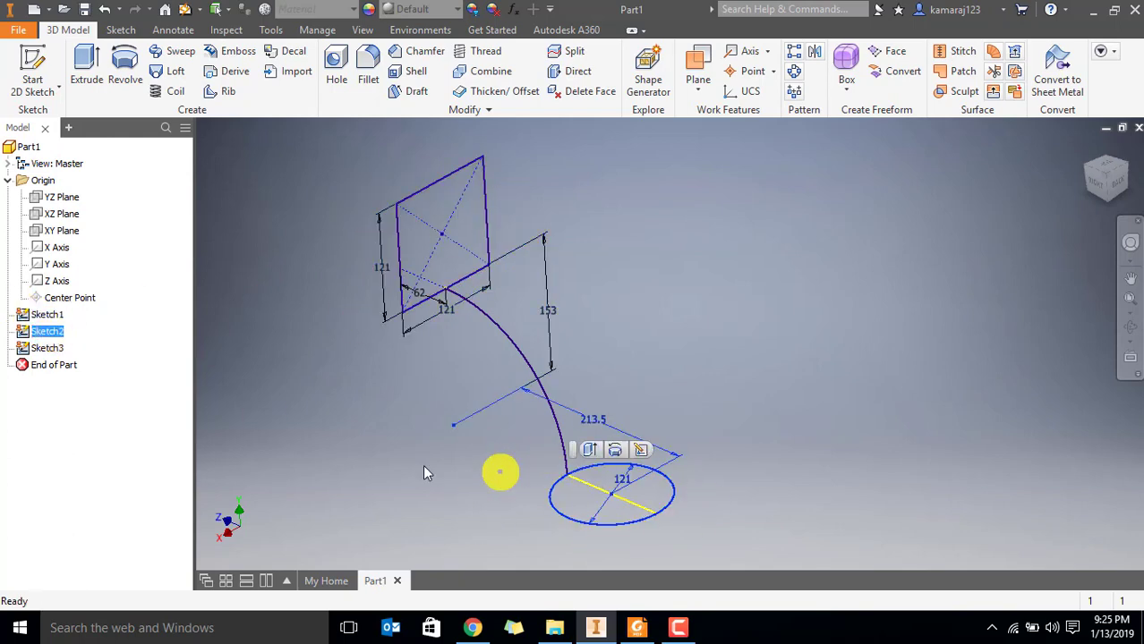
click(55, 347)
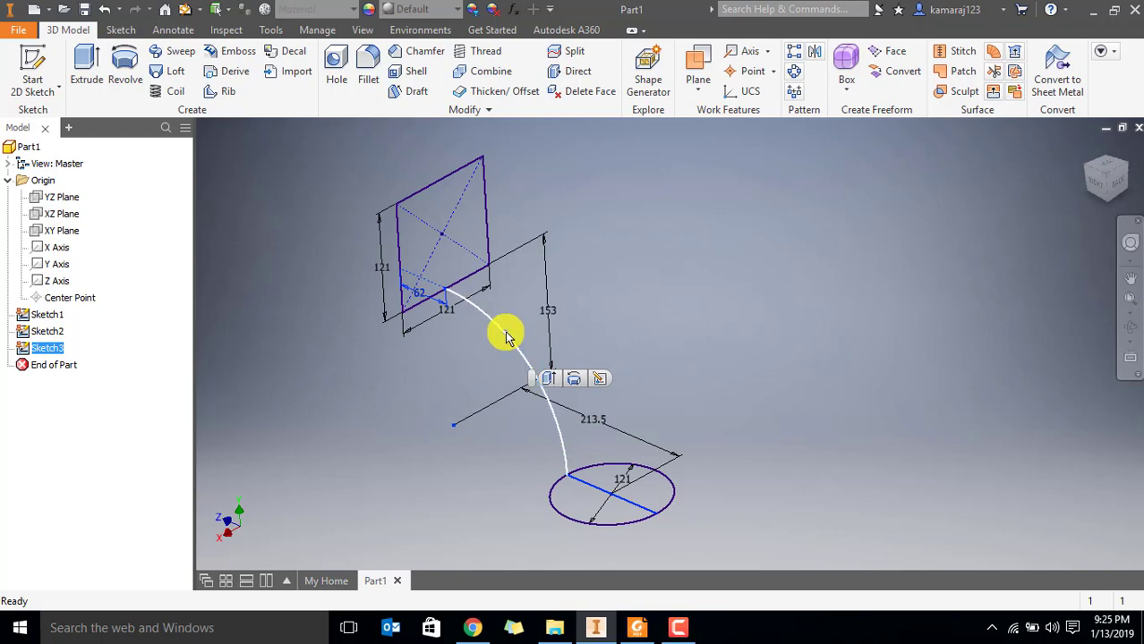
click(286, 209)
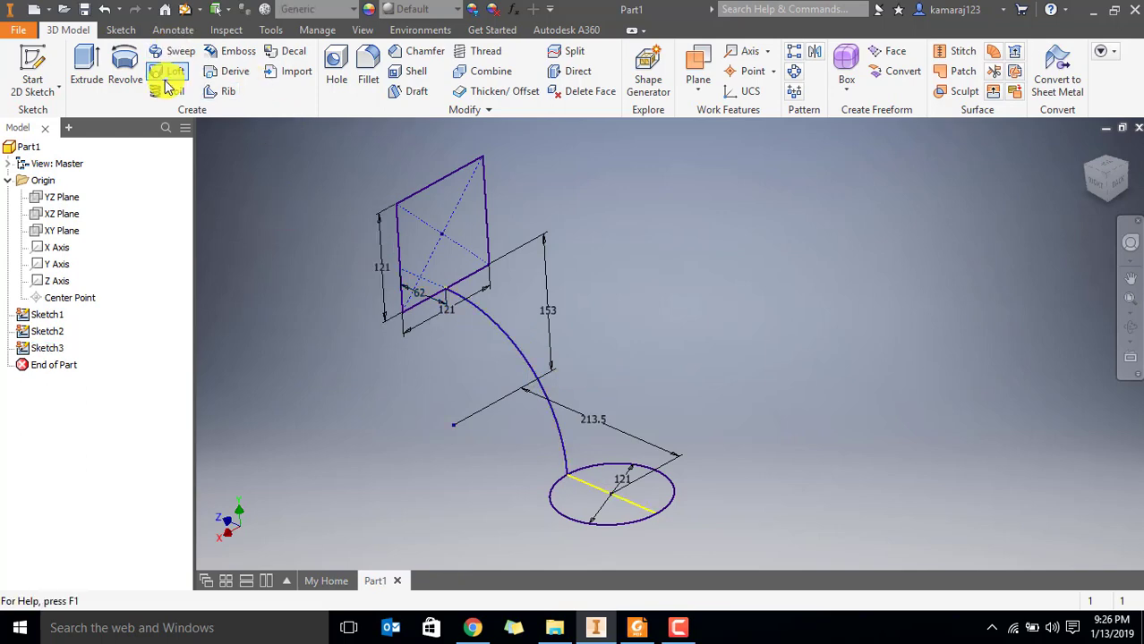
Loft a solid from the square sketch to the circle sketch, using the side arc as the rail
click(163, 71)
drag(192, 122, 152, 107)
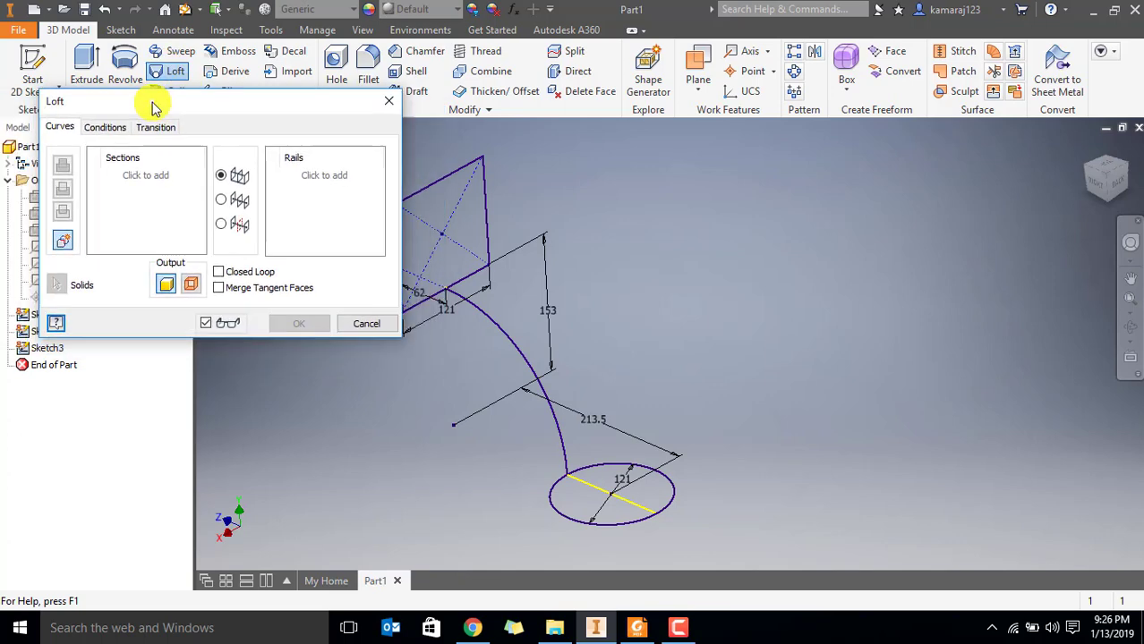
scroll(600, 311, down, 3)
scroll(535, 331, up, 2)
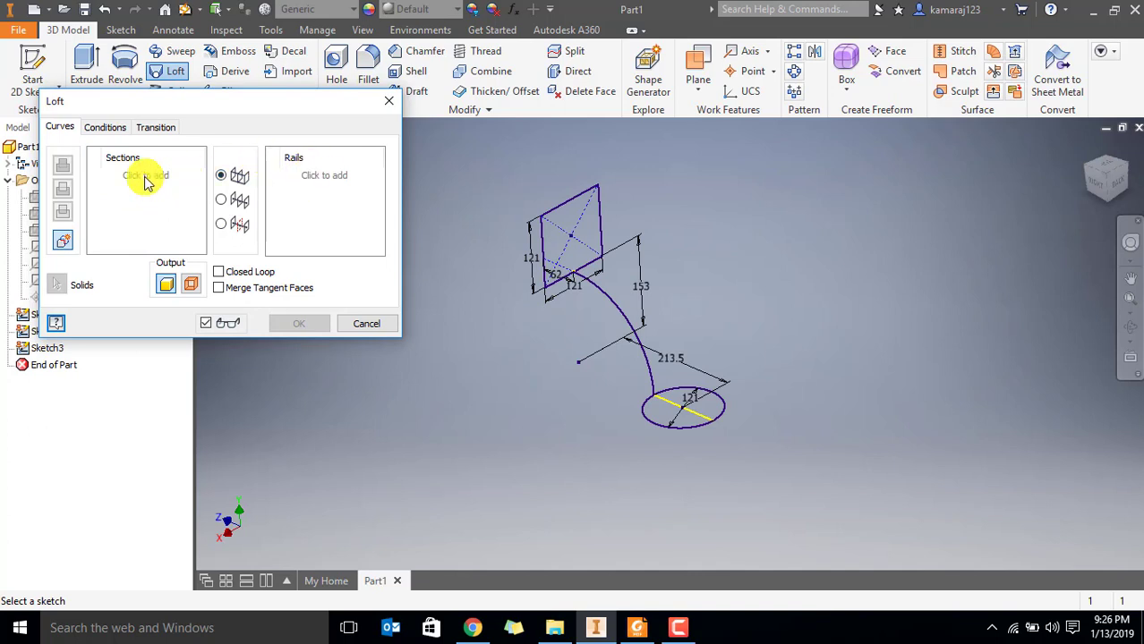
click(577, 197)
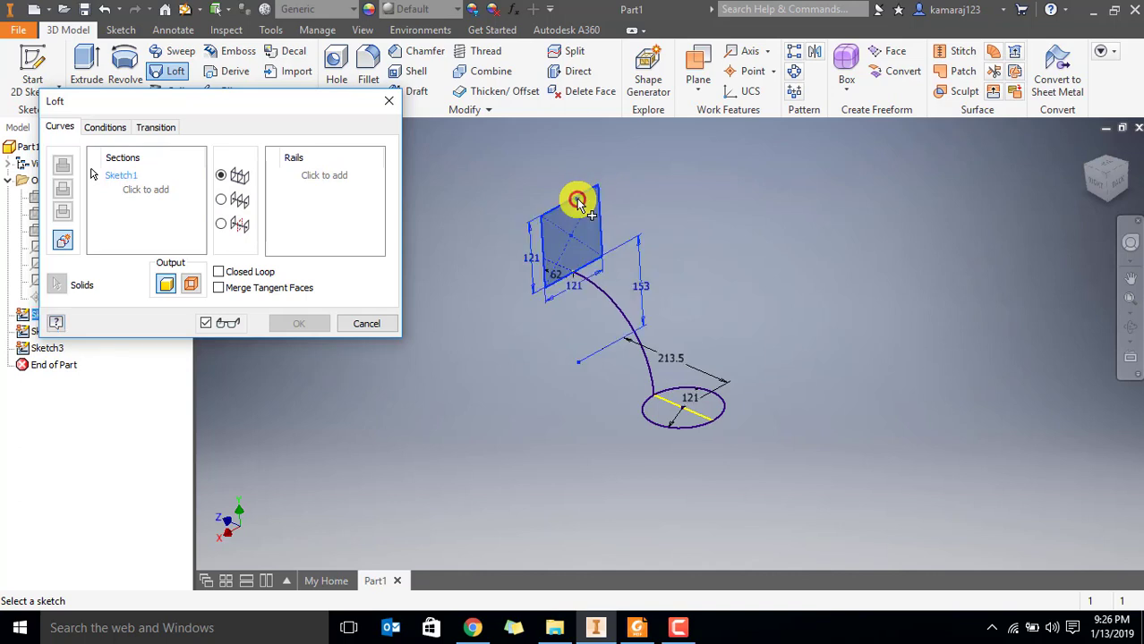
click(721, 410)
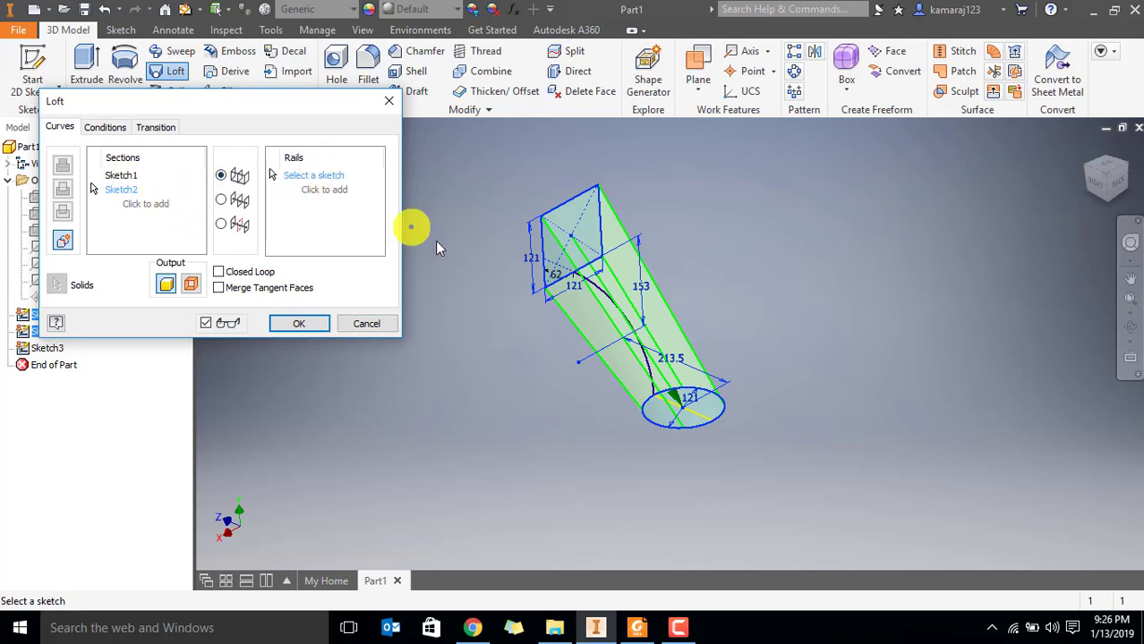
click(612, 307)
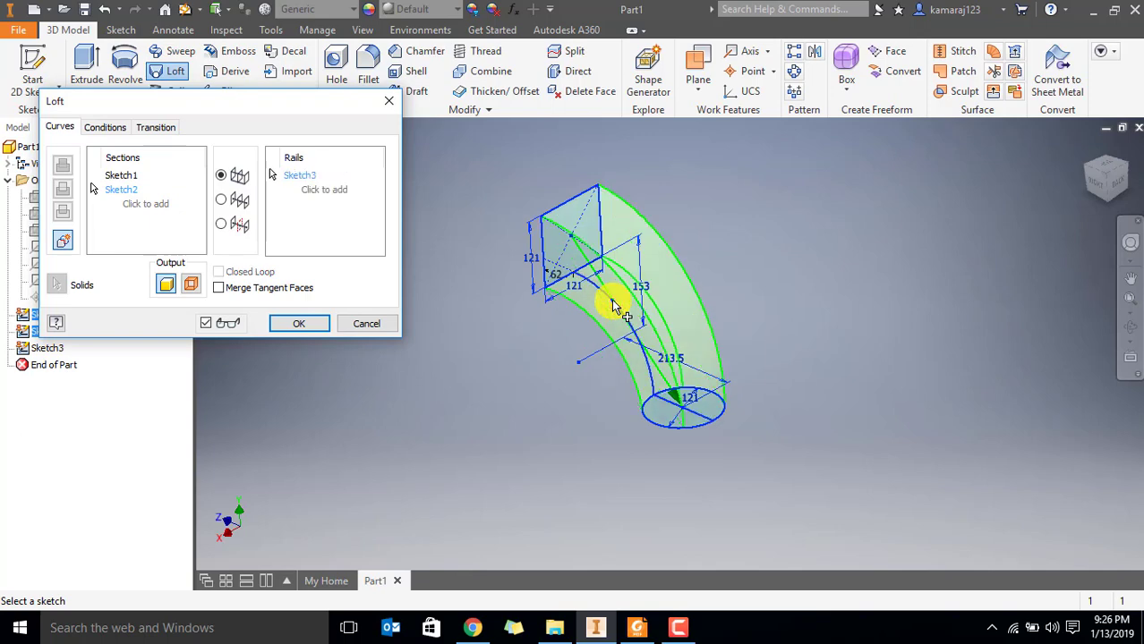
shift+middle_drag(613, 300, 657, 273)
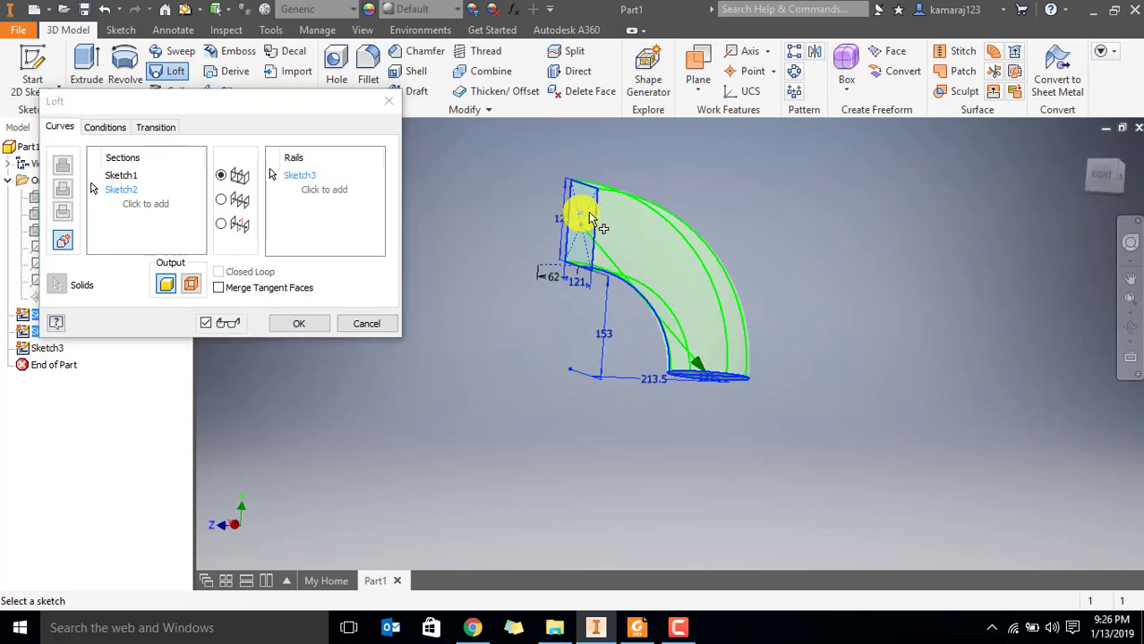
click(300, 323)
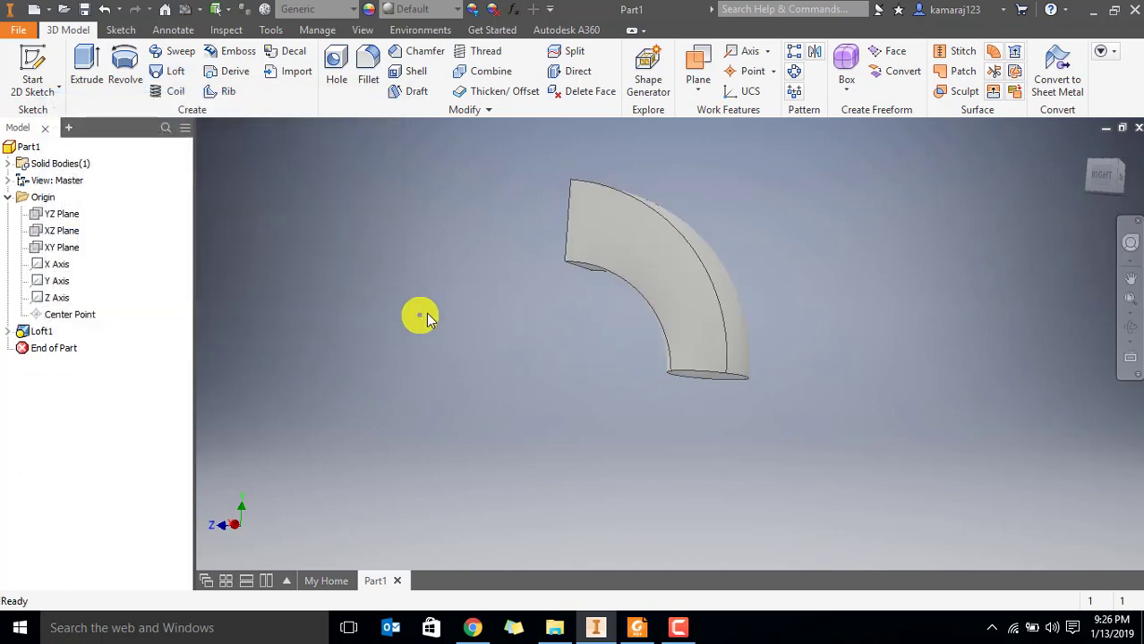
Examine the lofted duct and compare it with the hollow duct in Par6.pdf in Foxit Reader, then return to Inventor
scroll(631, 246, up, 3)
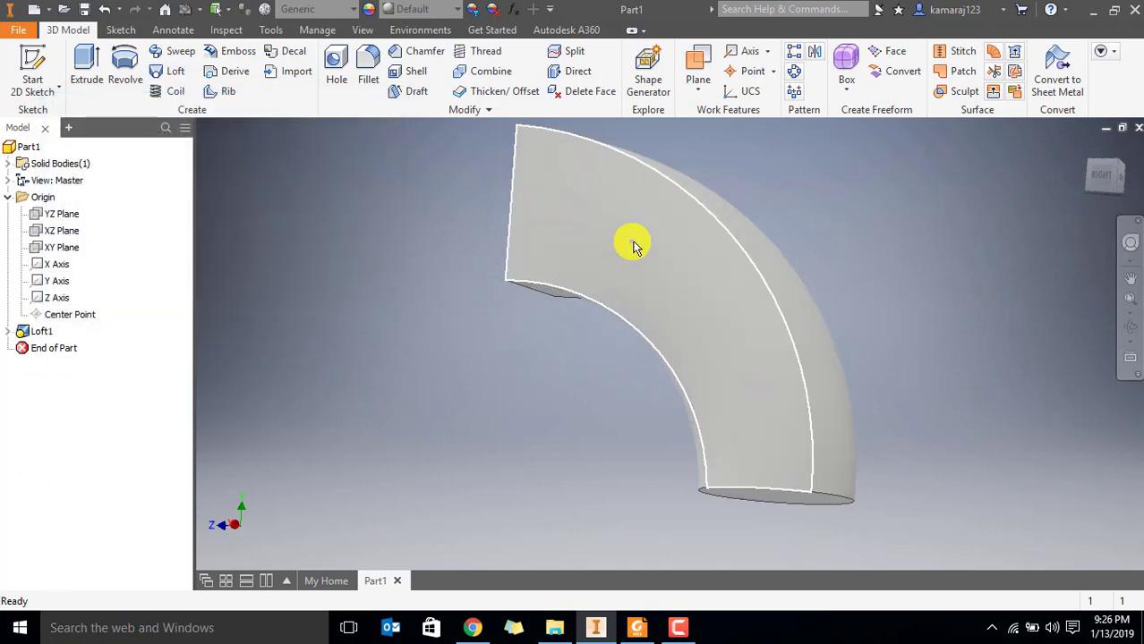
mouse_move(633, 247)
shift+middle_down()
mouse_move(639, 268)
mouse_move(644, 238)
mouse_move(628, 238)
shift+middle_up()
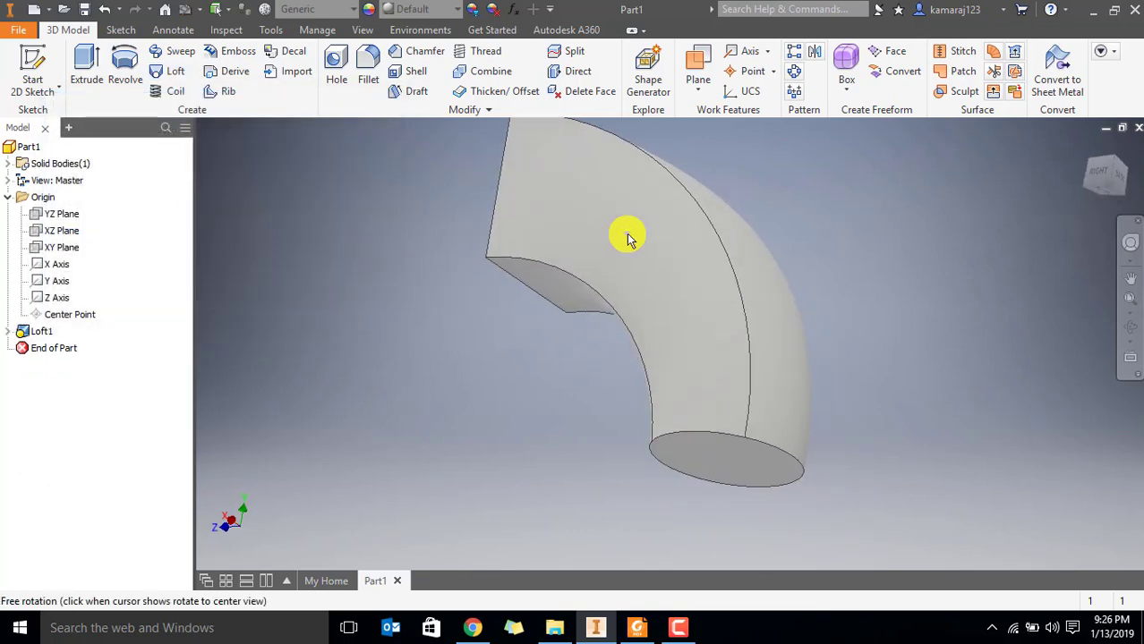
click(636, 628)
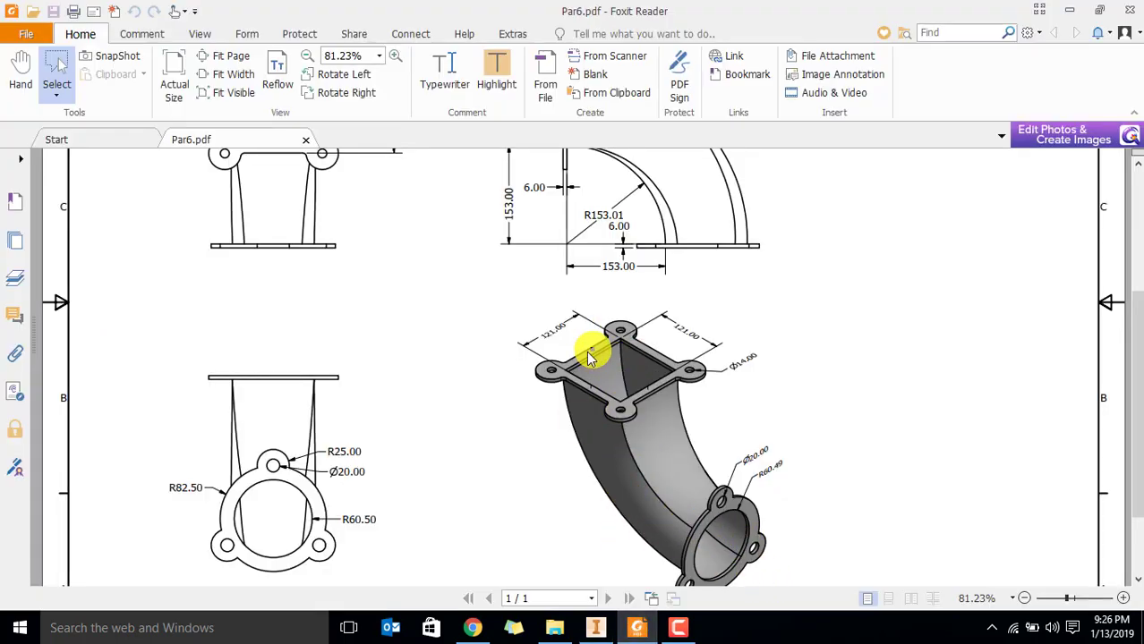
mouse_move(626, 632)
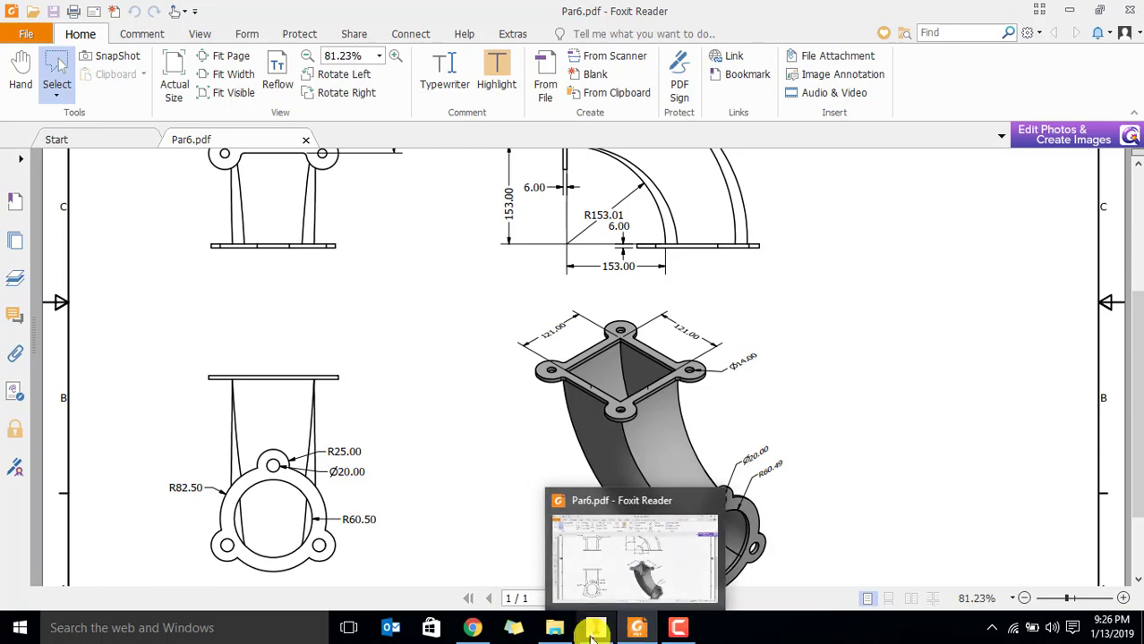
click(599, 629)
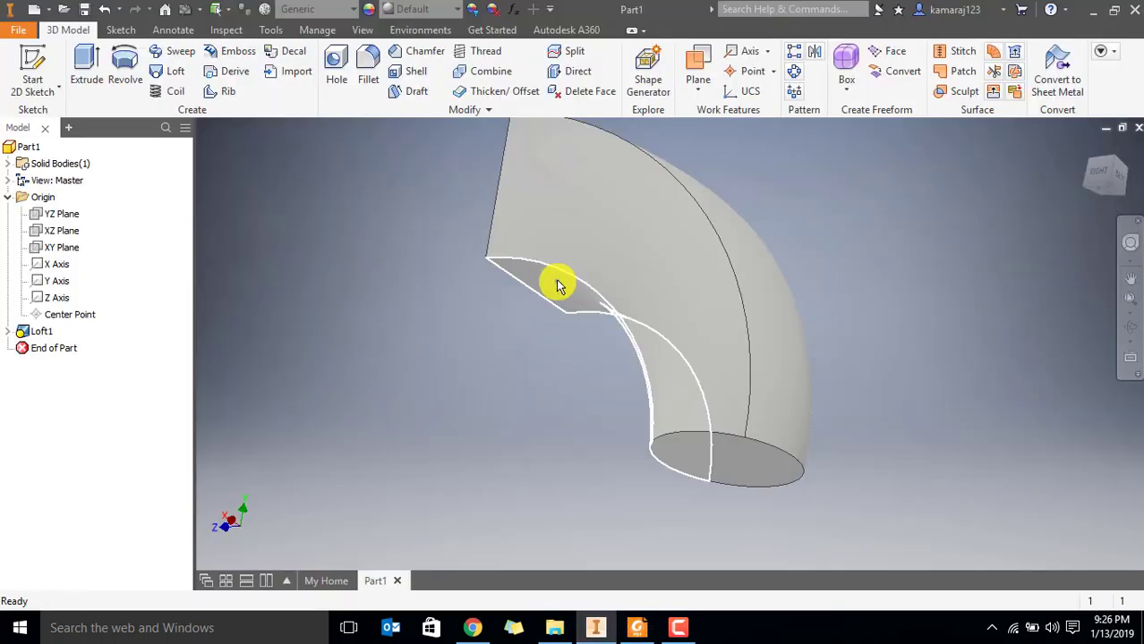
shift+middle_drag(551, 293, 580, 343)
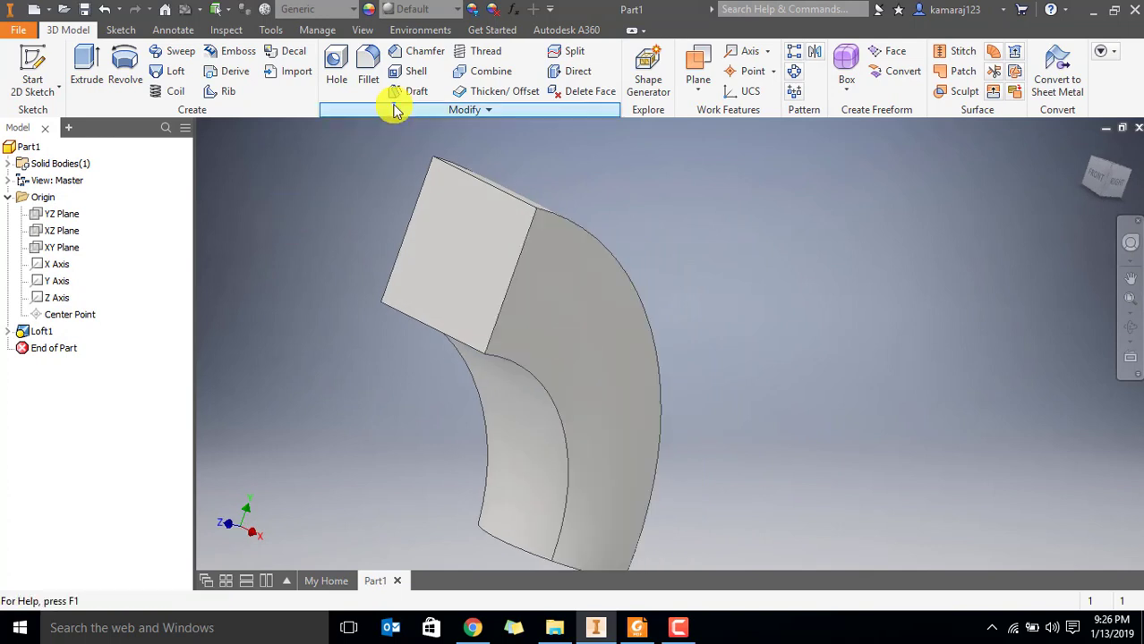
Start an inward shell of the duct with 6 mm thickness and select the square end face for removal
middle_drag(430, 316, 519, 330)
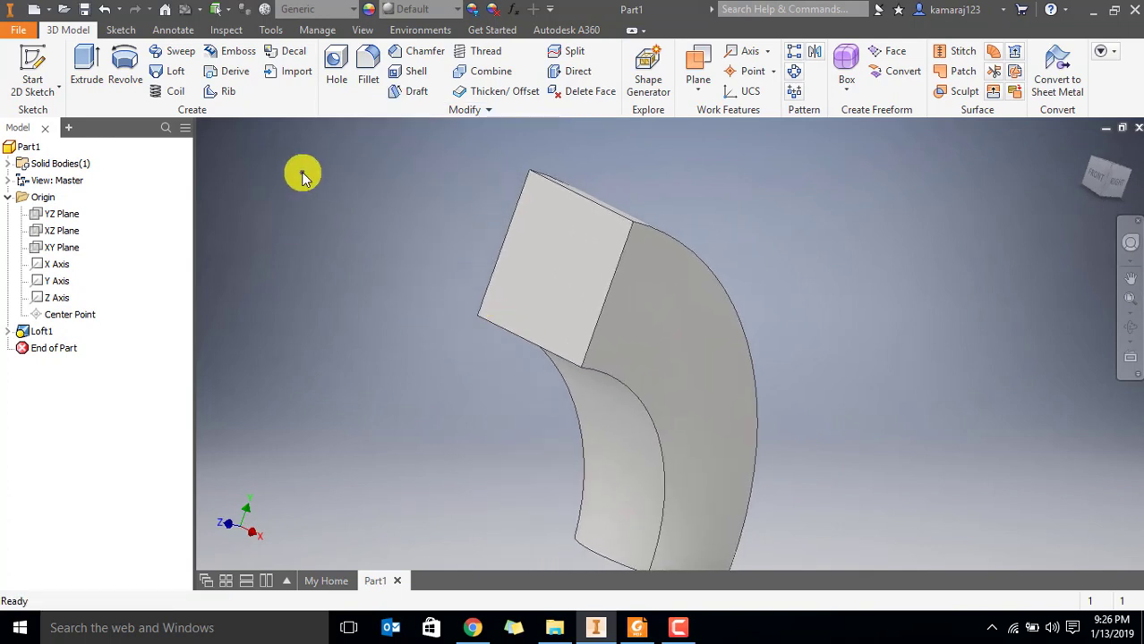
click(413, 72)
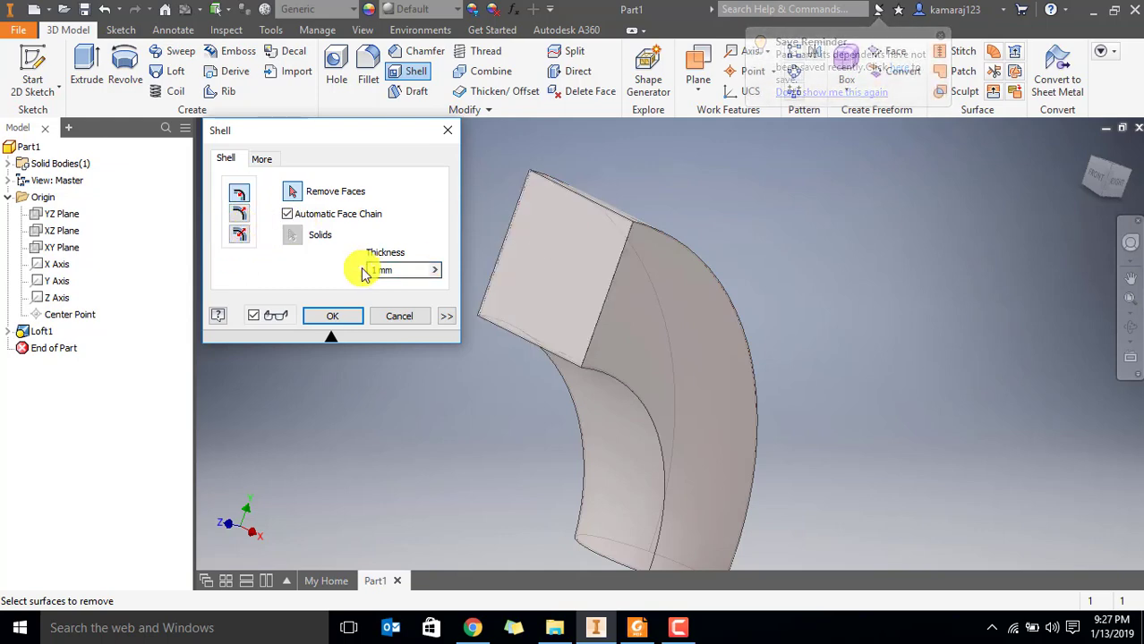
drag(362, 269, 347, 264)
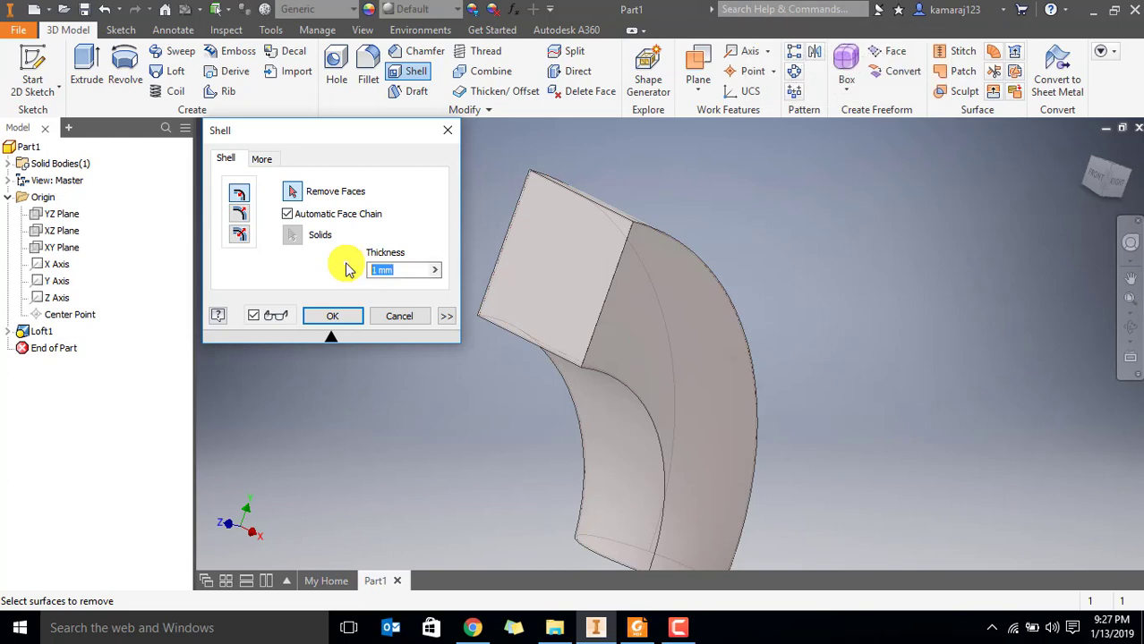
text(6)
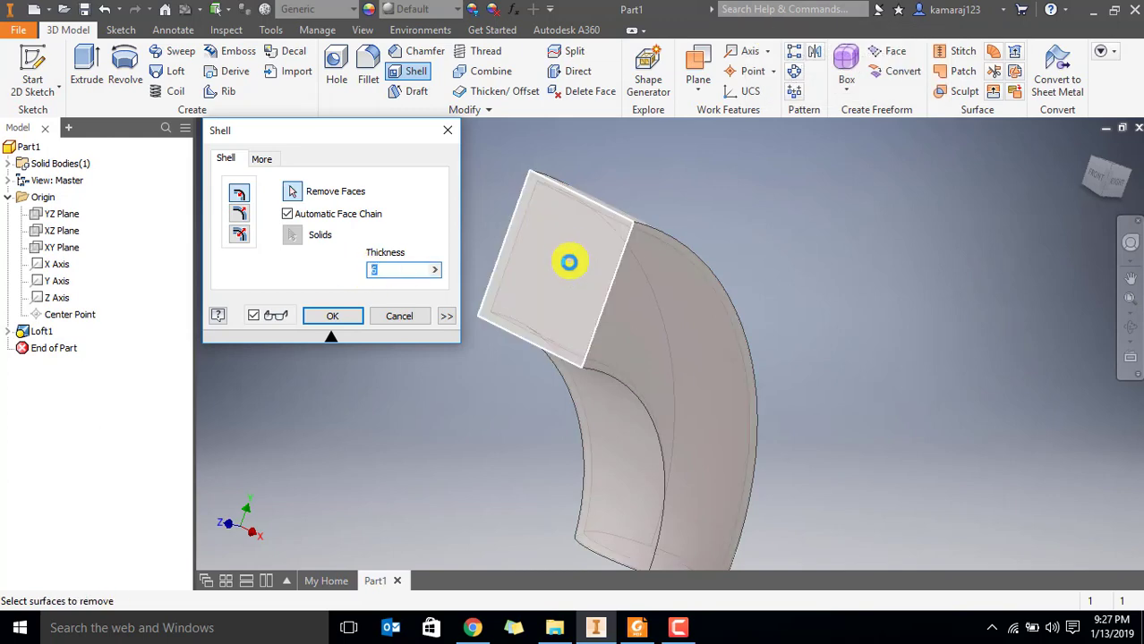
click(555, 307)
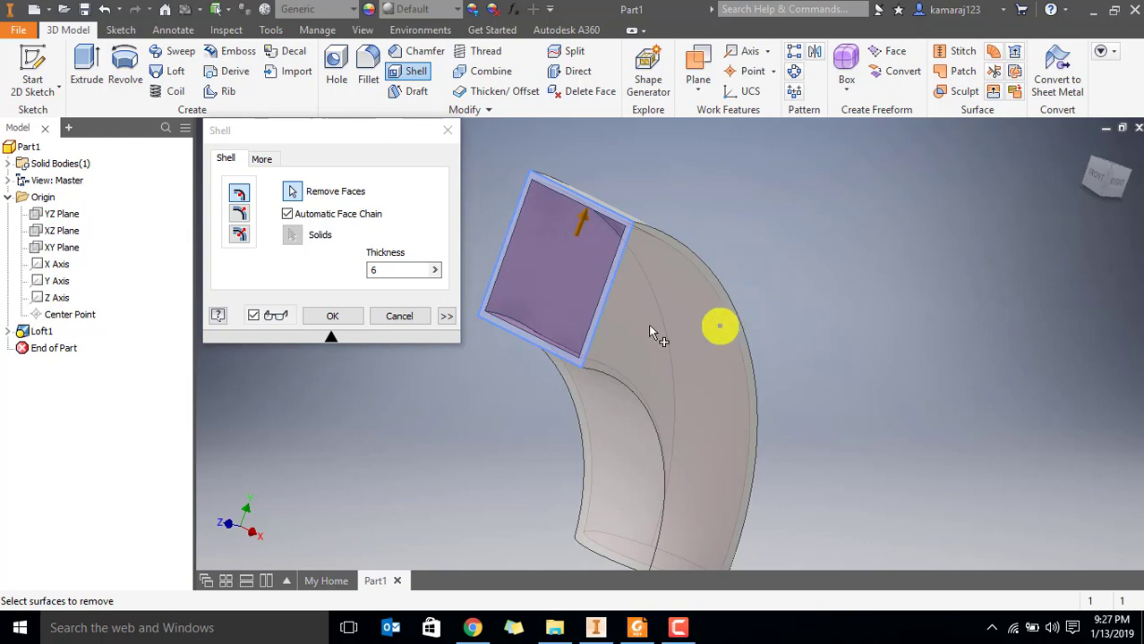
Add the circular end face to the faces removed by the shell and complete the feature
scroll(523, 268, down, 3)
shift+middle_drag(577, 304, 572, 302)
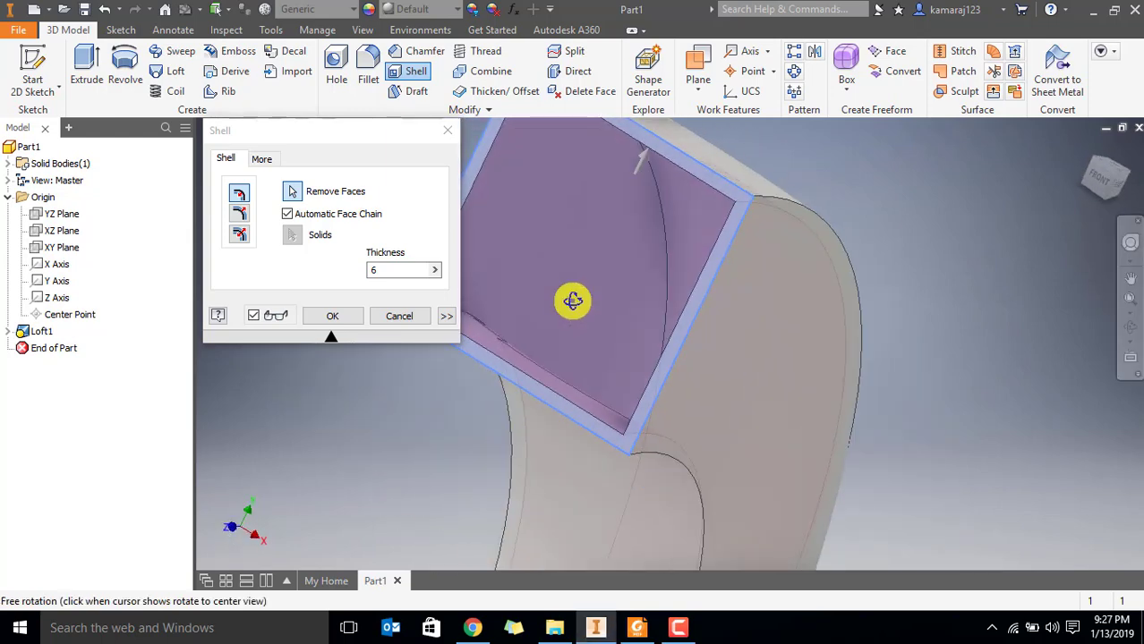
scroll(549, 252, up, 3)
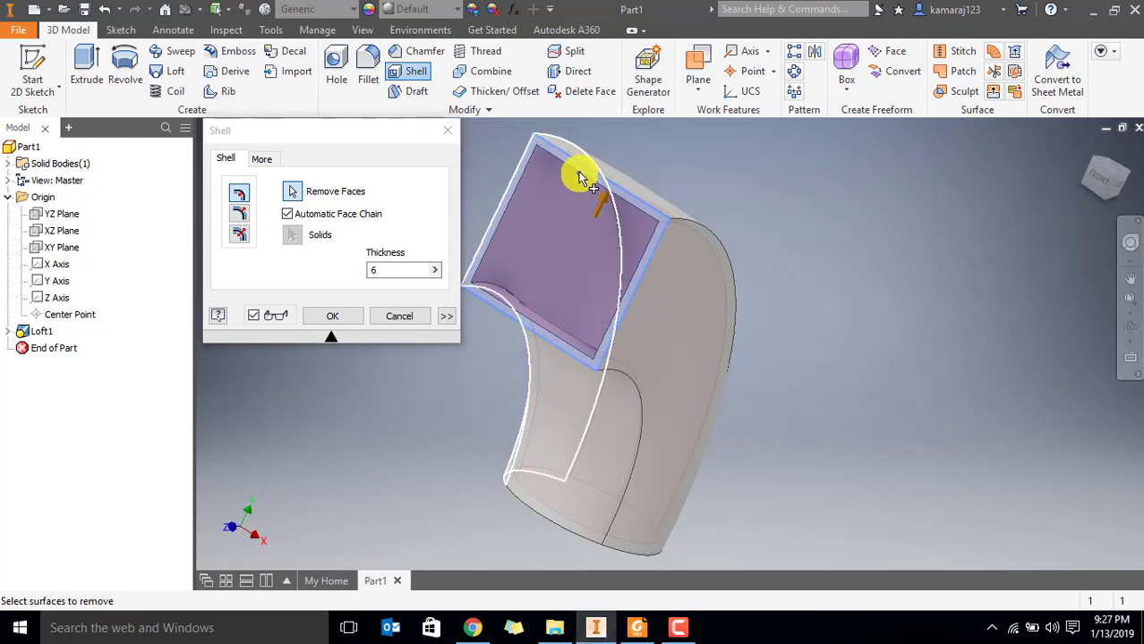
scroll(582, 296, up, 1)
scroll(640, 349, up, 2)
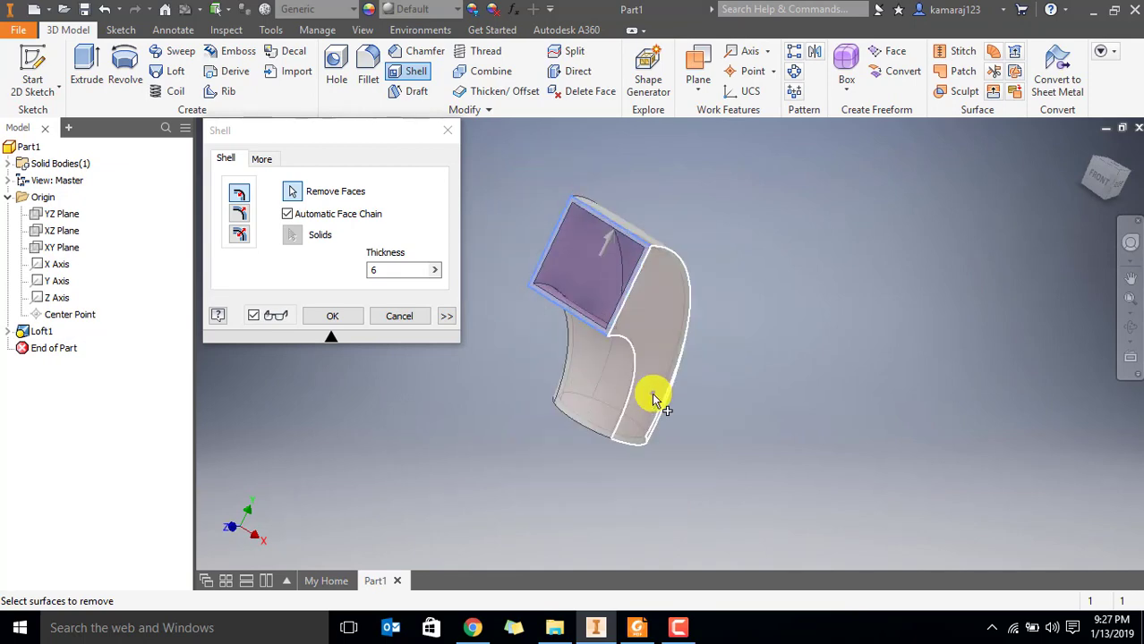
shift+middle_drag(806, 383, 741, 436)
click(726, 426)
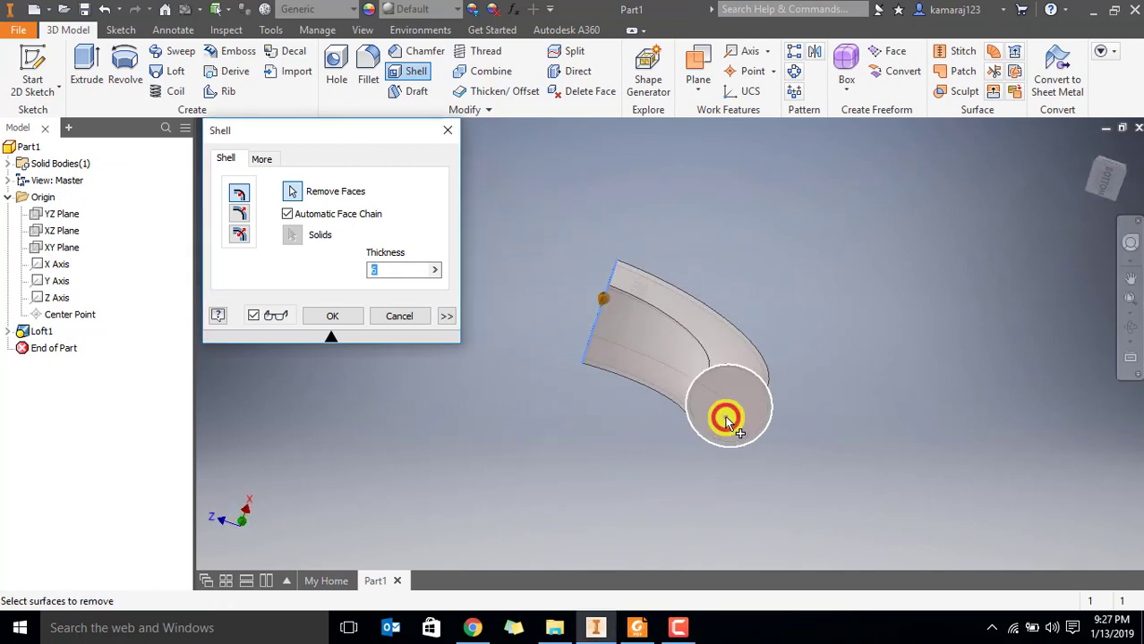
shift+middle_drag(758, 497, 607, 314)
click(331, 315)
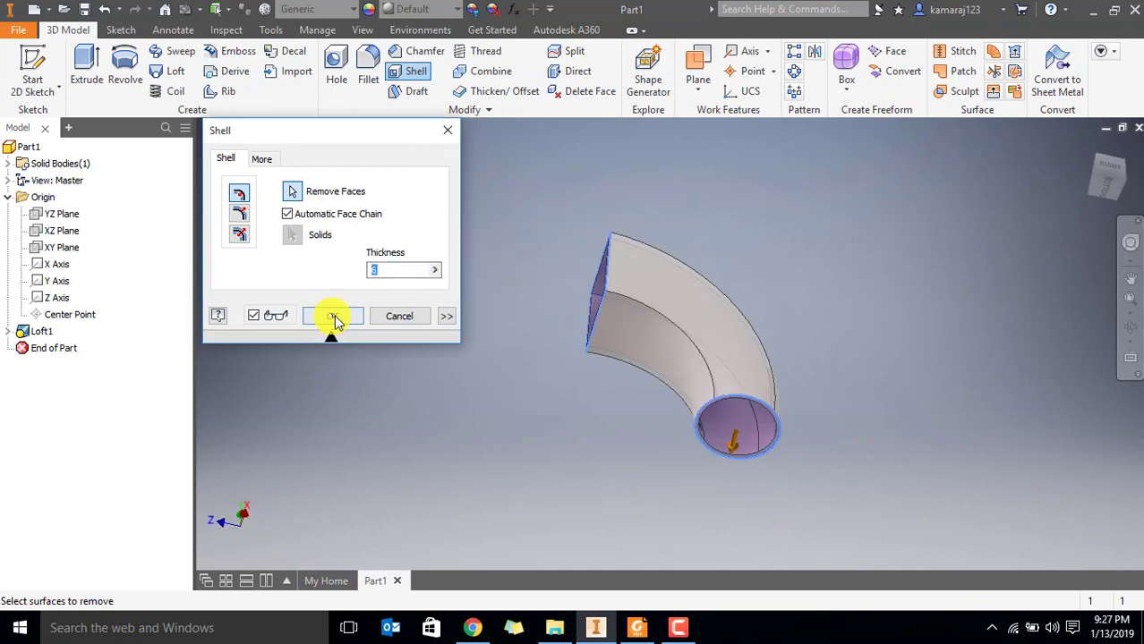
Inspect the hollow duct, review the square and round flange dimensions in Par6.pdf in Foxit Reader, and return to Inventor
shift+middle_drag(755, 299, 490, 407)
scroll(505, 371, up, 5)
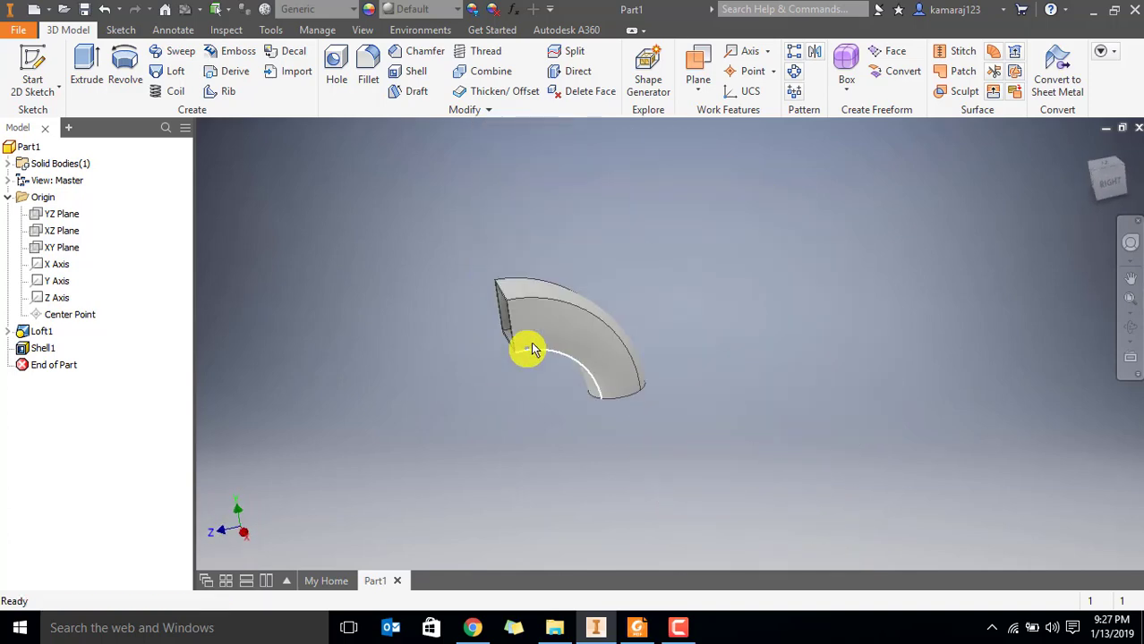
shift+middle_drag(533, 350, 605, 486)
click(637, 627)
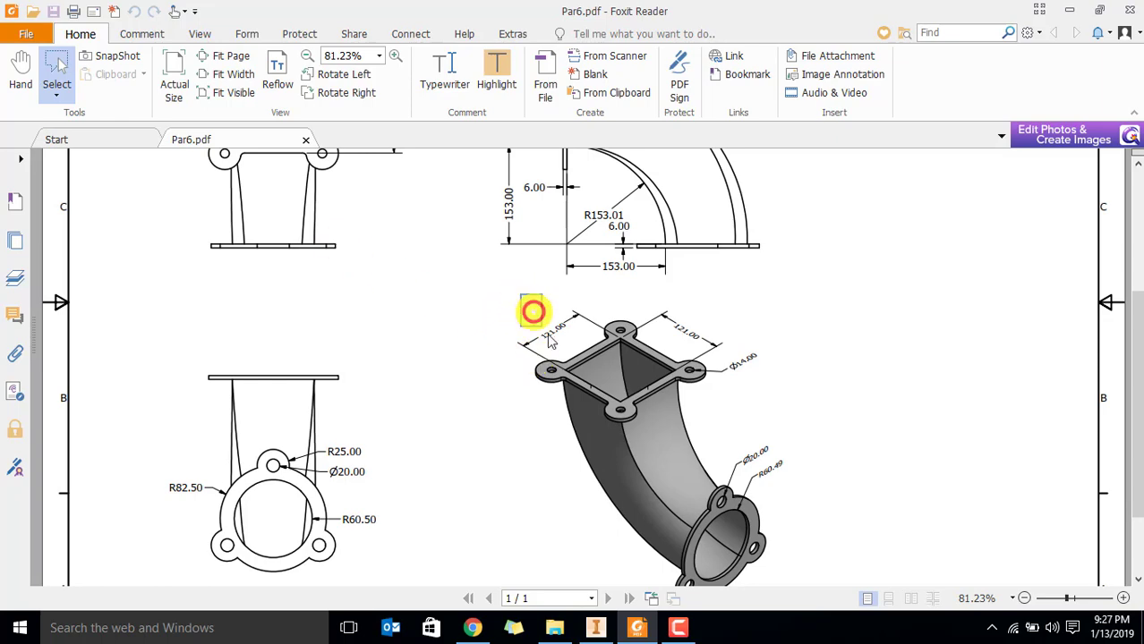
drag(550, 340, 729, 436)
scroll(735, 457, up, 3)
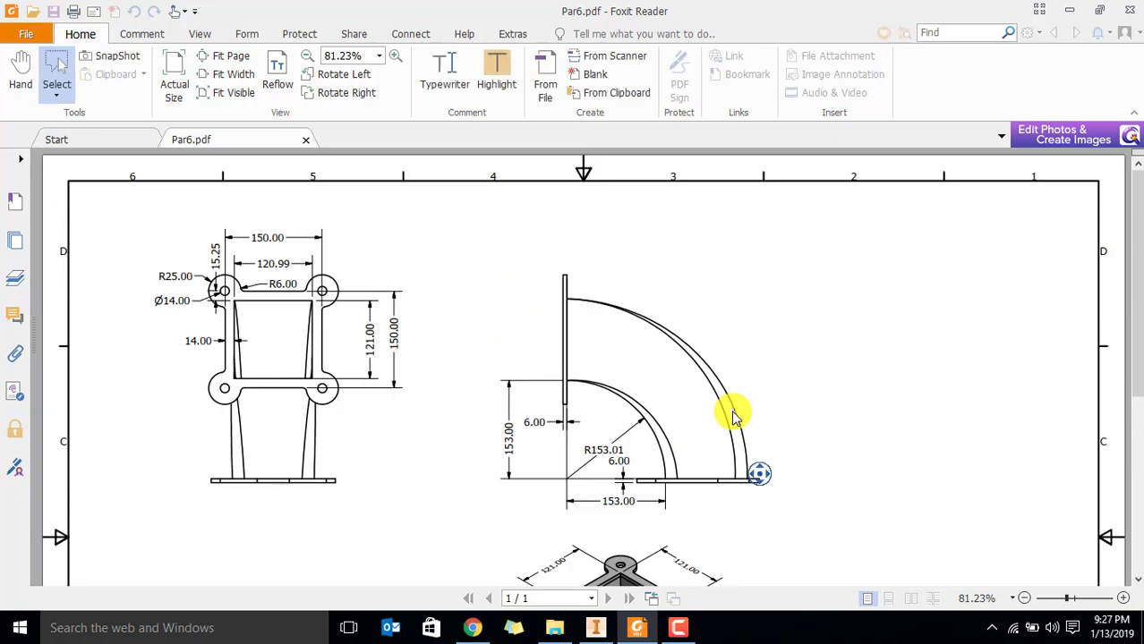
scroll(736, 411, down, 4)
scroll(734, 431, down, 1)
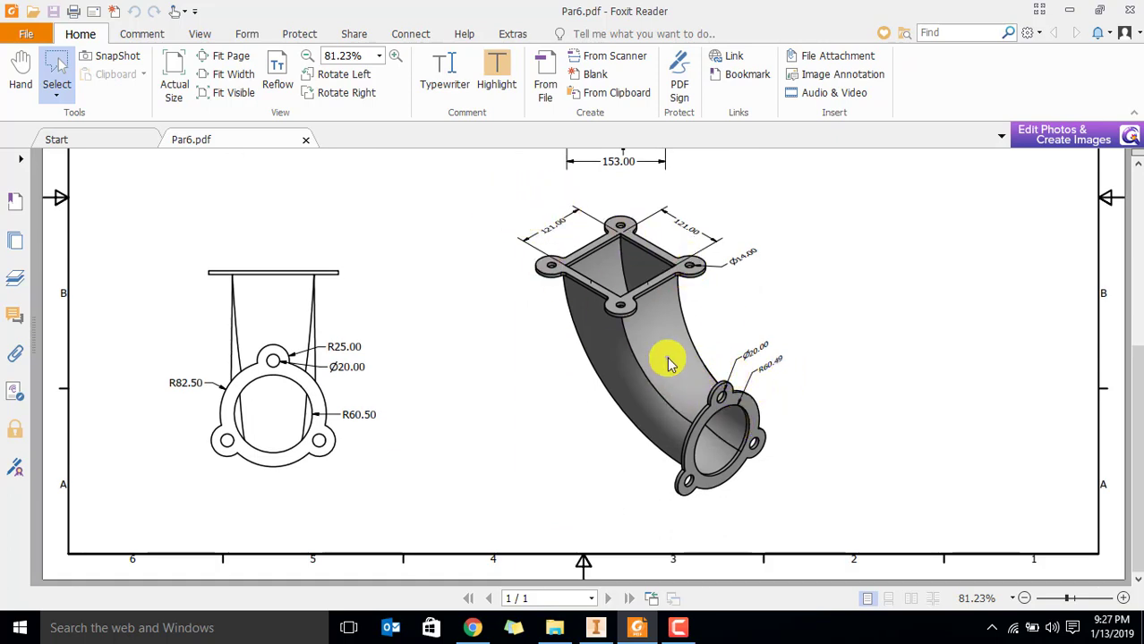
drag(675, 363, 810, 537)
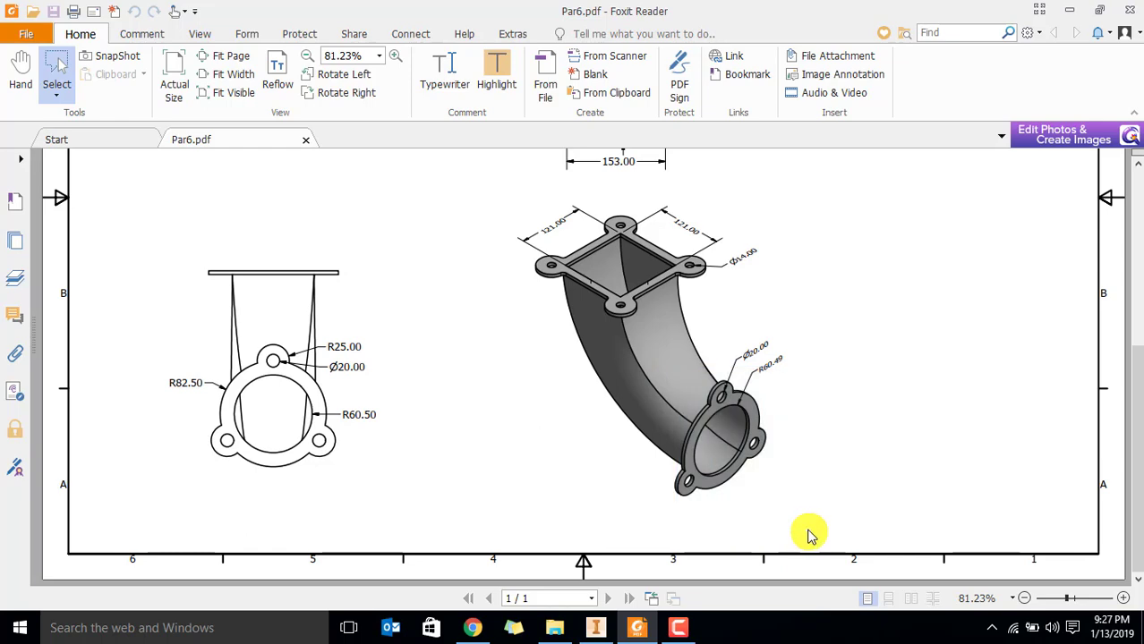
scroll(396, 309, up, 5)
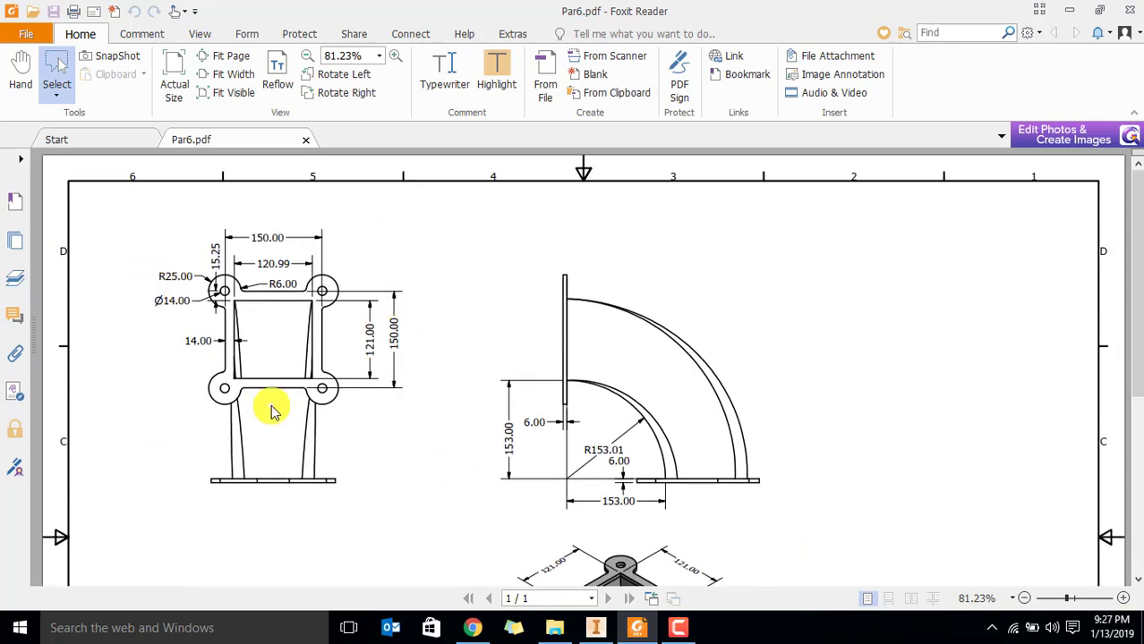
key(alt+Tab)
Start a new 2D sketch on the end face of the duct's square opening
shift+middle_drag(309, 262, 395, 248)
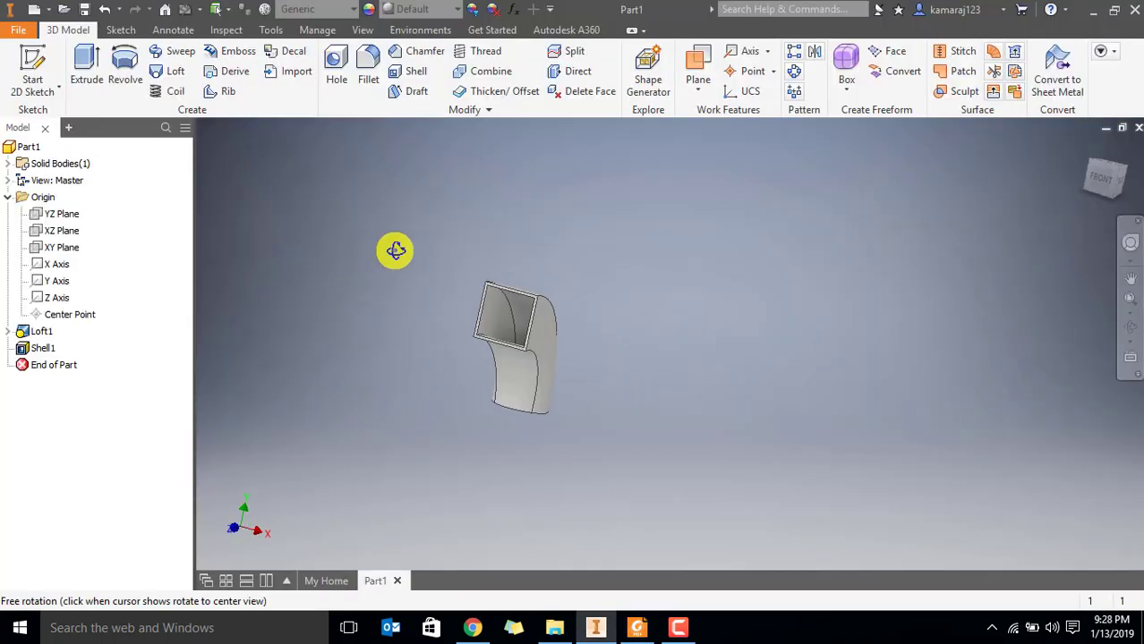
click(32, 72)
scroll(456, 313, up, 6)
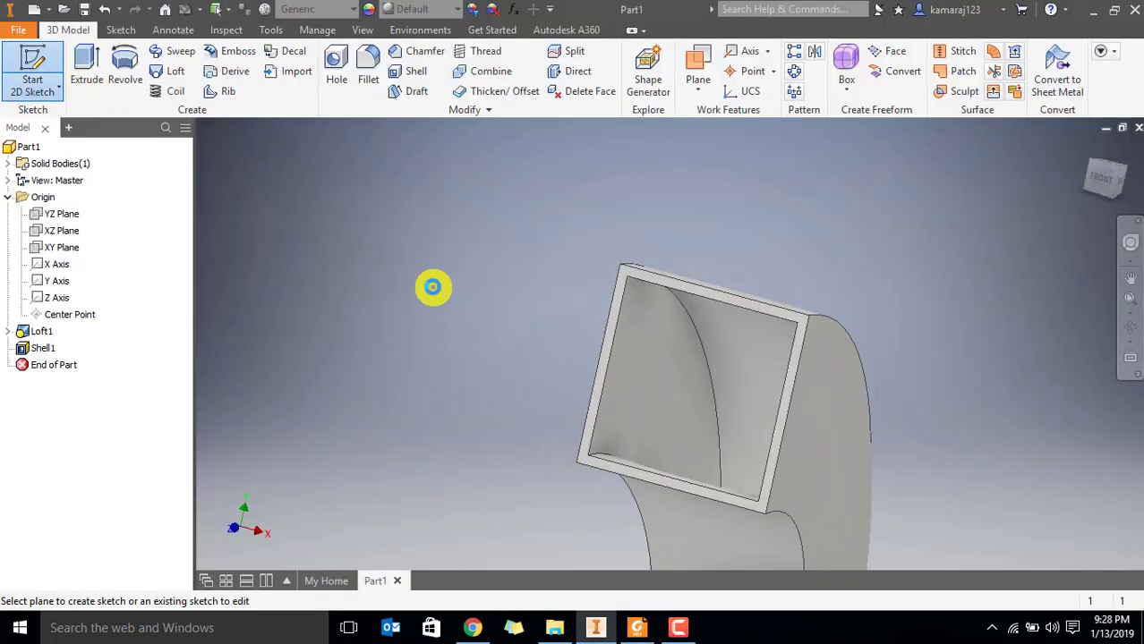
click(789, 286)
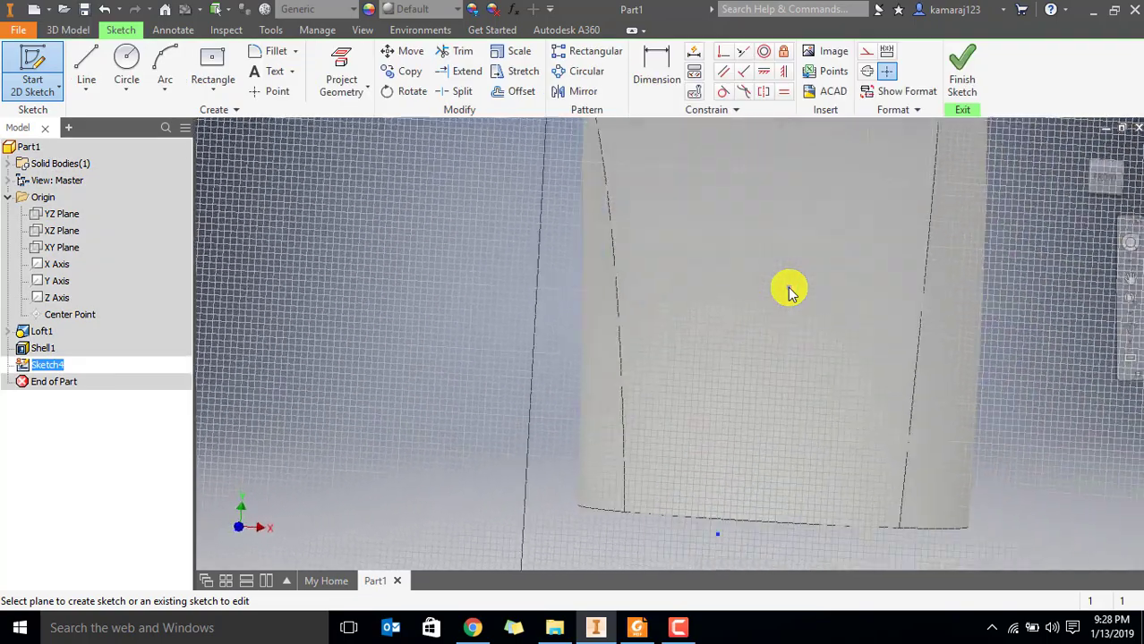
scroll(725, 323, up, 5)
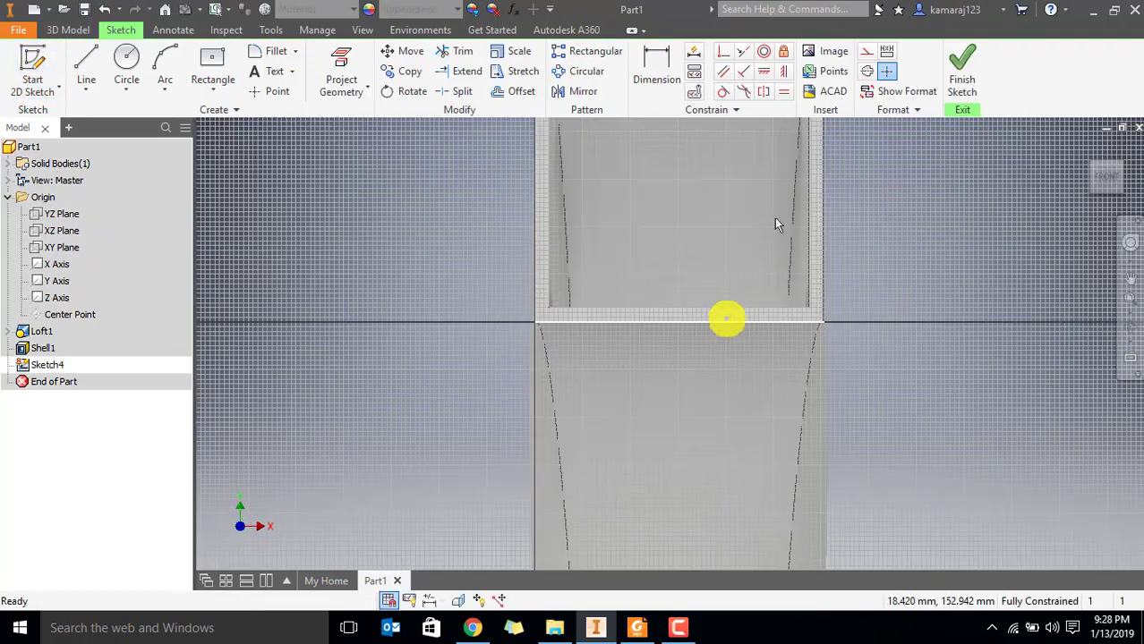
middle_drag(777, 189, 711, 350)
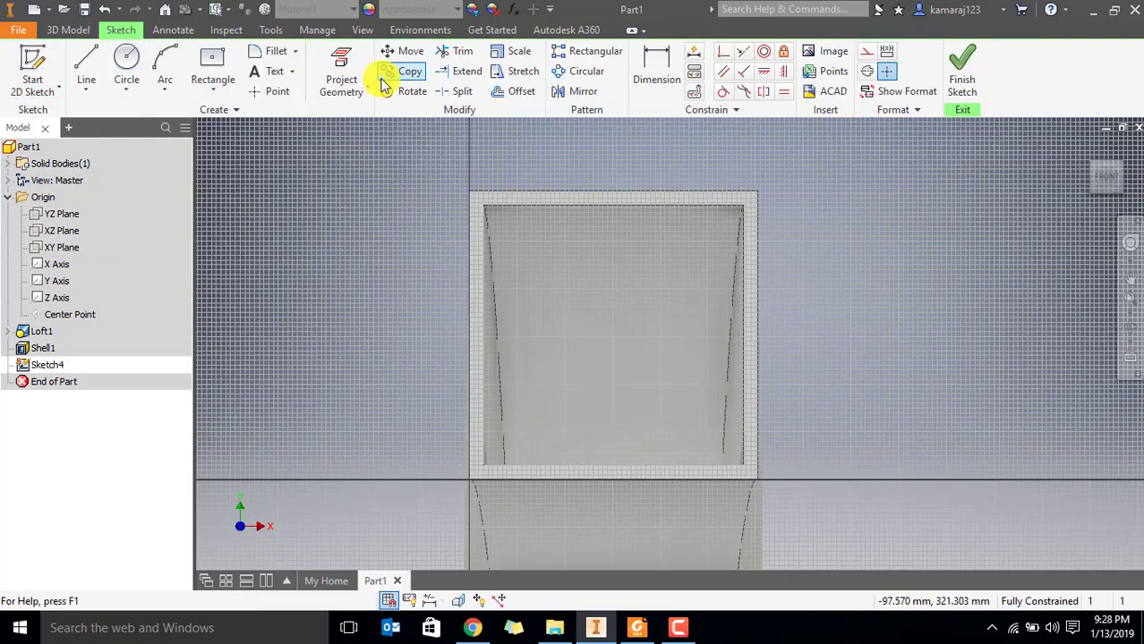
click(83, 61)
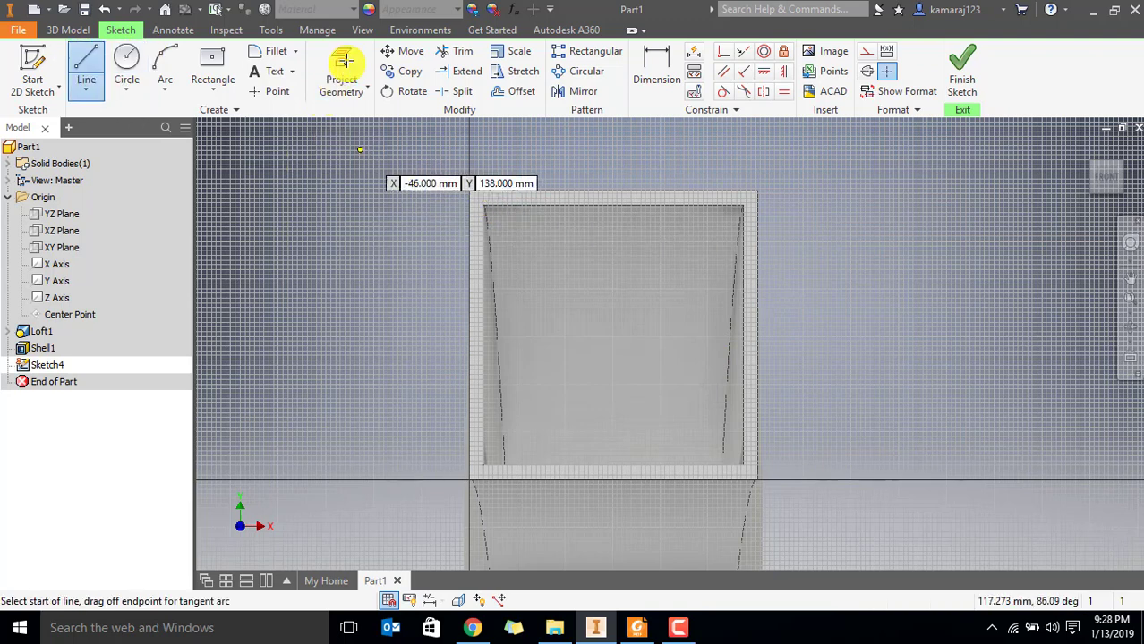
key(Escape)
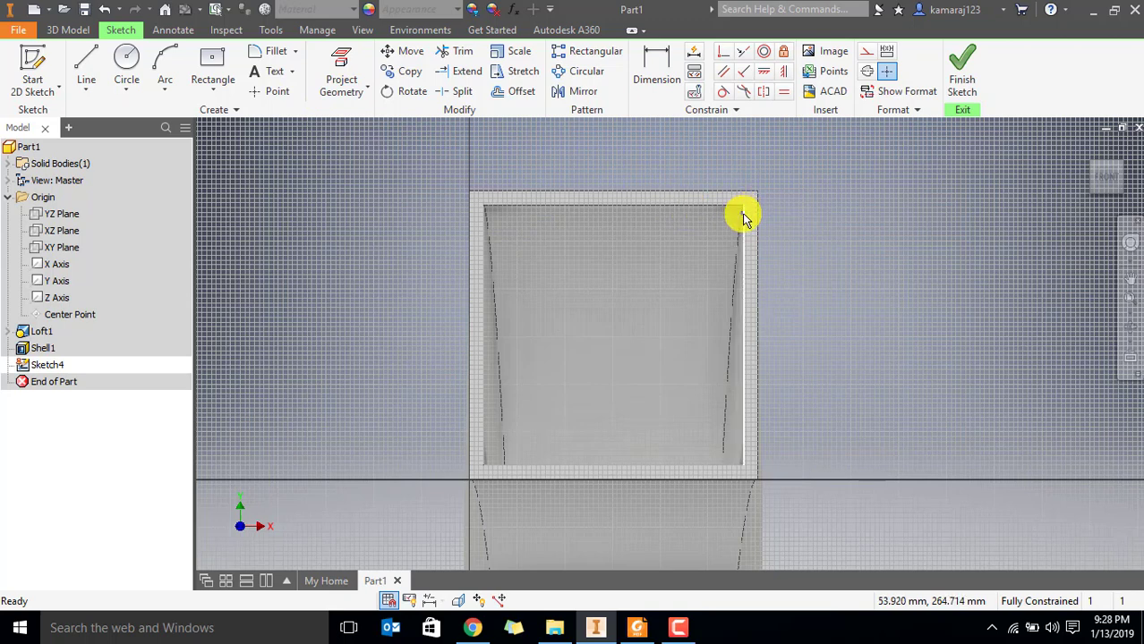
click(86, 64)
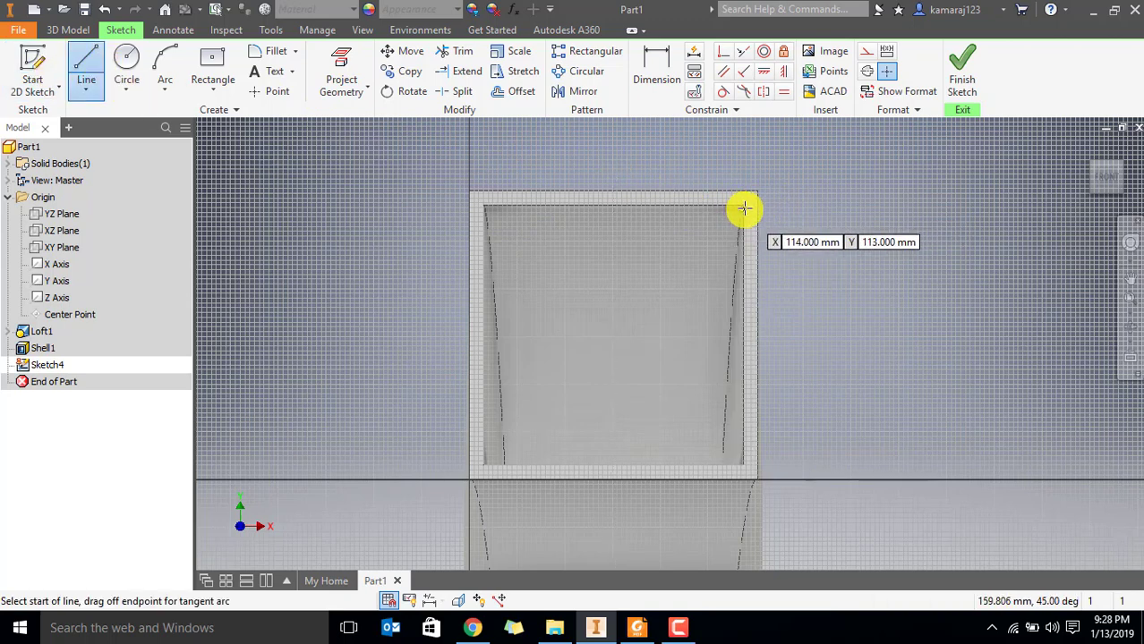
key(Escape)
Project the four inner edges of the duct's square opening into the sketch
click(341, 71)
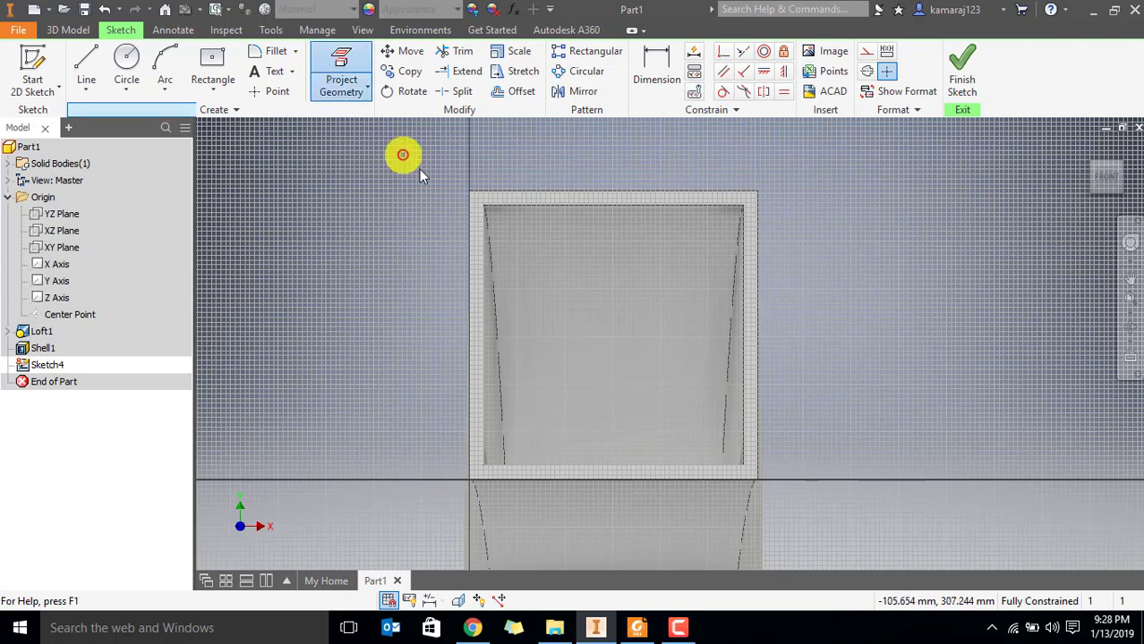
click(526, 207)
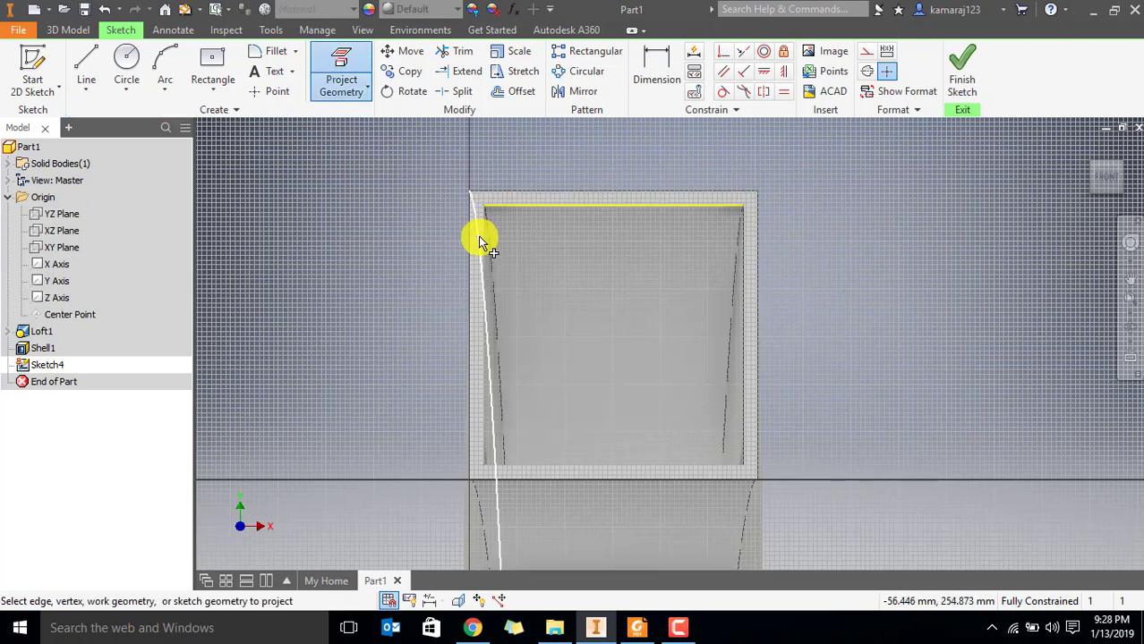
click(484, 239)
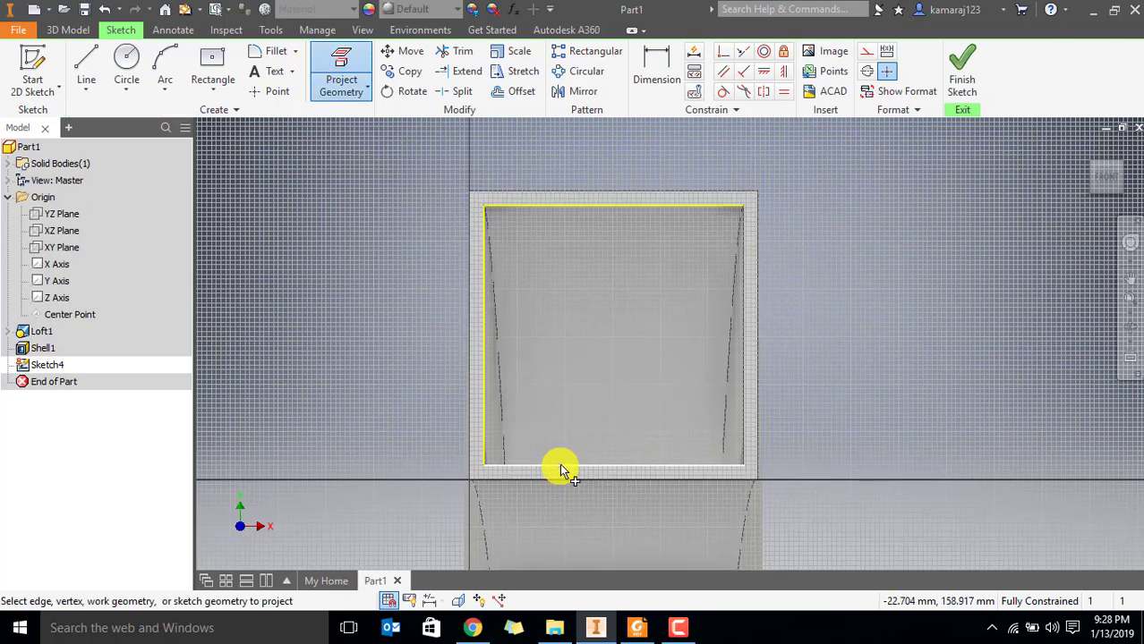
click(697, 464)
click(743, 321)
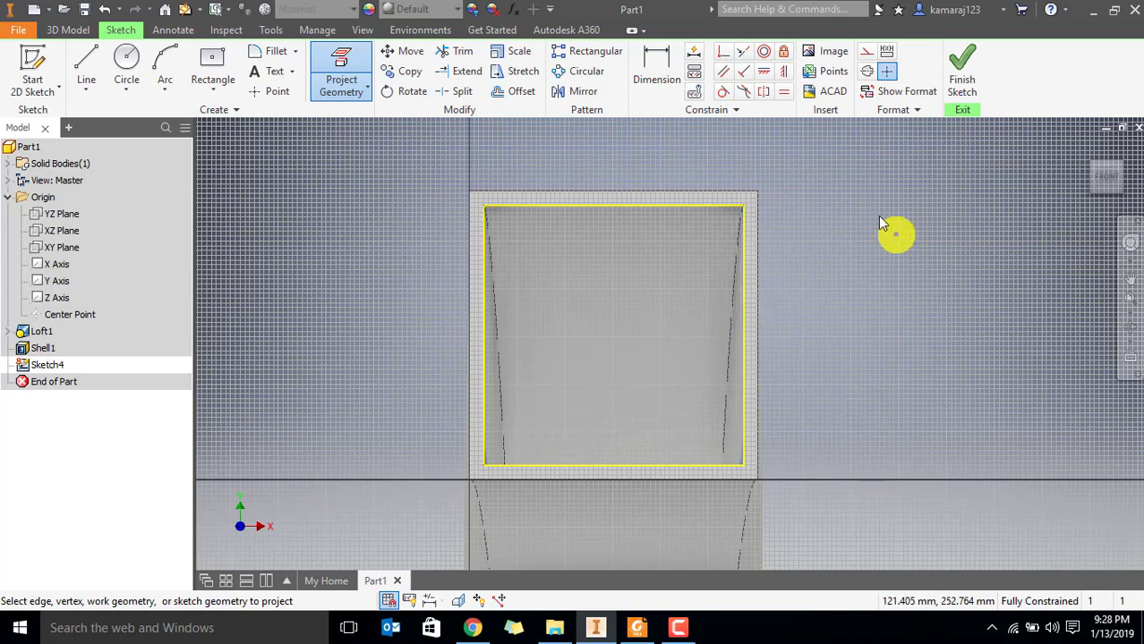
key(Escape)
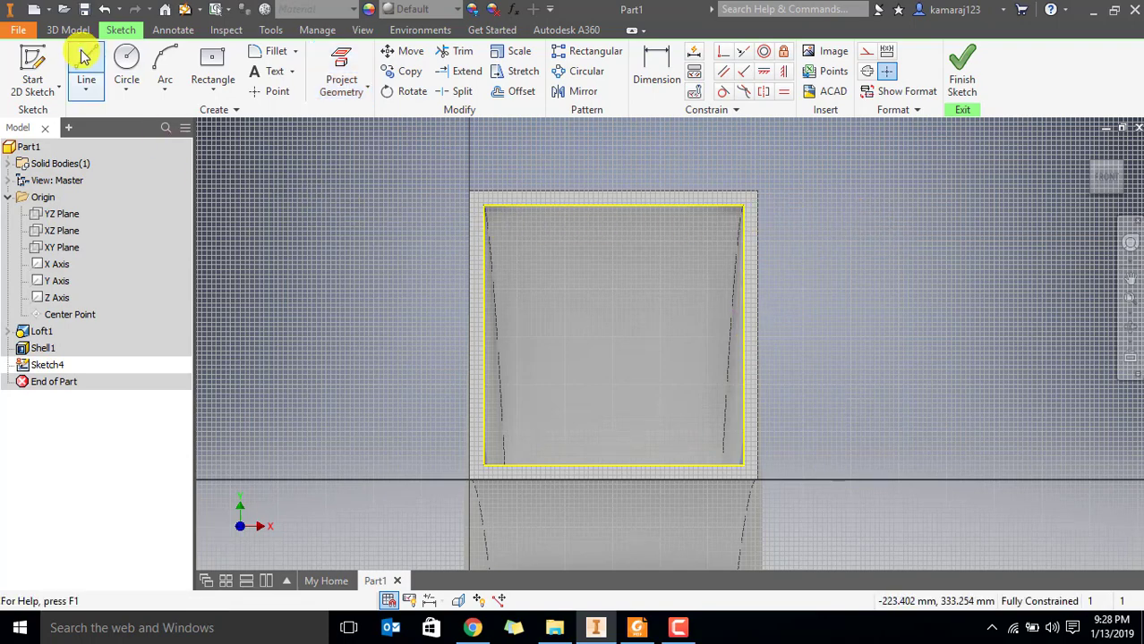
Draw a two-point rectangle over the projected inner edges, between the opening's opposite inner corners
click(211, 87)
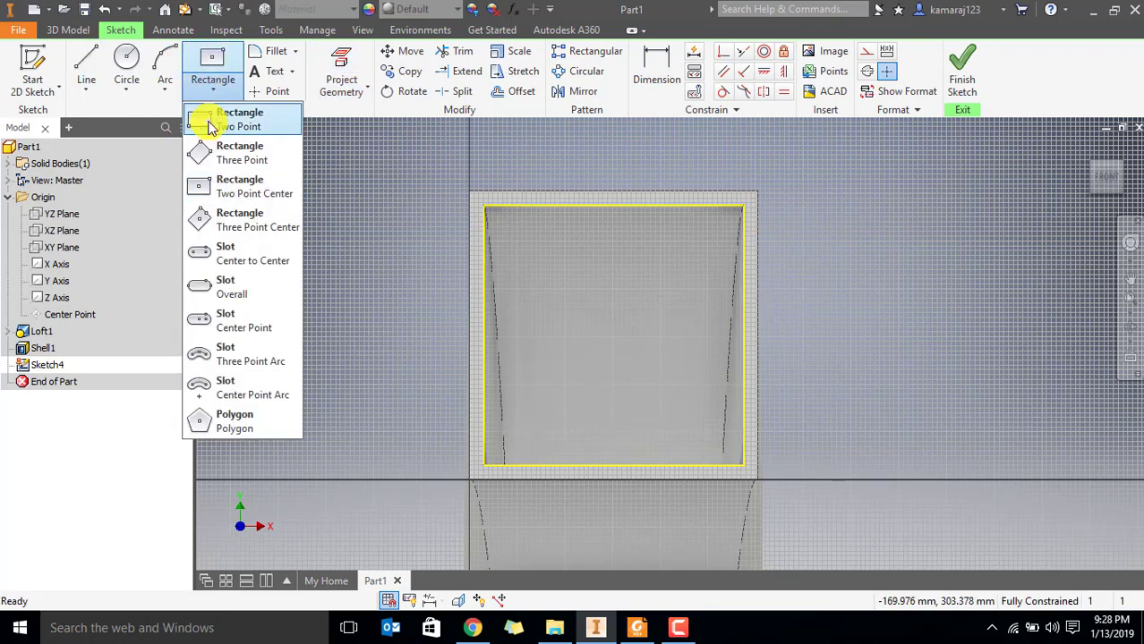
click(219, 112)
click(484, 206)
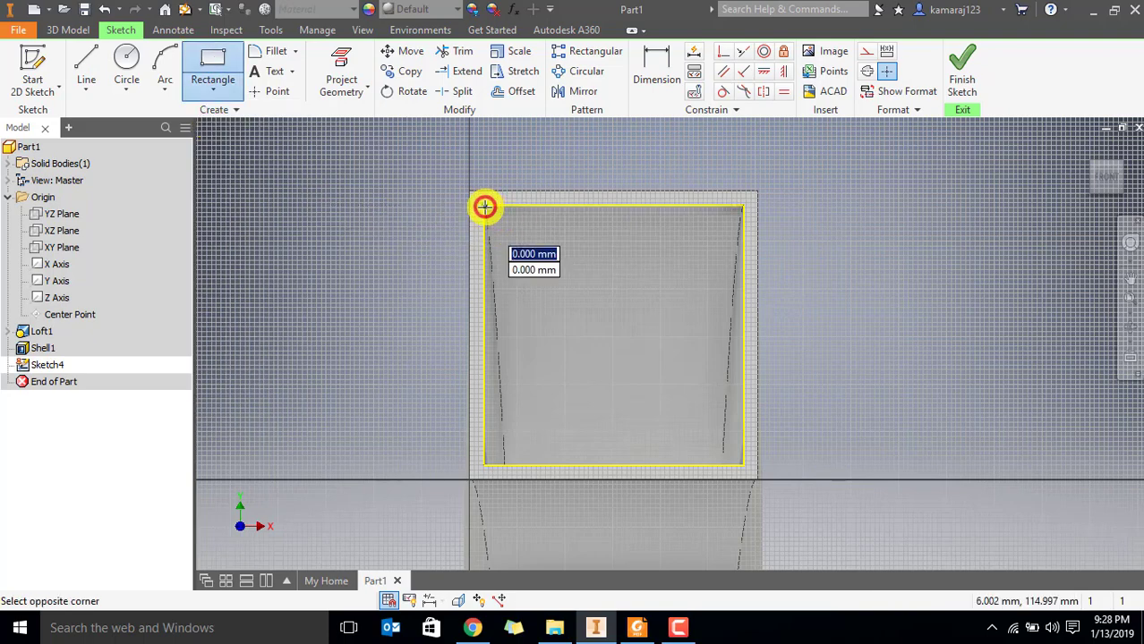
click(742, 463)
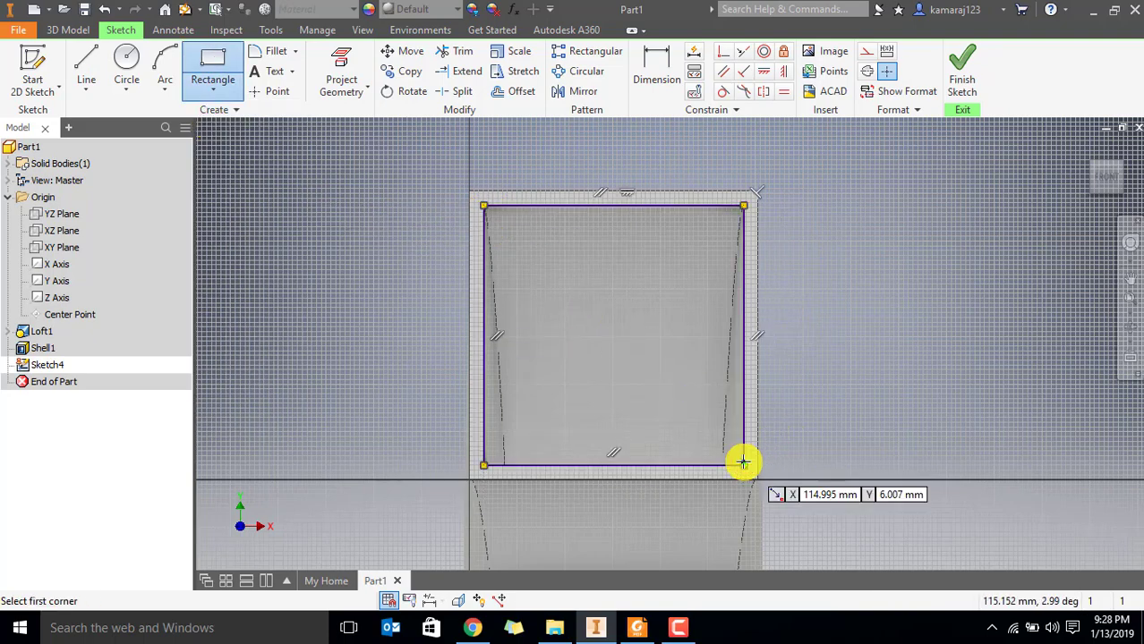
key(Escape)
Draw a larger two-point rectangle around the opening, about 14 mm beyond the inner square's left side, 21 mm beyond its right and 15 mm below
middle_drag(658, 207, 644, 247)
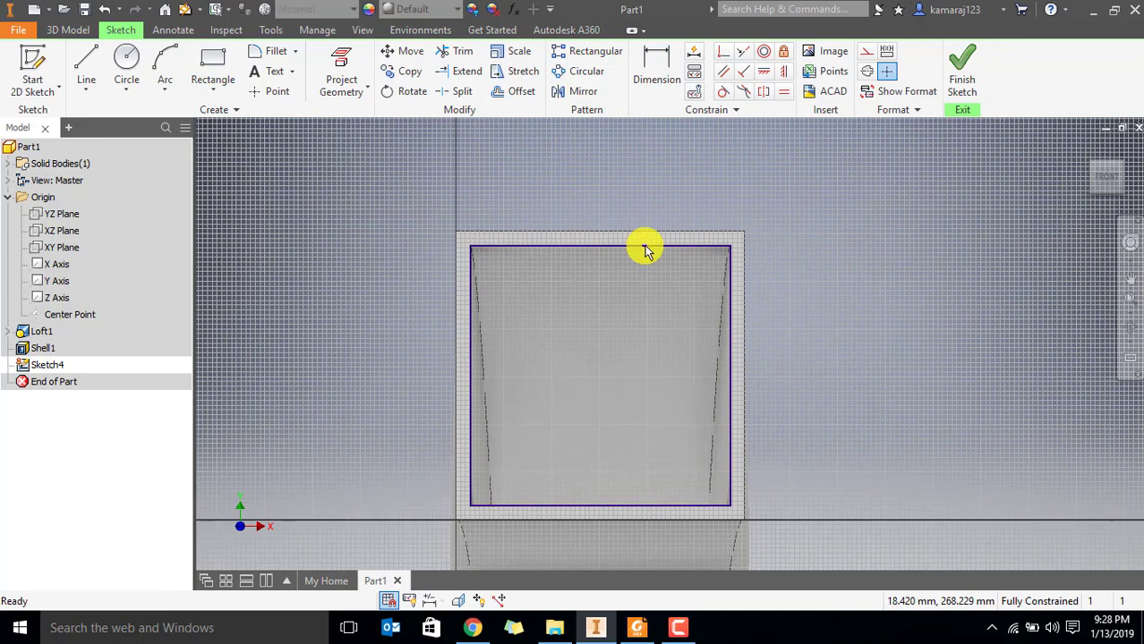
click(209, 70)
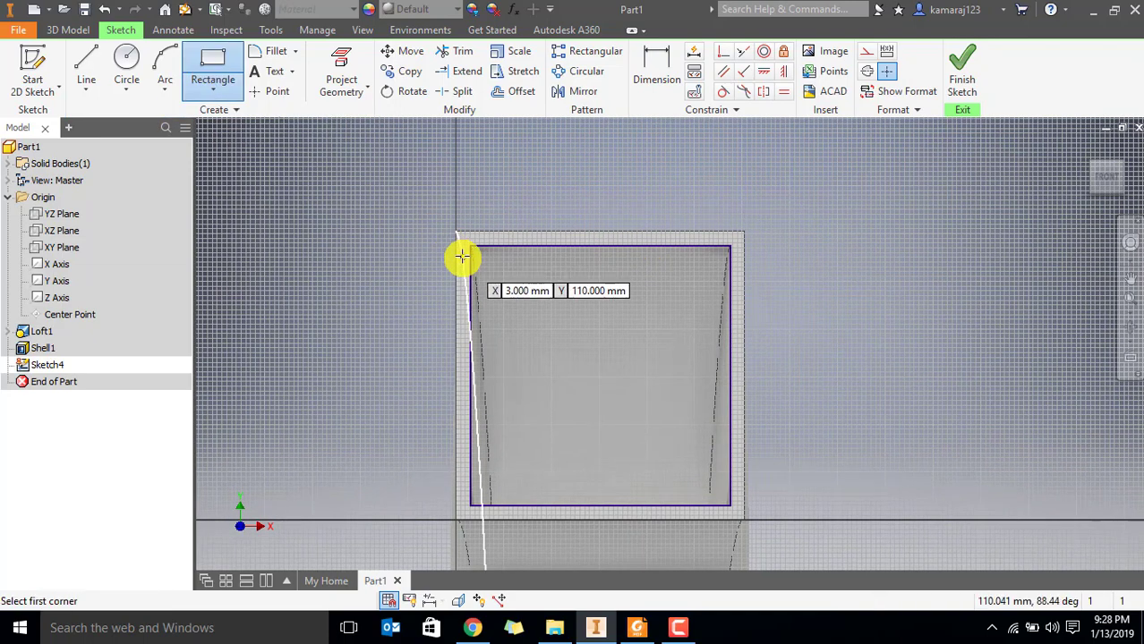
click(437, 216)
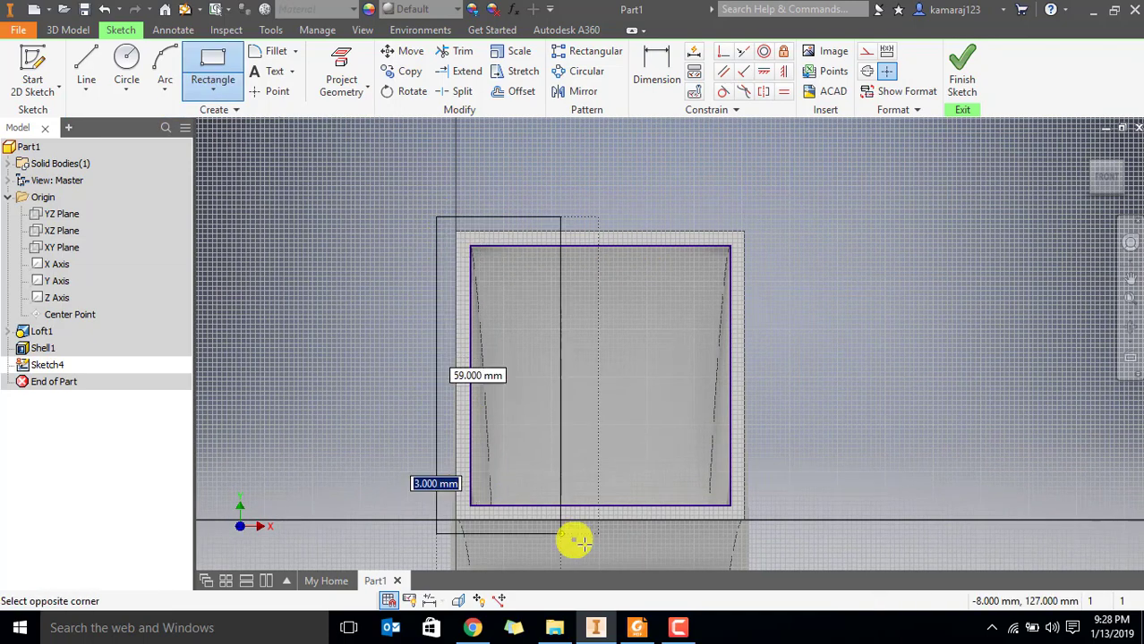
click(779, 541)
key(Escape)
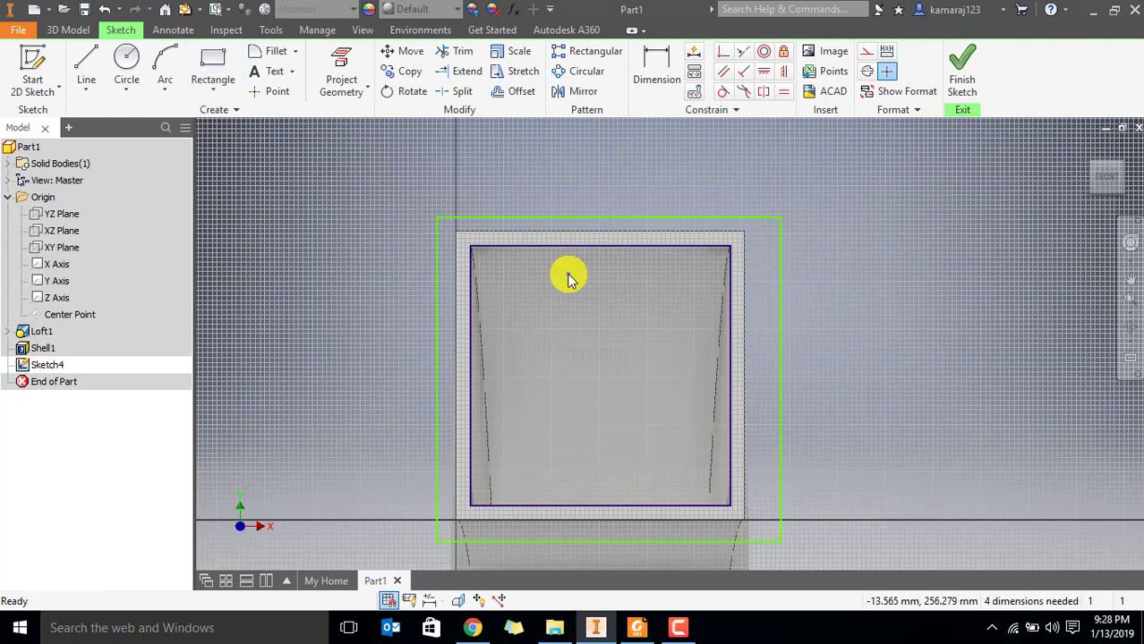
Check the square flange in Par6.pdf in Foxit Reader, return to Inventor, and dimension the left gap between the two rectangles as 14 mm
click(636, 631)
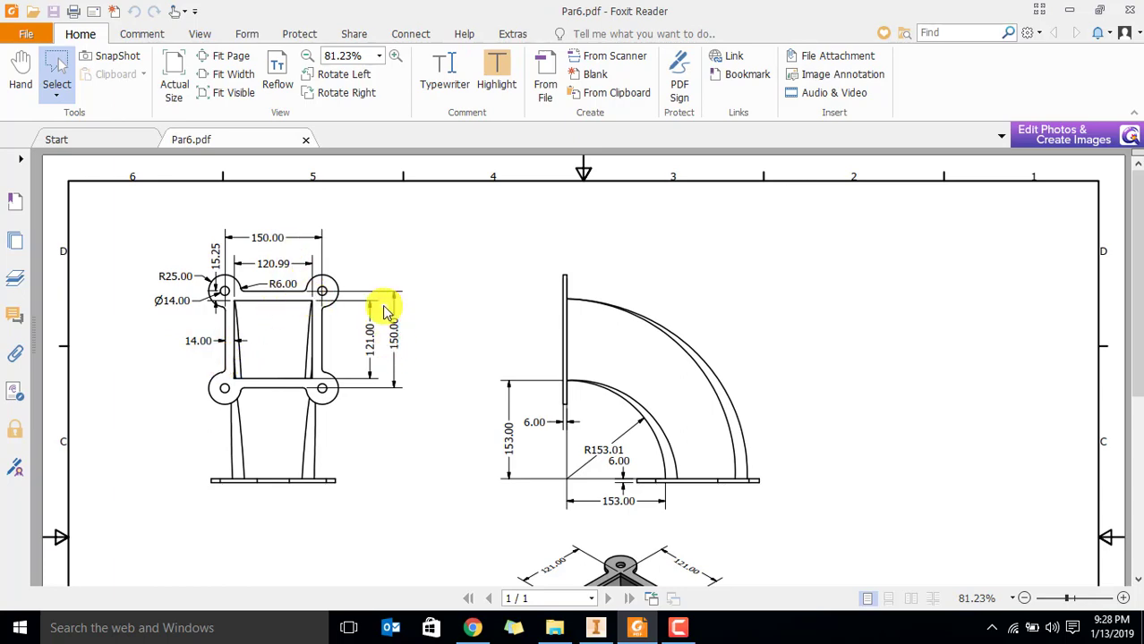
key(alt+Tab)
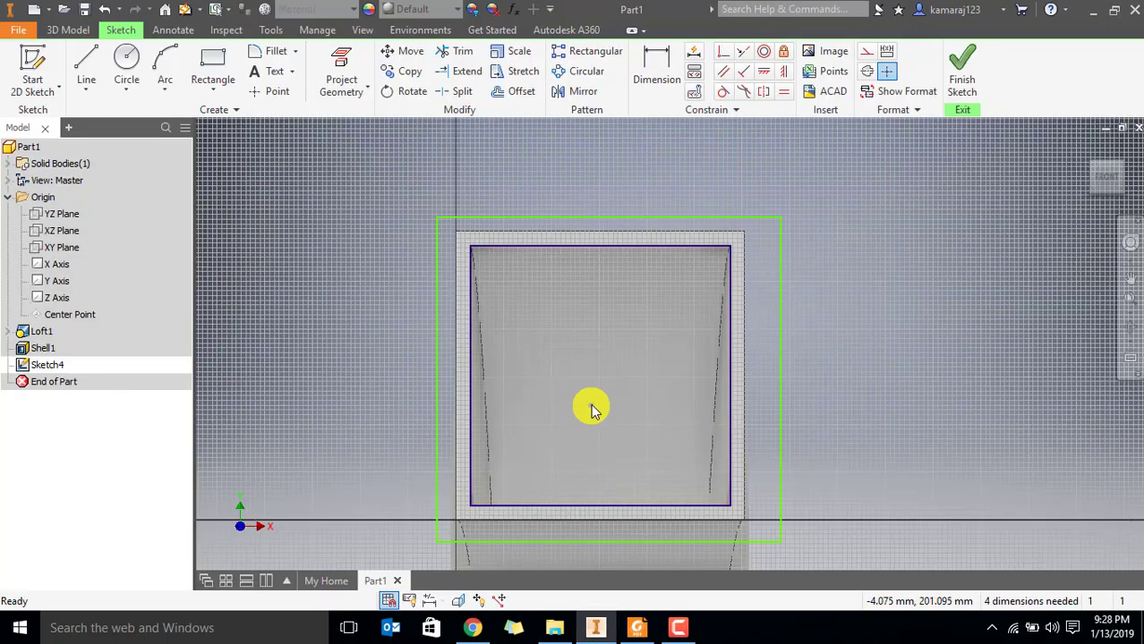
click(657, 71)
click(469, 341)
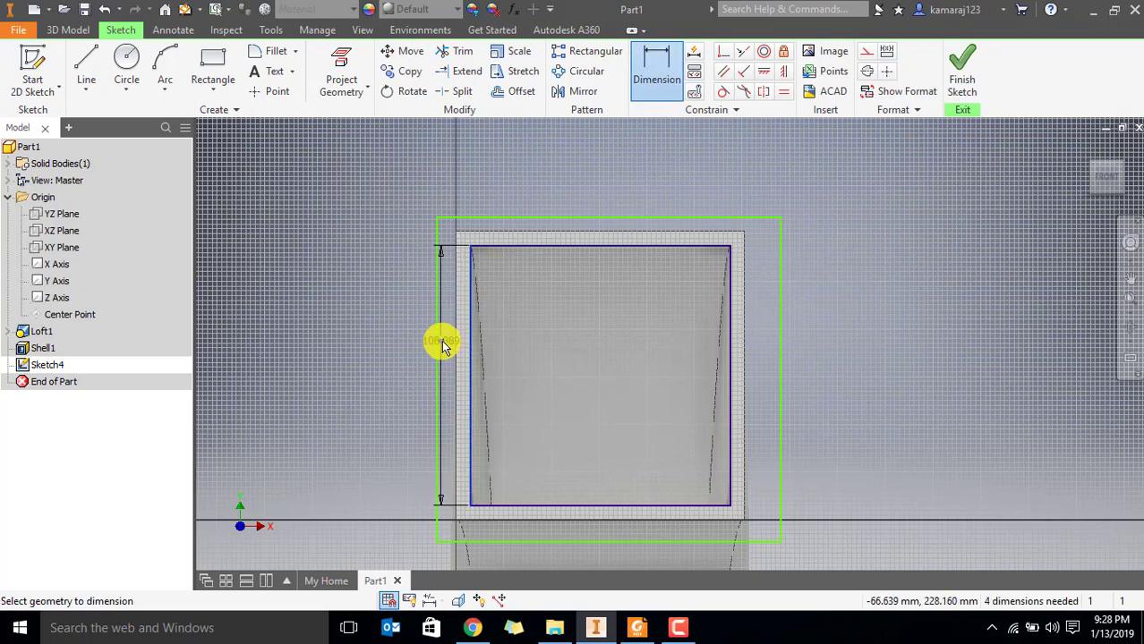
click(436, 341)
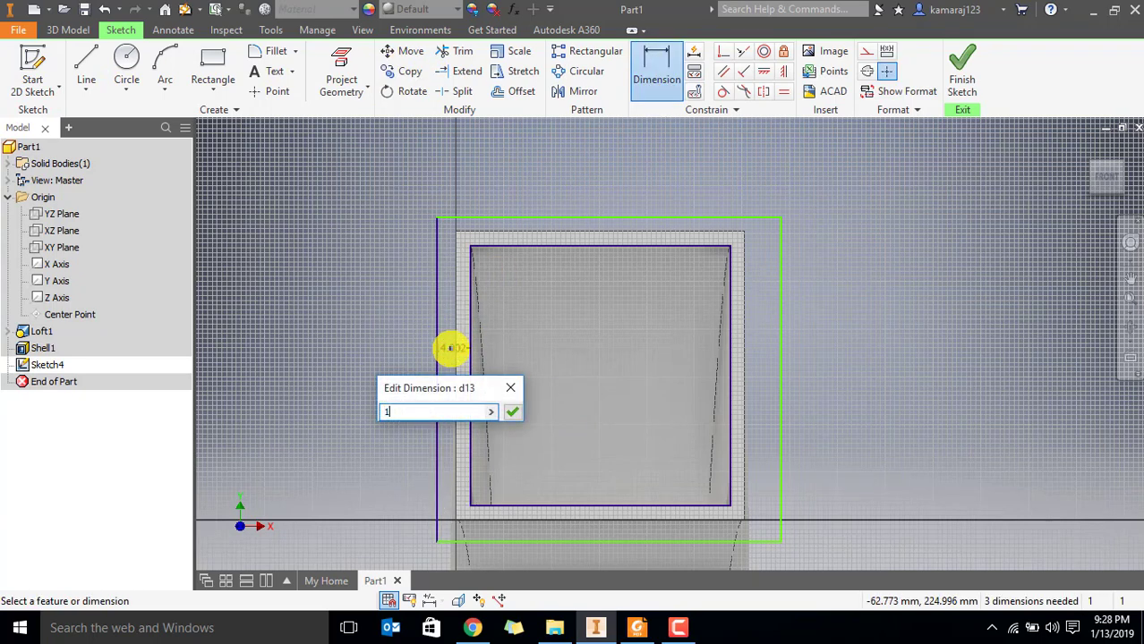
key(Return)
key(Escape)
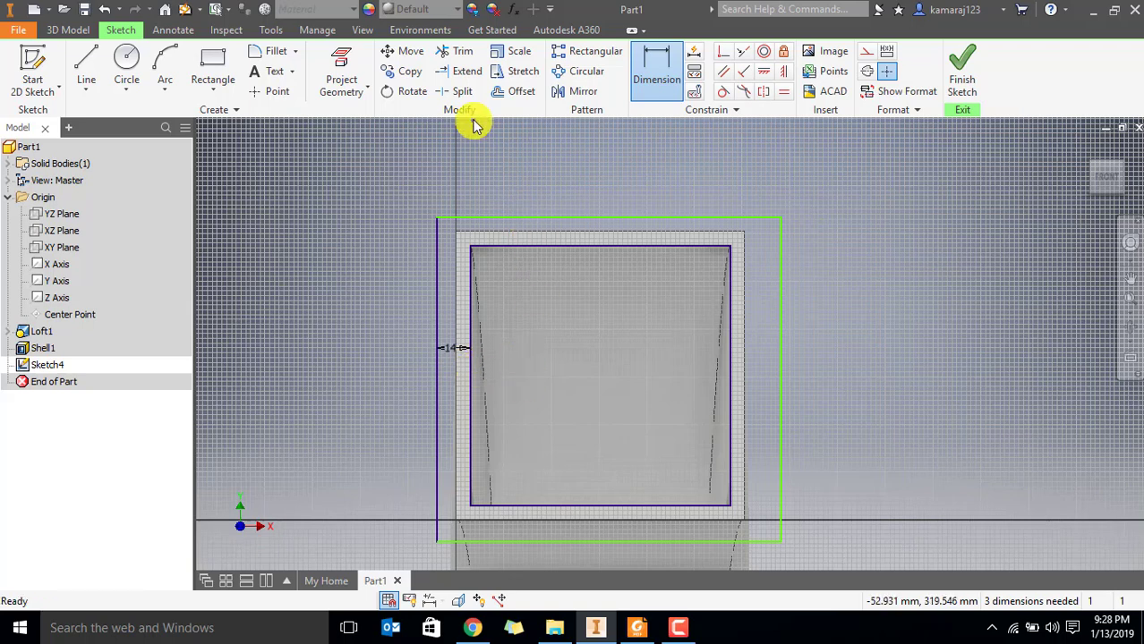
Dimension the rectangles' right gap as 14 mm and place the outer rectangle's upper edge 14 mm above the duct's outer edge
click(659, 59)
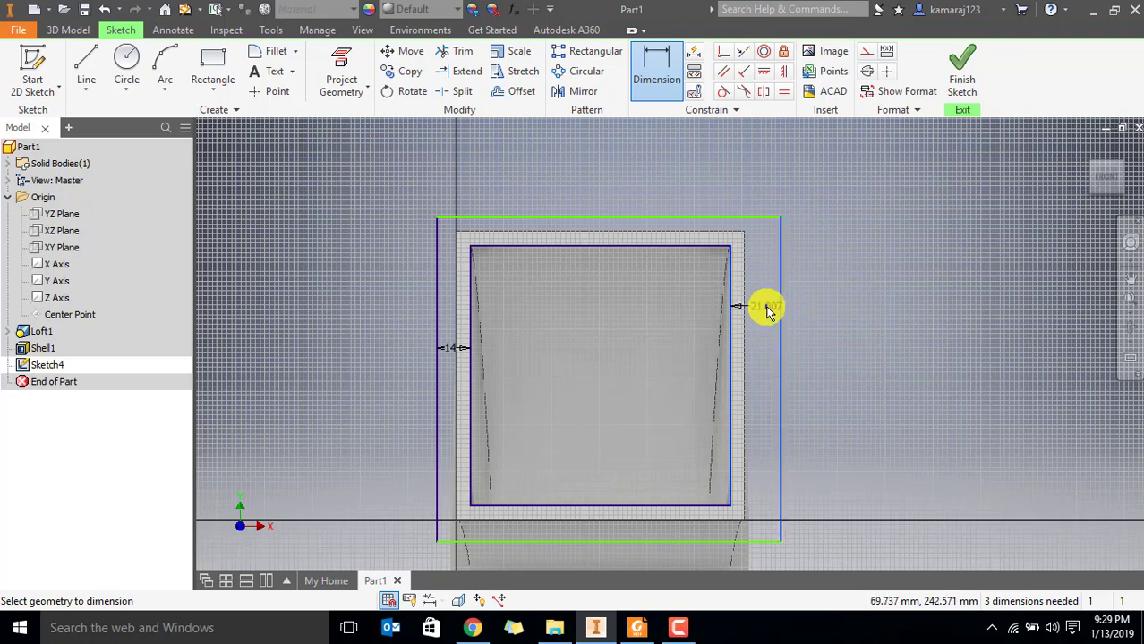
click(767, 311)
key(Return)
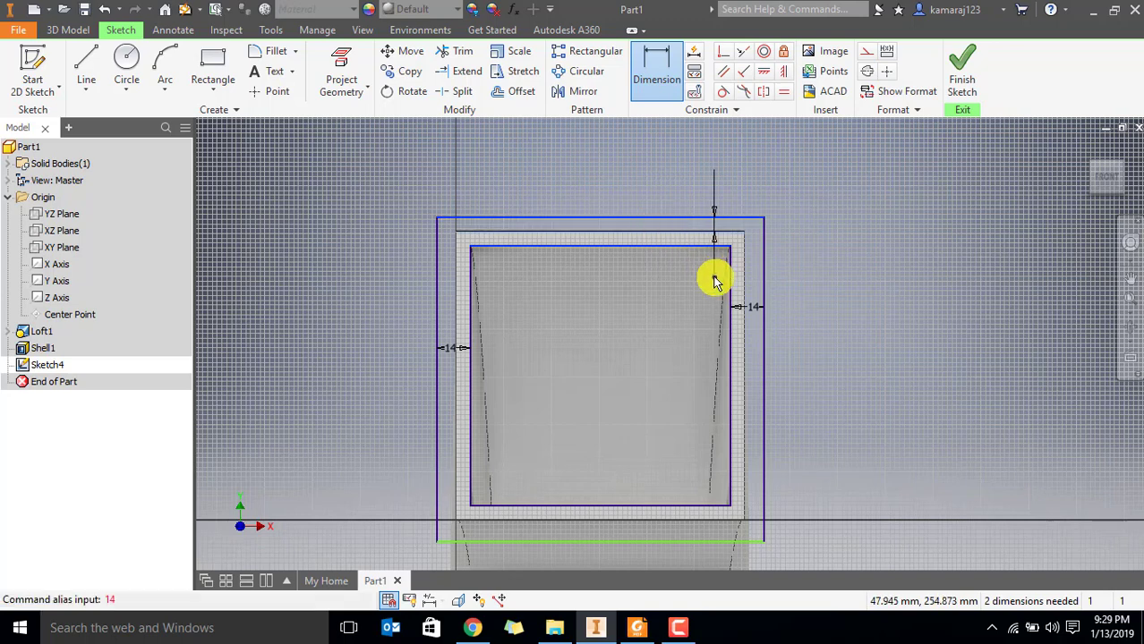
click(714, 237)
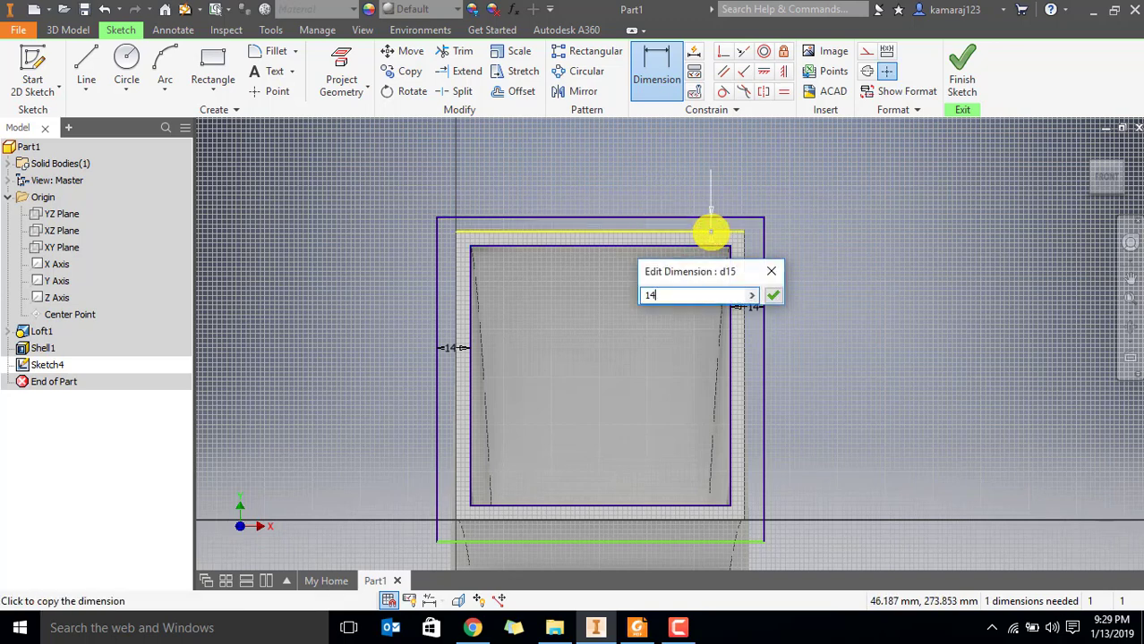
key(Return)
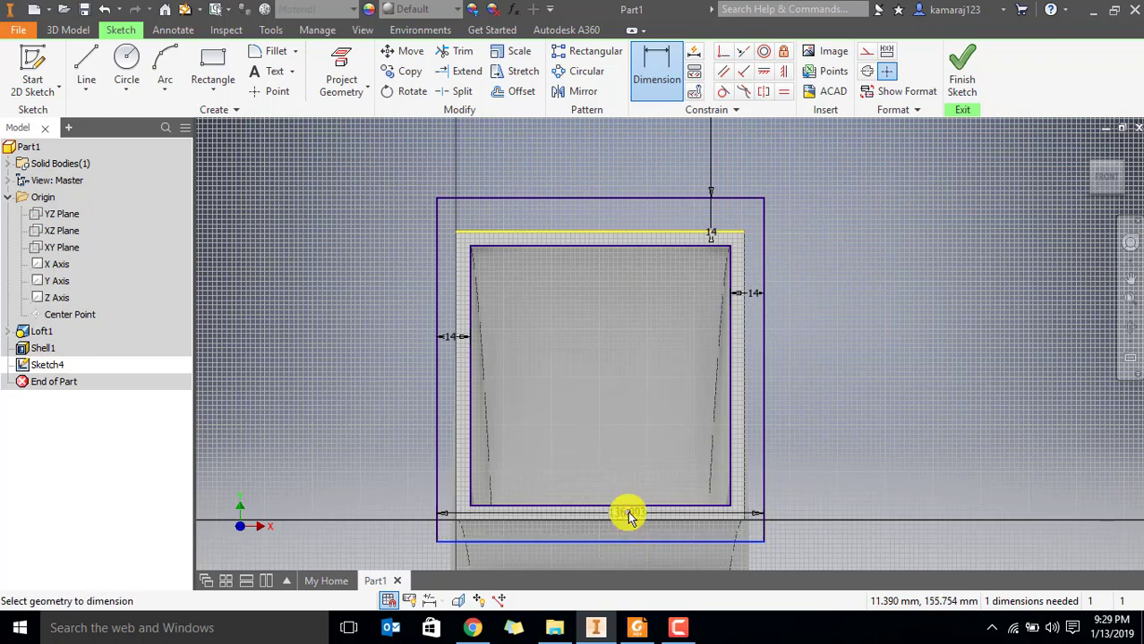
Try to dimension the outer rectangle's lower edge from the edges of the square opening
click(628, 521)
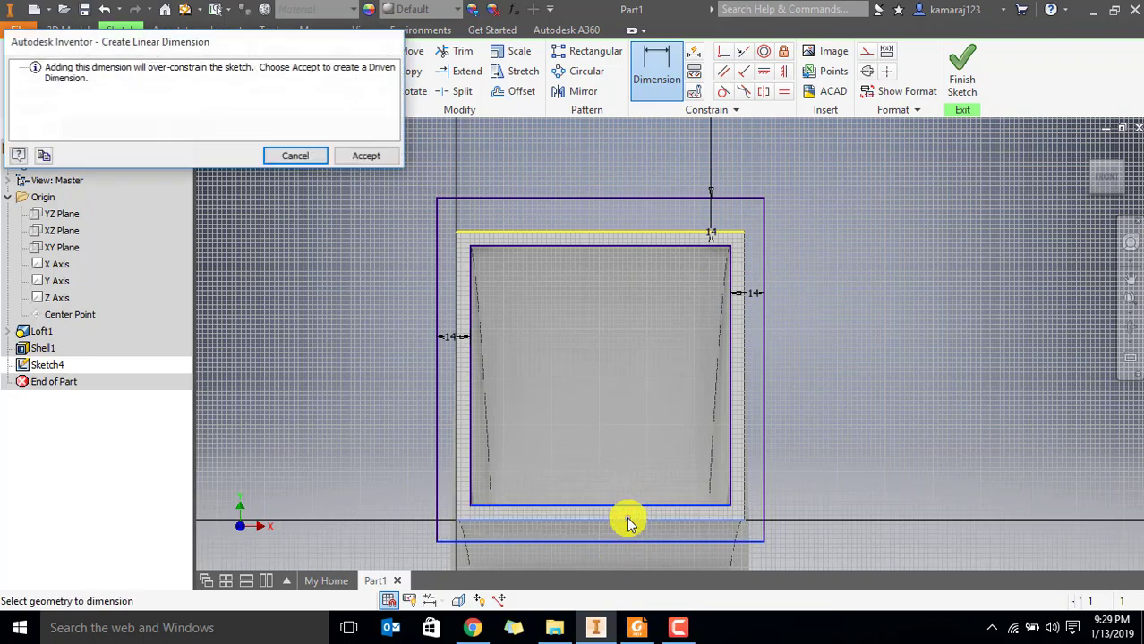
key(Escape)
key(Escape)
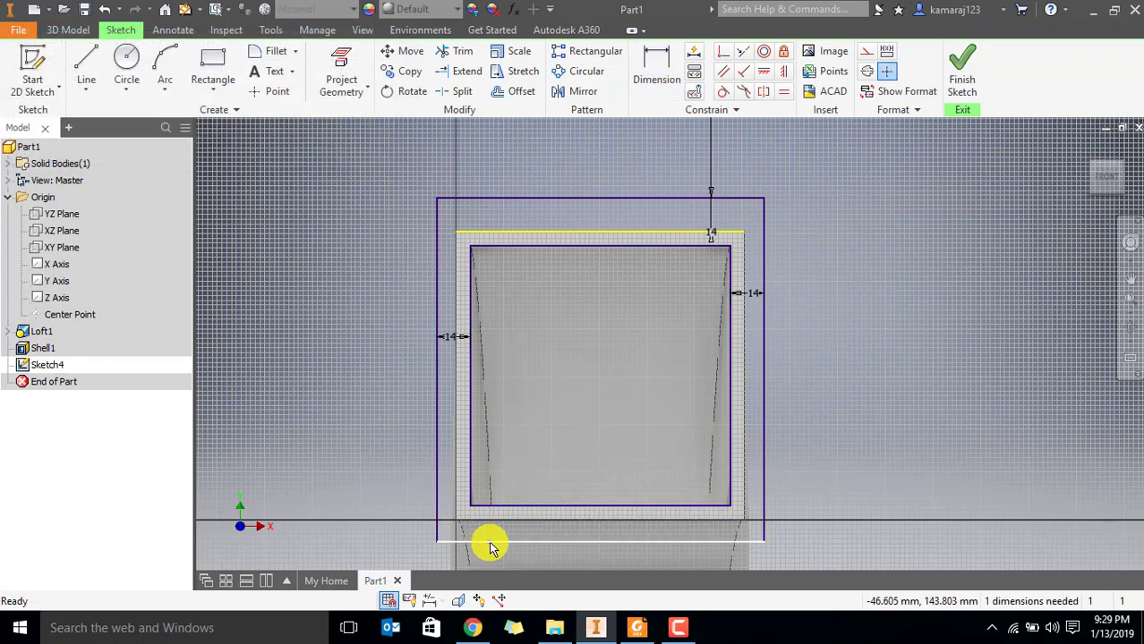
click(490, 541)
click(519, 510)
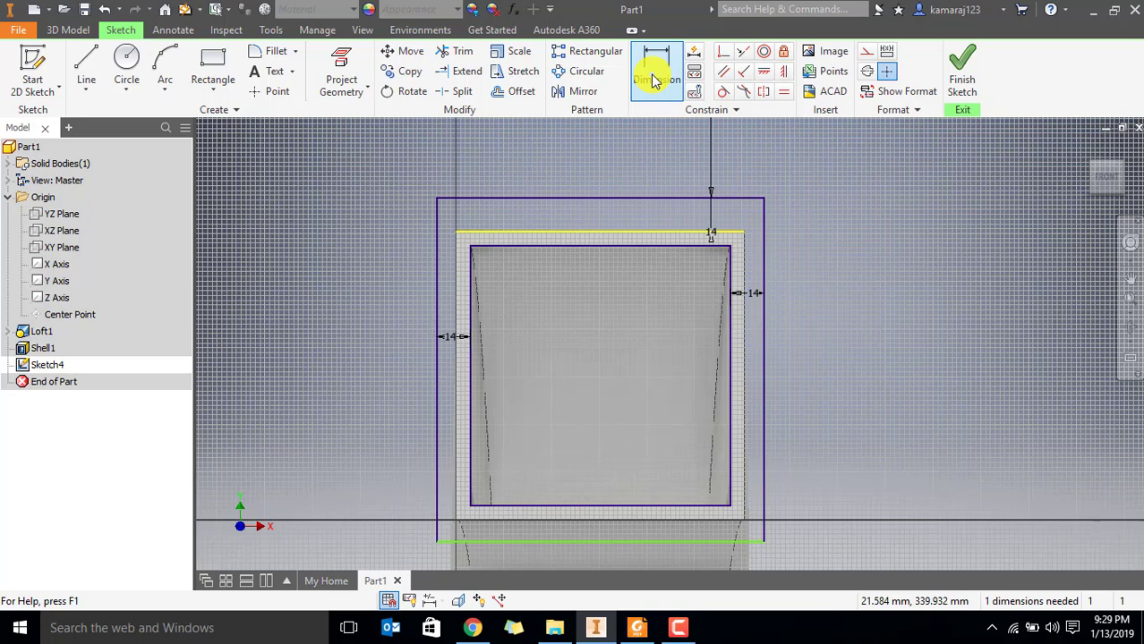
Dimension the lower gap between the inner and outer rectangles as 14 mm
click(653, 81)
click(493, 539)
click(405, 524)
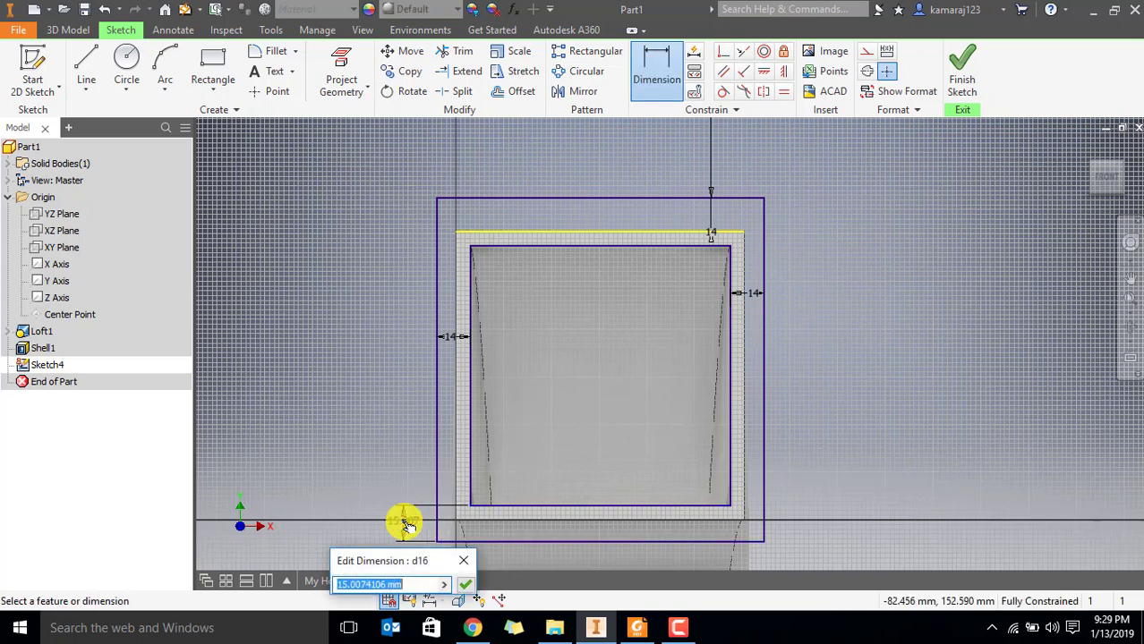
text(14)
key(Return)
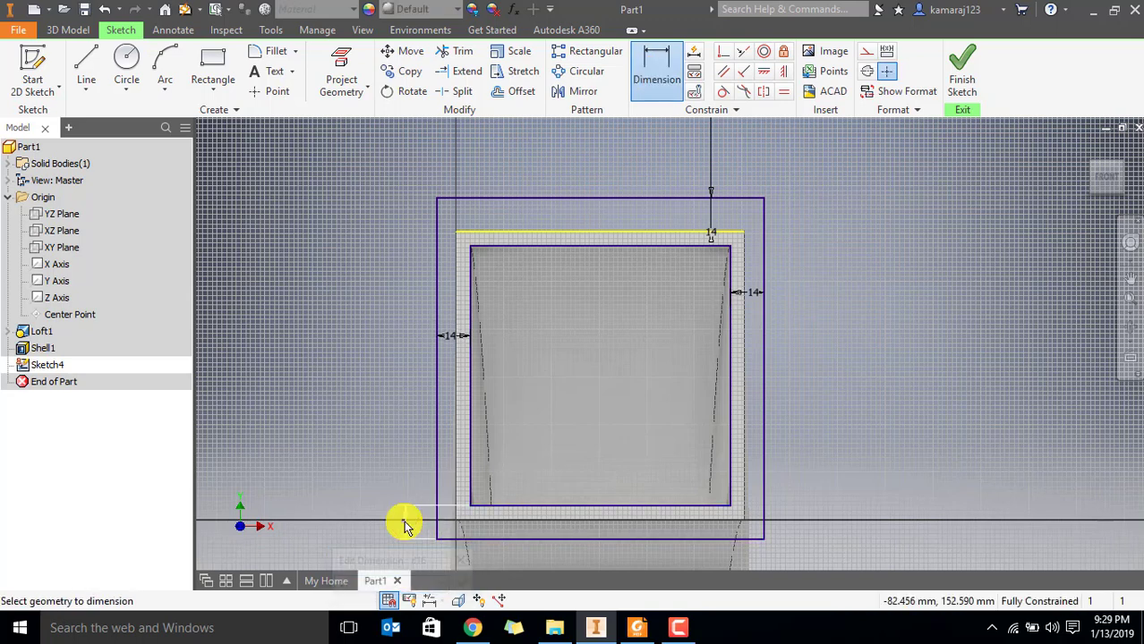
key(Escape)
scroll(727, 197, up, 5)
scroll(718, 209, down, 6)
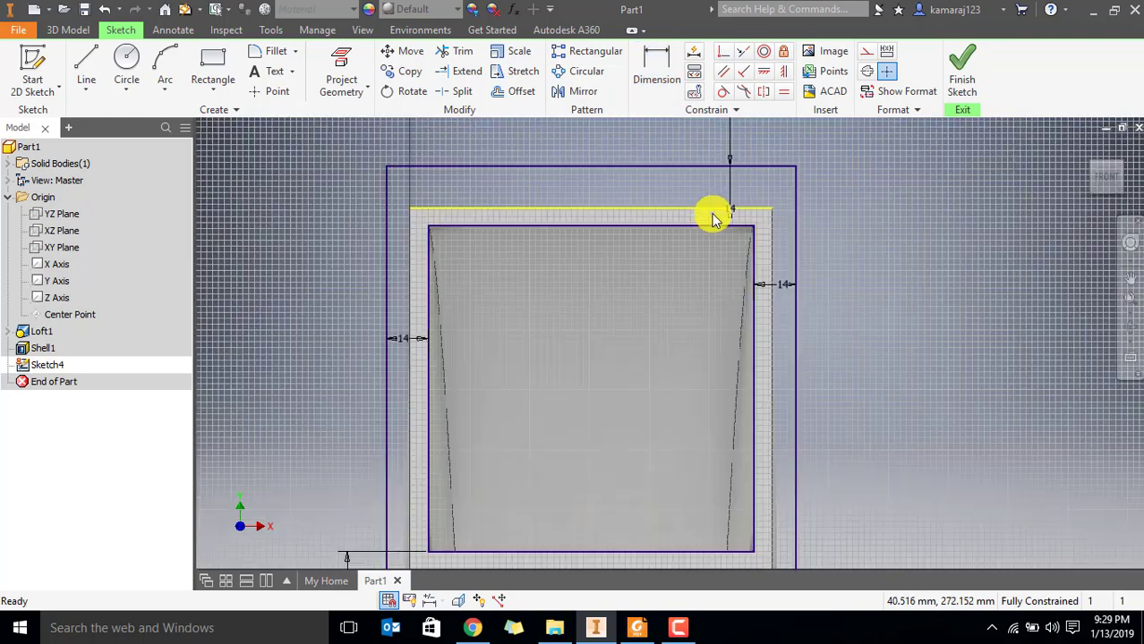
Move the upper 14 mm dimension out beyond the outer rectangle's right edge
middle_drag(710, 225, 639, 263)
mouse_move(669, 238)
mouse_down()
mouse_move(758, 217)
mouse_move(773, 263)
mouse_up()
scroll(748, 381, down, 3)
middle_drag(549, 338, 578, 378)
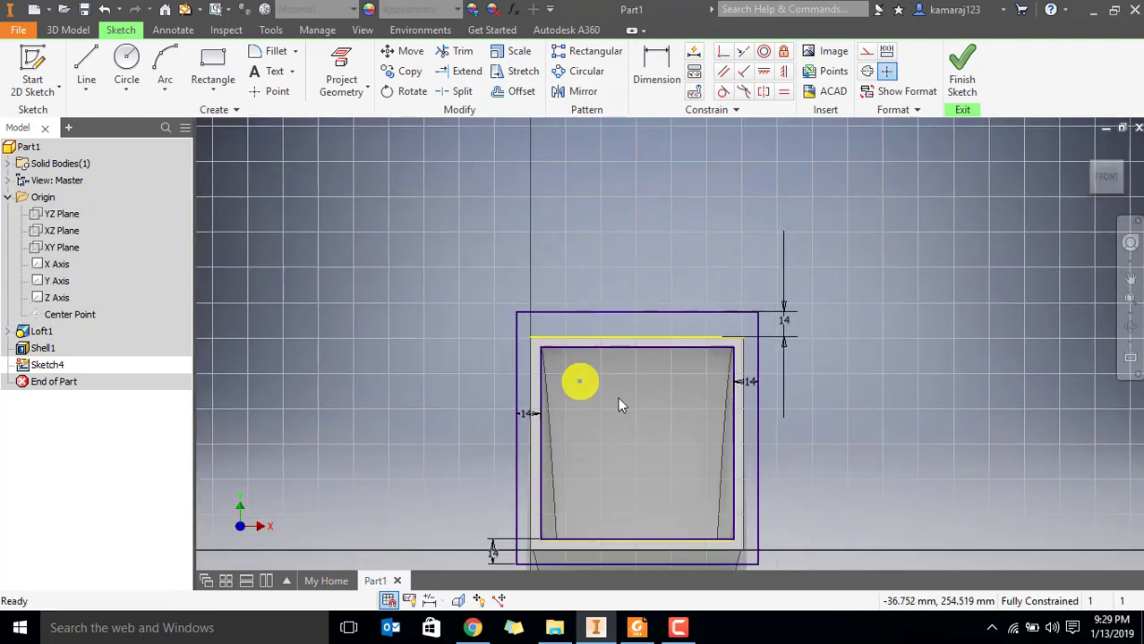
Switch to Par6.pdf in Foxit Reader, examine the flange's corner lug and hole dimensions, and return to Inventor
key(alt+Tab)
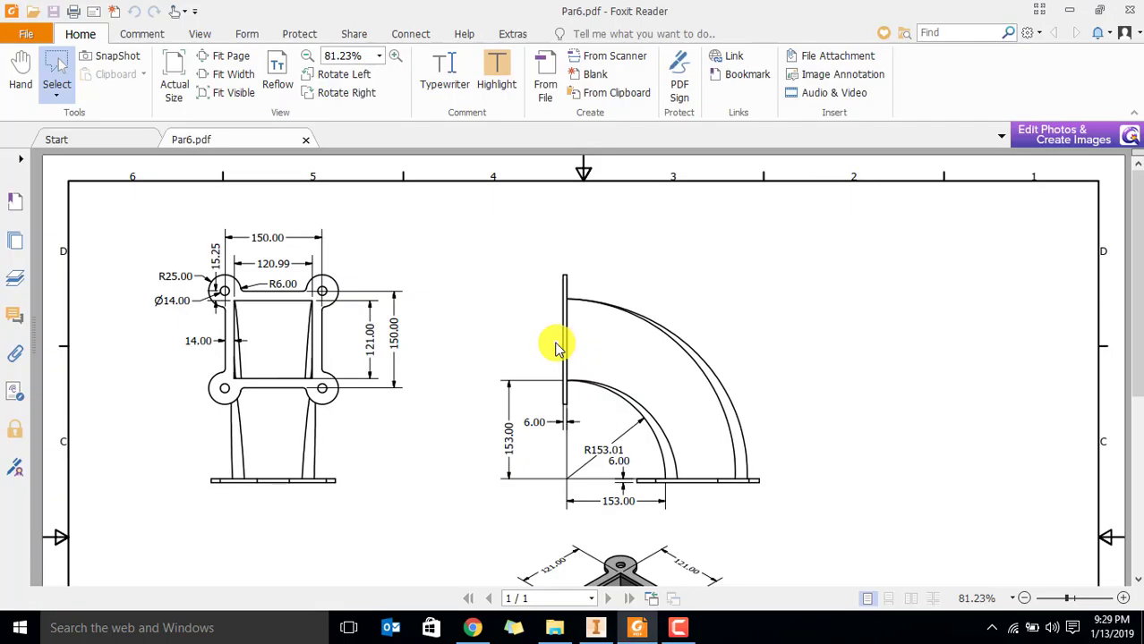
ctrl+scroll(183, 295, up, 4)
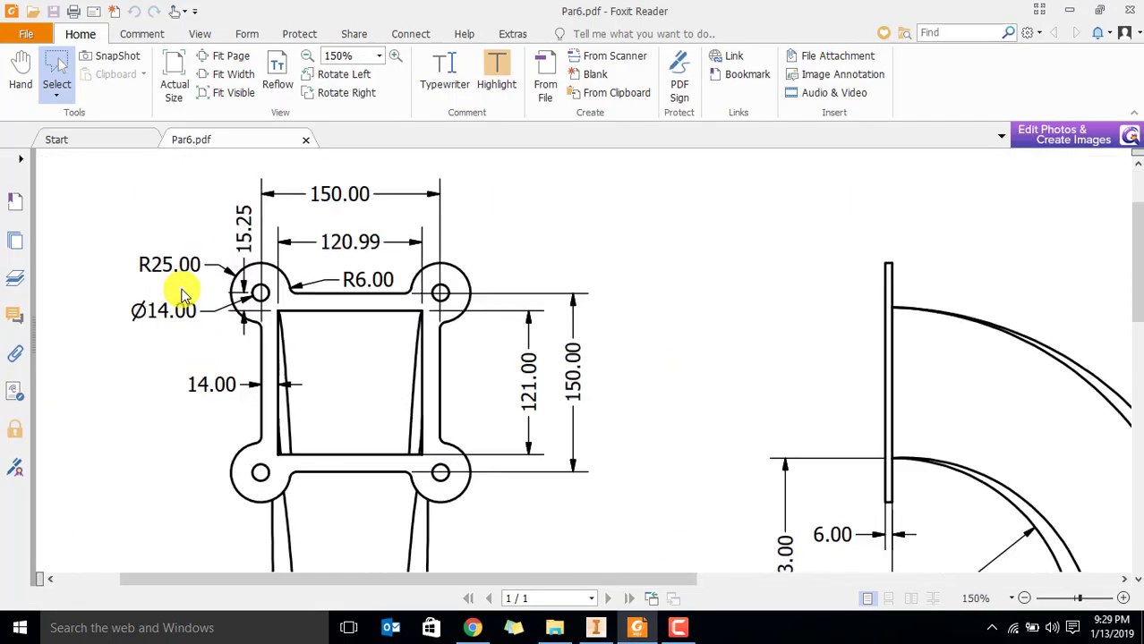
mouse_move(208, 344)
middle_down()
mouse_move(282, 289)
mouse_move(199, 393)
middle_up()
drag(468, 584, 209, 585)
scroll(255, 462, down, 2)
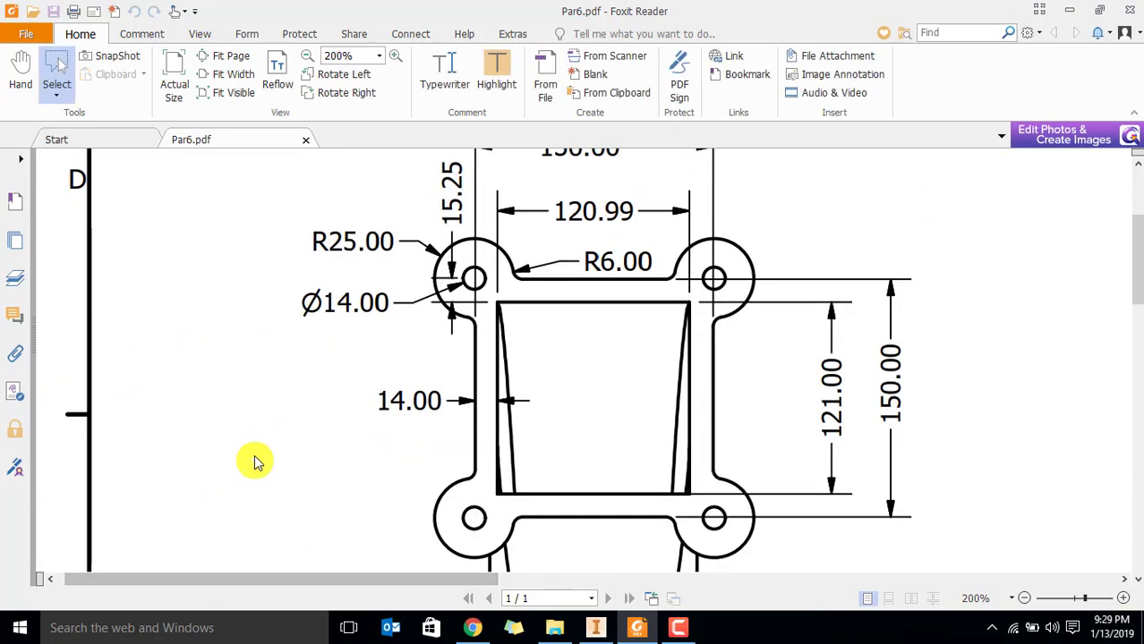
key(alt+Tab)
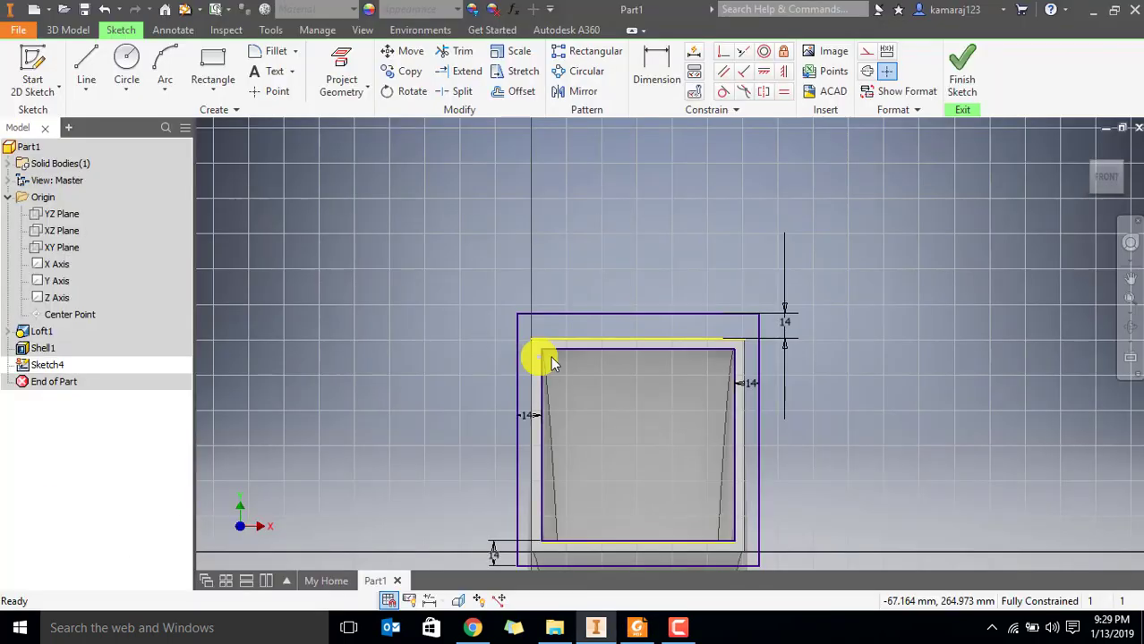
Draw a 50 mm diameter circle centred on the outer rectangle's upper-left corner
click(126, 64)
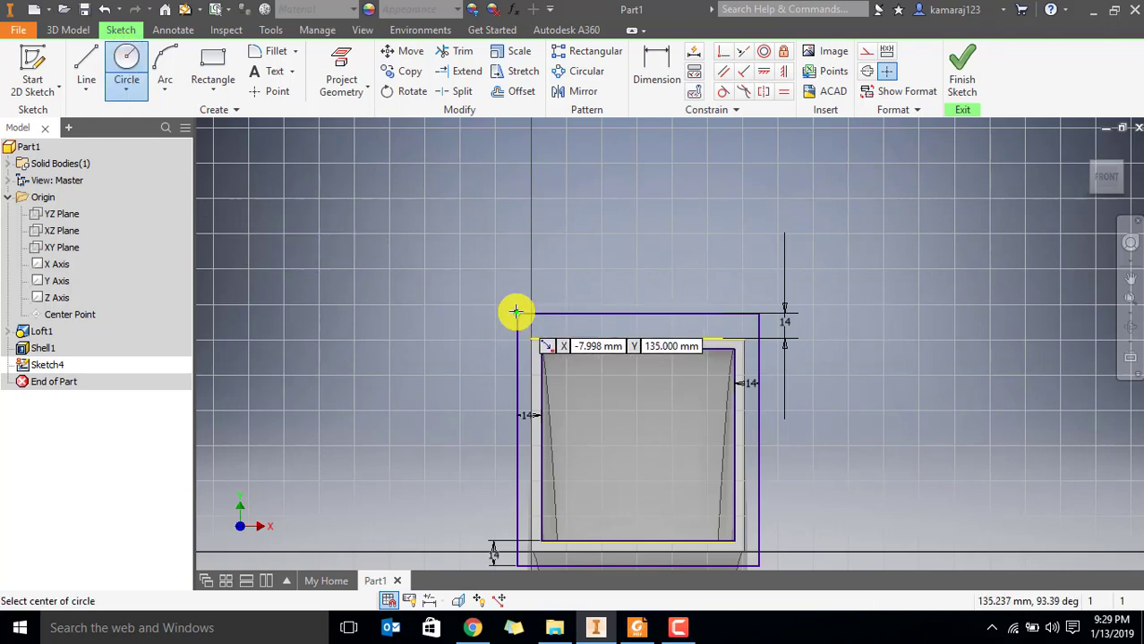
click(517, 315)
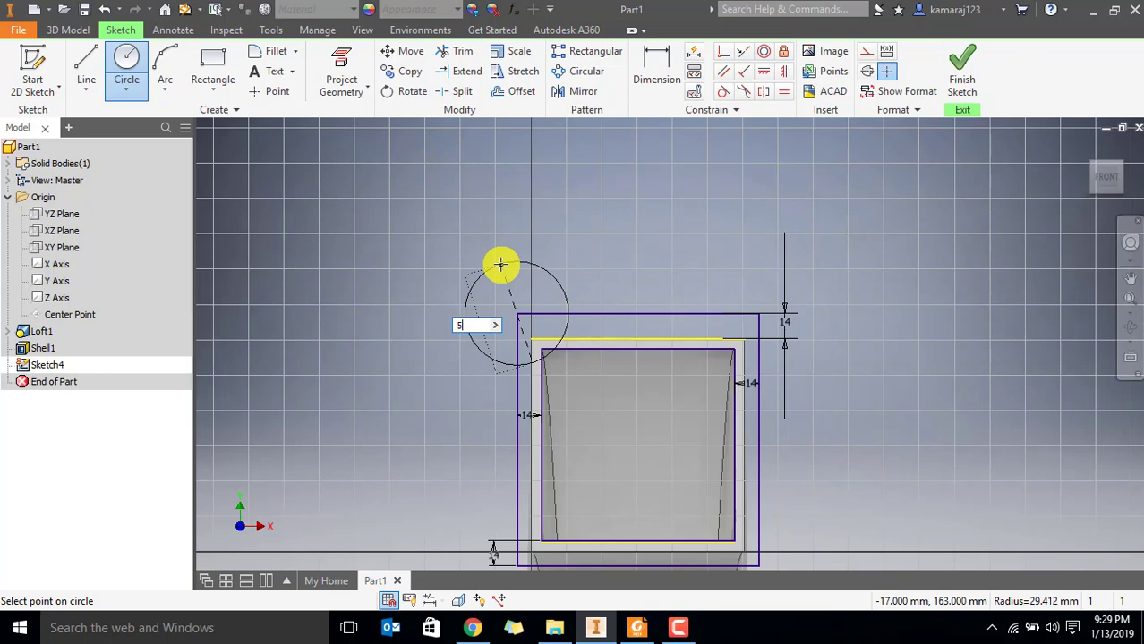
text(50)
key(Return)
key(Escape)
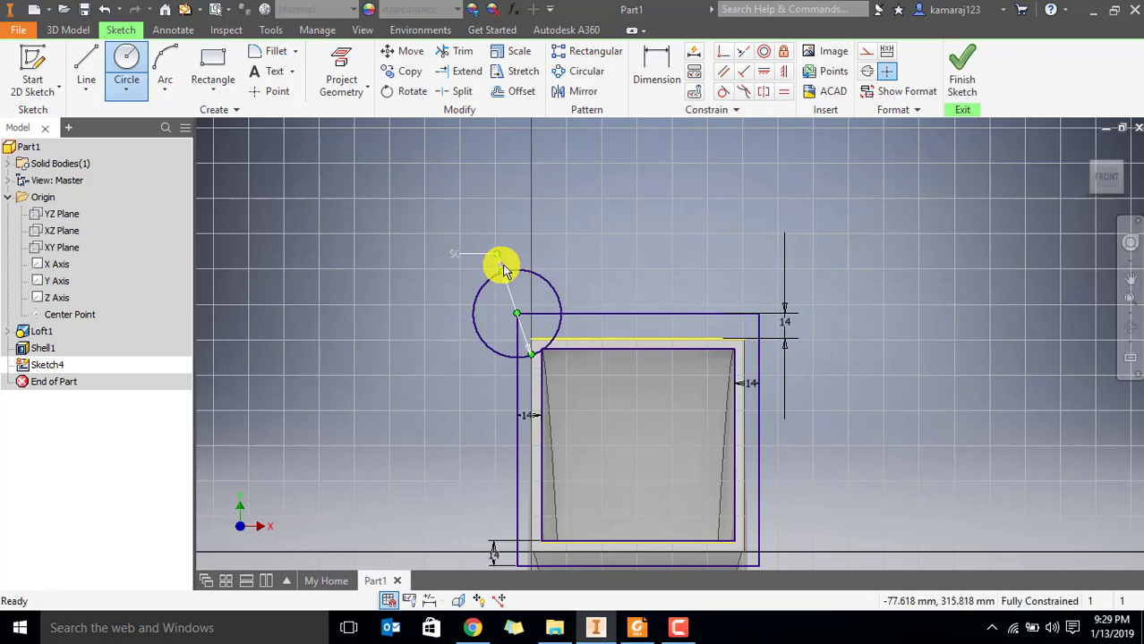
Trim the outer rectangle's corner lines inside the circle and the part of the circle lying inside the flange outline
scroll(563, 384, up, 4)
scroll(512, 275, down, 4)
mouse_move(495, 205)
middle_down()
mouse_move(495, 231)
mouse_move(448, 260)
mouse_move(480, 309)
middle_up()
click(457, 51)
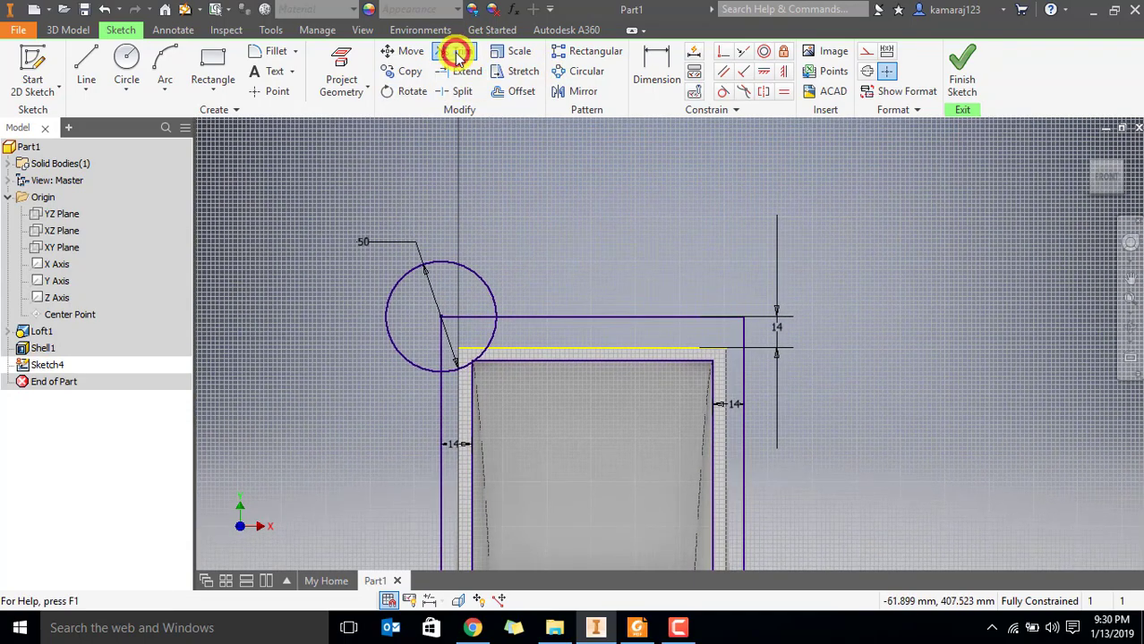
click(466, 317)
click(440, 349)
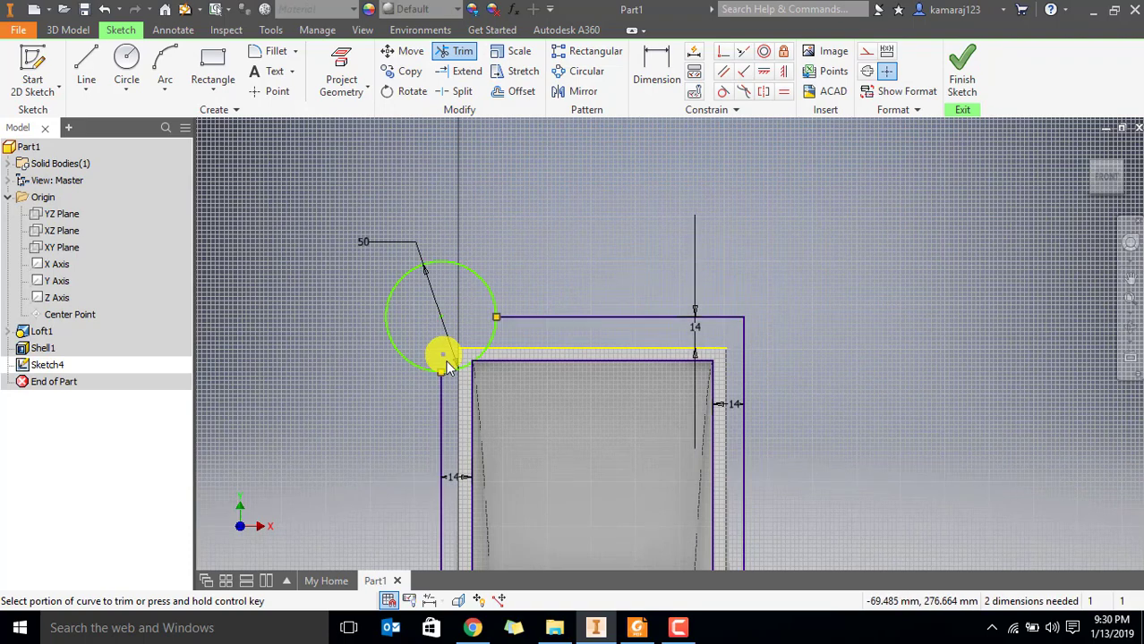
click(491, 332)
Remove the leftover arc fragment at the inner rectangle's upper-left corner
scroll(458, 373, down, 5)
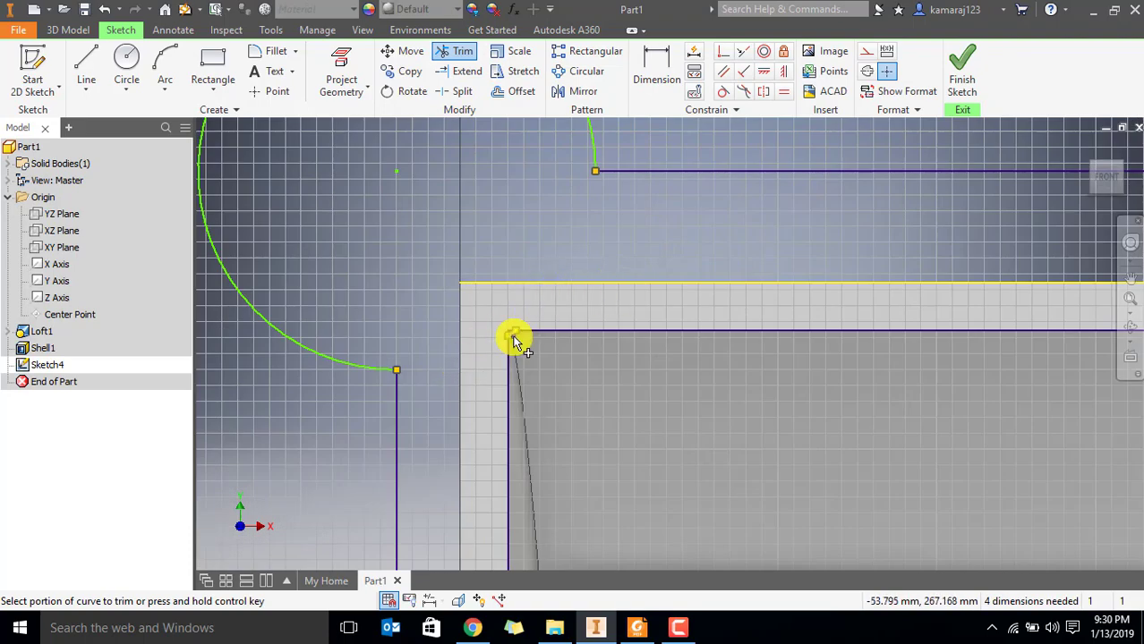
scroll(517, 341, down, 3)
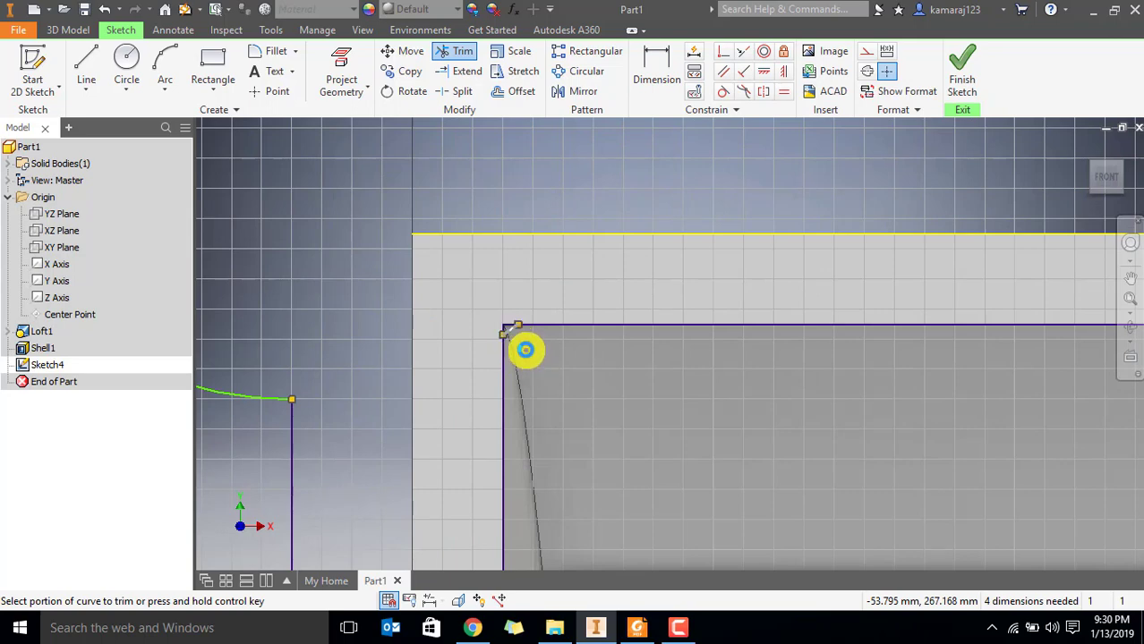
key(Escape)
scroll(526, 350, down, 6)
scroll(380, 244, up, 3)
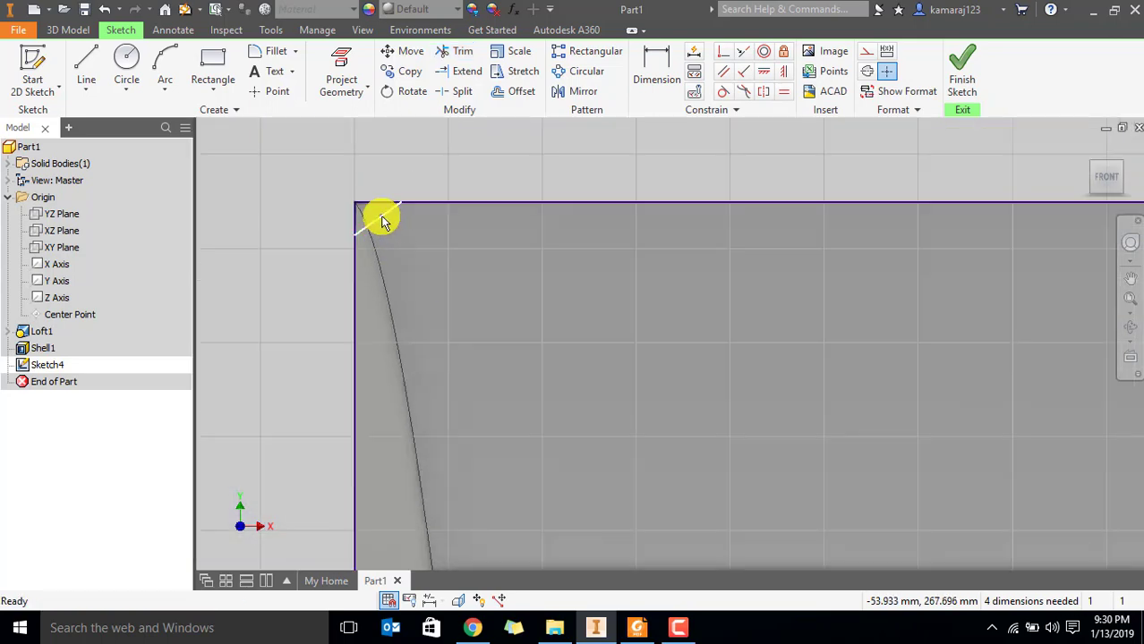
scroll(405, 253, up, 5)
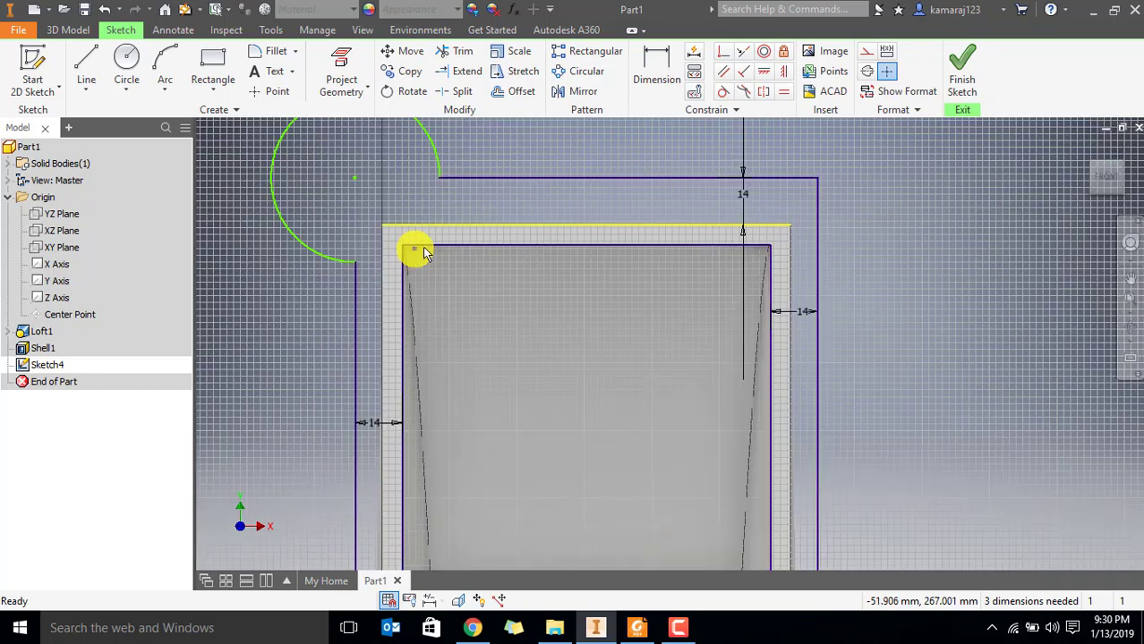
Dimension the trimmed corner arc with a 25 mm radius
mouse_move(413, 248)
middle_down()
mouse_move(476, 255)
mouse_move(523, 320)
middle_up()
click(657, 63)
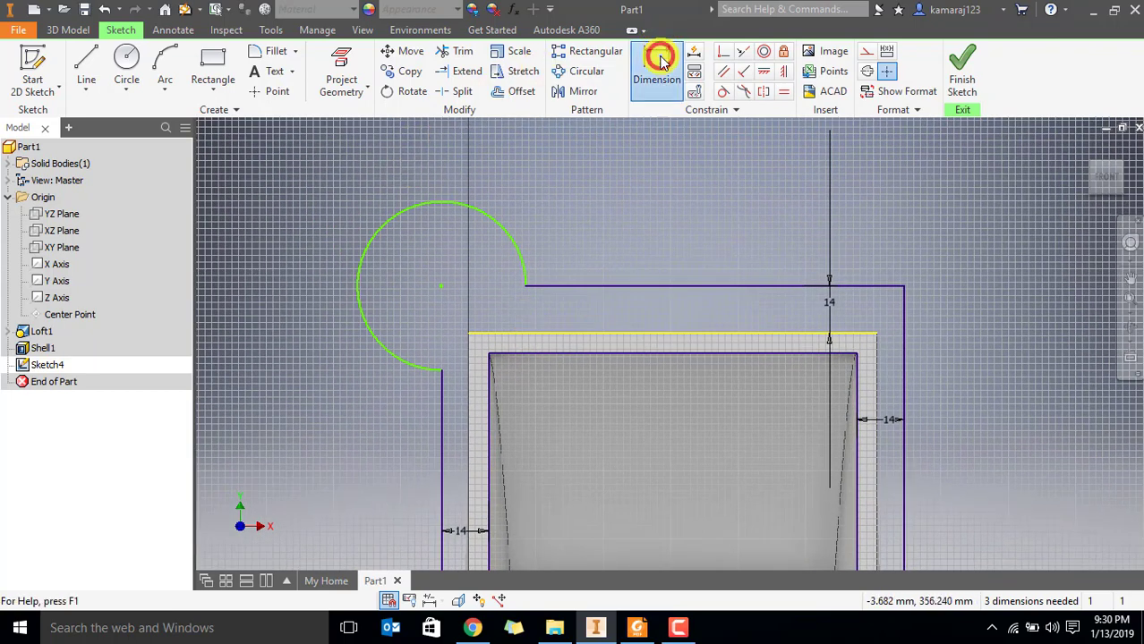
click(383, 220)
click(338, 222)
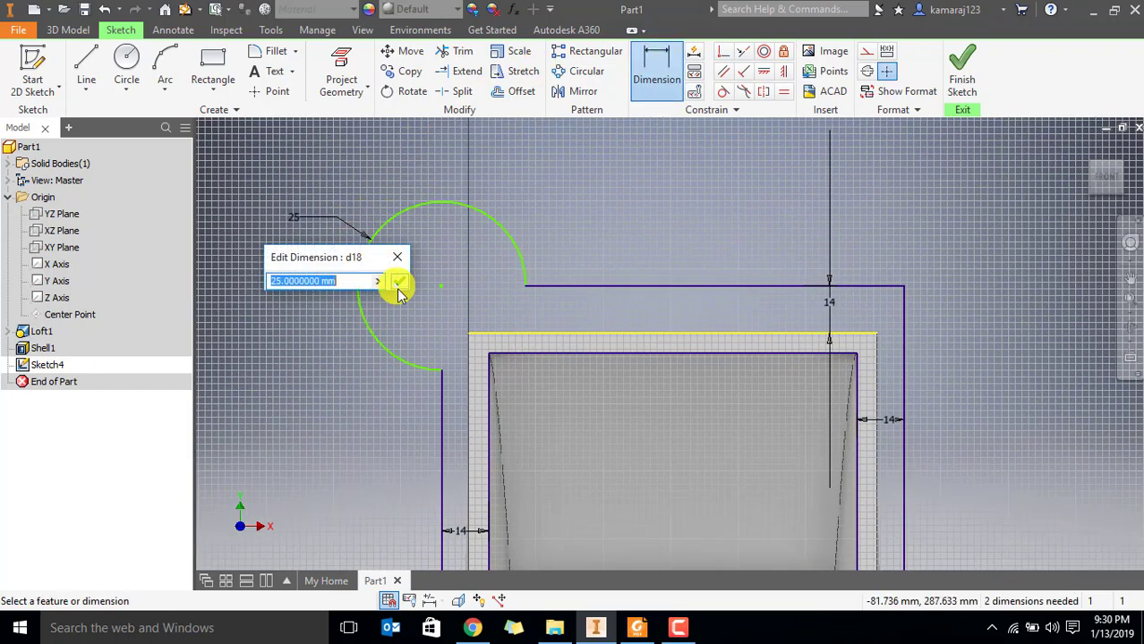
click(398, 283)
key(Escape)
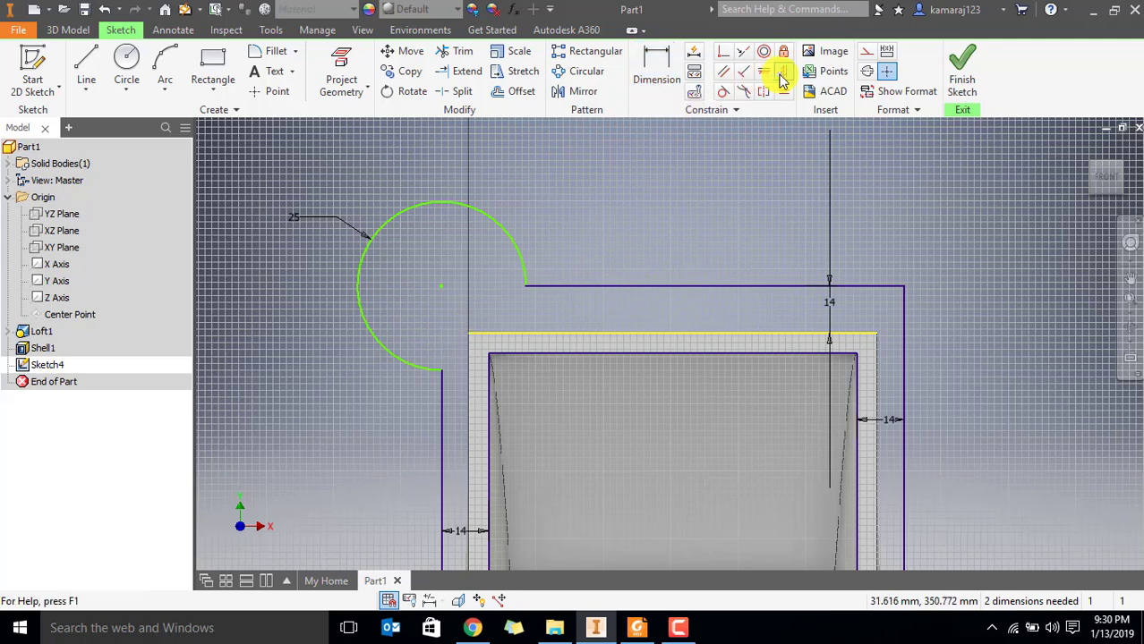
Constrain the corner arc's centre vertically in line with its lower endpoint and horizontally in line with its right endpoint
click(783, 72)
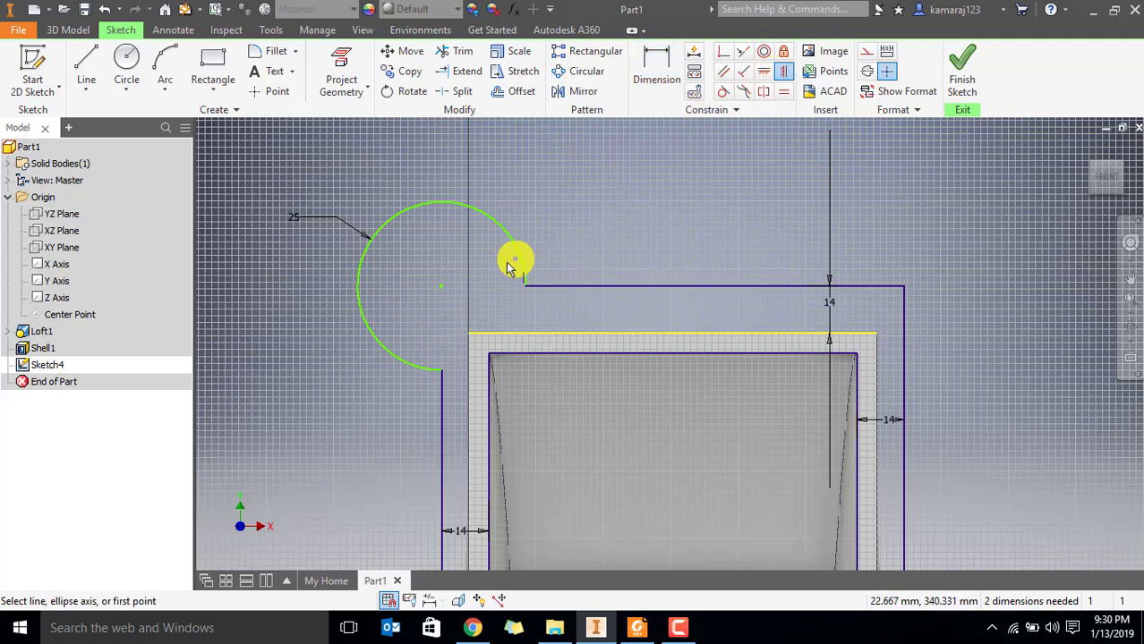
click(440, 287)
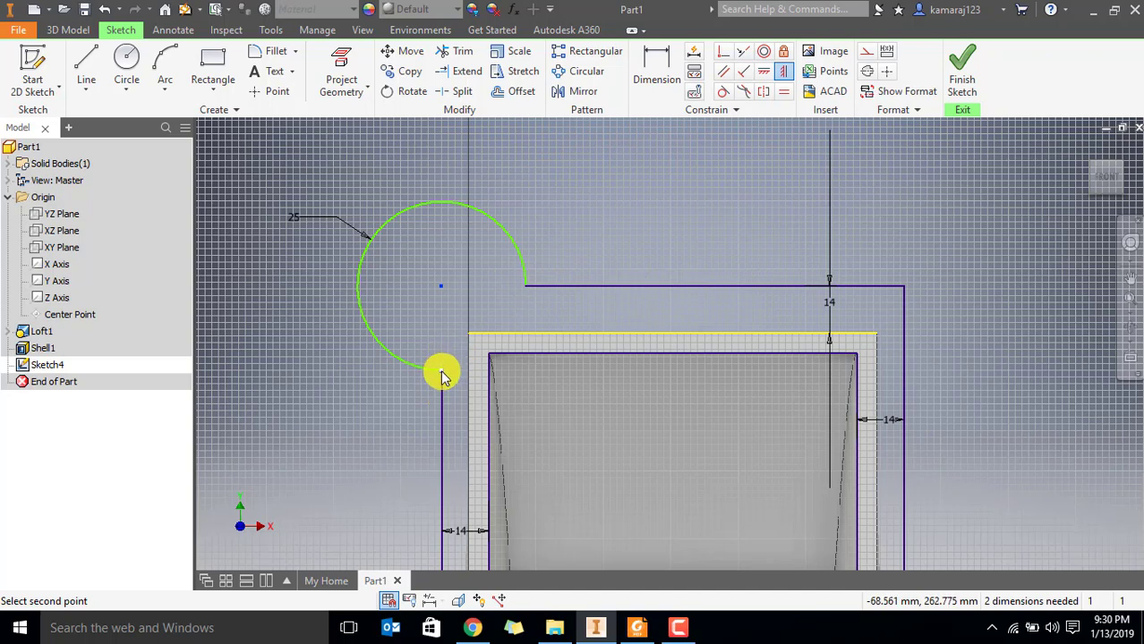
click(760, 75)
click(441, 288)
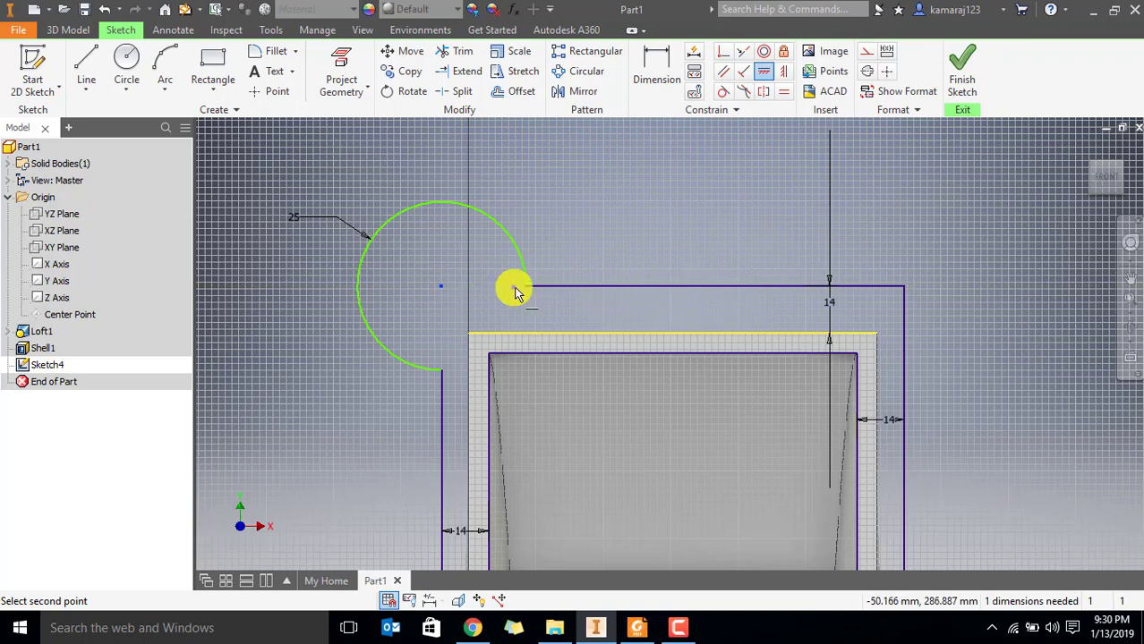
click(529, 291)
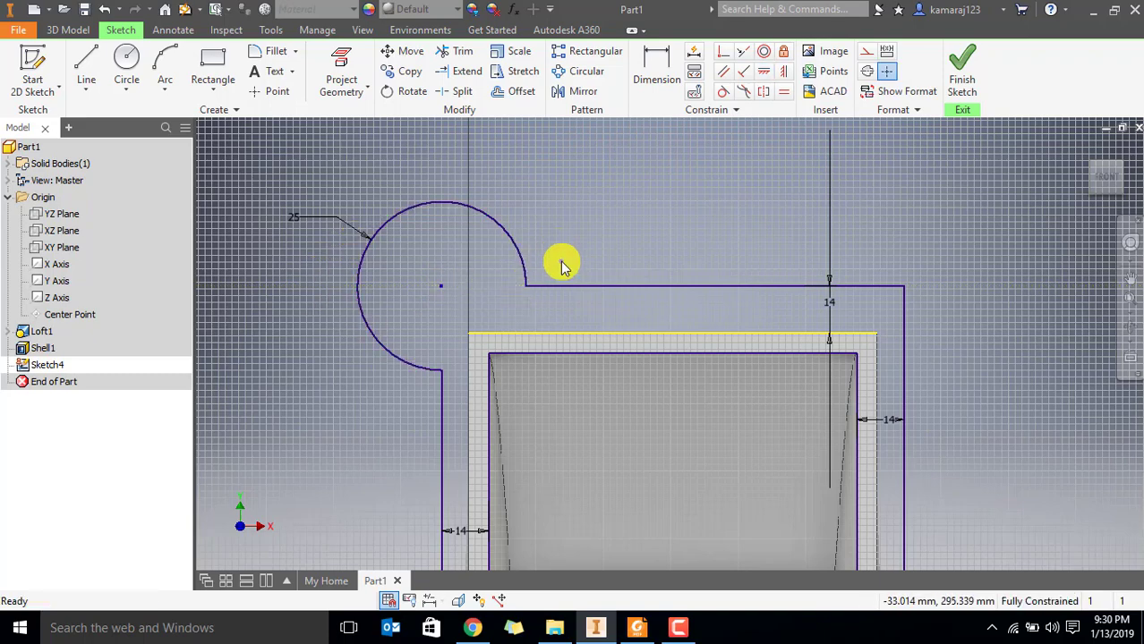
Check the corner hole size in Par6.pdf, then draw a 14 mm diameter circle at the corner arc's centre
scroll(562, 261, down, 4)
middle_drag(601, 333, 534, 306)
key(alt+Tab)
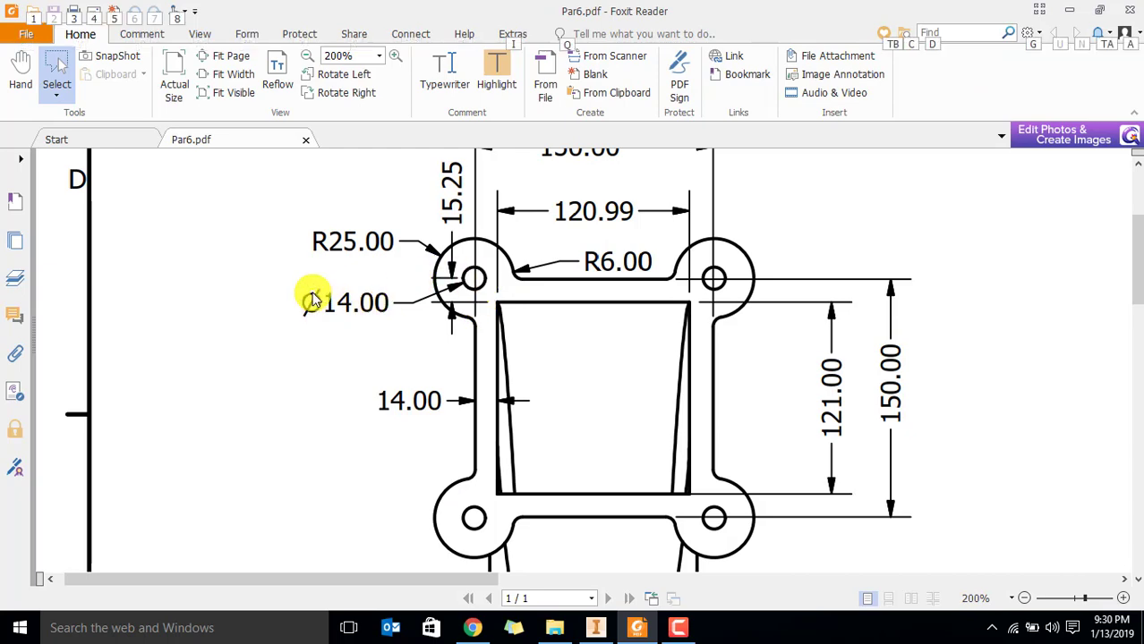
key(alt+Tab)
click(130, 72)
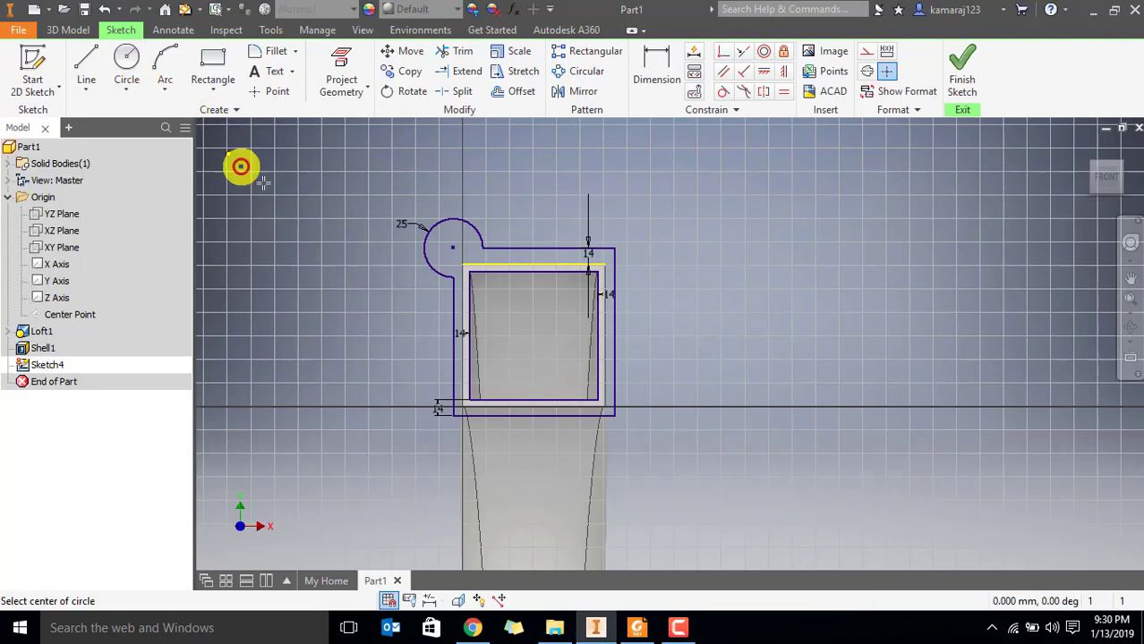
scroll(419, 238, up, 5)
click(531, 267)
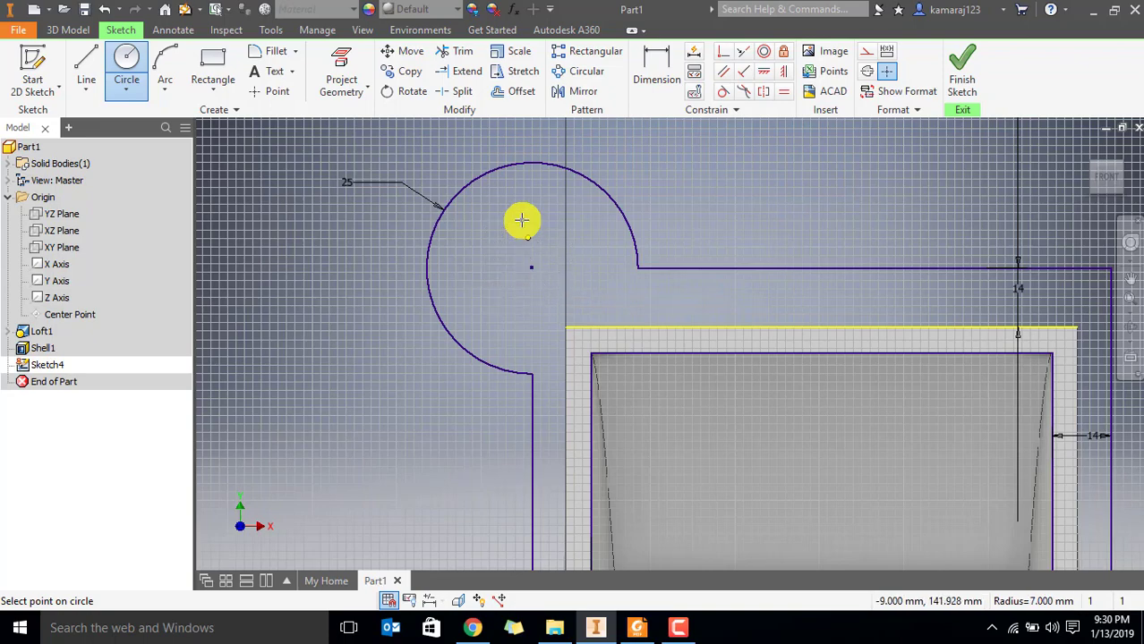
click(522, 220)
key(Escape)
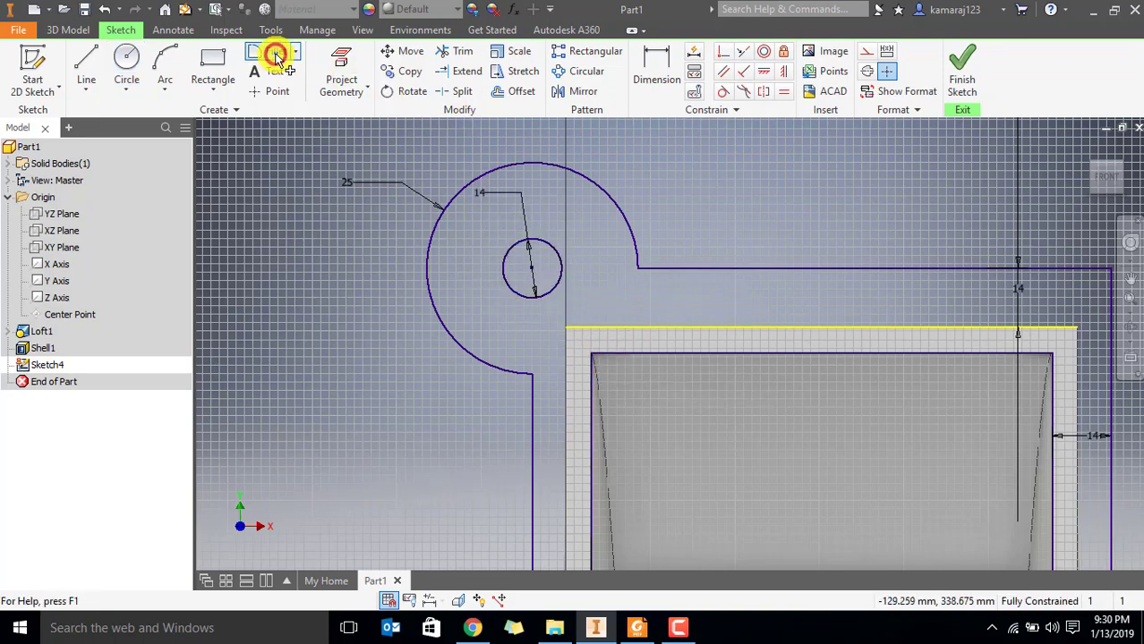
Check the fillet radius in Par6.pdf, then add 6 mm fillets where the corner arc meets the flange's upper and left edges
click(277, 55)
key(alt+Tab)
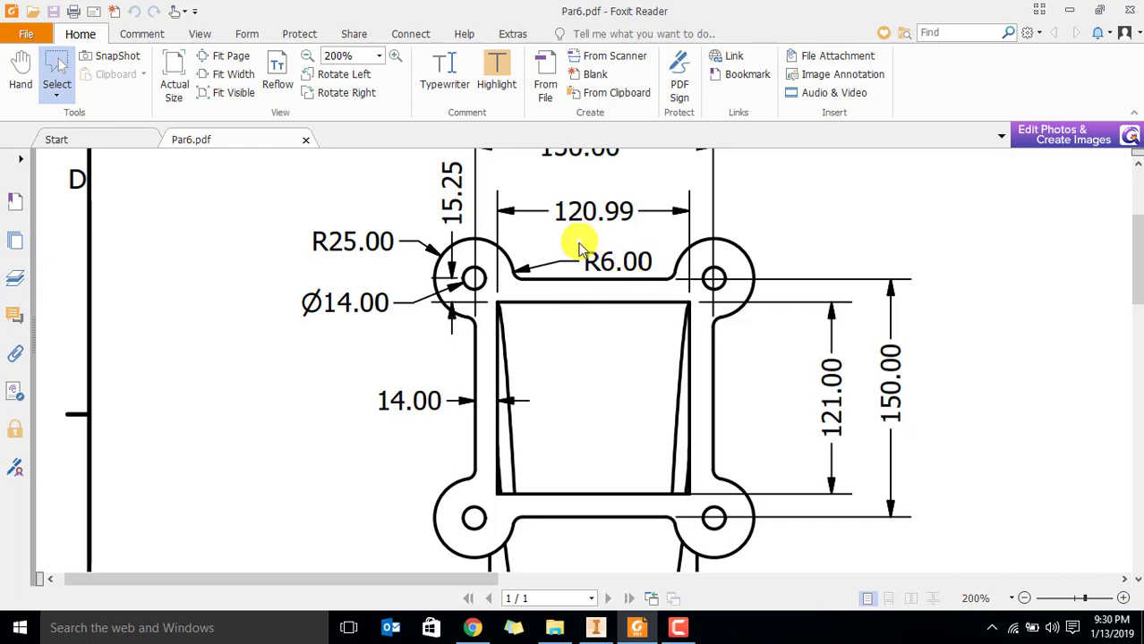
key(alt+Tab)
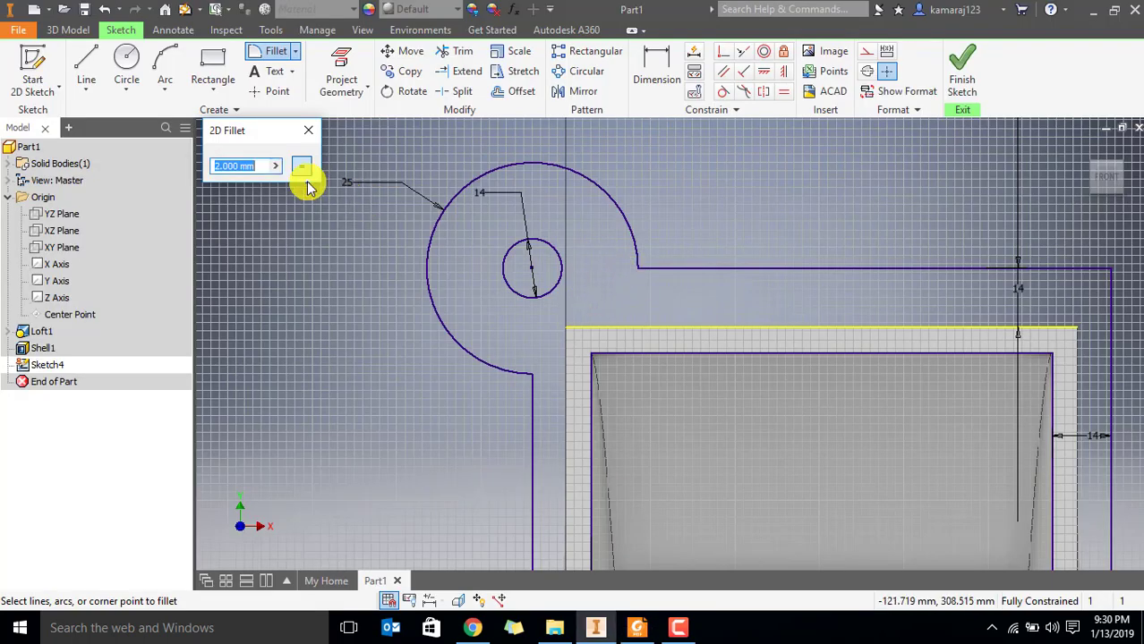
click(635, 256)
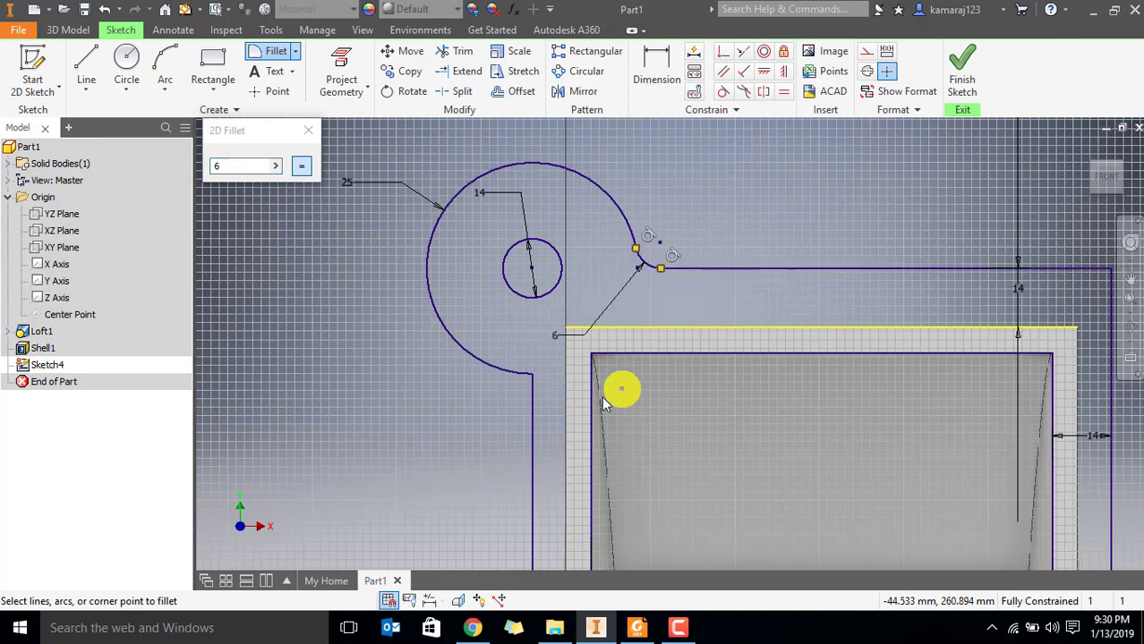
click(524, 376)
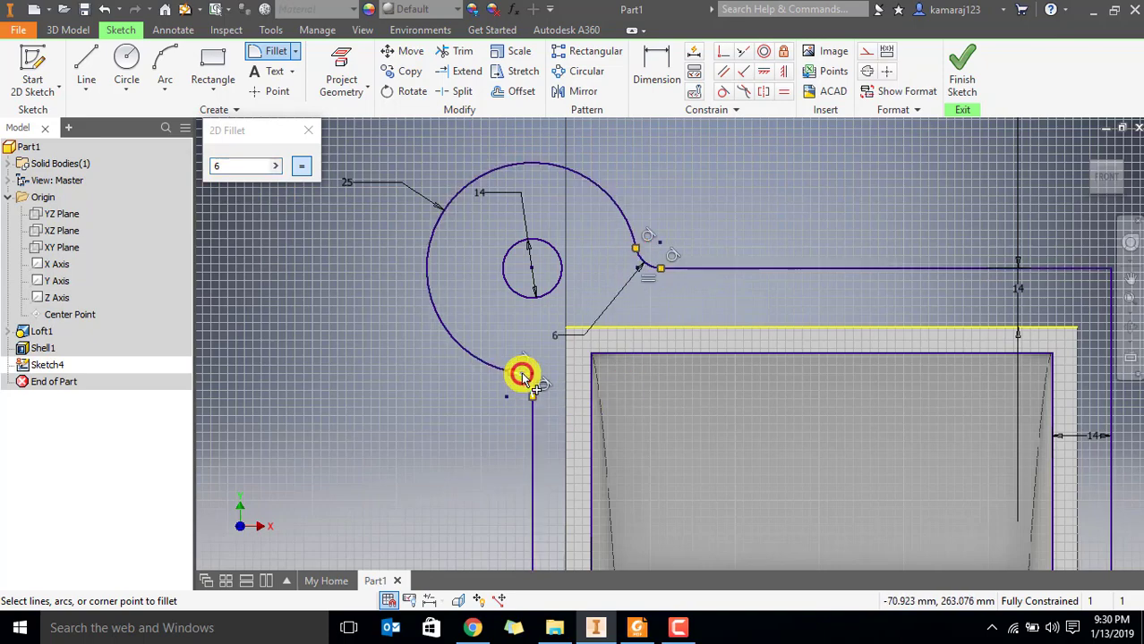
key(Escape)
scroll(619, 333, down, 3)
mouse_move(715, 403)
middle_down()
mouse_move(669, 377)
mouse_move(564, 361)
mouse_move(498, 311)
middle_up()
scroll(580, 360, down, 3)
scroll(498, 312, up, 3)
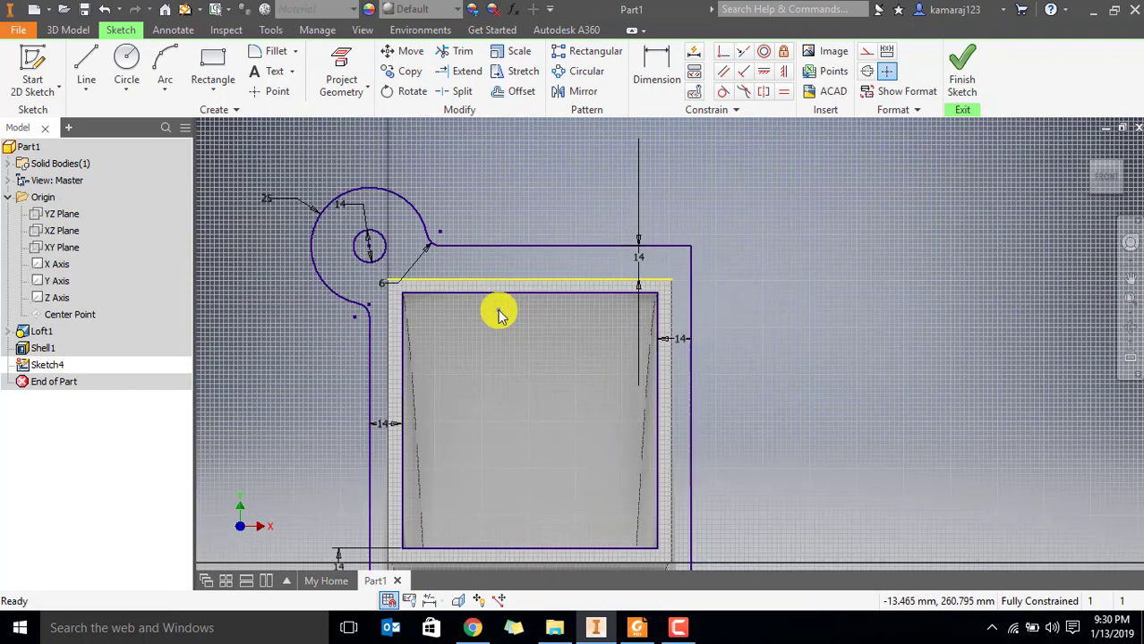
scroll(532, 333, down, 3)
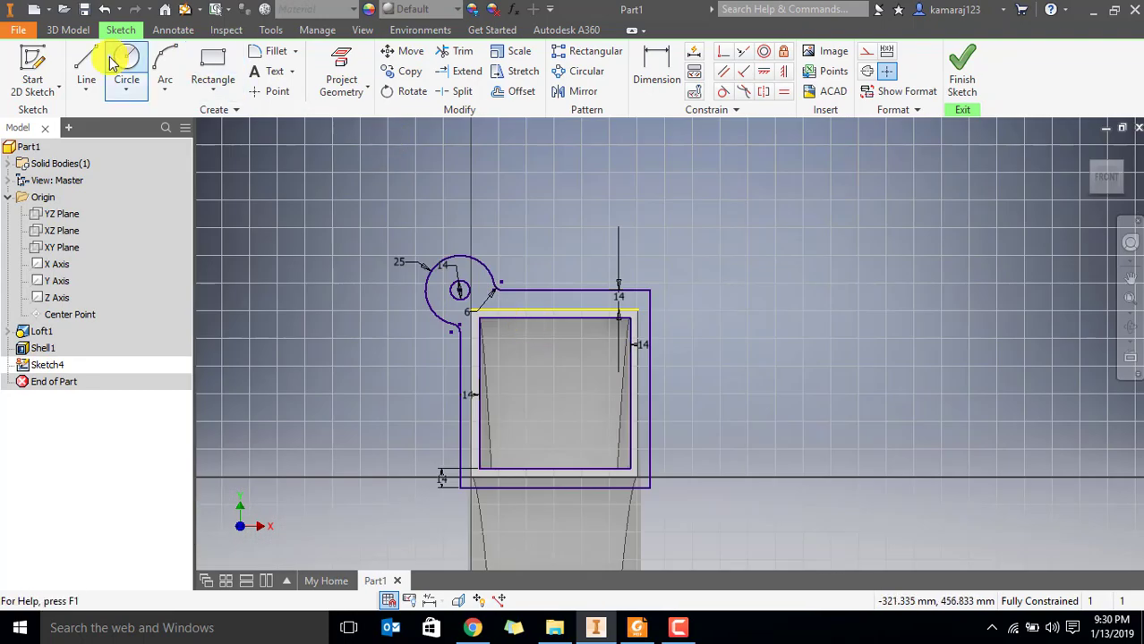
click(86, 70)
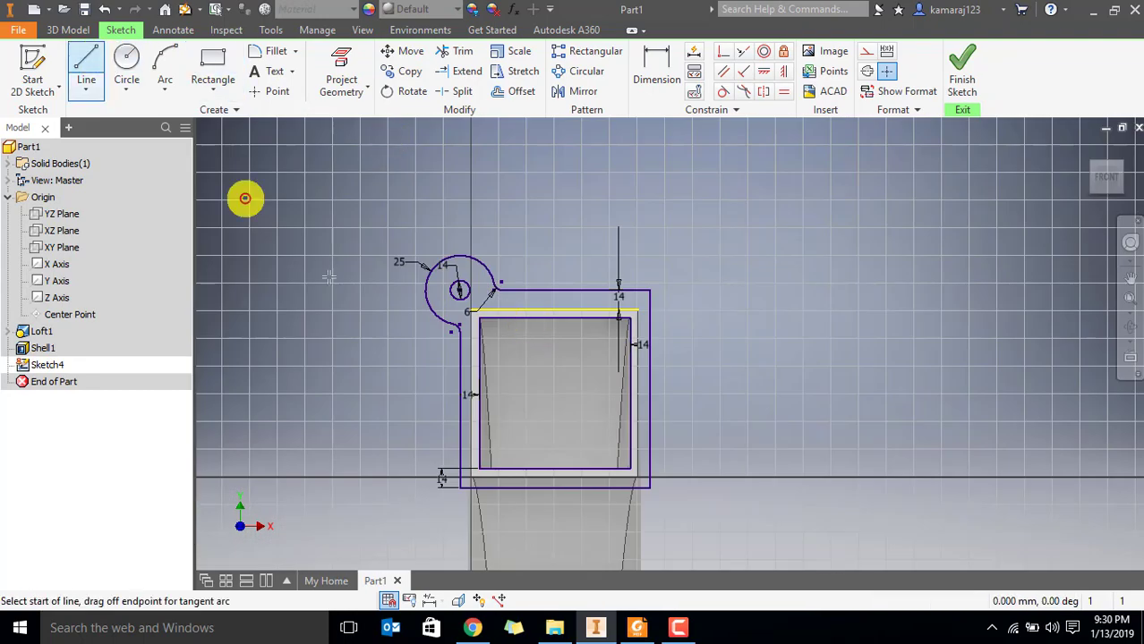
click(459, 408)
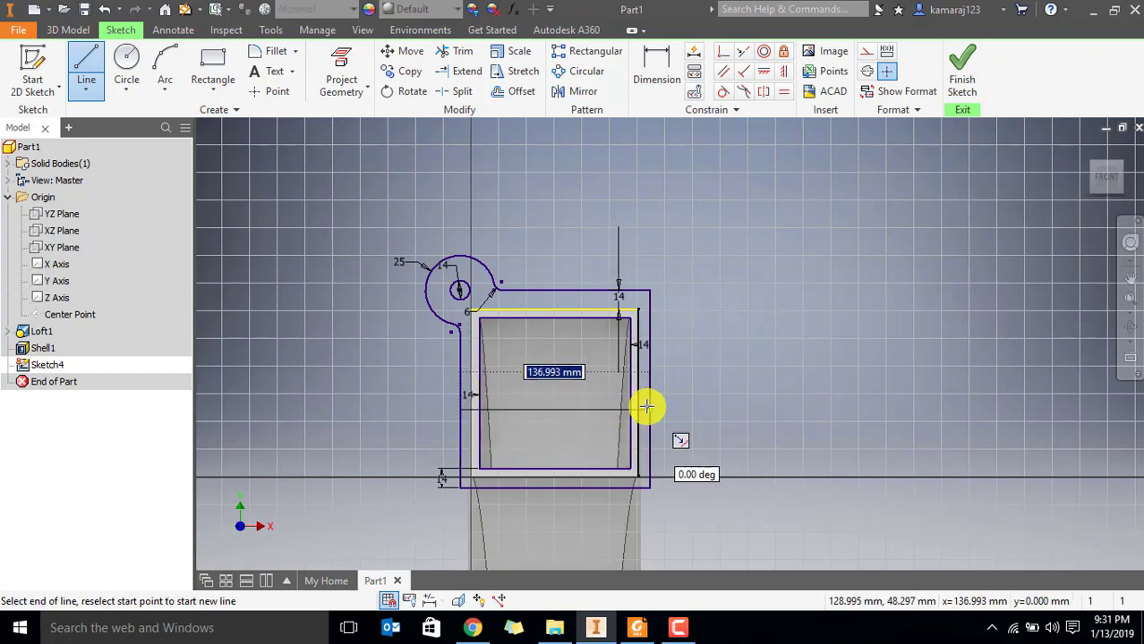
key(Escape)
key(Escape)
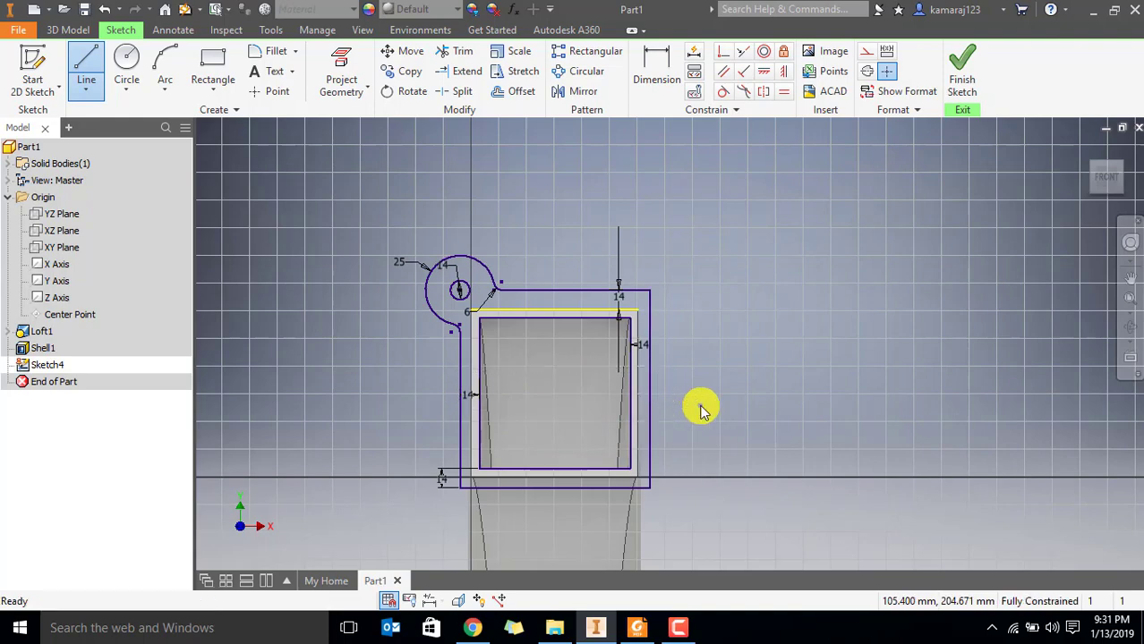
Draw a vertical line from the midpoint of the inner rectangle's upper edge to the midpoint of its lower edge
middle_drag(573, 394, 523, 307)
scroll(524, 307, up, 5)
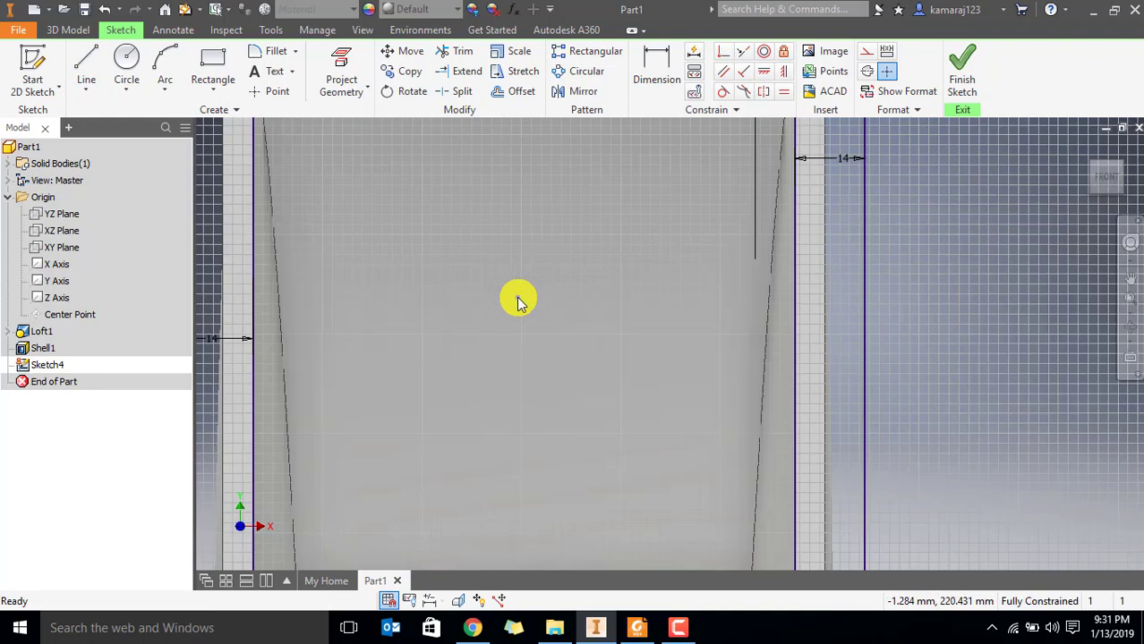
scroll(515, 299, down, 3)
scroll(539, 314, down, 1)
click(84, 67)
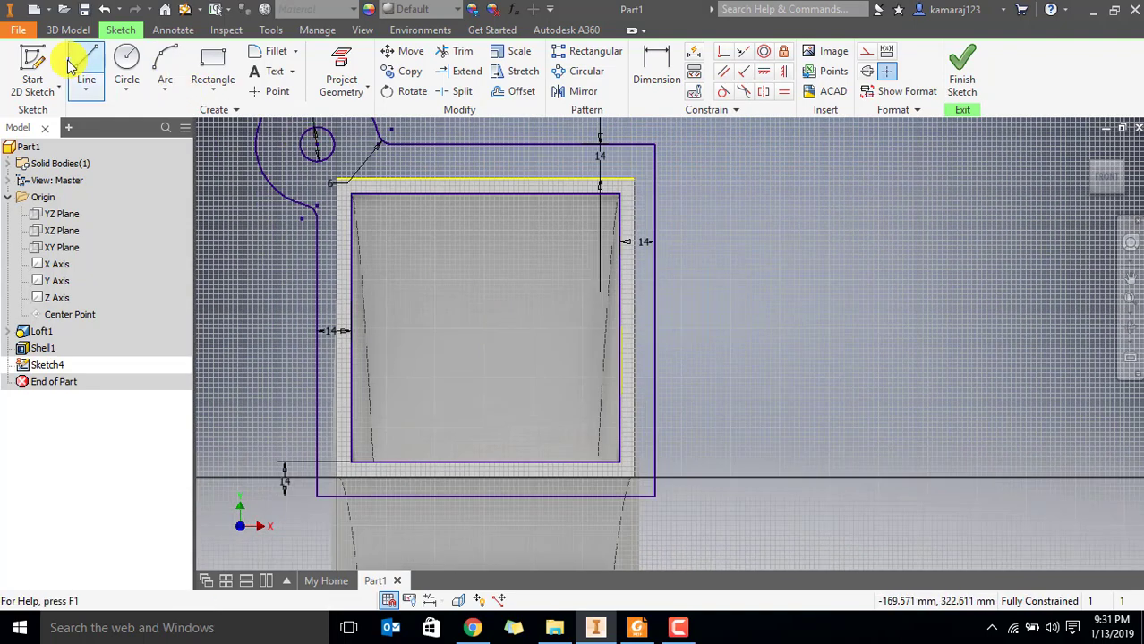
click(486, 194)
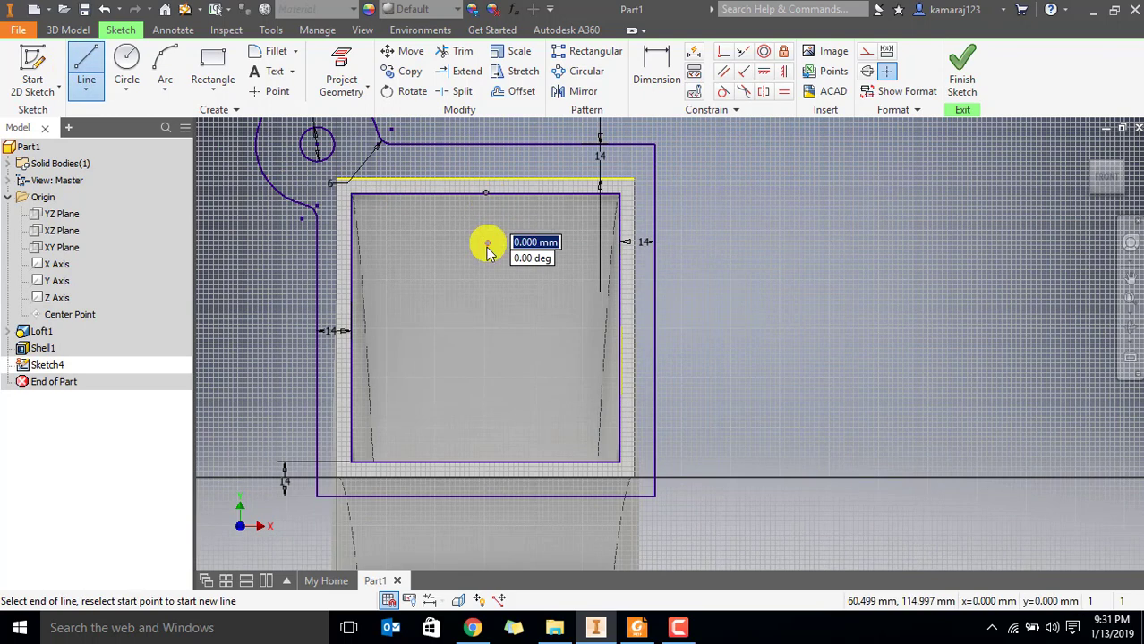
click(485, 462)
key(Escape)
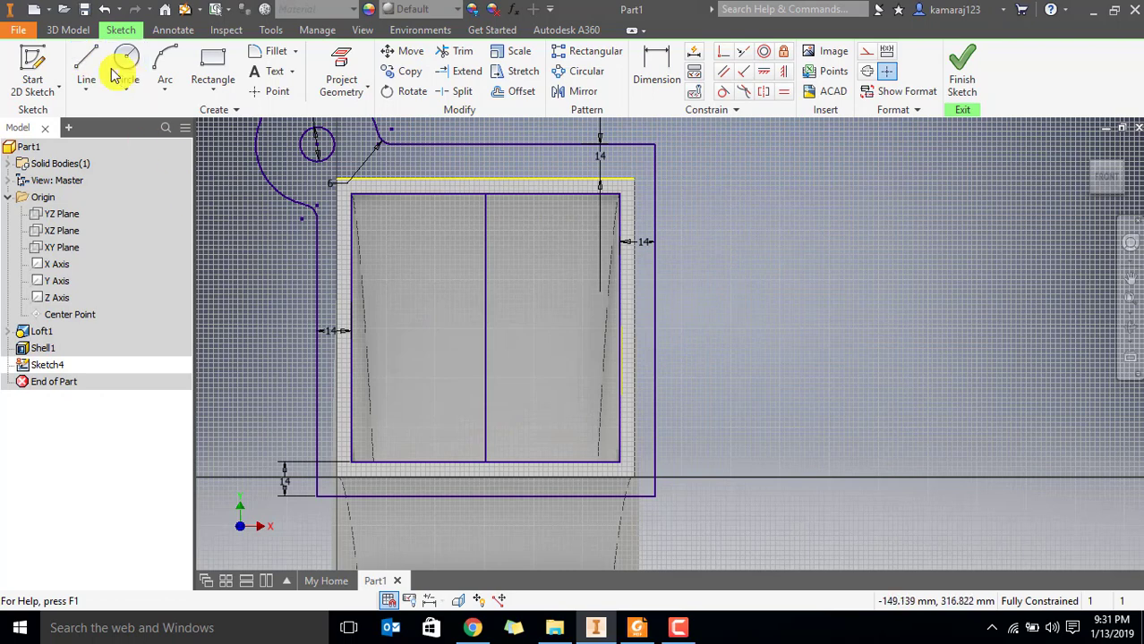
Draw a line across the inner rectangle from the midpoint of its right edge towards its left edge
click(88, 61)
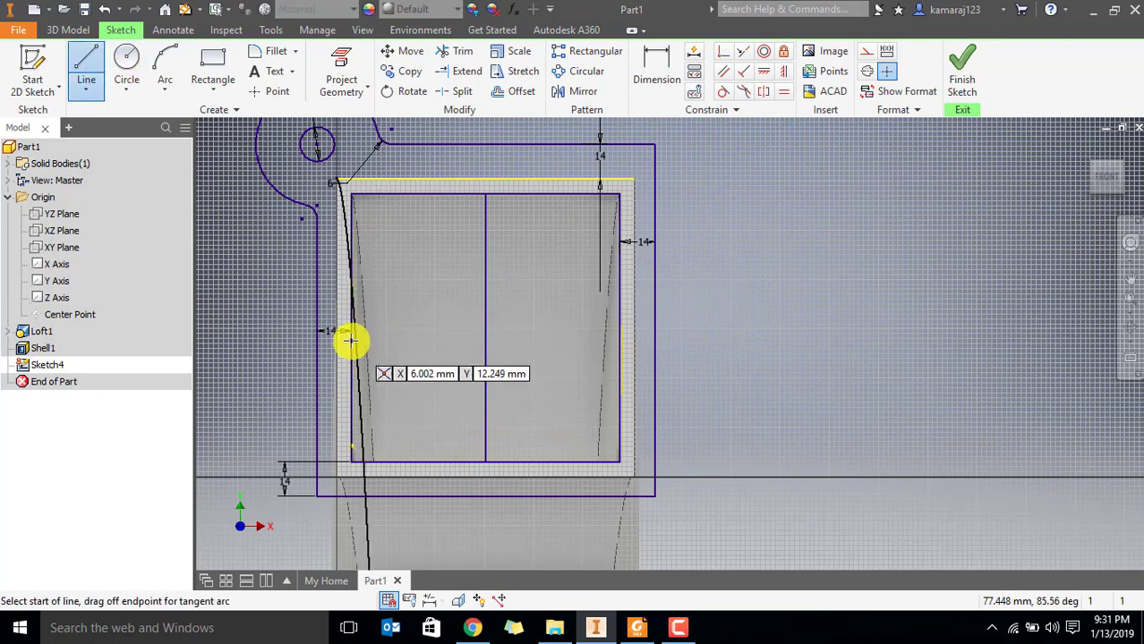
click(619, 331)
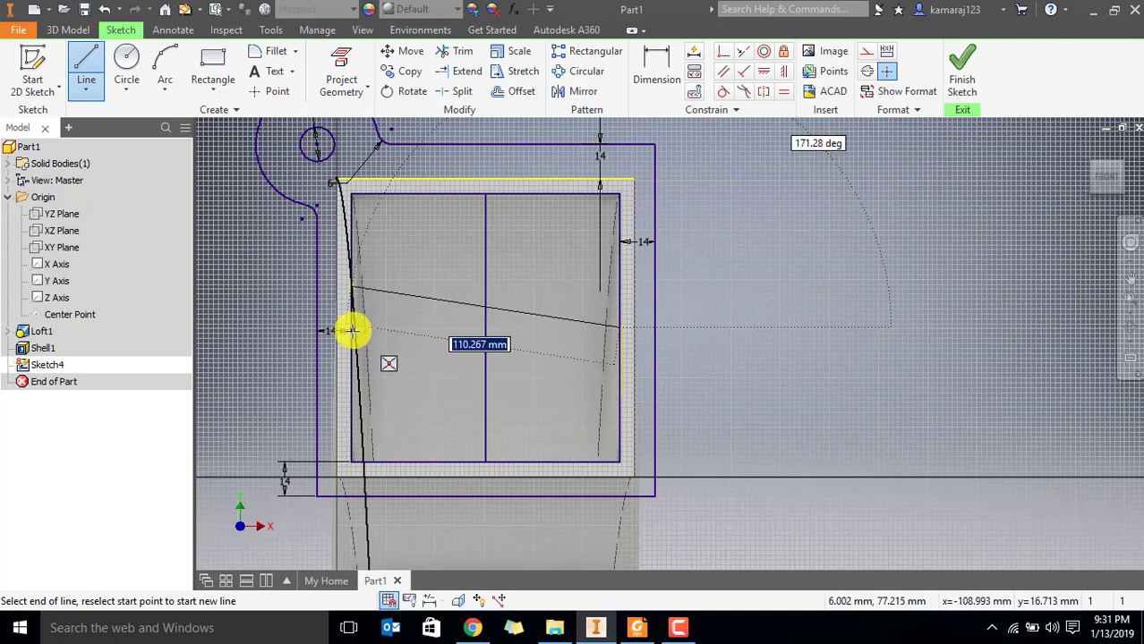
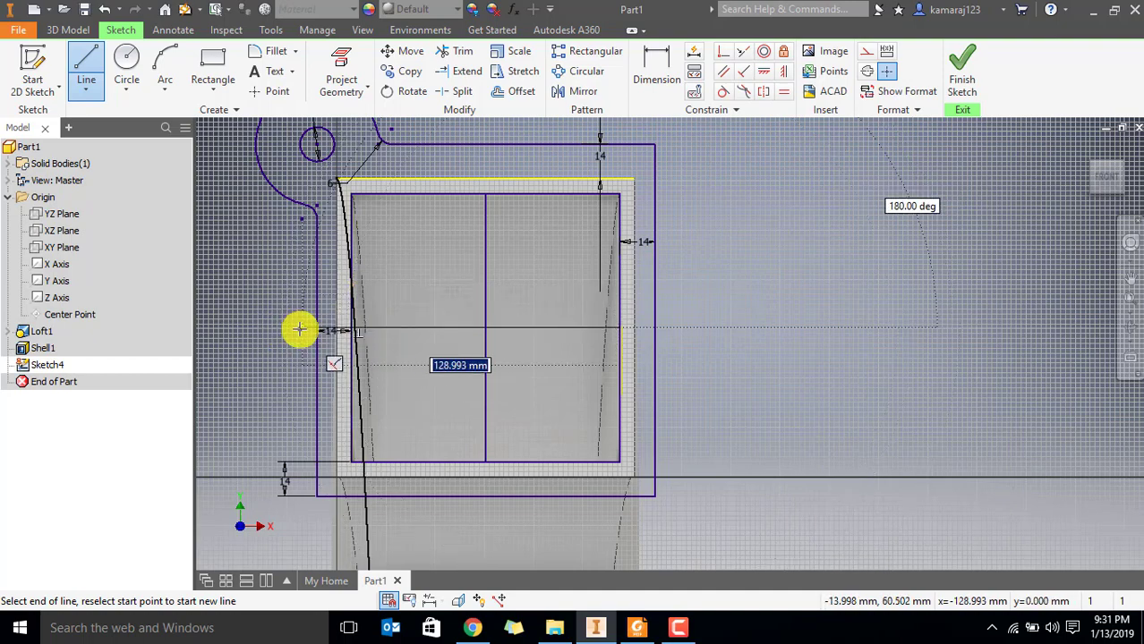
End the horizontal line at the midpoint of the inner rectangle's left edge, then change both centre lines to construction lines
double_click(349, 327)
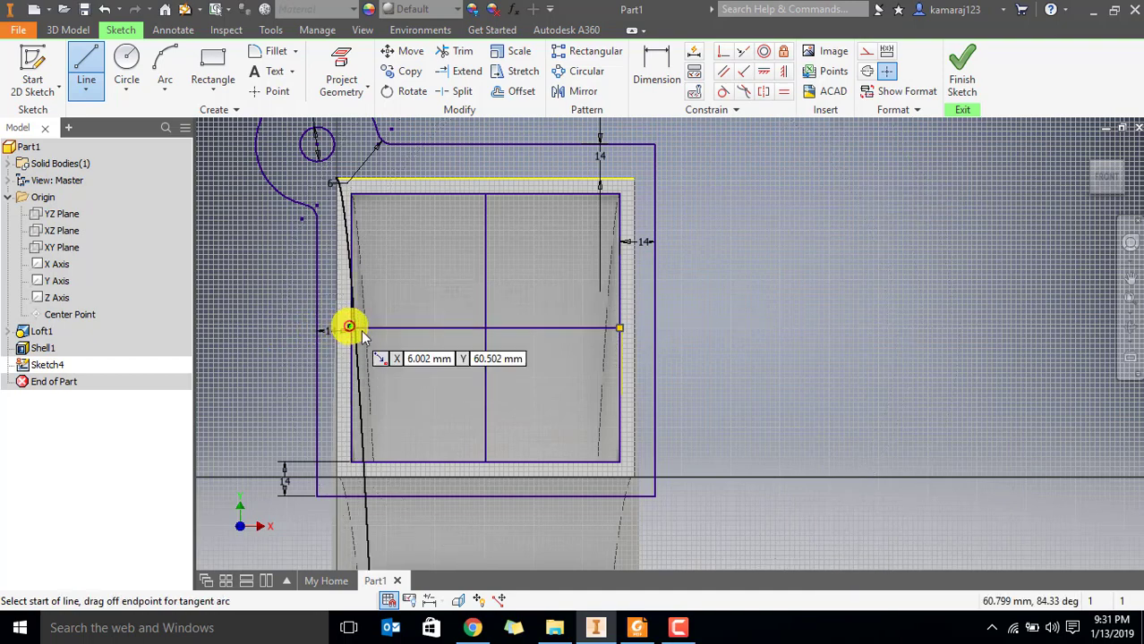
key(Escape)
click(486, 306)
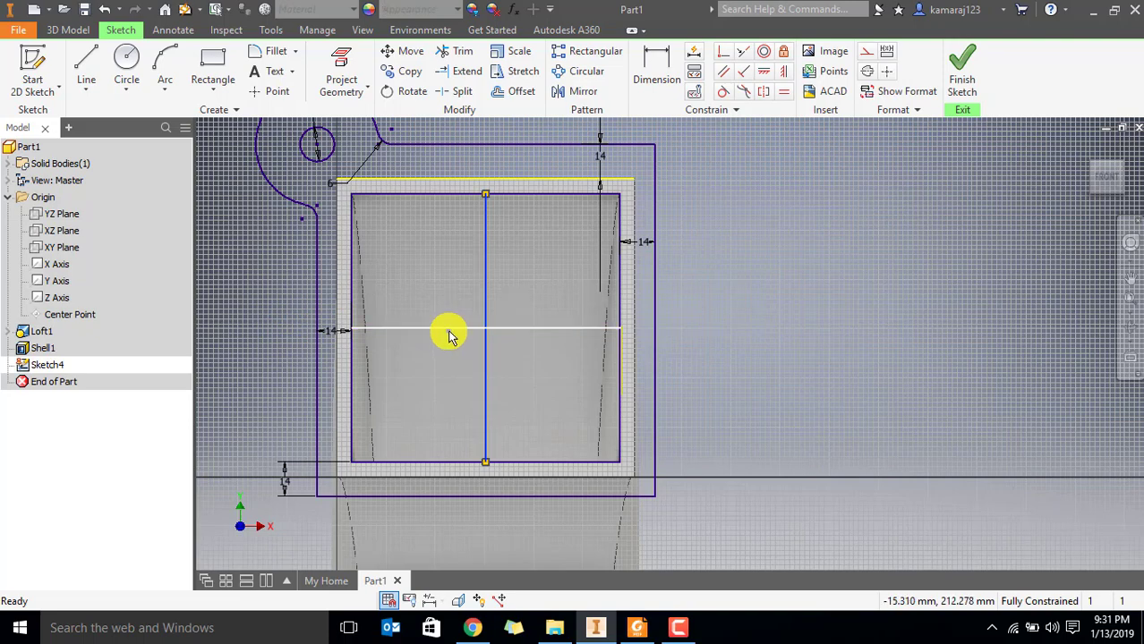
click(861, 51)
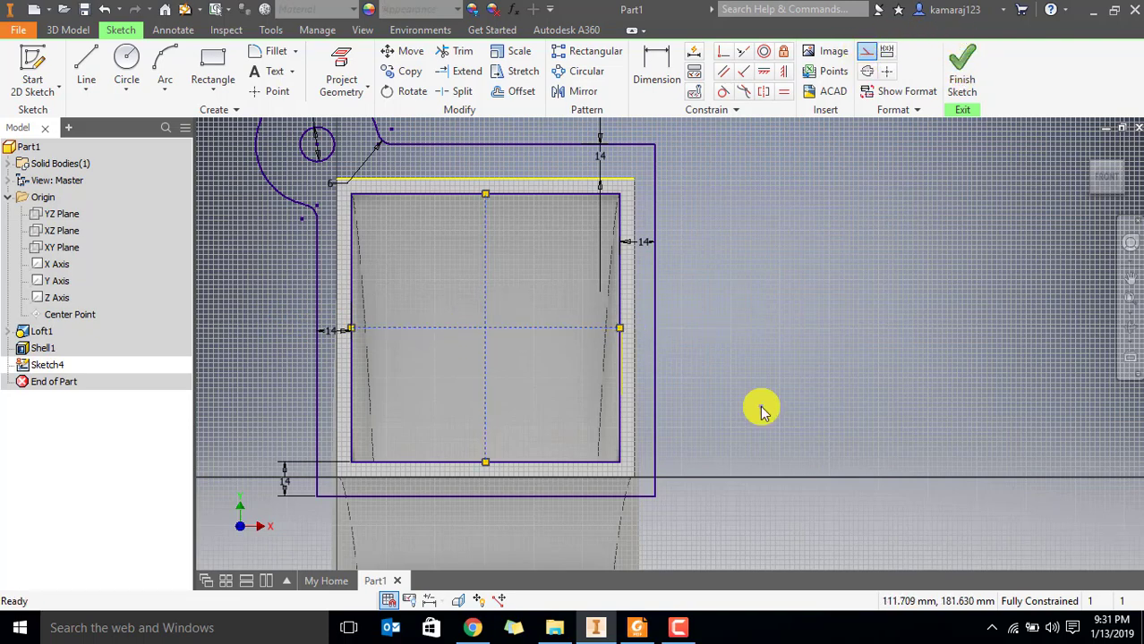
Try to mirror the corner lug arc, its 14 mm hole and both fillets about the vertical construction line
scroll(741, 350, down, 2)
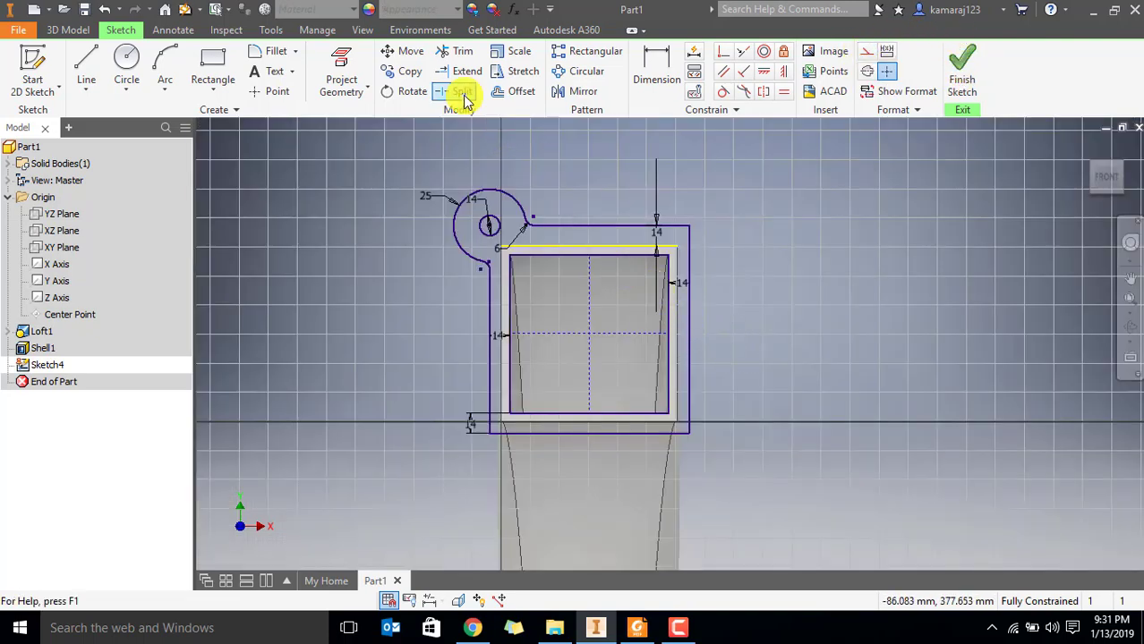
click(577, 93)
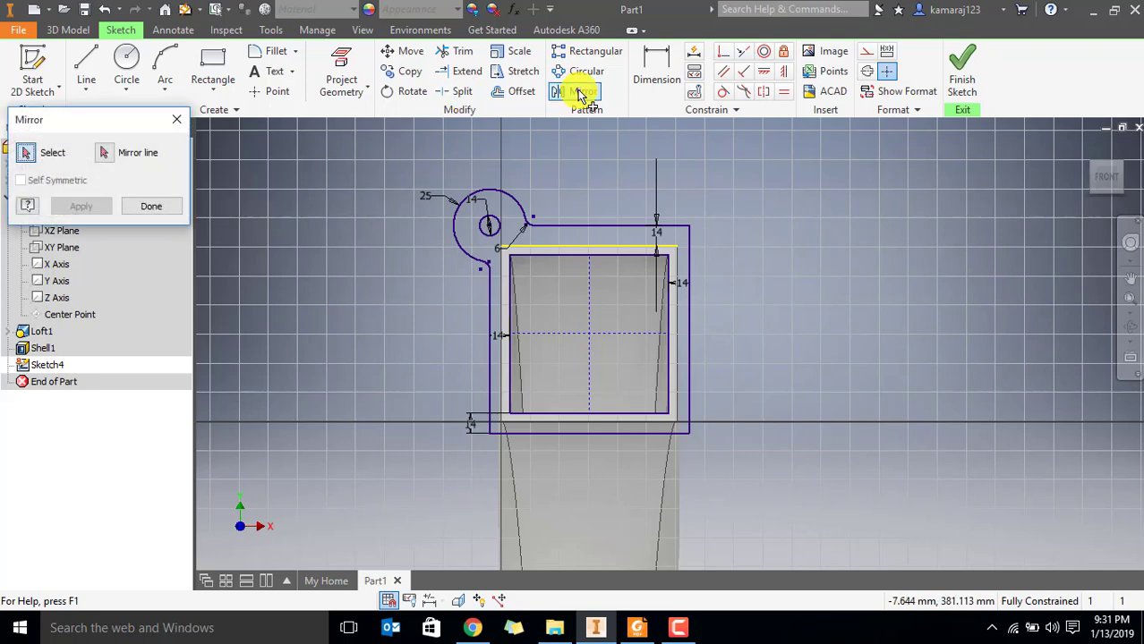
click(479, 192)
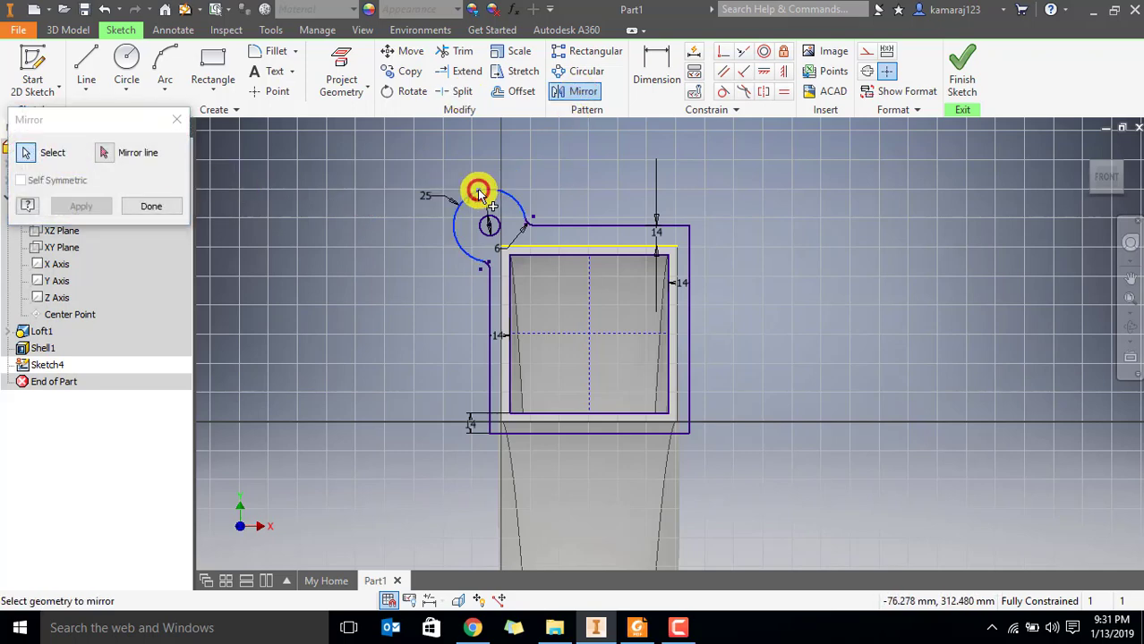
scroll(533, 231, down, 5)
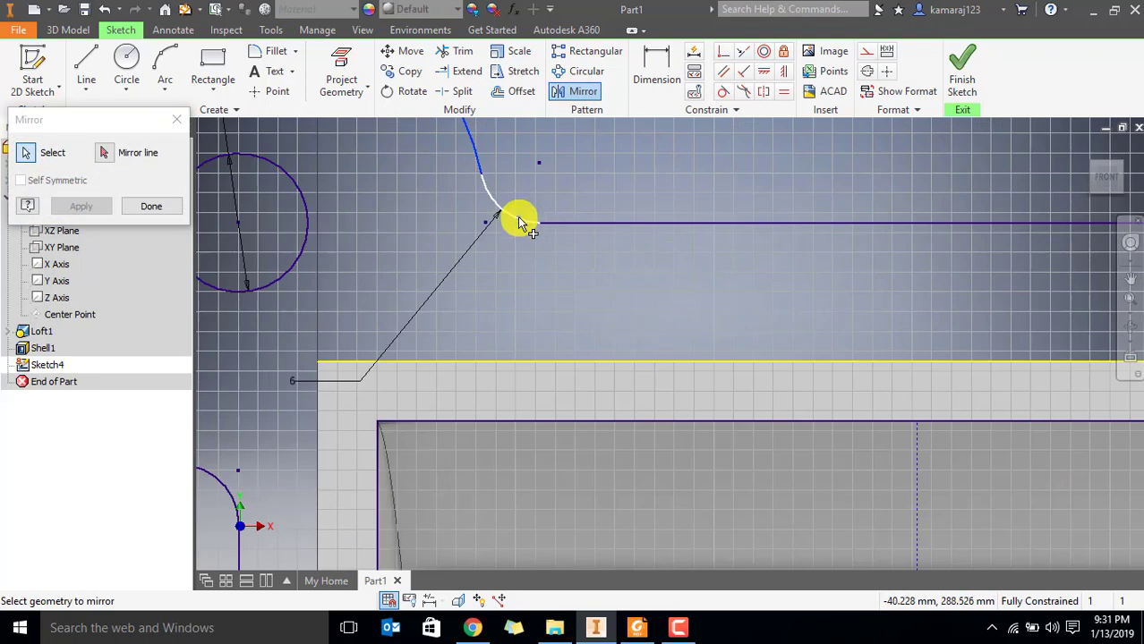
scroll(448, 265, up, 4)
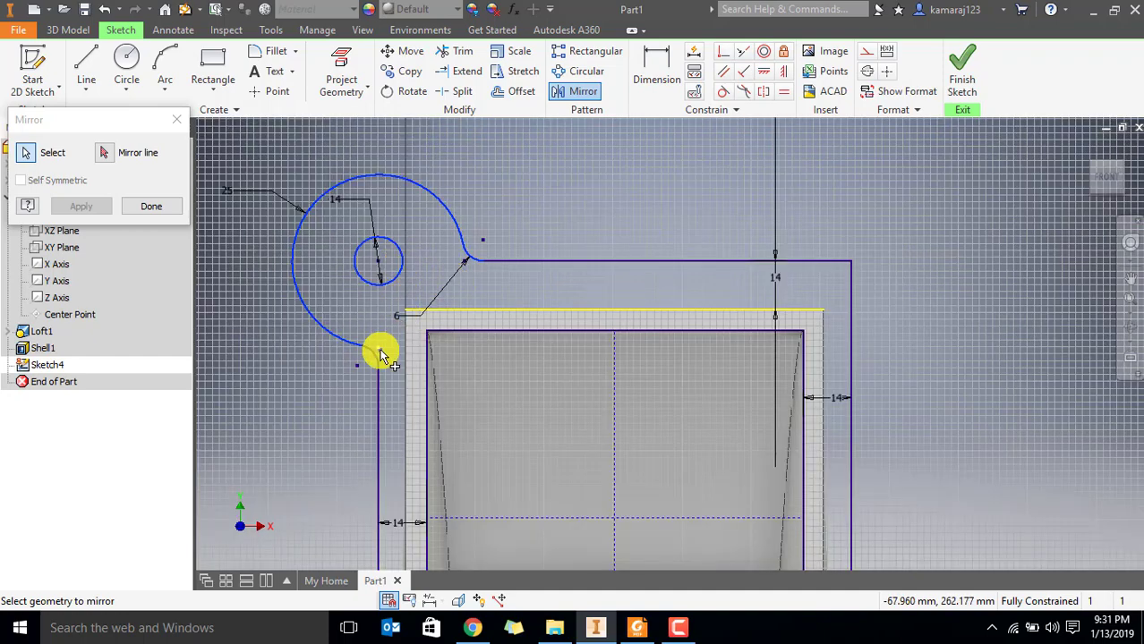
scroll(573, 359, up, 5)
scroll(581, 364, down, 2)
middle_drag(582, 364, 515, 301)
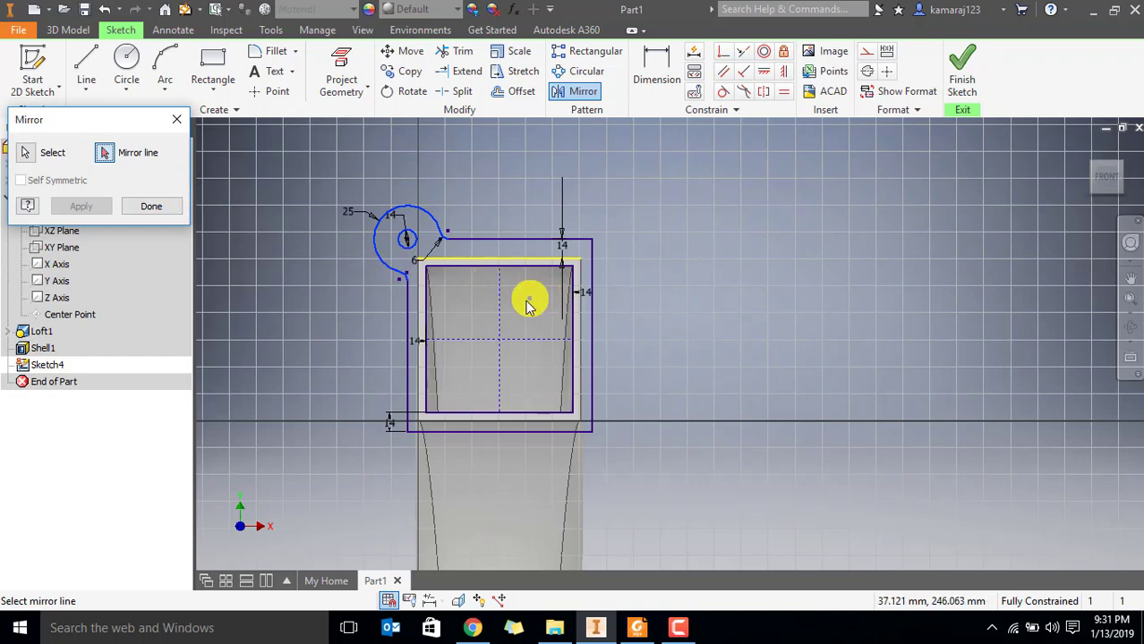
click(501, 312)
click(79, 207)
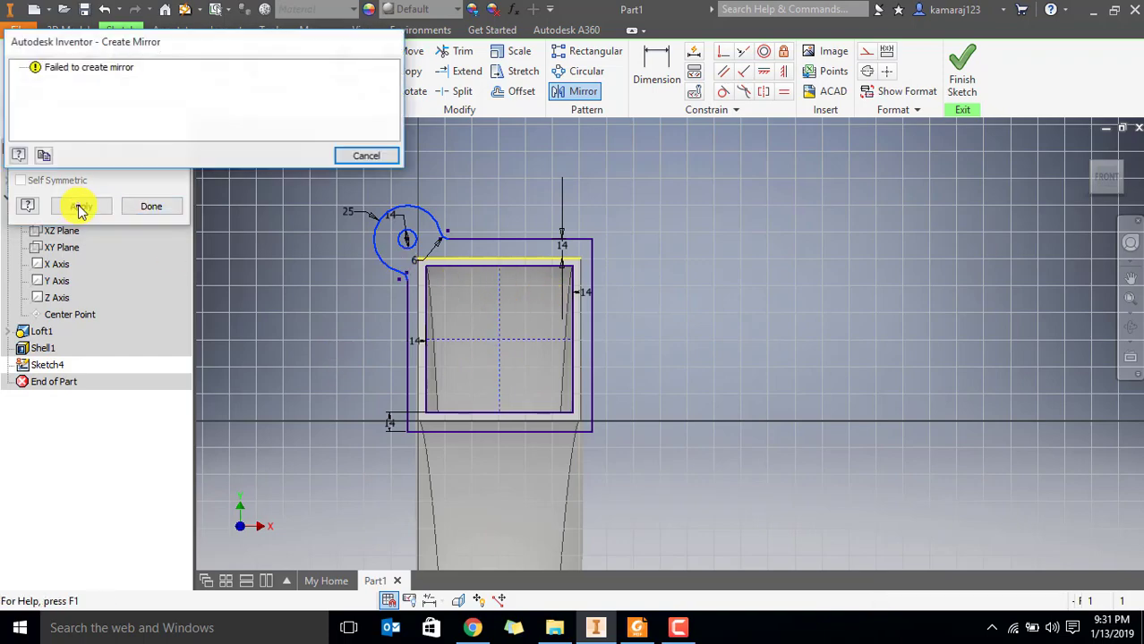
click(342, 155)
scroll(382, 229, down, 3)
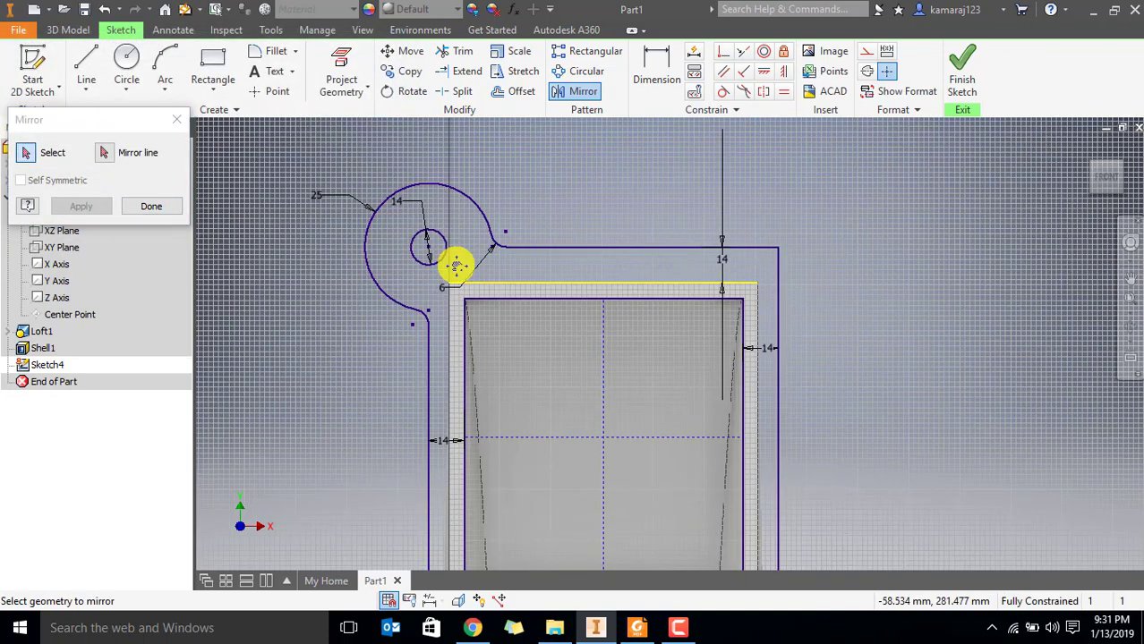
middle_drag(453, 262, 547, 247)
key(Escape)
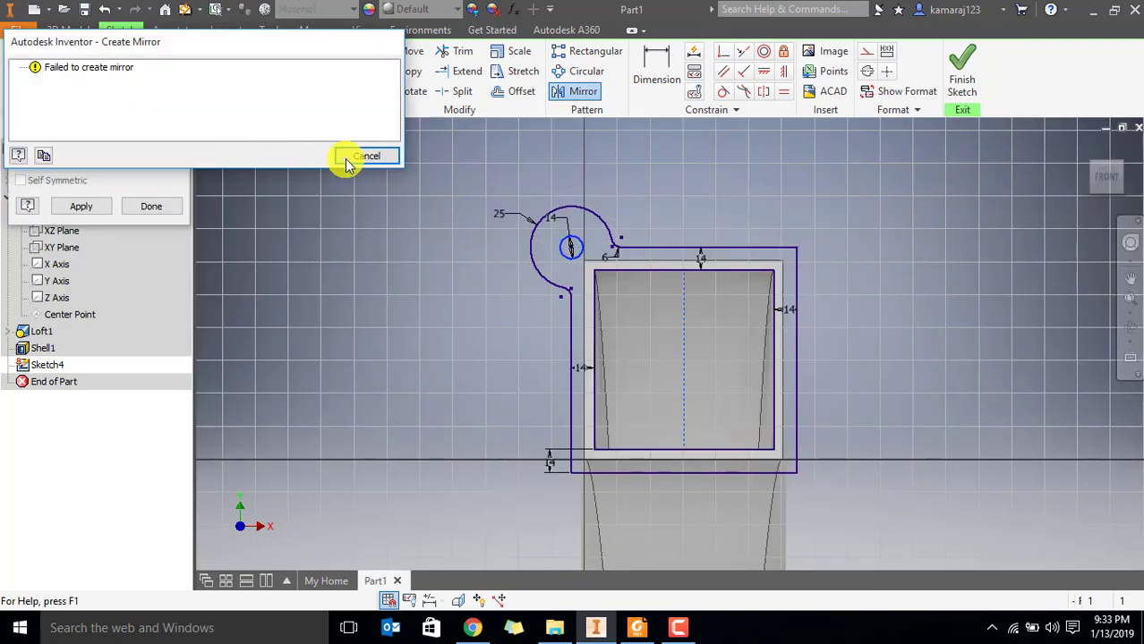
click(342, 155)
key(Escape)
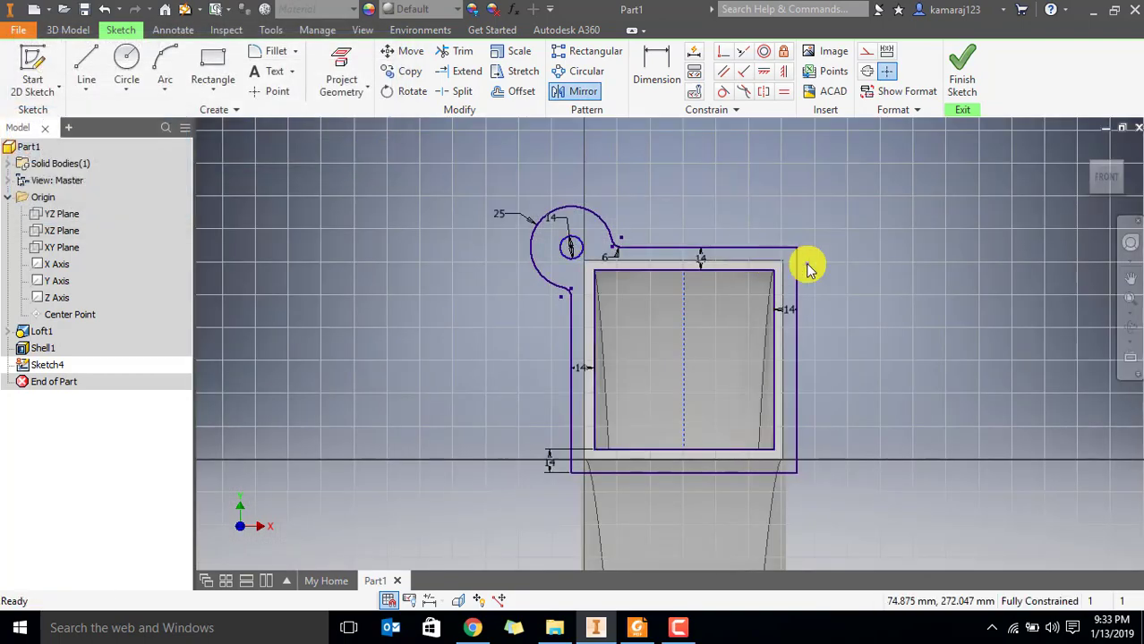
Draw a 50 mm diameter circle centred on the flange's upper-right outer corner
scroll(806, 273, down, 3)
scroll(806, 273, up, 5)
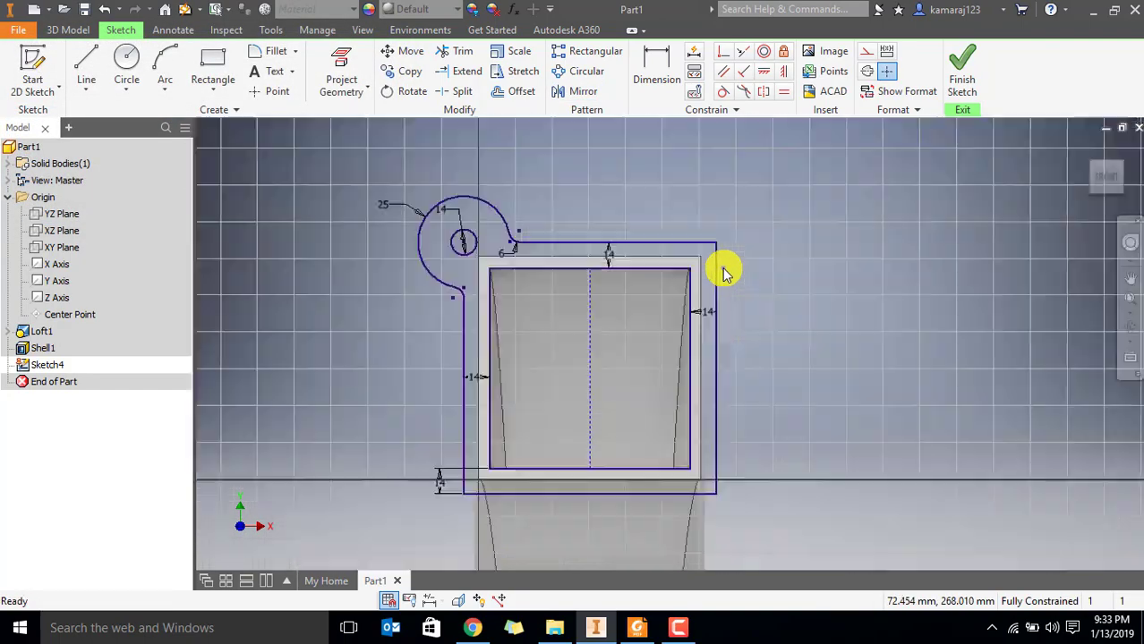
scroll(662, 268, down, 5)
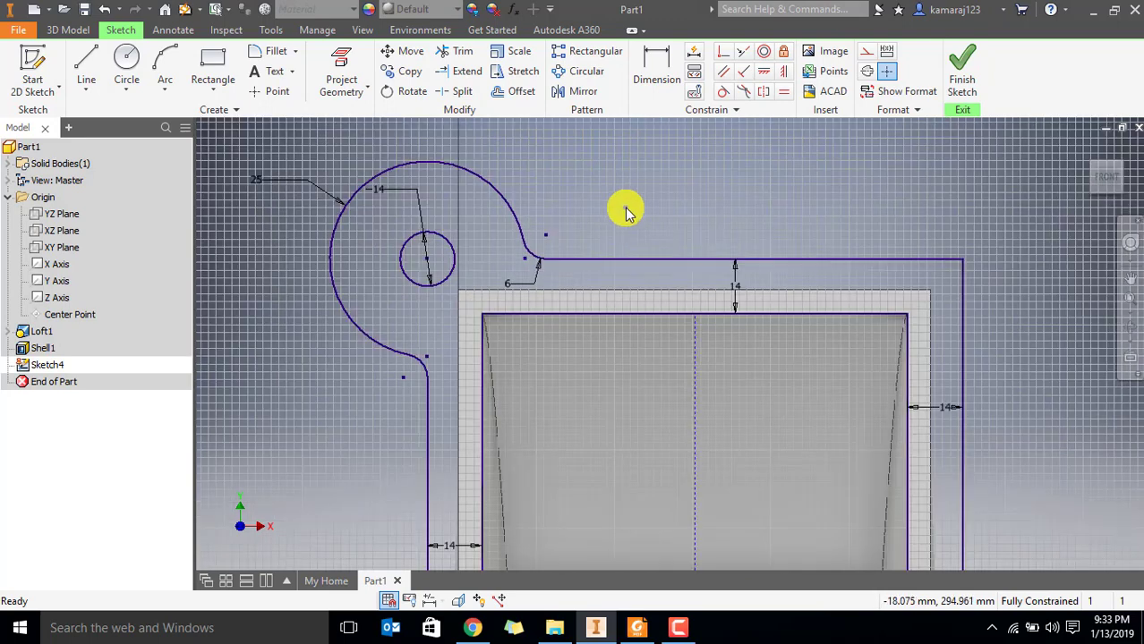
scroll(627, 212, up, 2)
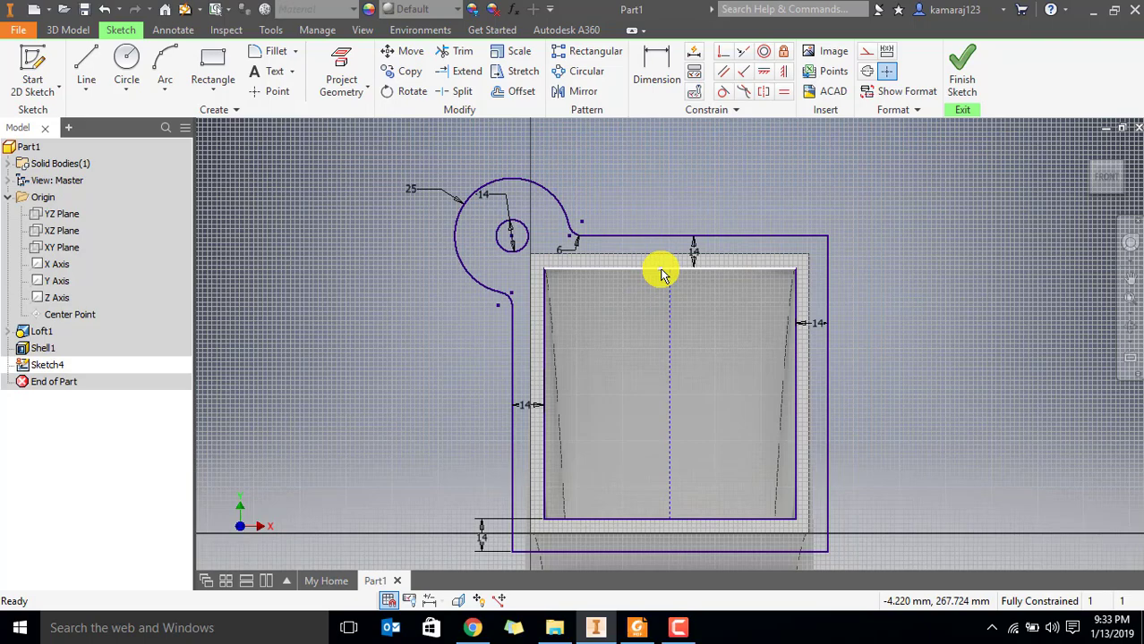
mouse_move(662, 269)
middle_down()
mouse_move(621, 255)
mouse_move(620, 204)
mouse_move(660, 204)
middle_up()
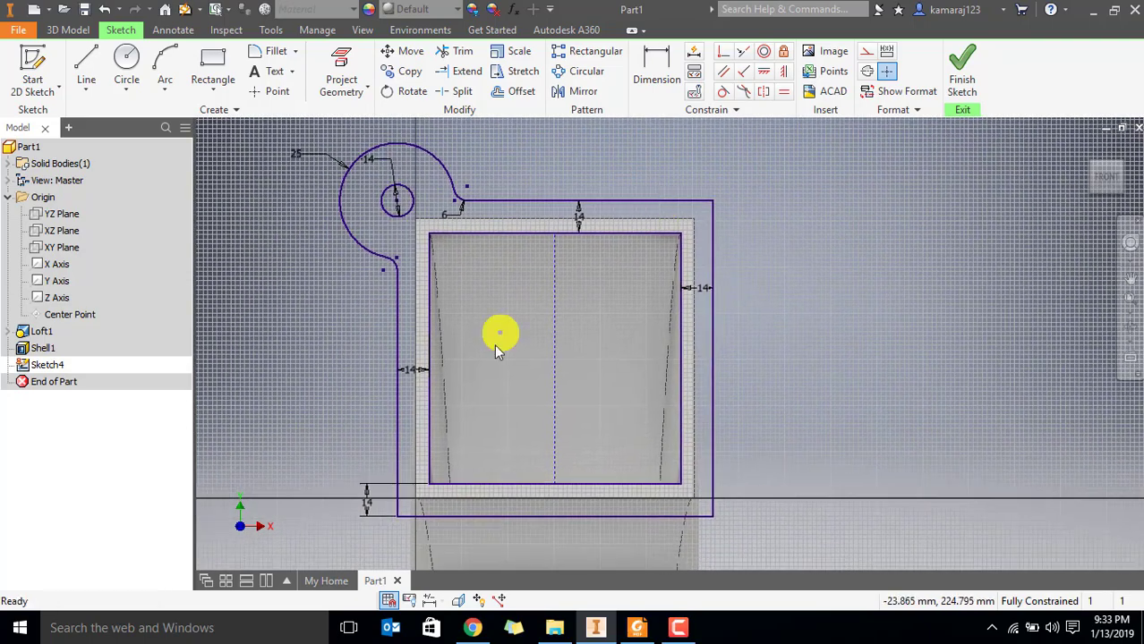
mouse_move(498, 351)
middle_down()
mouse_move(564, 334)
mouse_move(516, 322)
mouse_move(501, 350)
middle_up()
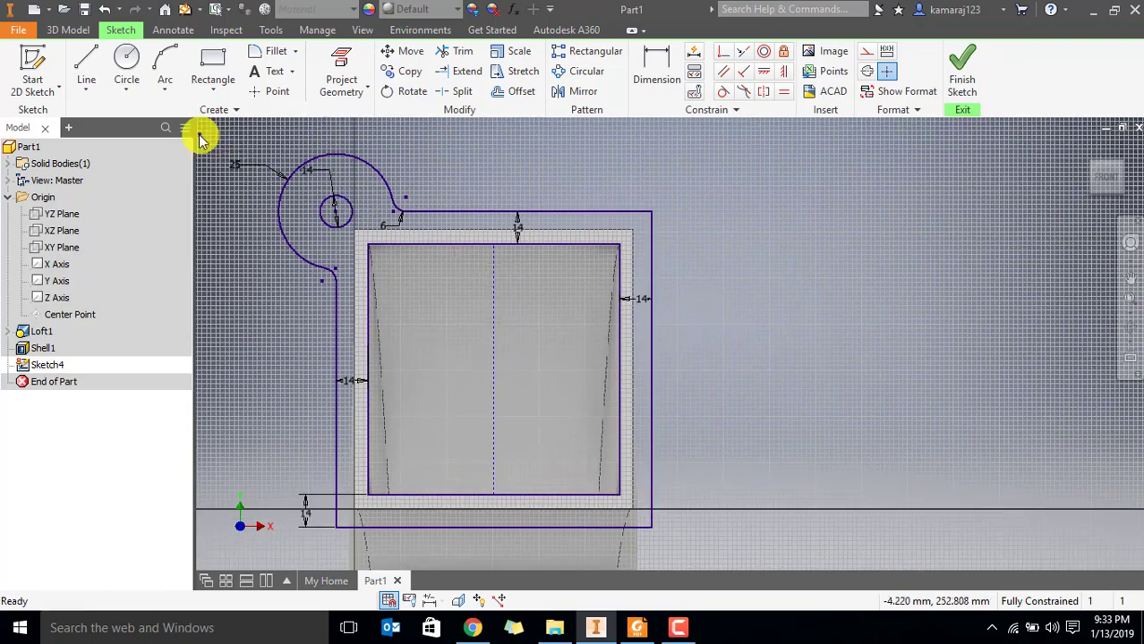
click(124, 60)
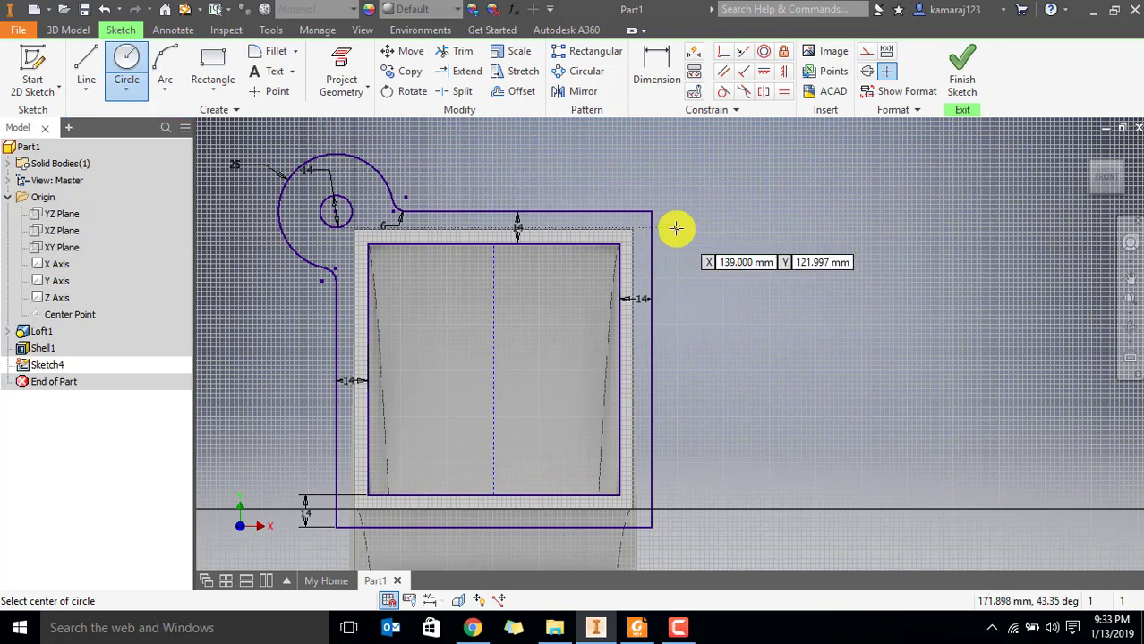
click(651, 215)
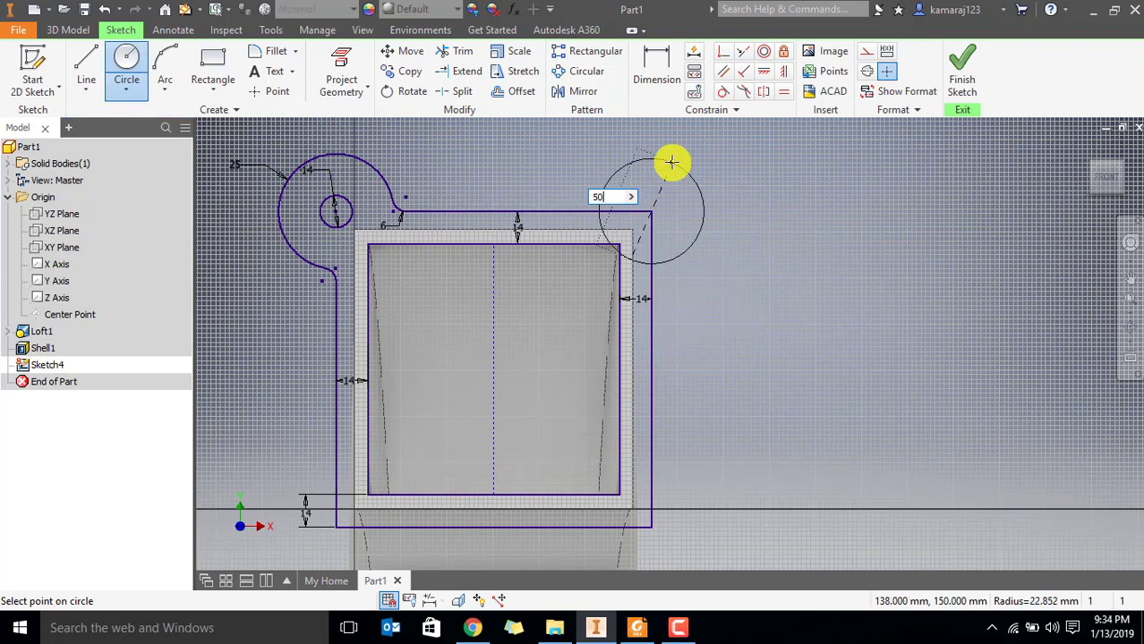
text(50)
key(Return)
key(Escape)
Trim the flange's upper and right outer edges where they run inside the 50 mm circle
middle_drag(508, 186, 550, 237)
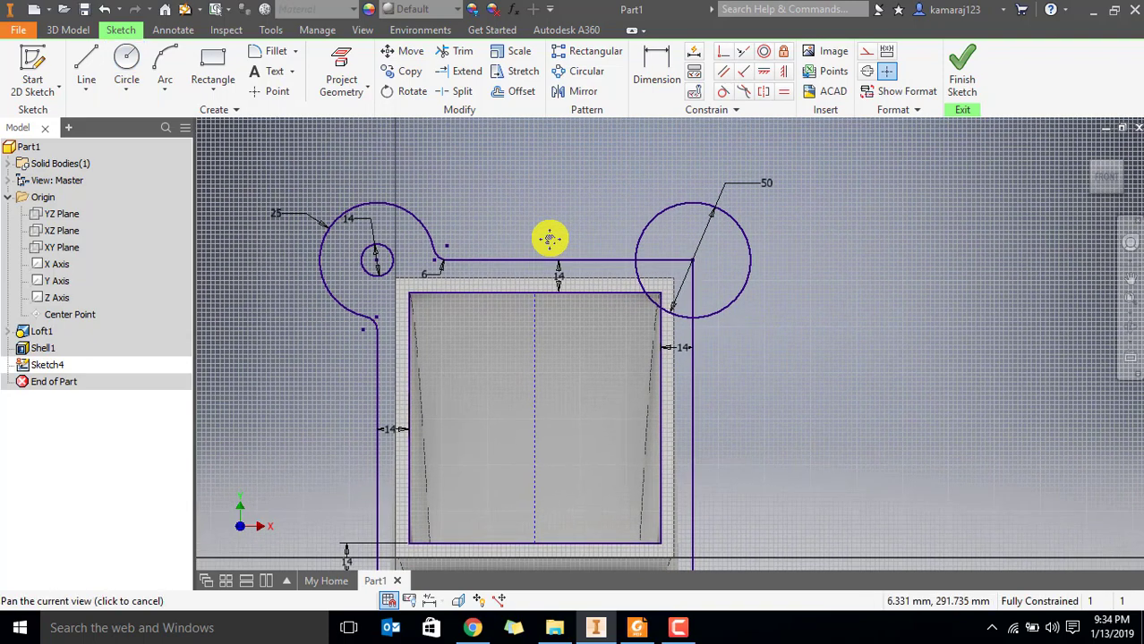
scroll(676, 261, down, 2)
scroll(677, 262, up, 3)
scroll(681, 262, down, 1)
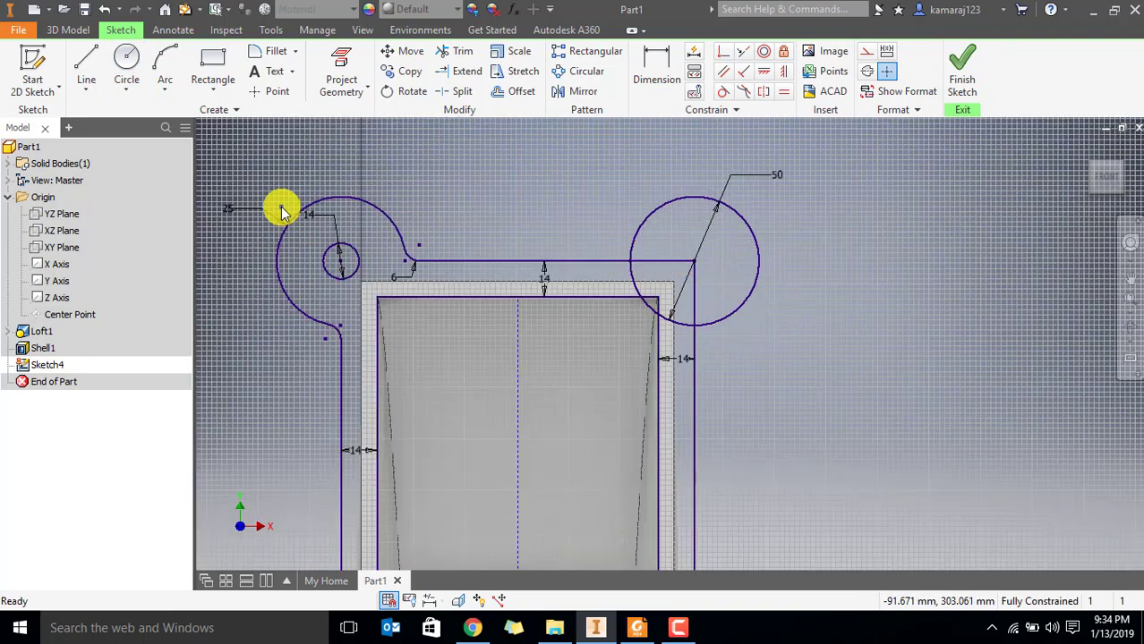
click(126, 61)
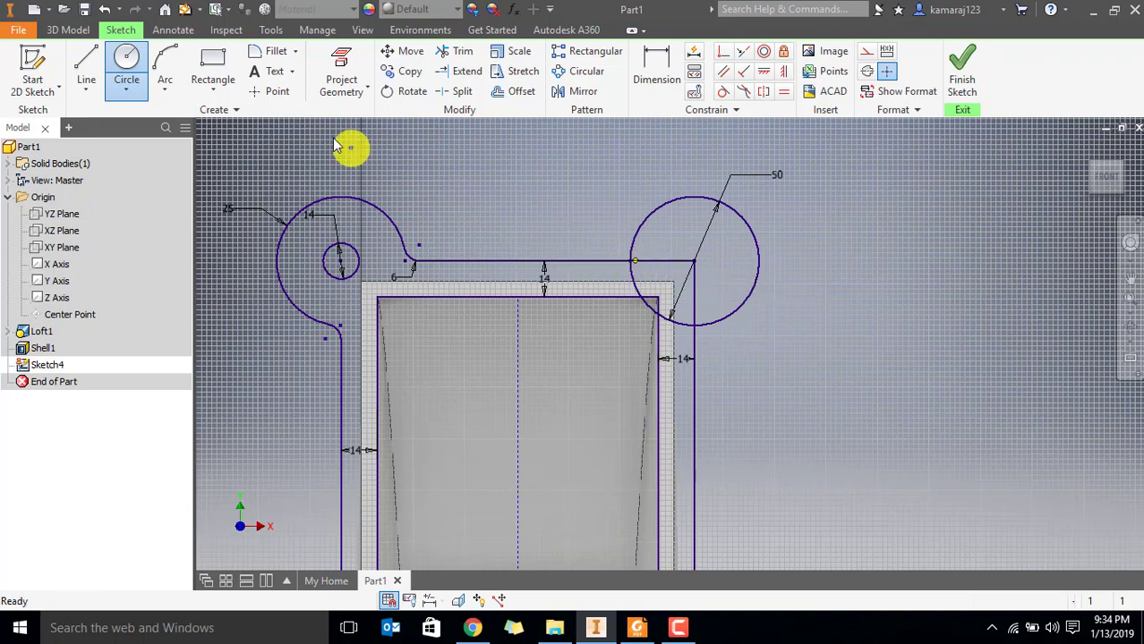
click(454, 51)
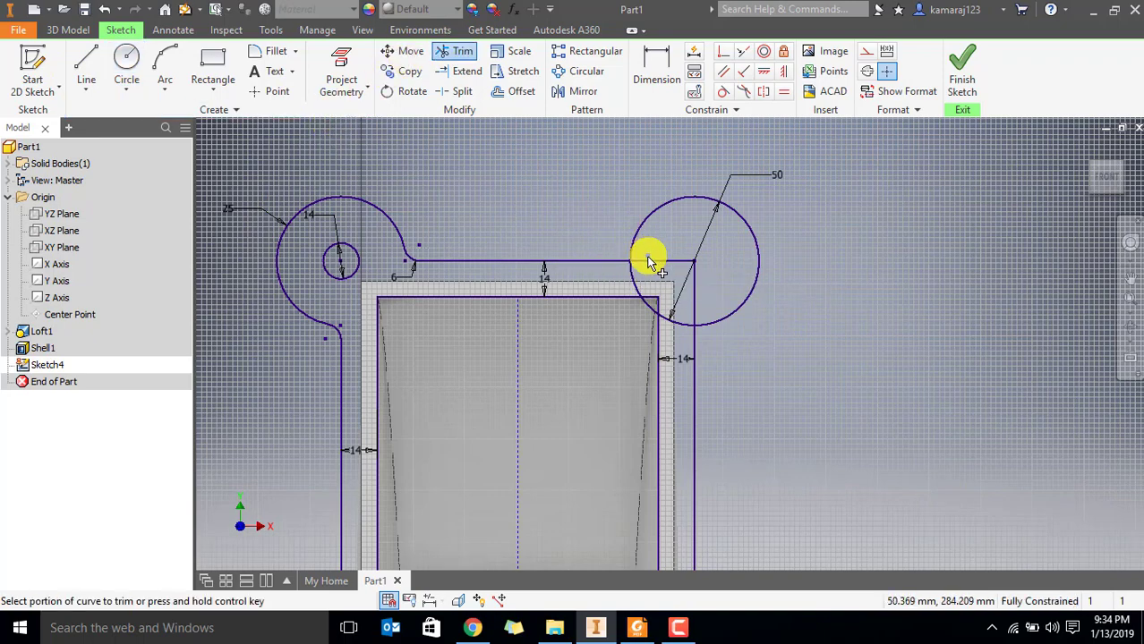
click(651, 263)
click(691, 299)
Trim away the 50 mm circle's lower-left portion inside the flange, leaving only the outer corner arc
scroll(650, 299, up, 3)
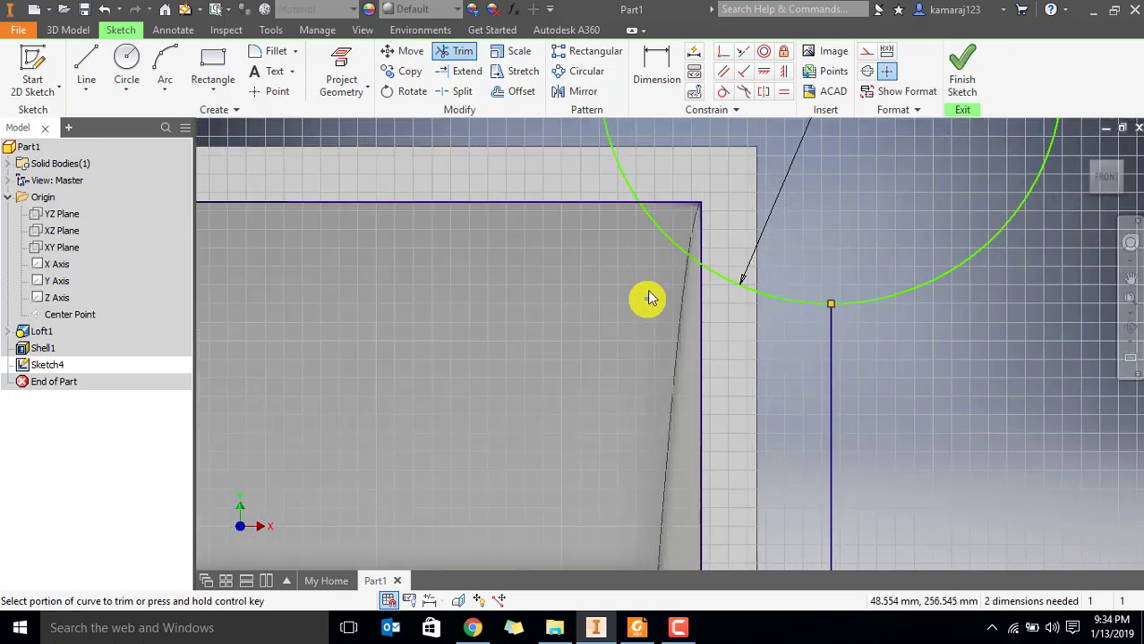
click(670, 249)
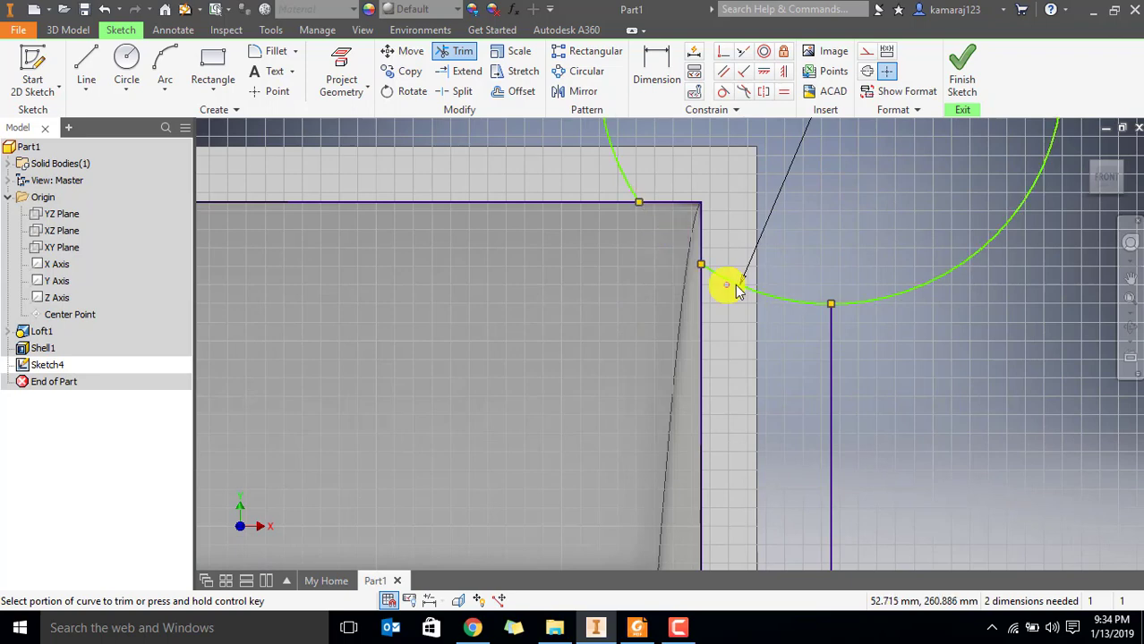
drag(729, 285, 762, 293)
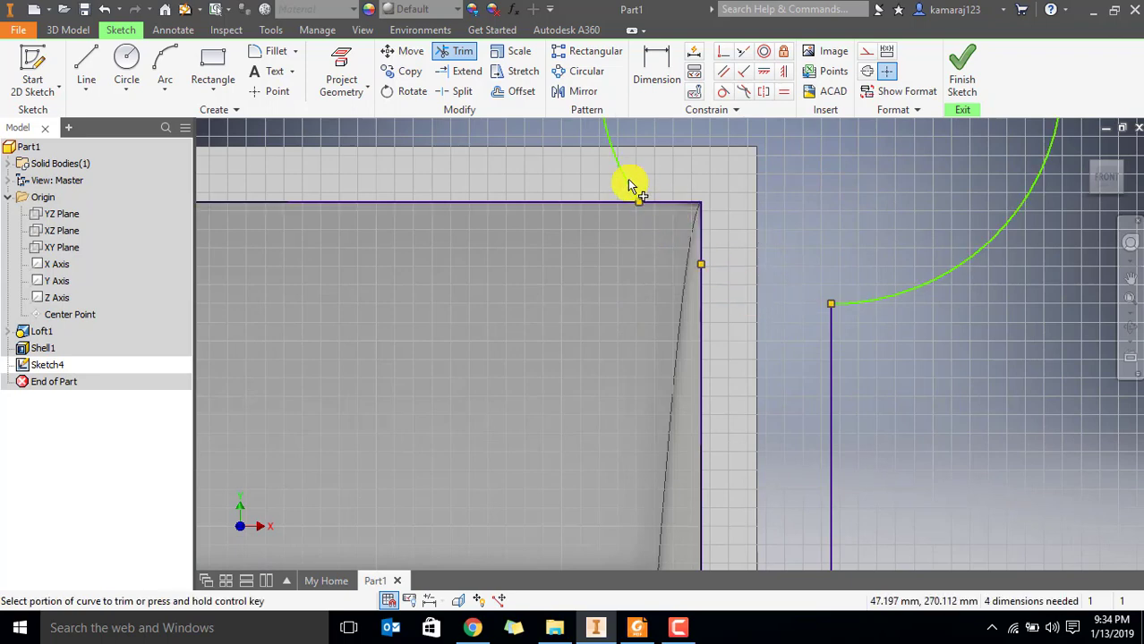
click(630, 184)
scroll(638, 181, down, 2)
middle_drag(758, 204, 701, 366)
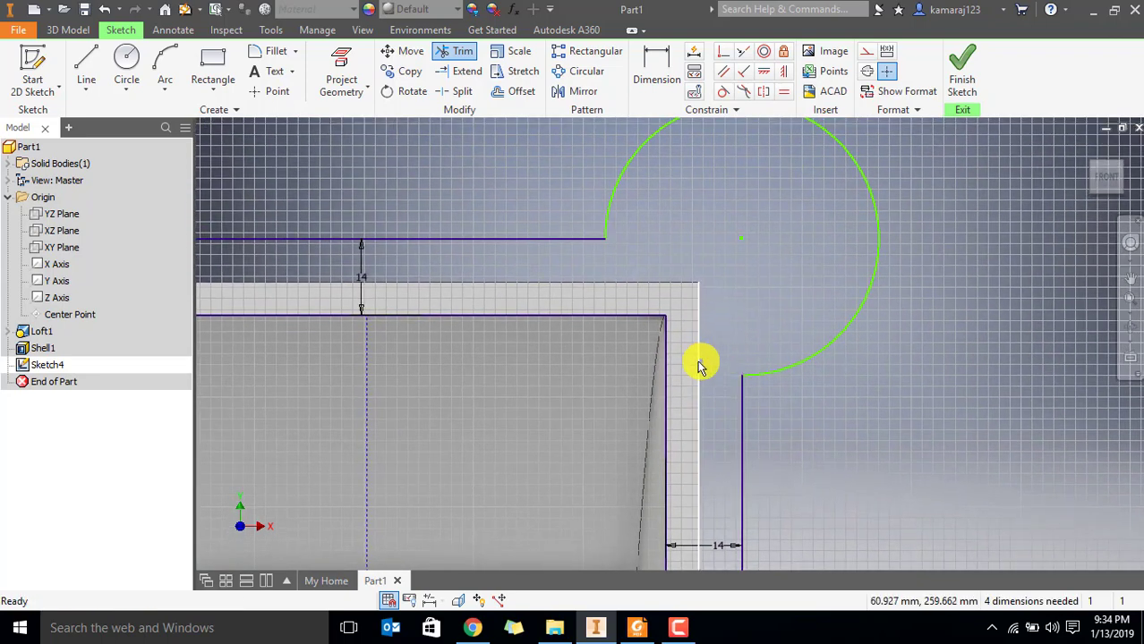
key(Escape)
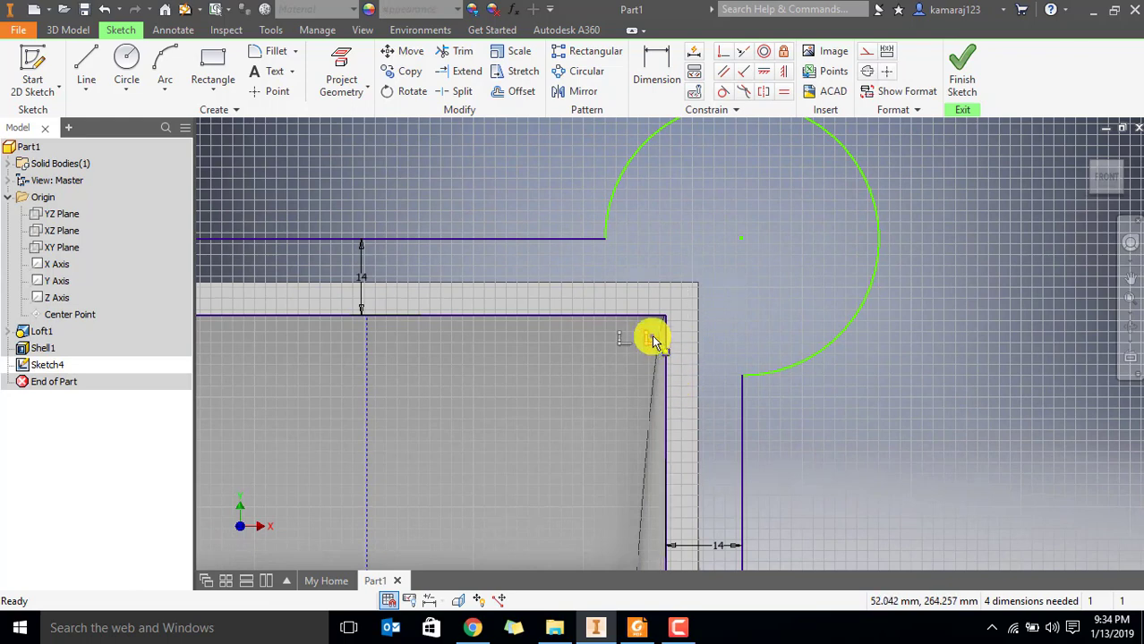
Delete the inner rectangle's right edge line together with the 14 mm dimension attached to it
drag(652, 341, 689, 342)
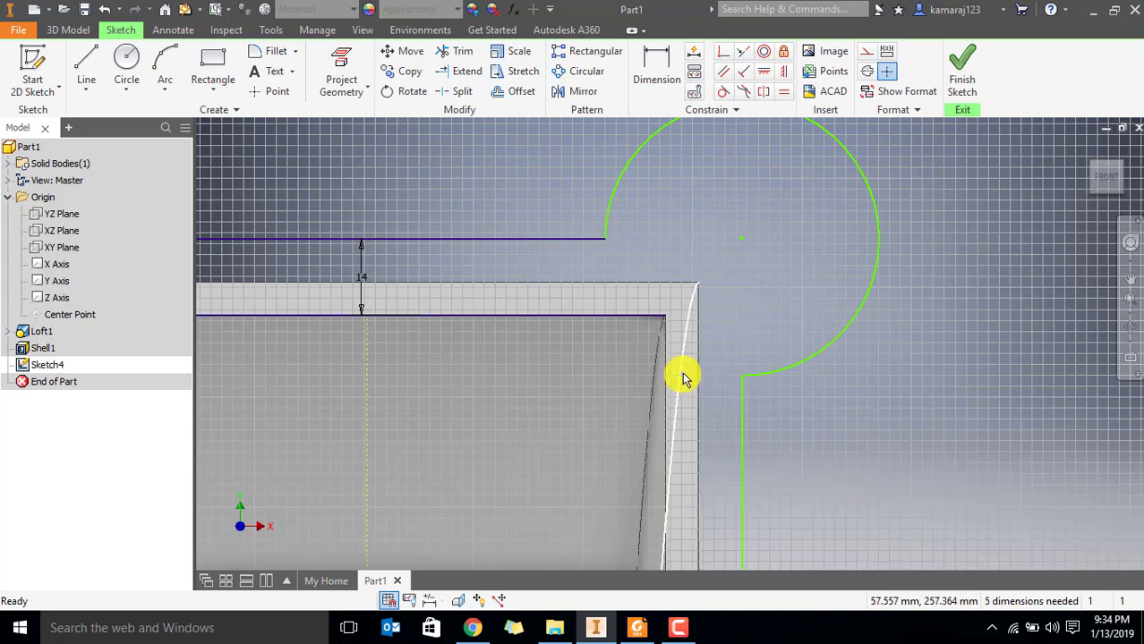
scroll(759, 291, up, 3)
middle_drag(741, 286, 706, 324)
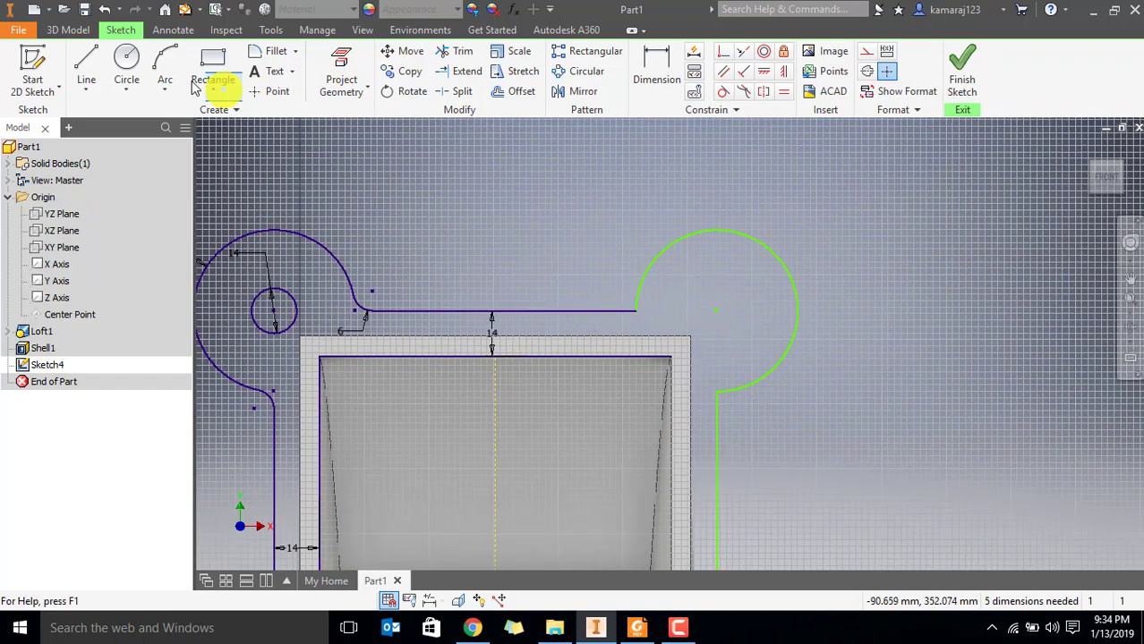
Draw a 14 mm diameter circle at the centre of the upper-right corner arc
click(127, 61)
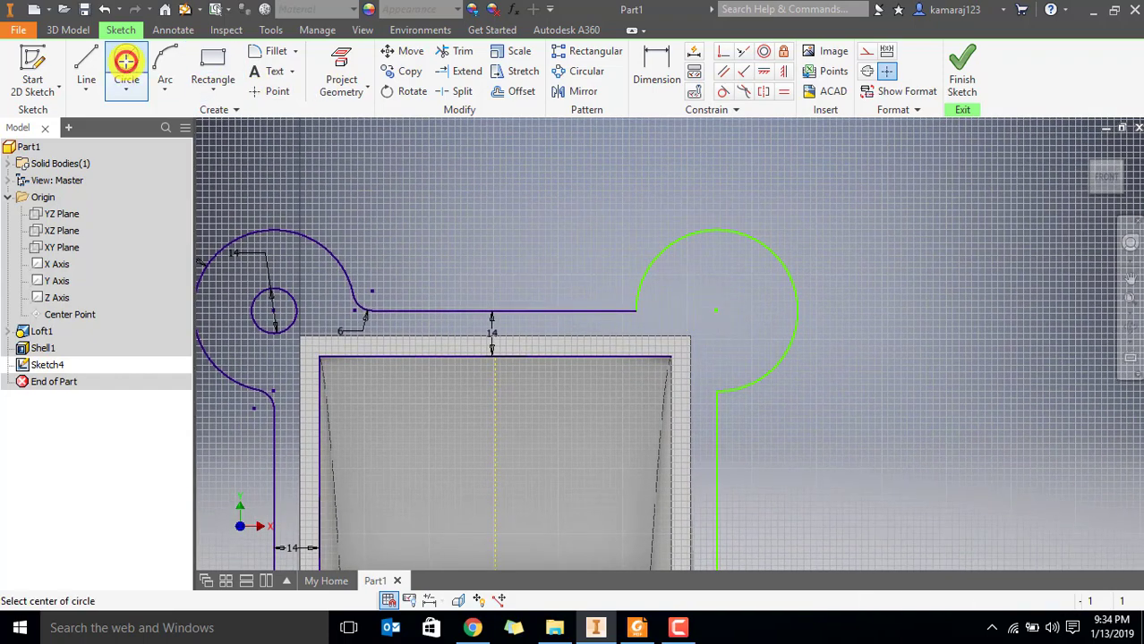
click(717, 311)
text(14)
key(Return)
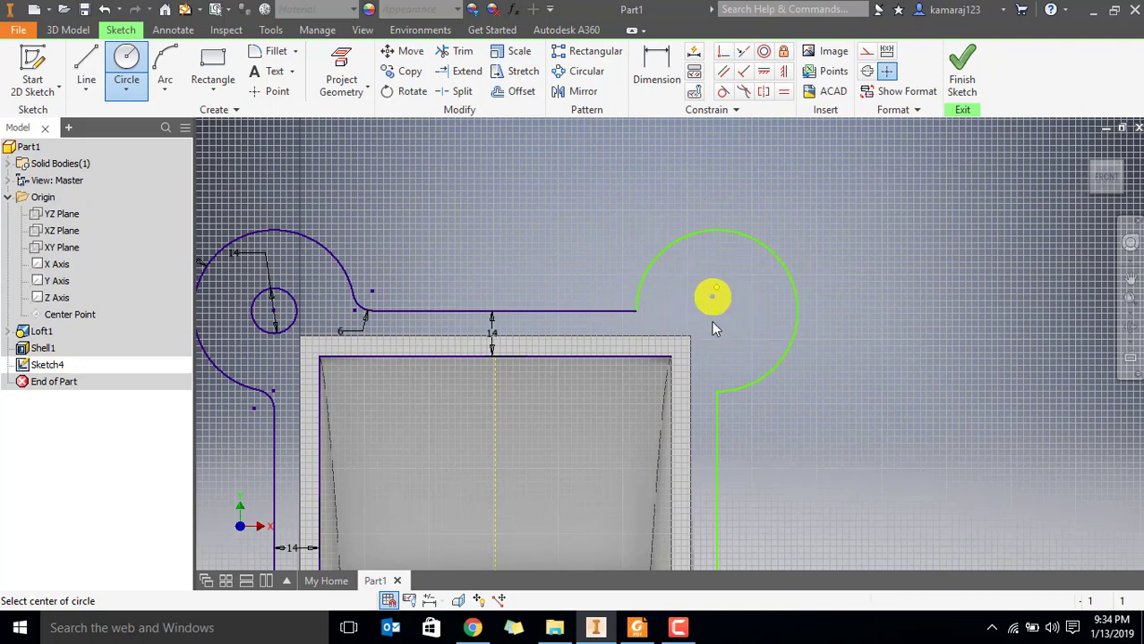
scroll(684, 318, up, 3)
key(Escape)
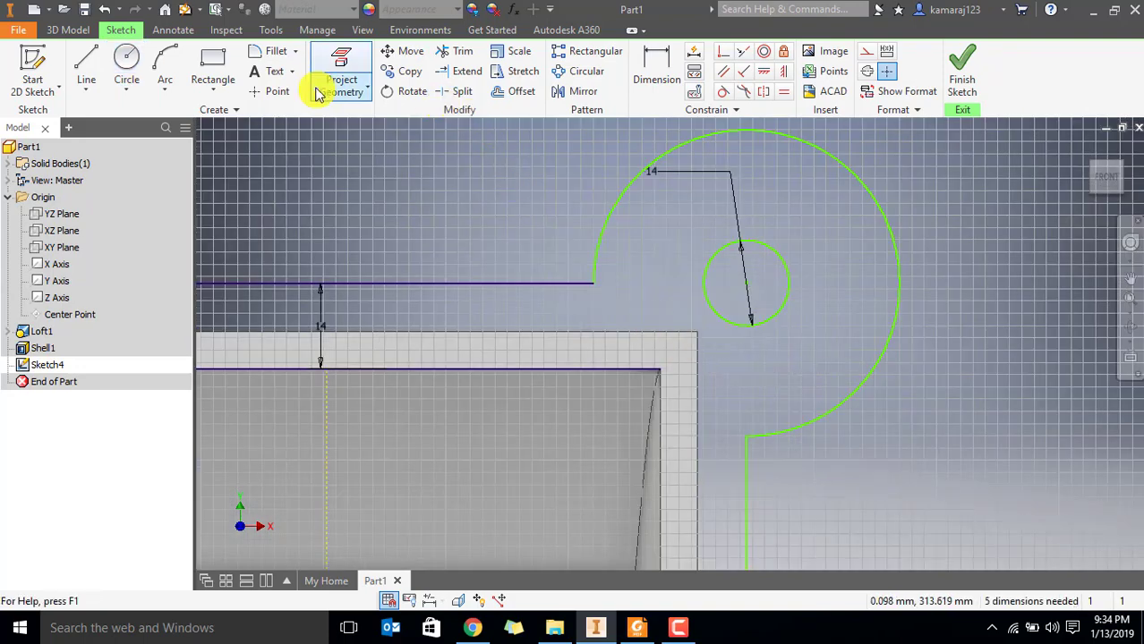
Add 6 mm fillets where the upper-right lug's arc meets the flange's upper and right outer edges
click(270, 51)
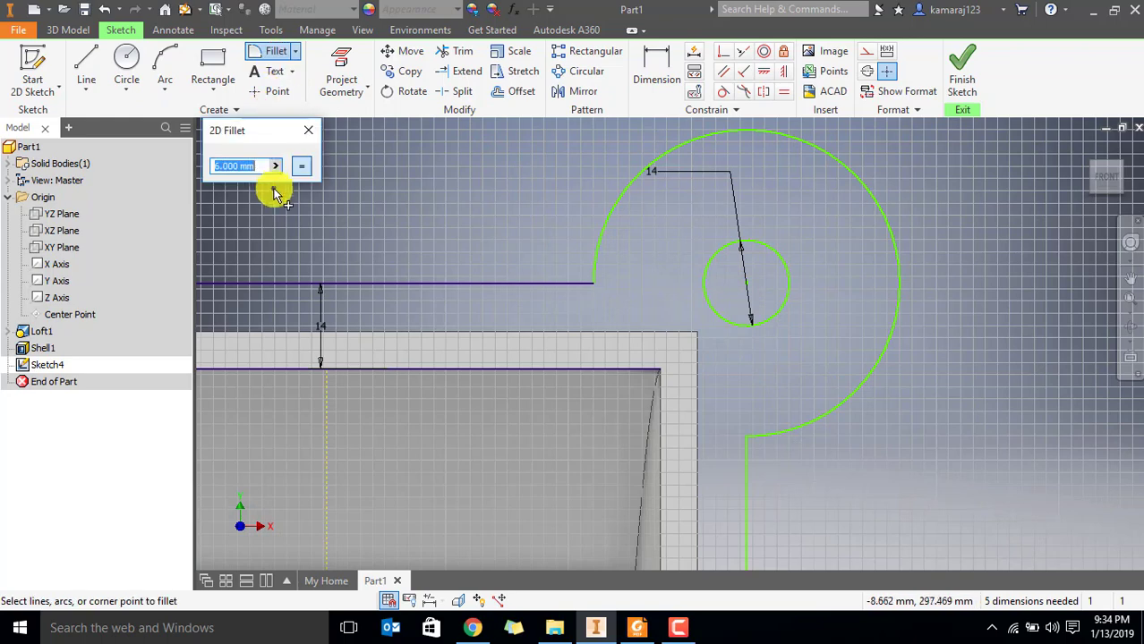
click(595, 272)
click(577, 283)
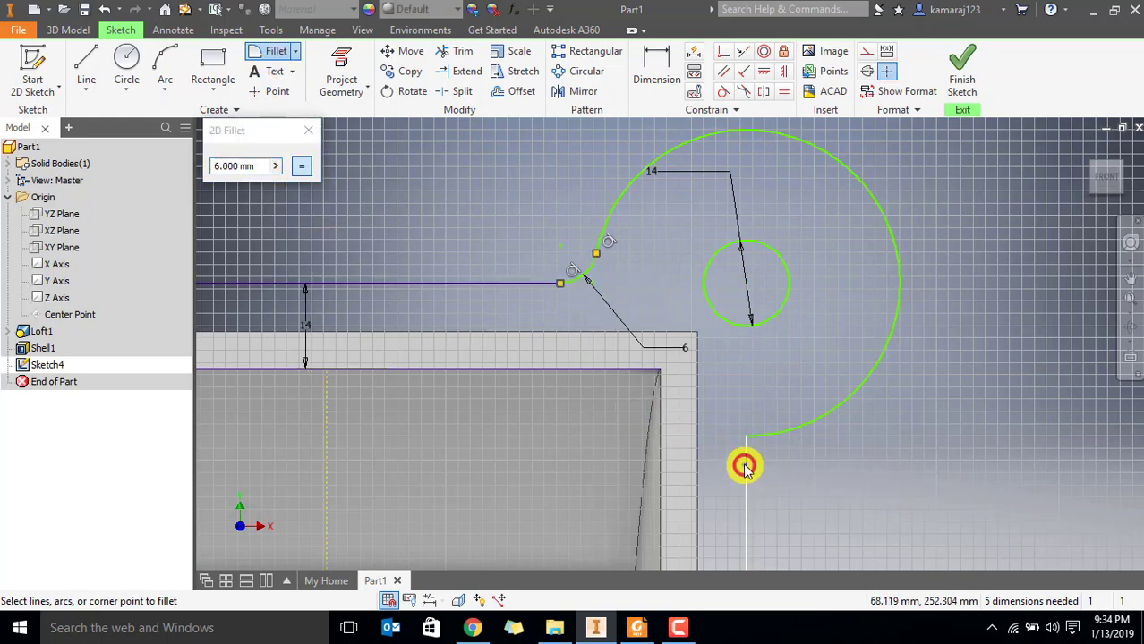
click(759, 438)
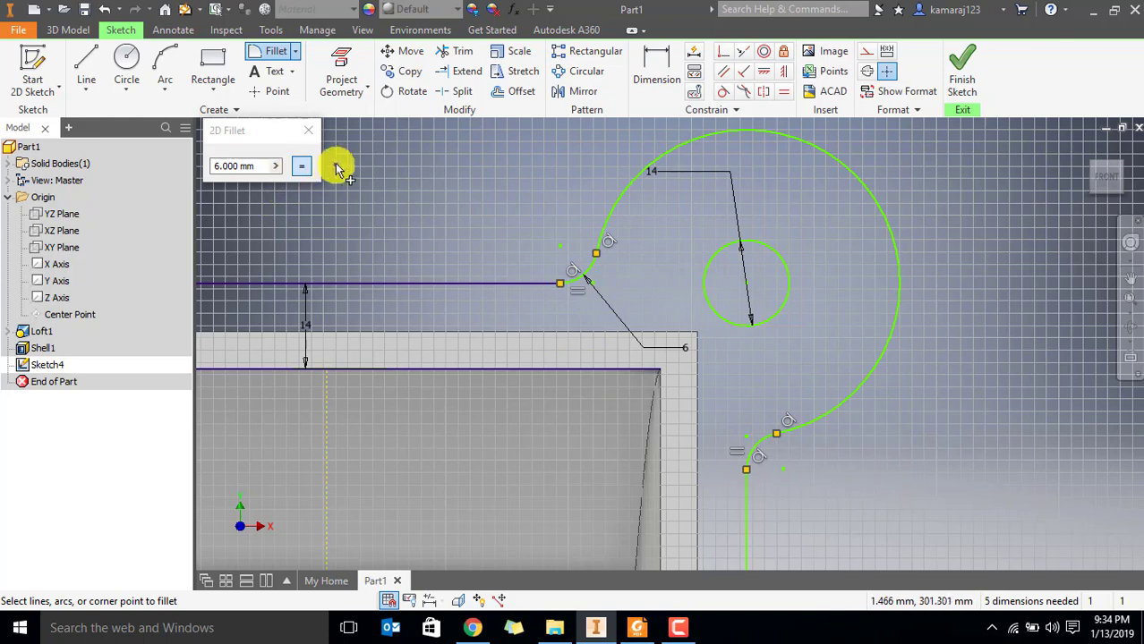
click(309, 134)
Redraw the inner rectangle's missing right edge as a line between its upper and lower right corners
scroll(518, 312, down, 5)
mouse_move(518, 311)
middle_down()
mouse_move(667, 252)
mouse_move(709, 329)
middle_up()
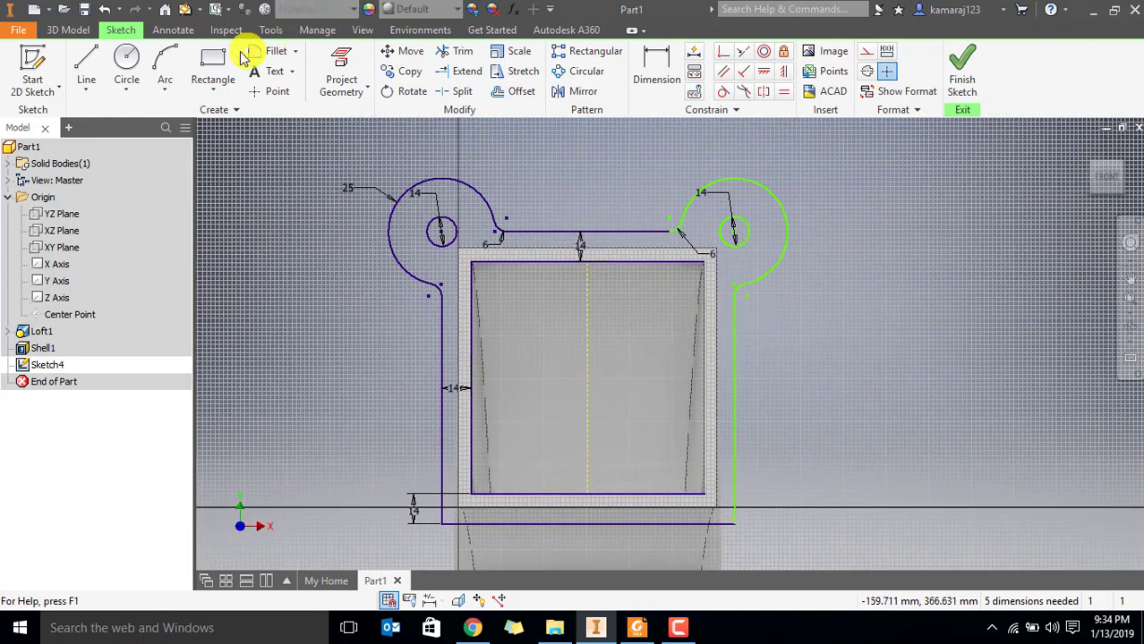
click(89, 60)
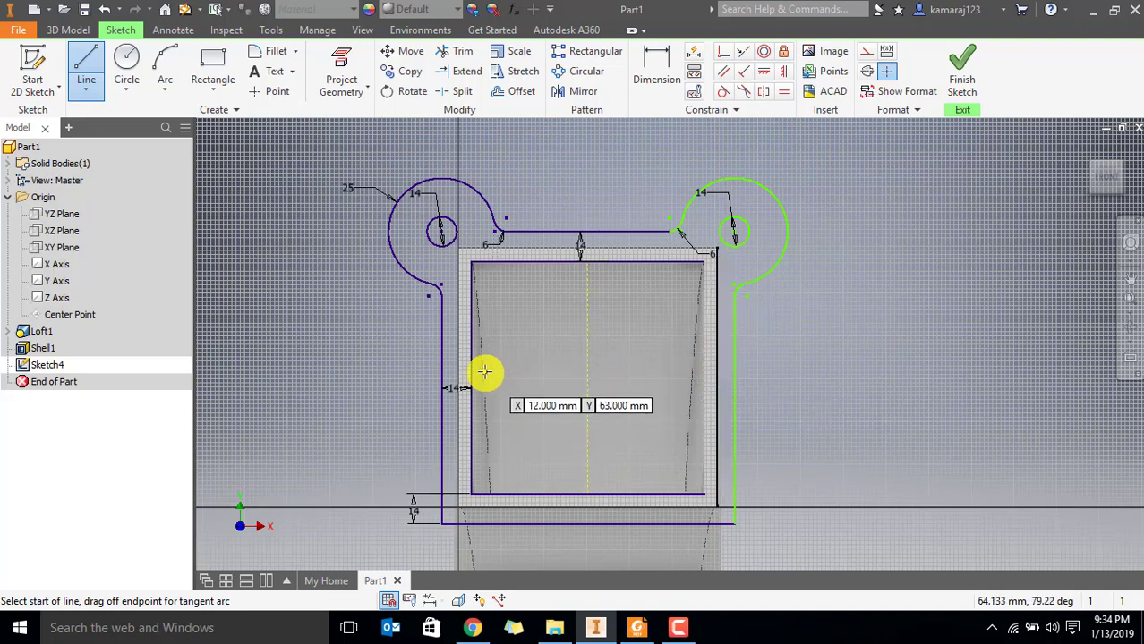
key(Escape)
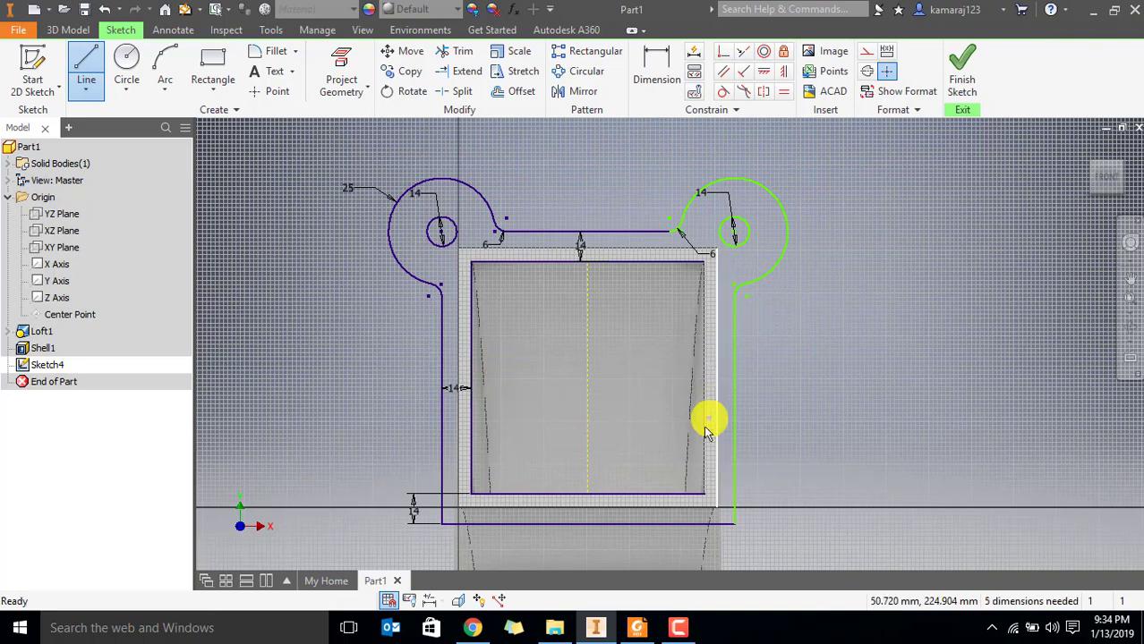
click(93, 68)
click(706, 258)
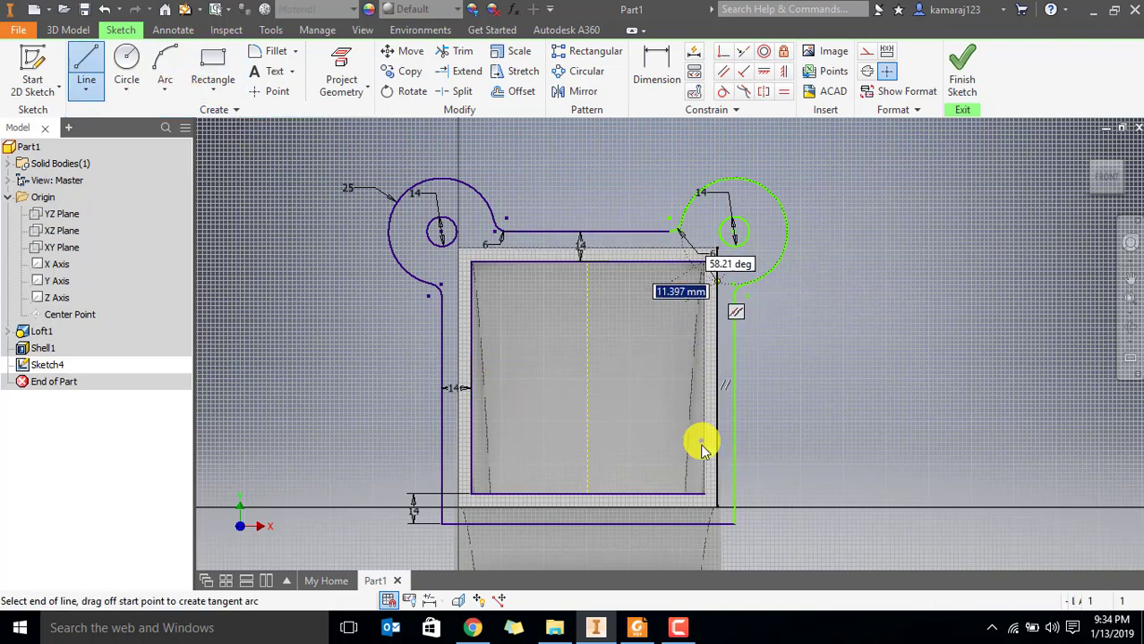
click(715, 504)
key(Escape)
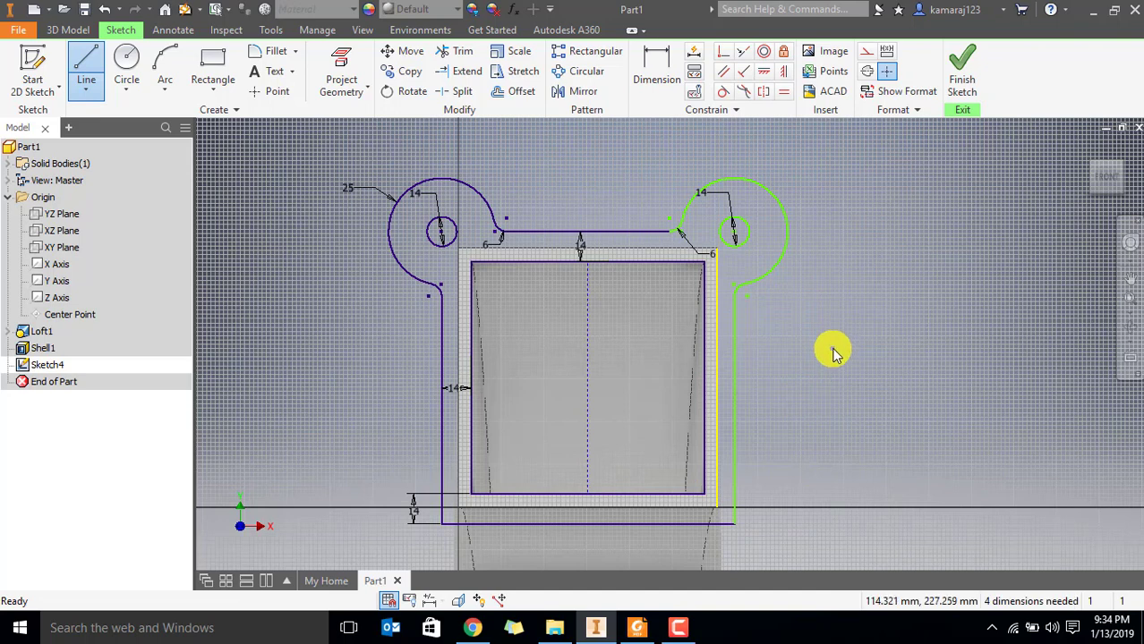
Draw a horizontal line about 49 mm long outward from the midpoint of the inner rectangle's right edge and make it construction geometry
click(86, 72)
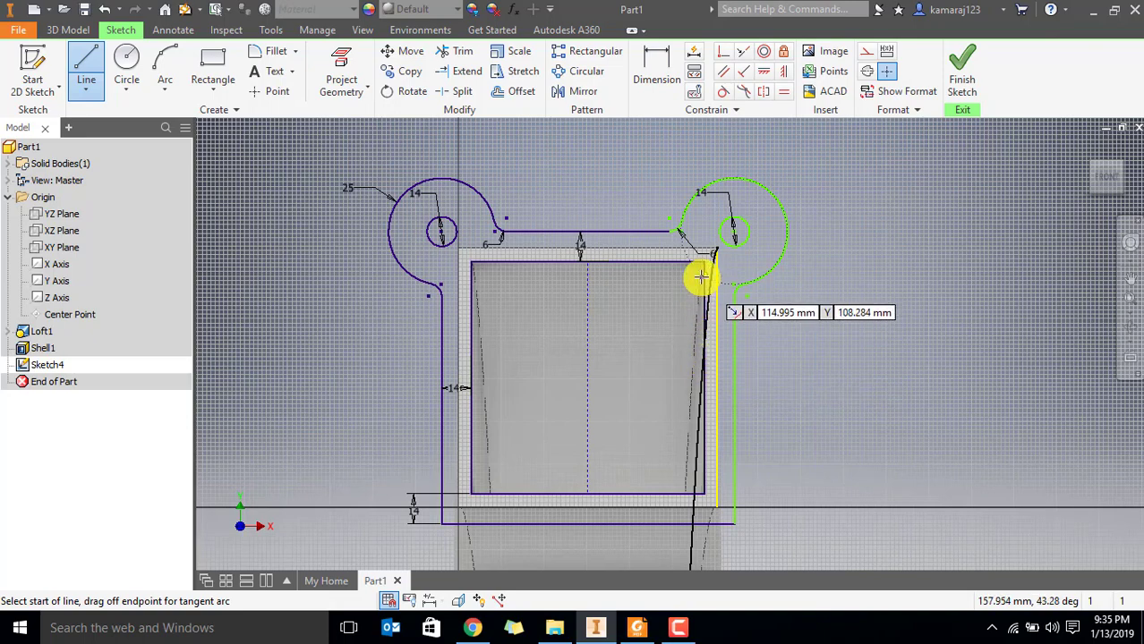
scroll(705, 394, up, 3)
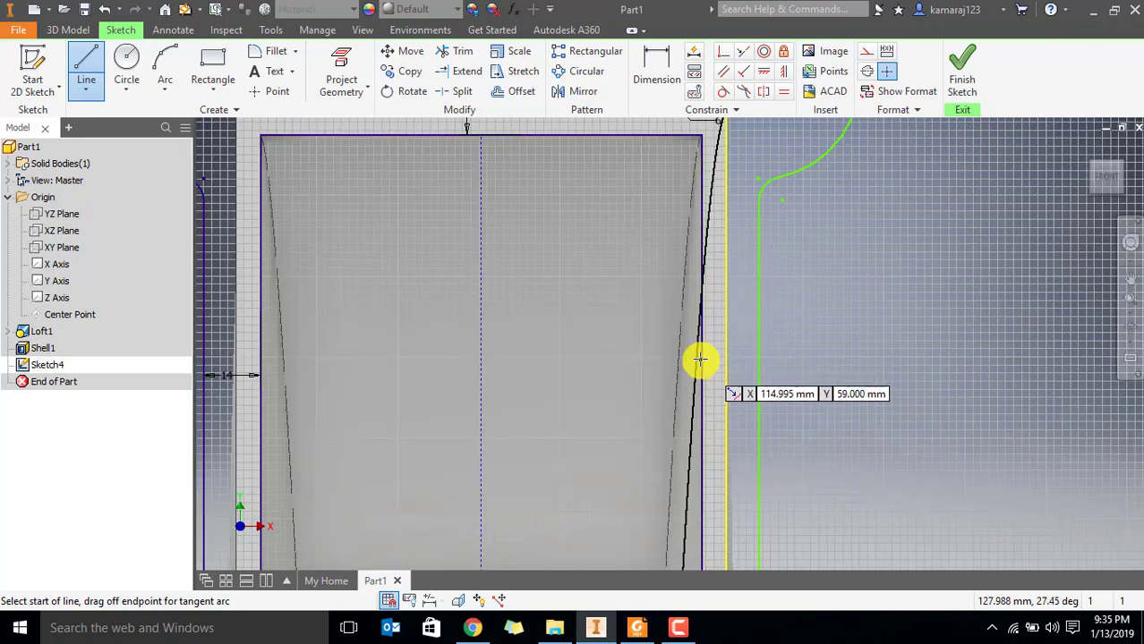
click(703, 356)
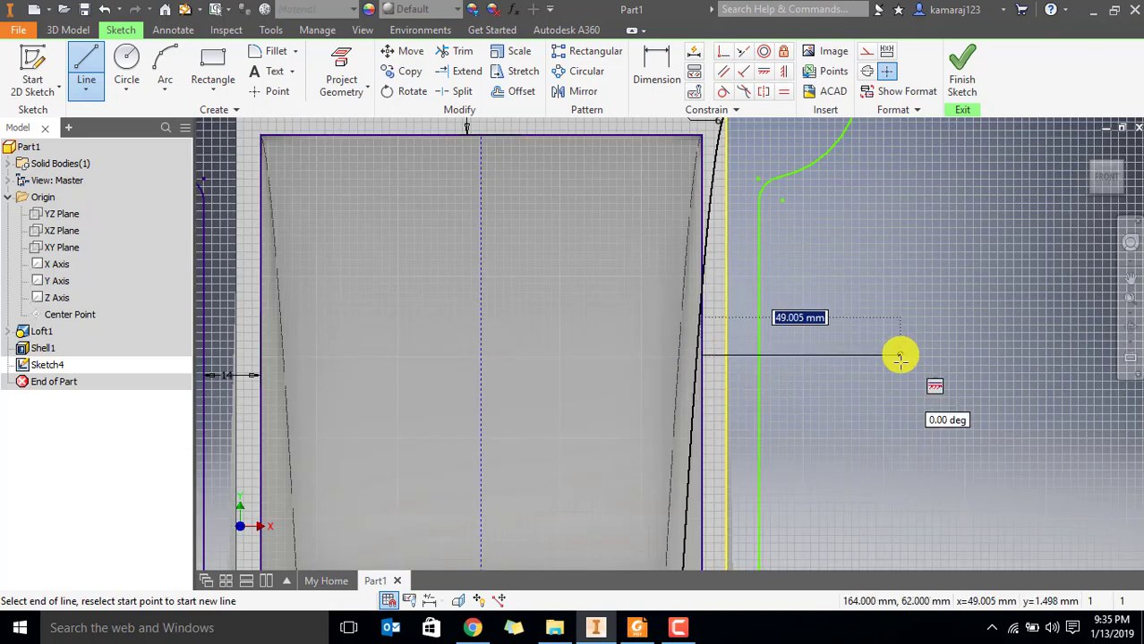
click(900, 359)
key(Escape)
scroll(873, 400, down, 5)
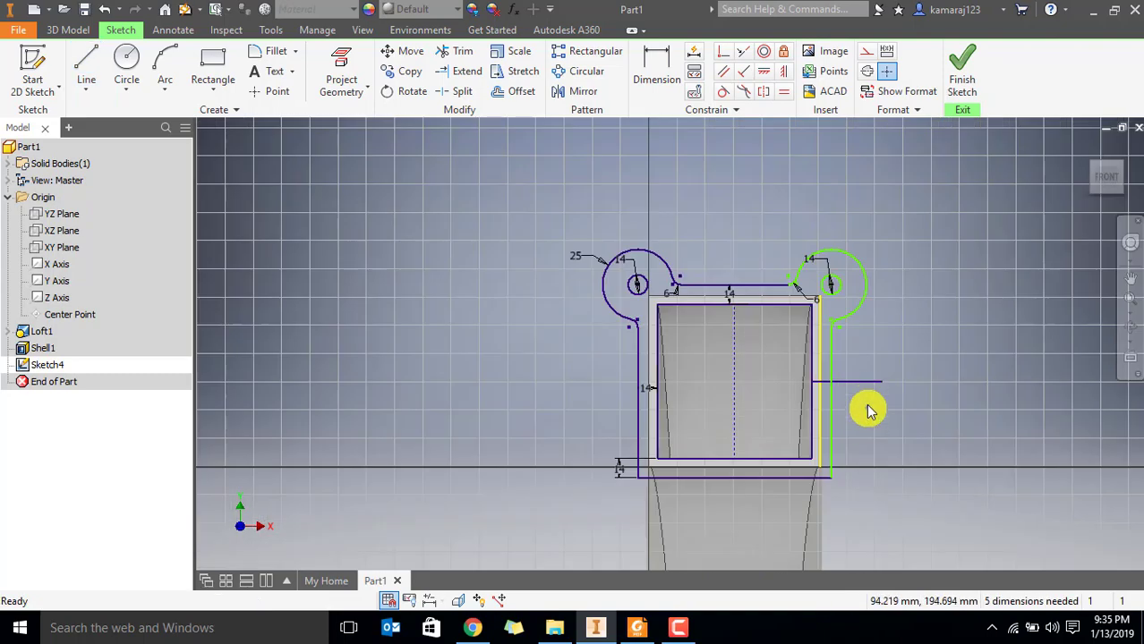
click(867, 52)
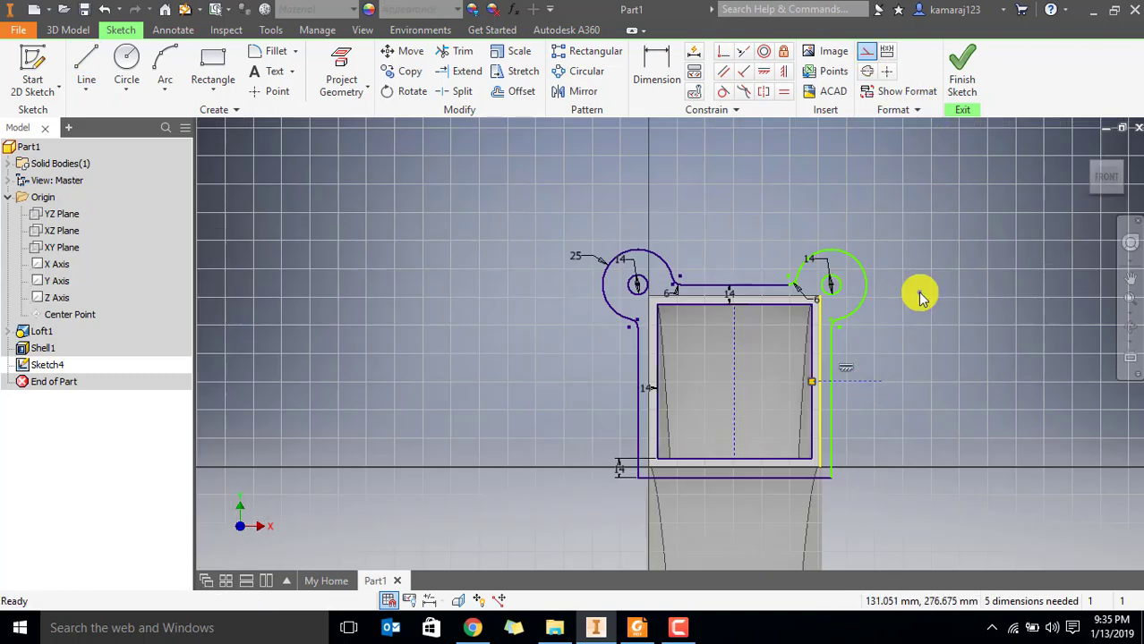
Mirror the upper-right lug's arc, fillets and hole about the horizontal construction line to create the lower-right lug
scroll(908, 307, up, 3)
click(578, 92)
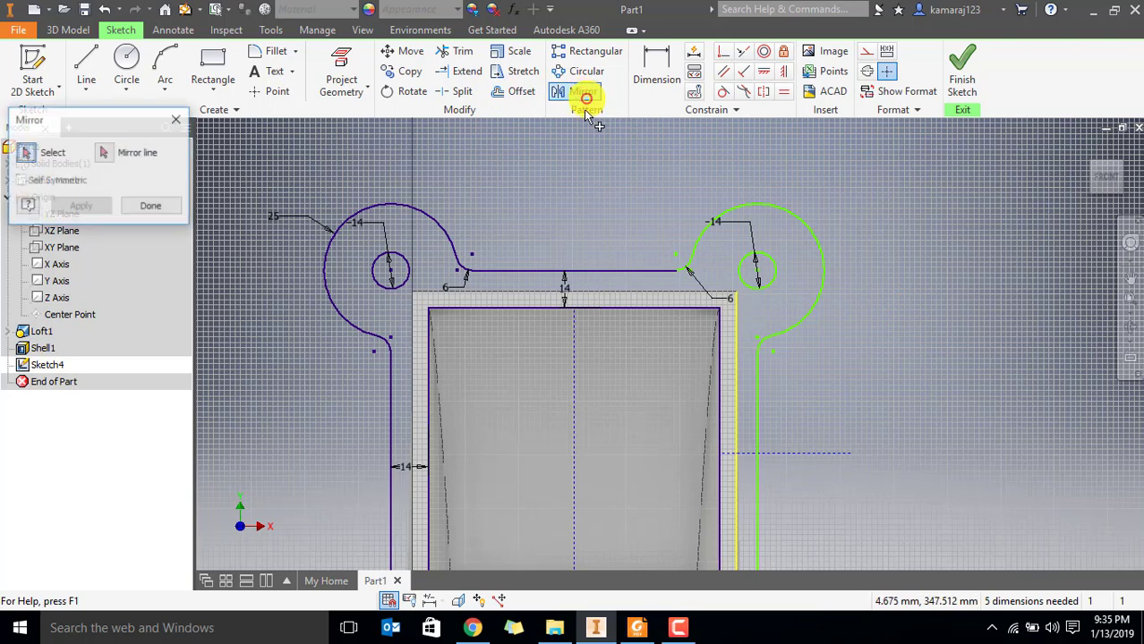
click(716, 215)
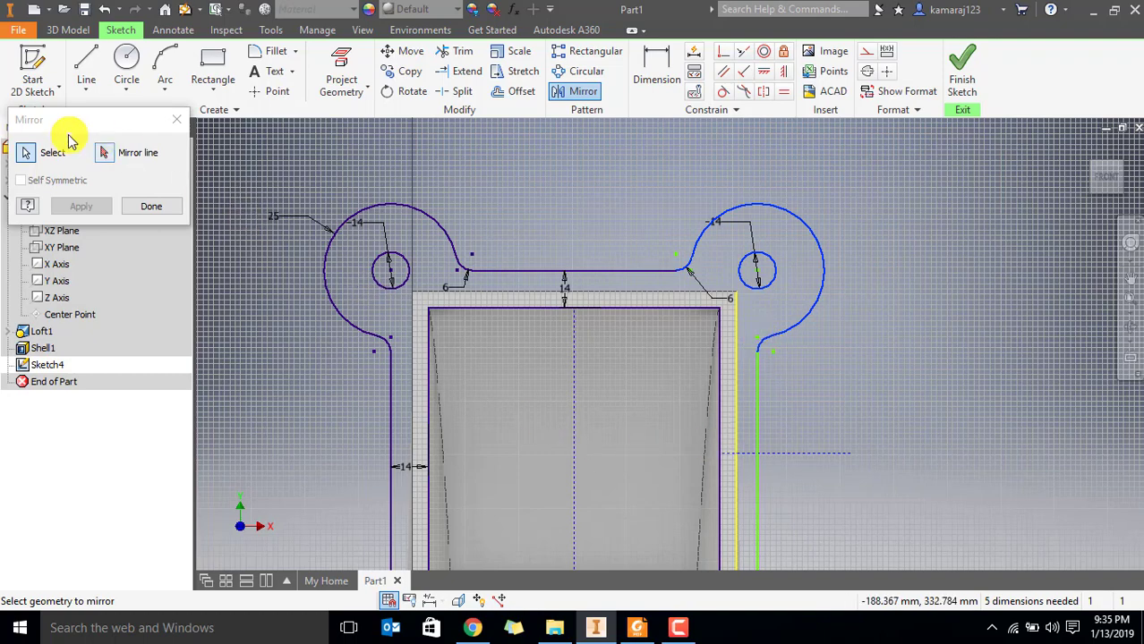
click(104, 152)
click(806, 456)
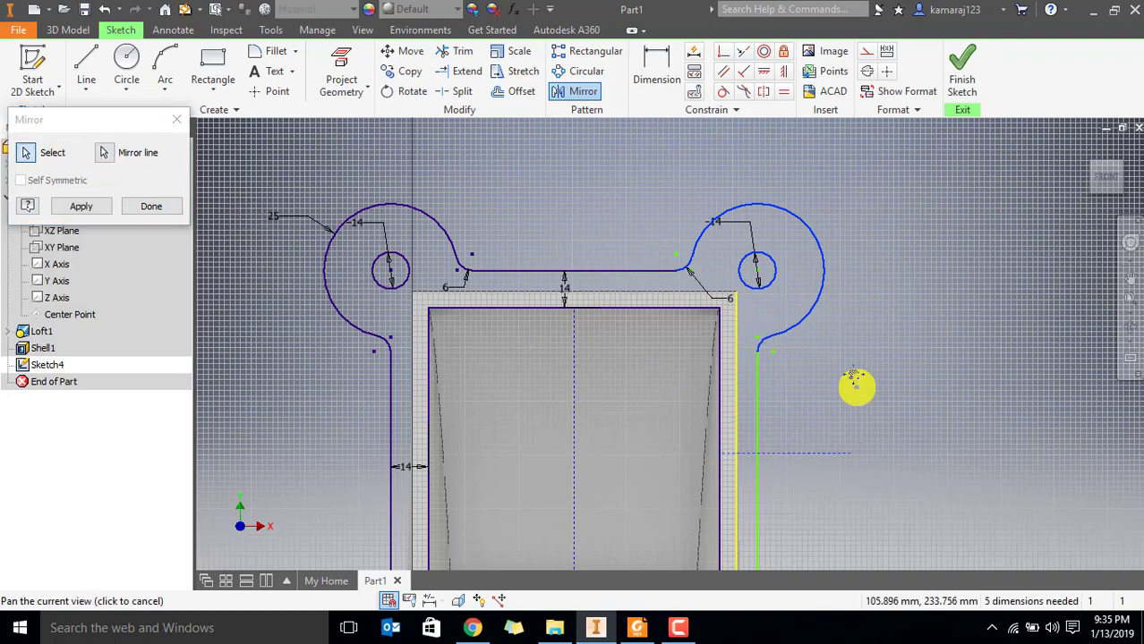
middle_drag(856, 478, 861, 231)
click(82, 206)
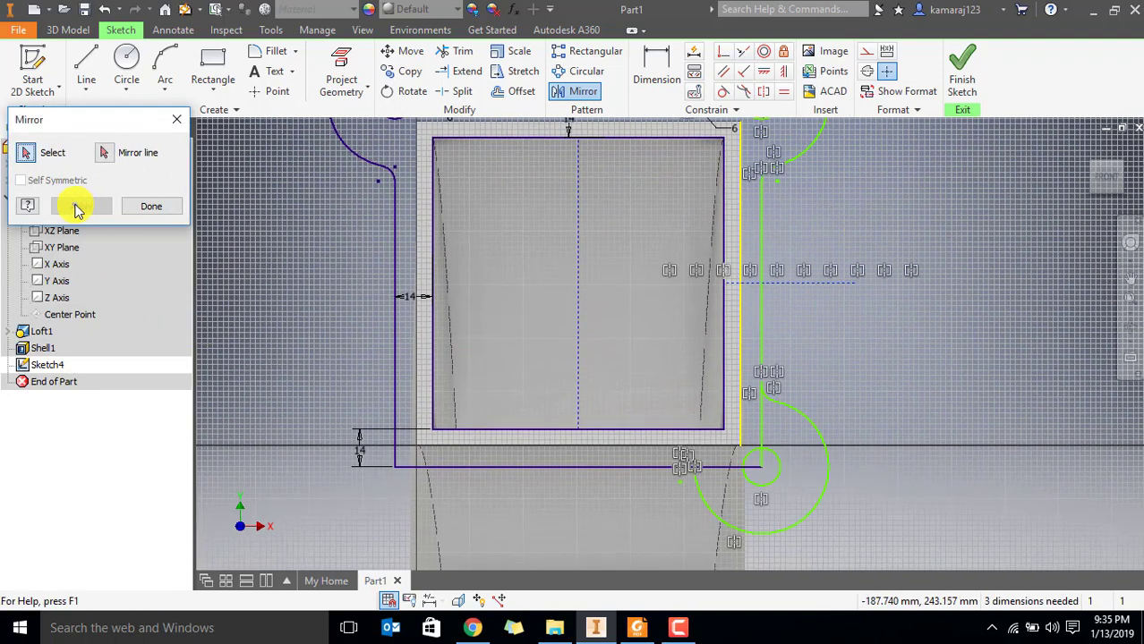
click(141, 208)
Trim the flange's right outer edge inside the lower-right lug and the bottom outer edge inside the lug's hole
scroll(467, 320, down, 3)
scroll(585, 332, up, 3)
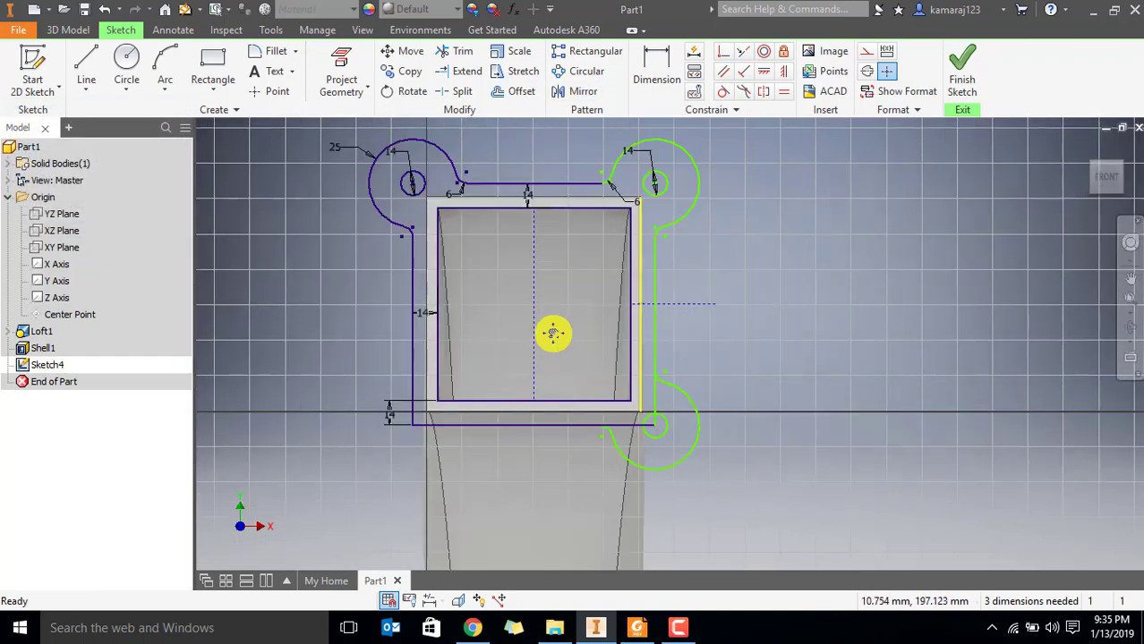
scroll(551, 332, down, 1)
scroll(632, 327, up, 2)
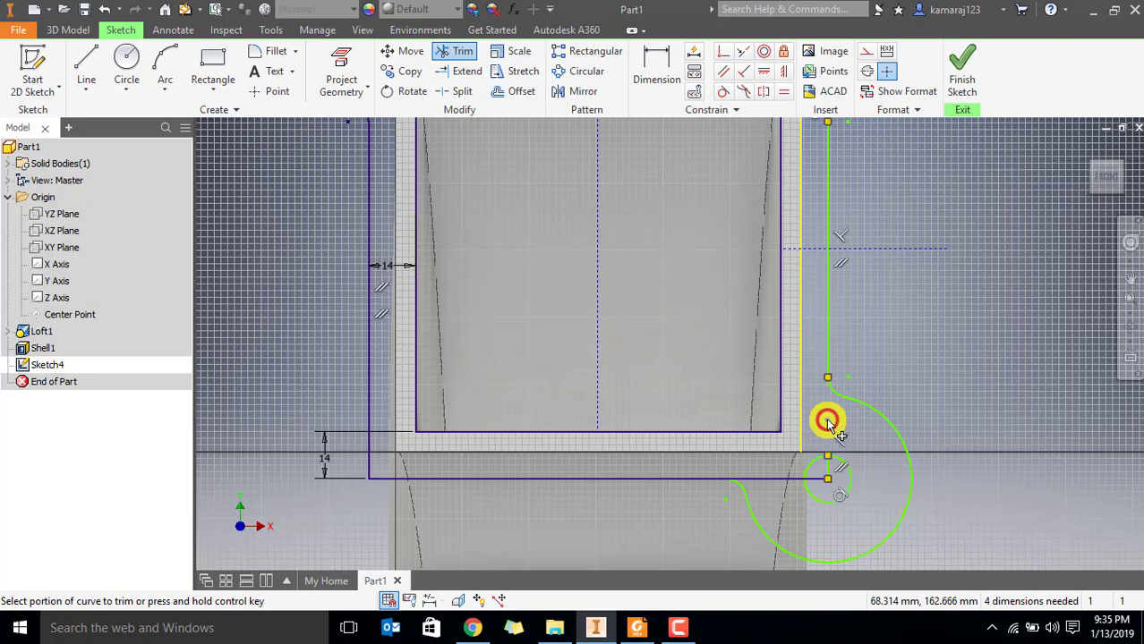
scroll(850, 496, up, 4)
click(778, 392)
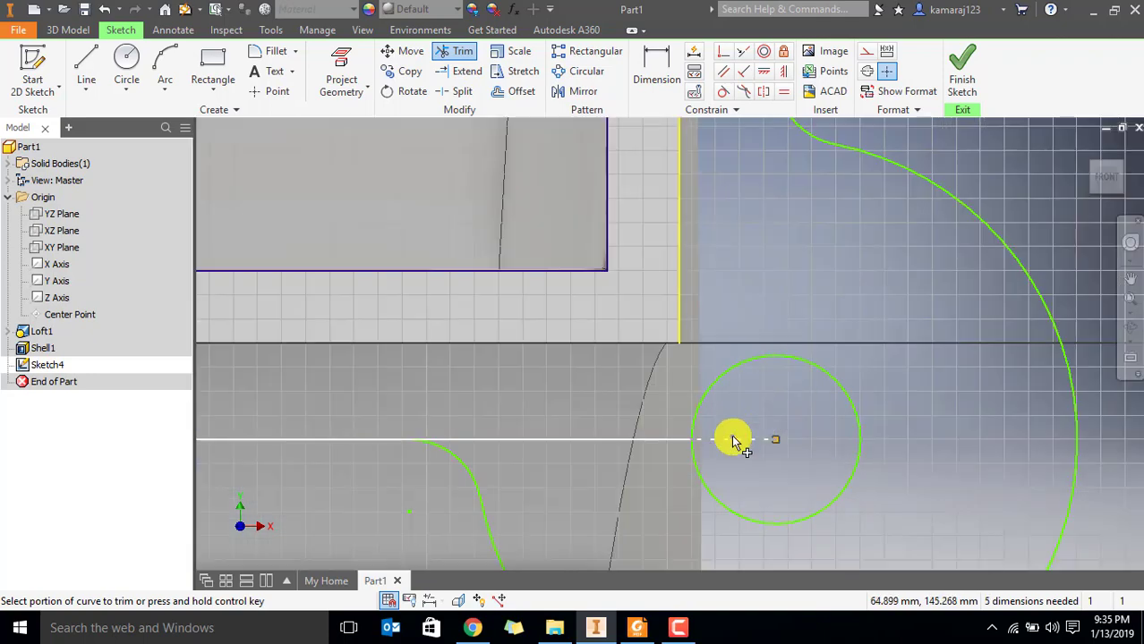
click(734, 439)
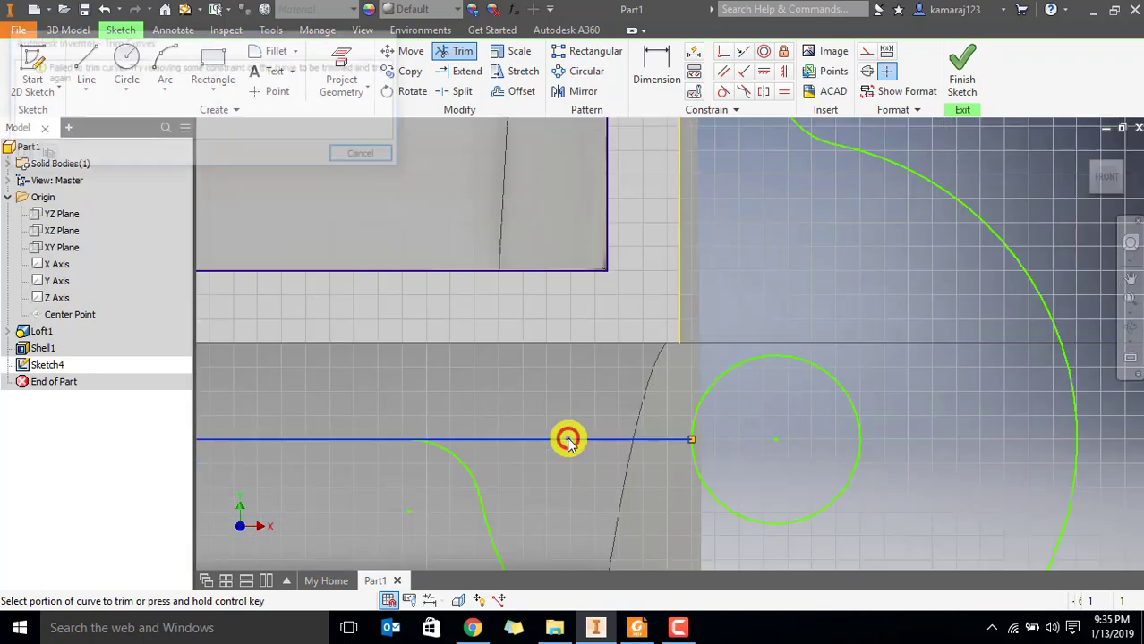
Try to trim the flange's bottom outer edge between the lower-right lug's fillet and its hole
click(362, 158)
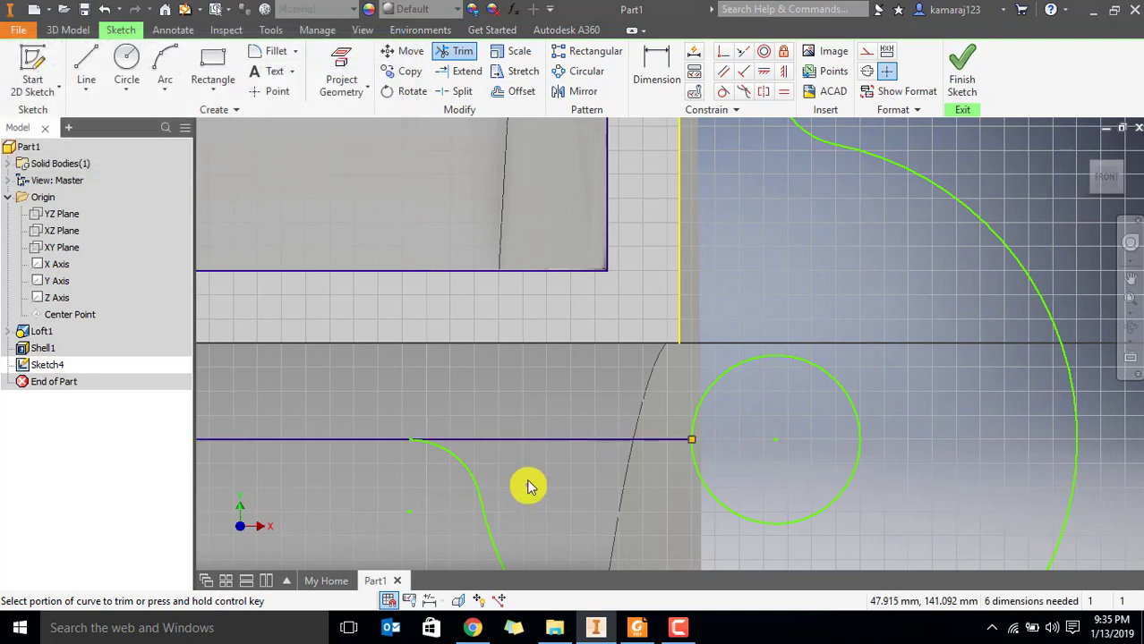
scroll(527, 483, down, 3)
middle_drag(528, 477, 733, 340)
scroll(733, 349, up, 2)
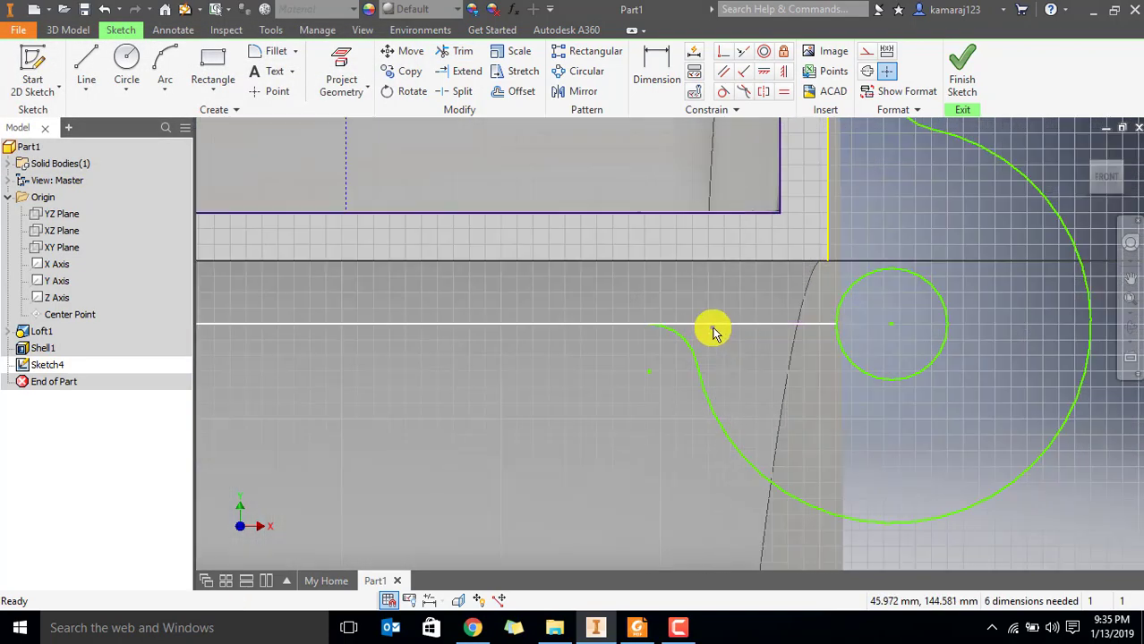
scroll(659, 345, up, 3)
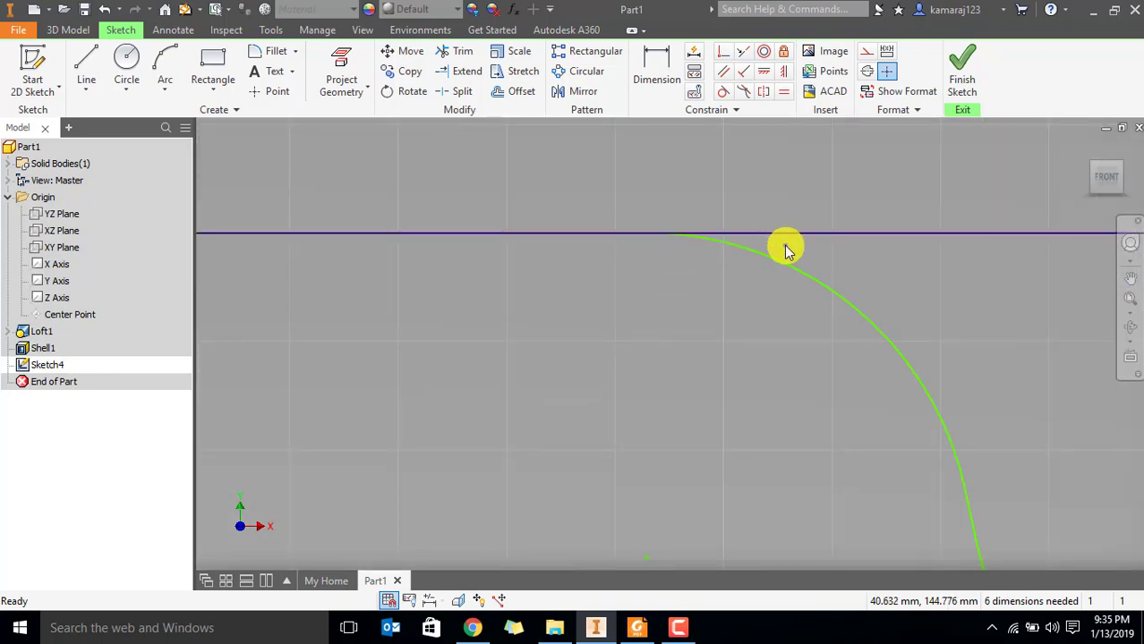
scroll(792, 250, down, 4)
middle_drag(868, 284, 727, 293)
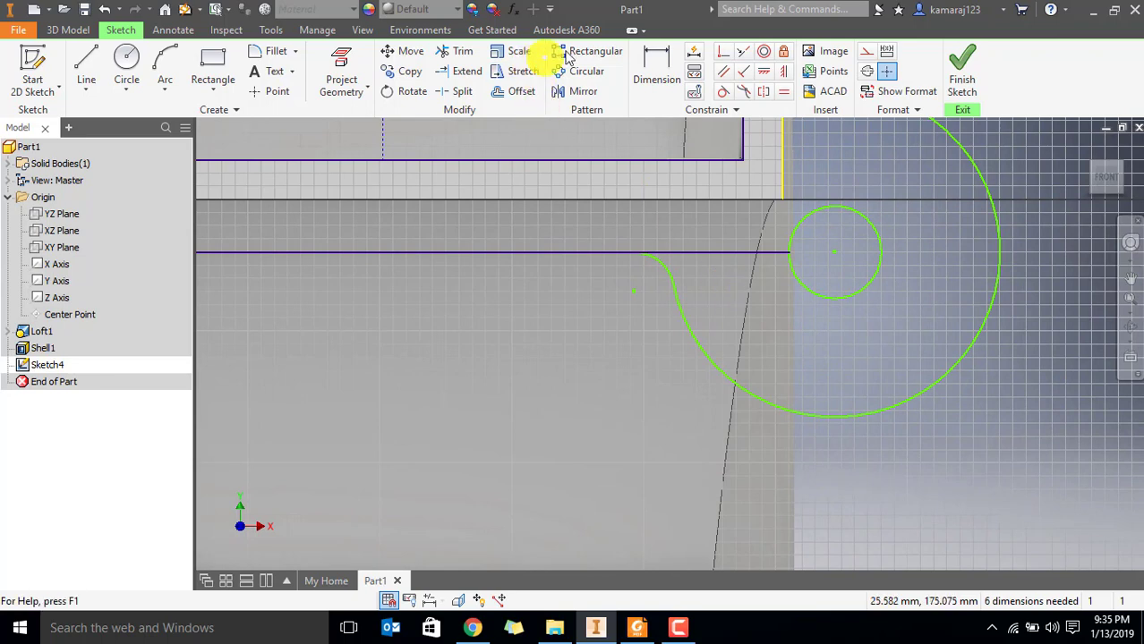
click(466, 51)
click(728, 256)
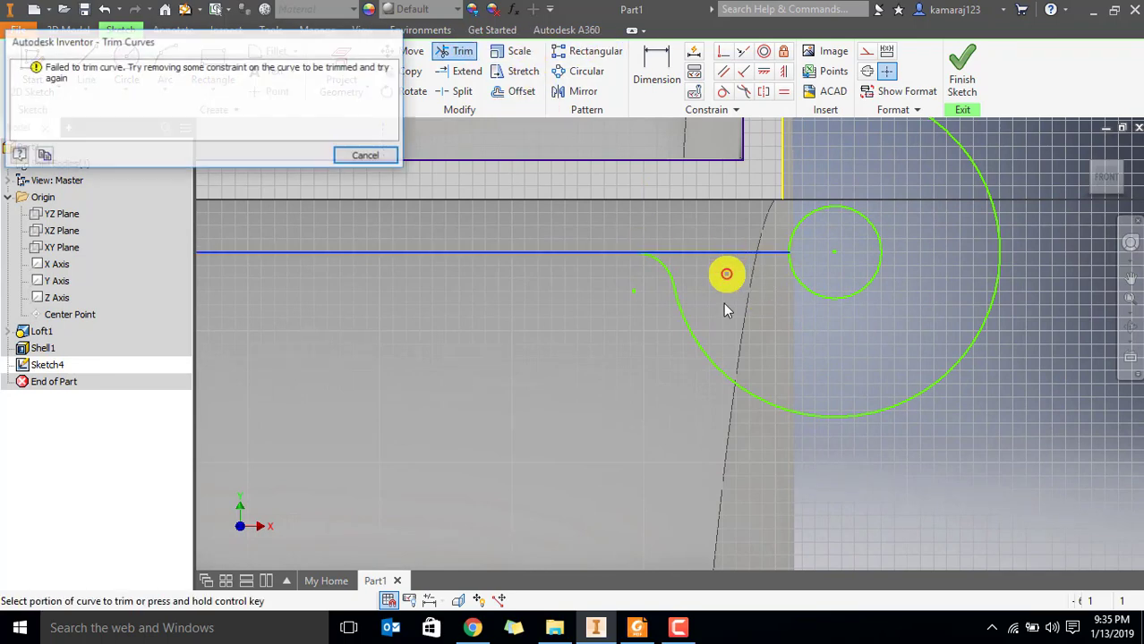
click(363, 157)
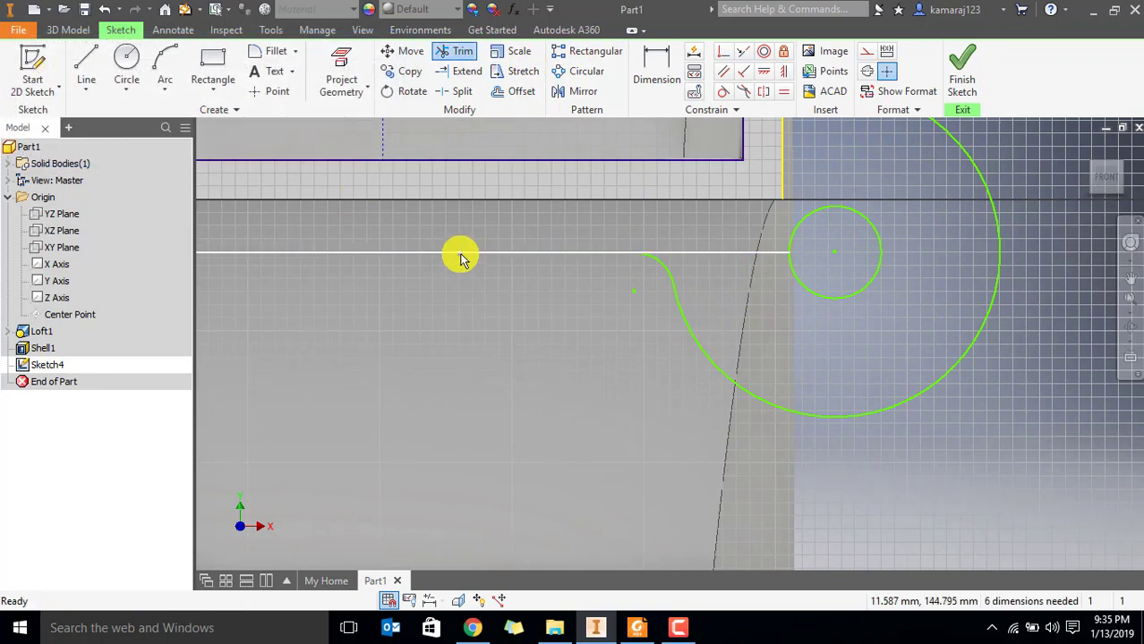
Replace the flange's bottom outer edge with a horizontal line from the lower-right lug's fillet to the left outer edge's lower end
click(461, 257)
scroll(523, 287, down, 5)
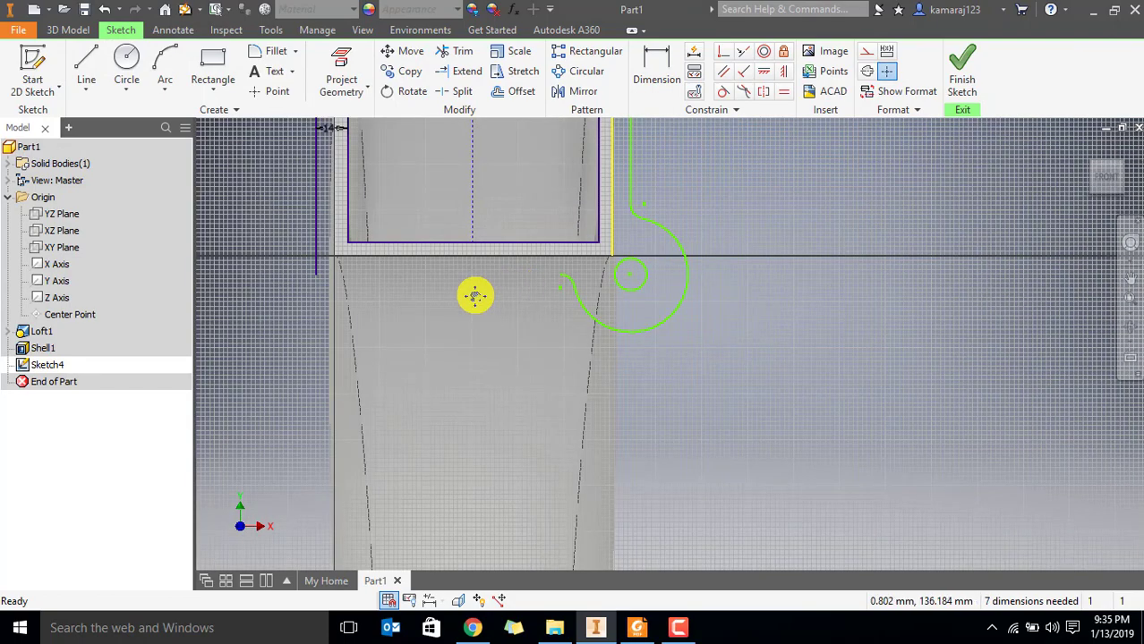
middle_drag(473, 294, 721, 334)
click(87, 61)
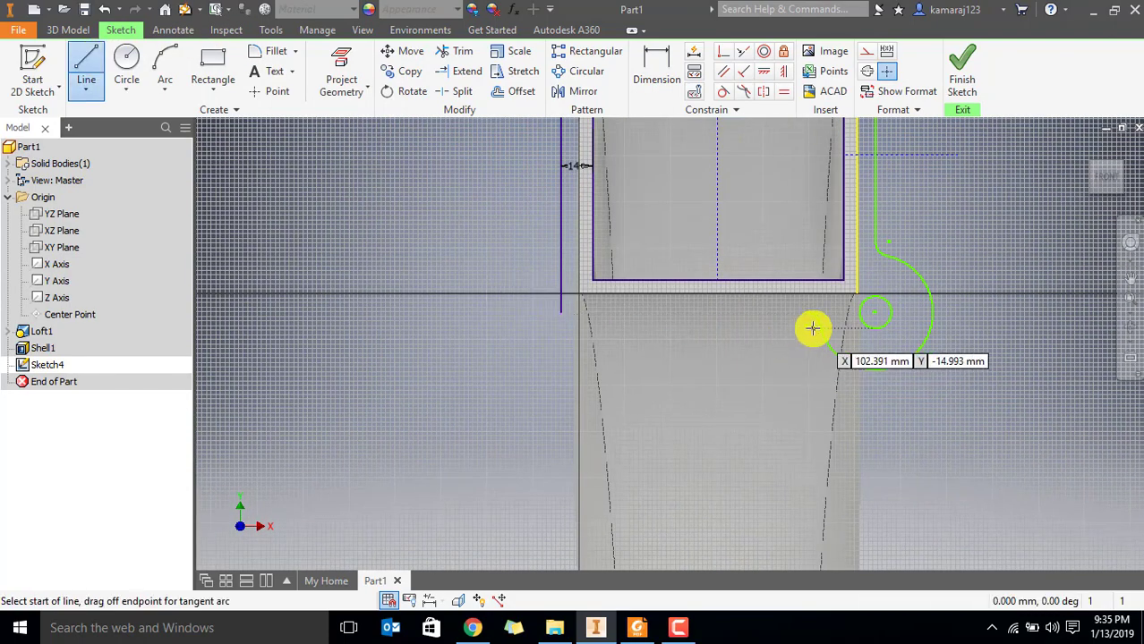
click(806, 313)
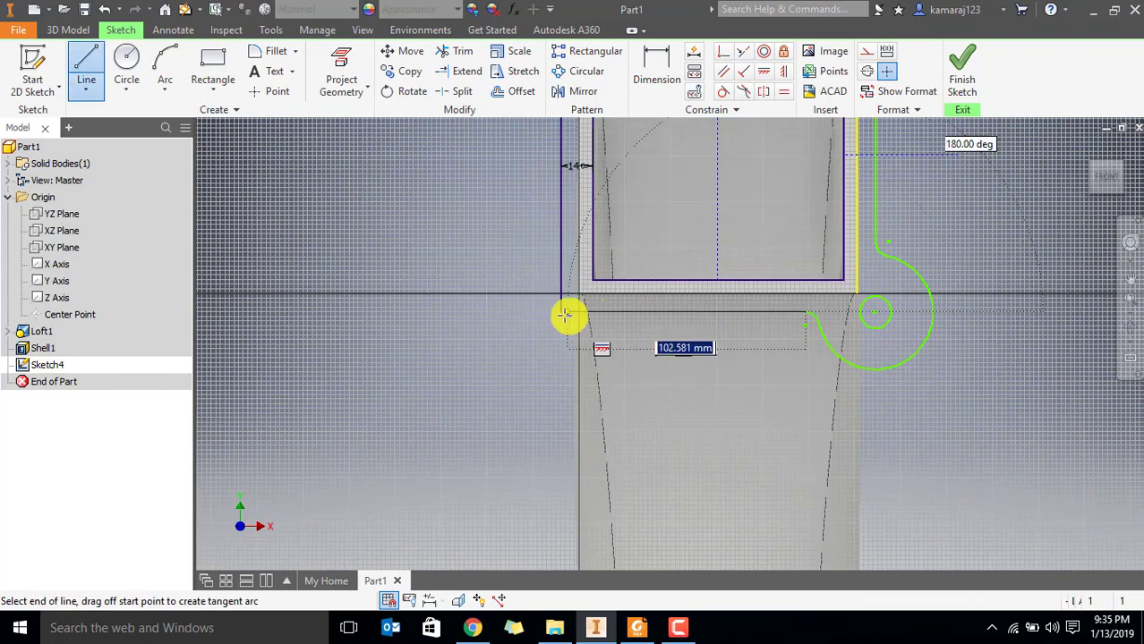
click(562, 312)
key(Escape)
Mirror the lower-right lug's arc, fillets and hole about the vertical construction line to create the lower-left lug
middle_drag(912, 208, 794, 372)
scroll(794, 377, up, 3)
middle_drag(715, 361, 830, 217)
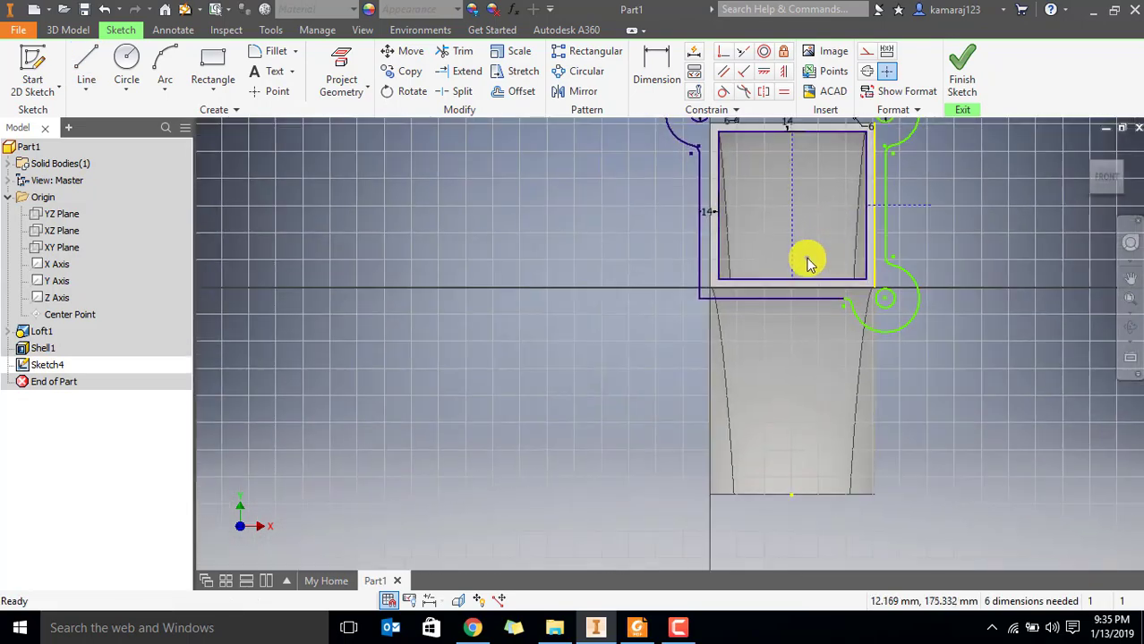
scroll(788, 272, down, 3)
middle_drag(788, 272, 687, 308)
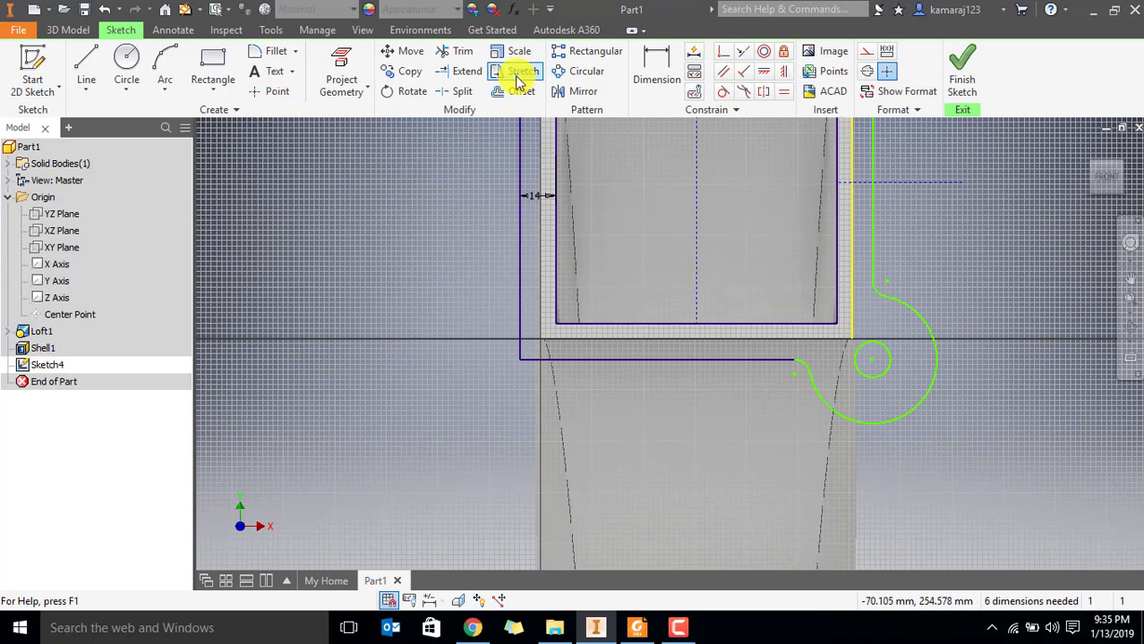
click(570, 97)
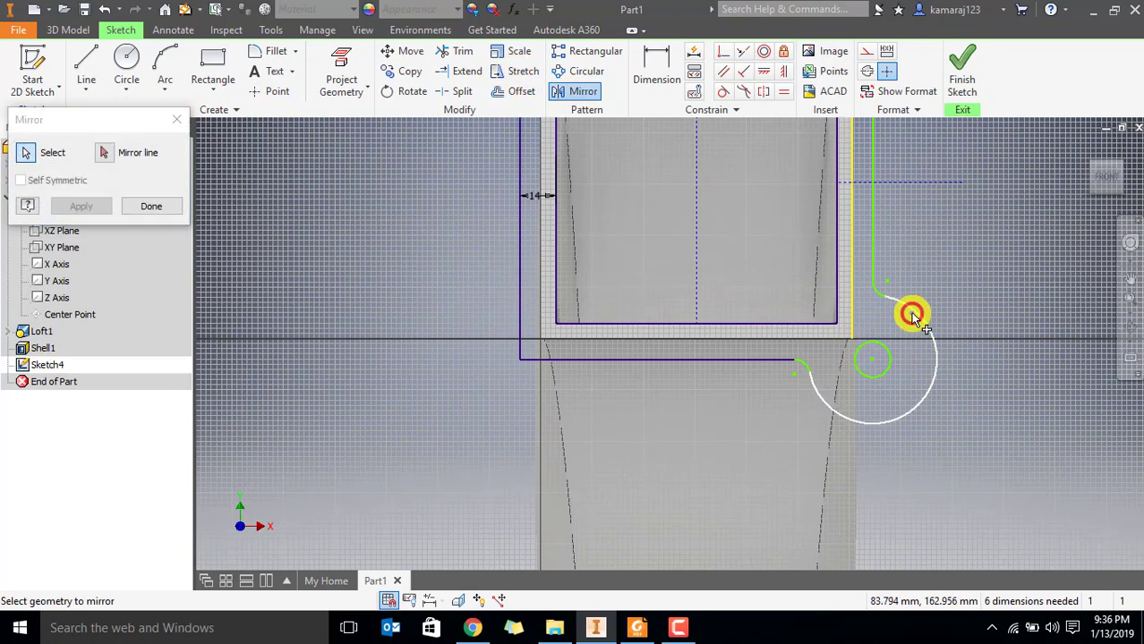
click(913, 316)
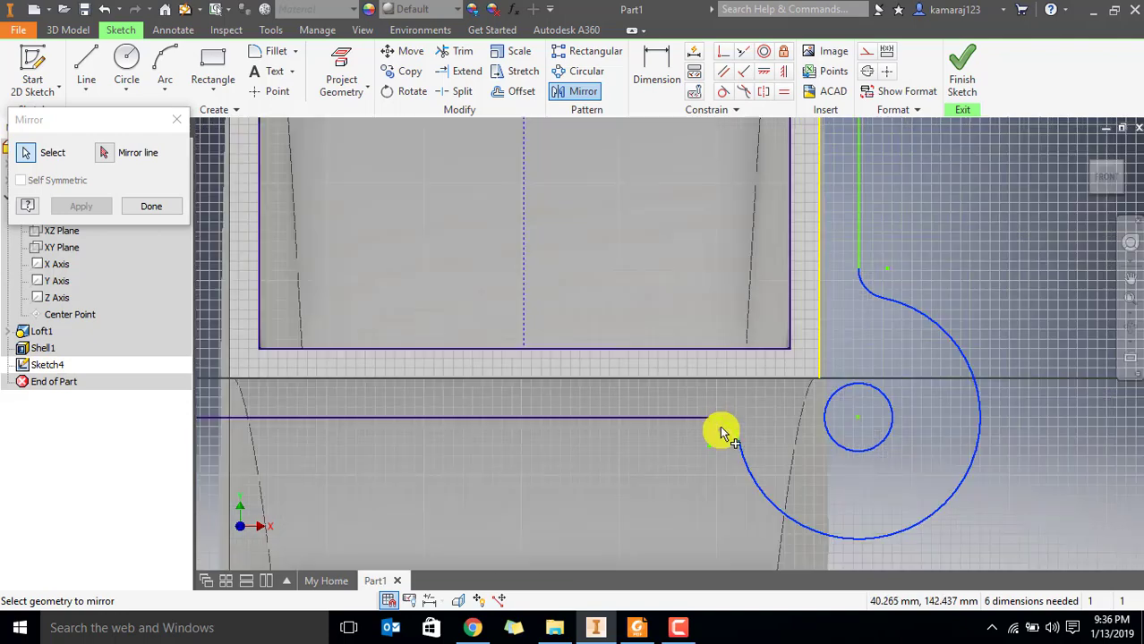
click(722, 422)
scroll(711, 455, up, 3)
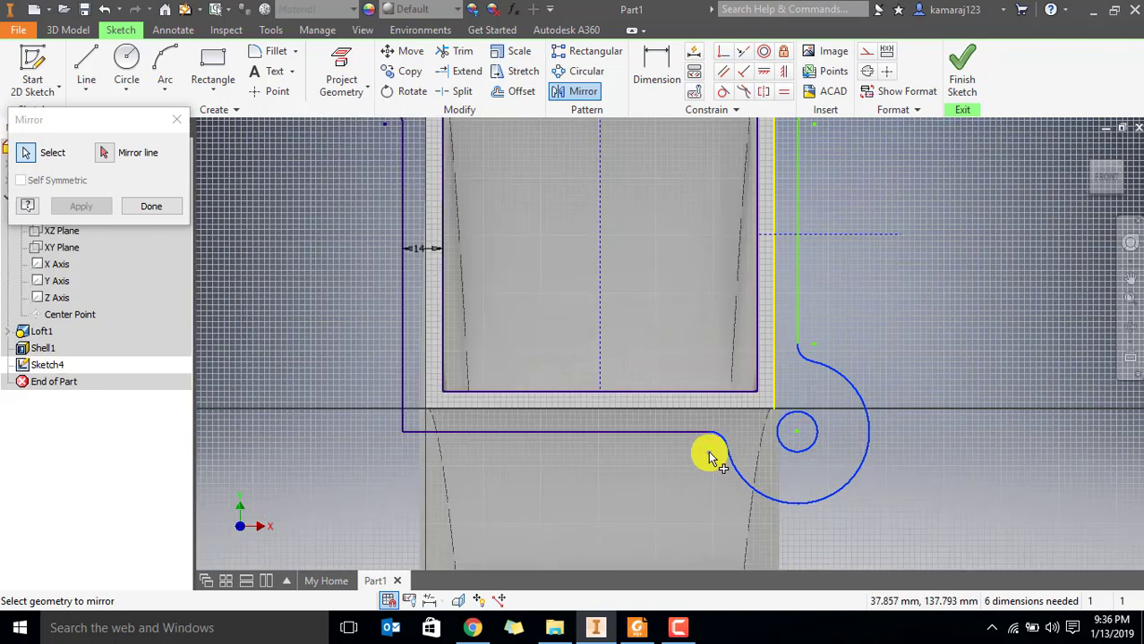
click(104, 156)
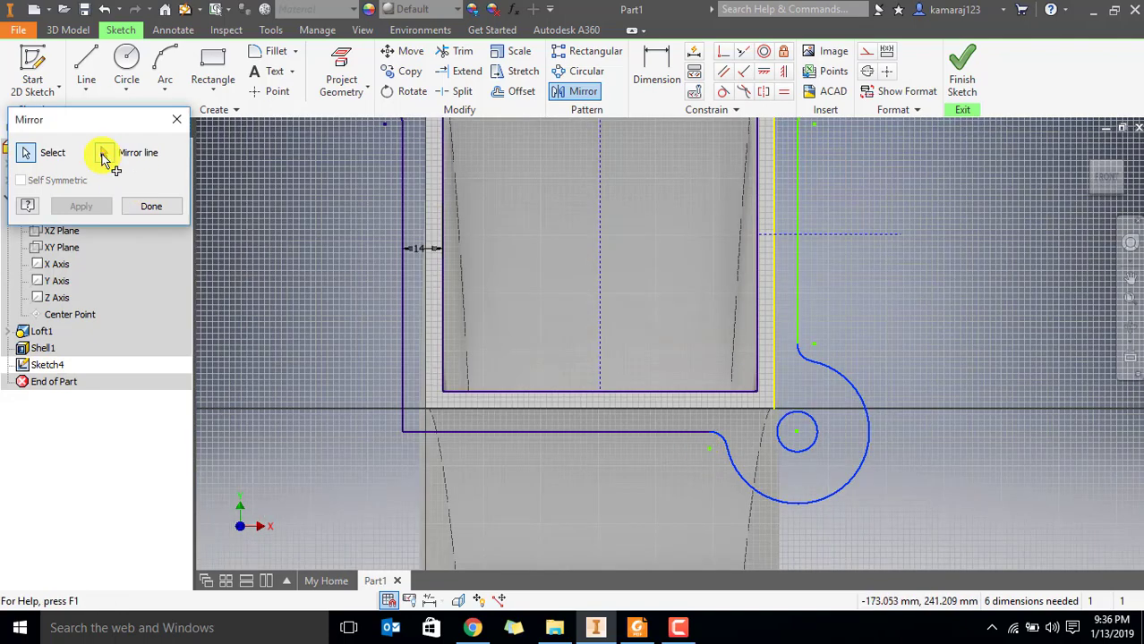
click(599, 265)
click(88, 206)
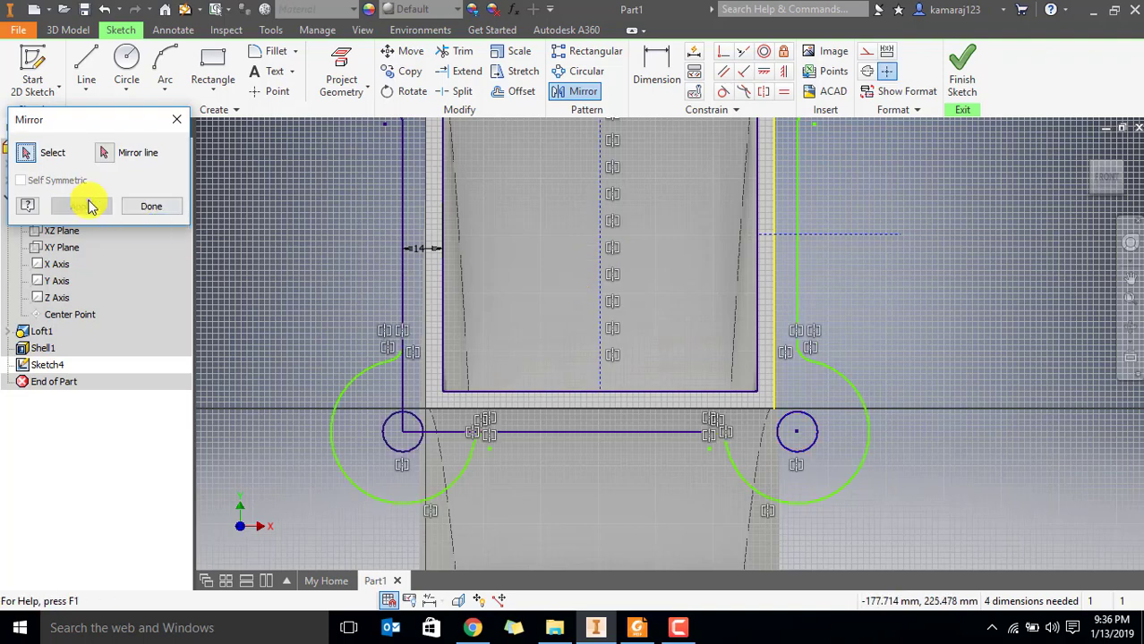
click(154, 208)
Trim the flange's left and bottom outer edges inside the lower-left lug, back to its two fillets
middle_drag(438, 404, 524, 365)
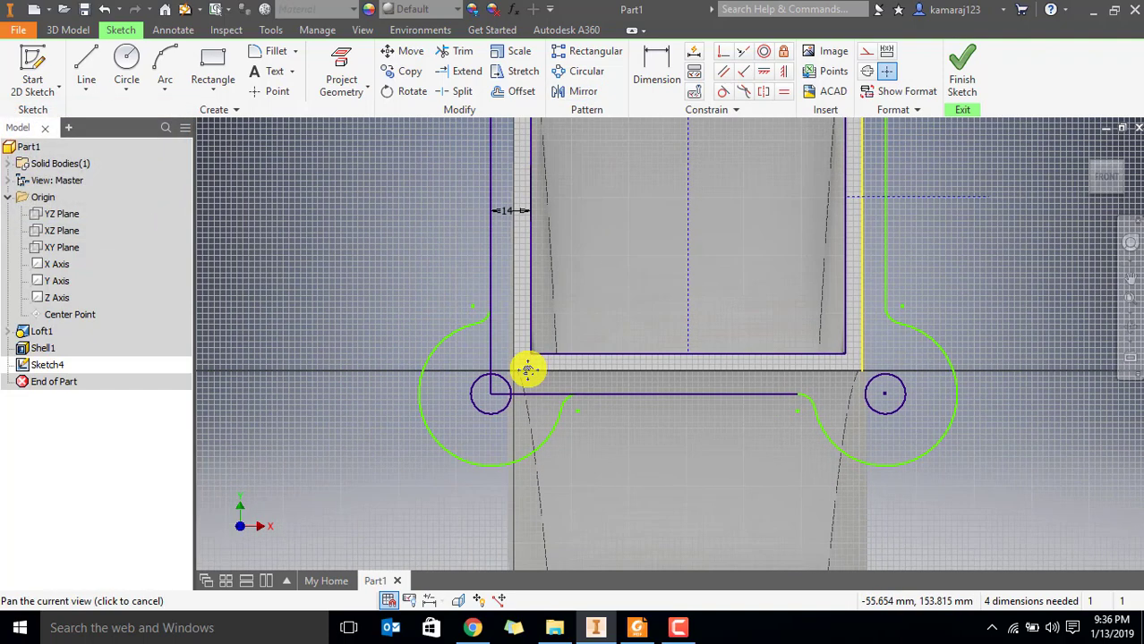
scroll(524, 365, up, 3)
click(449, 54)
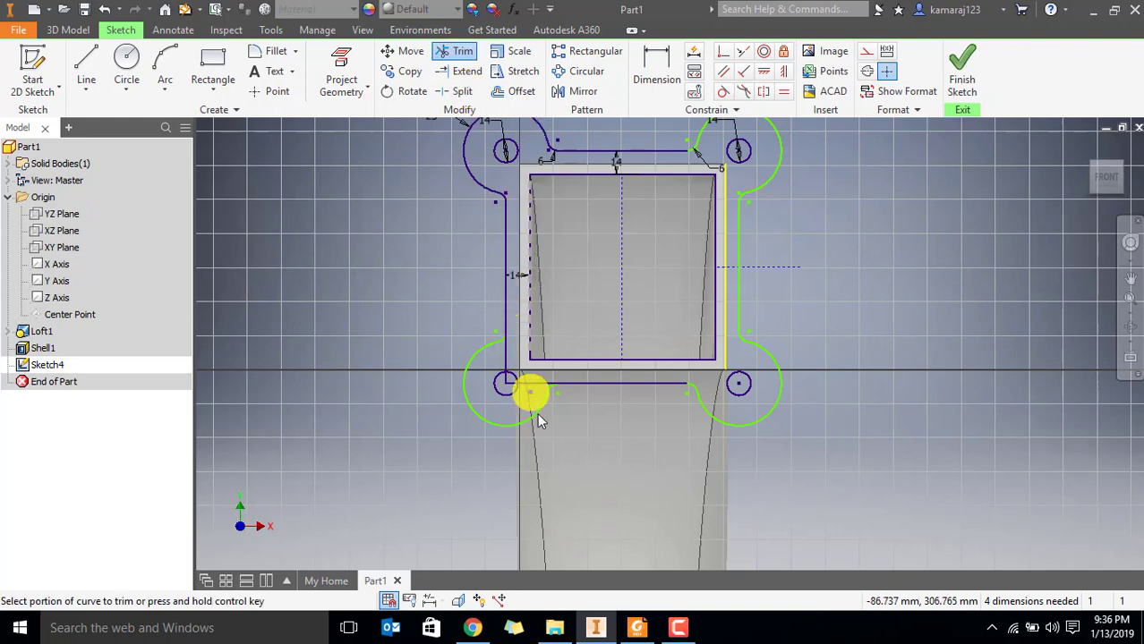
scroll(523, 391, down, 5)
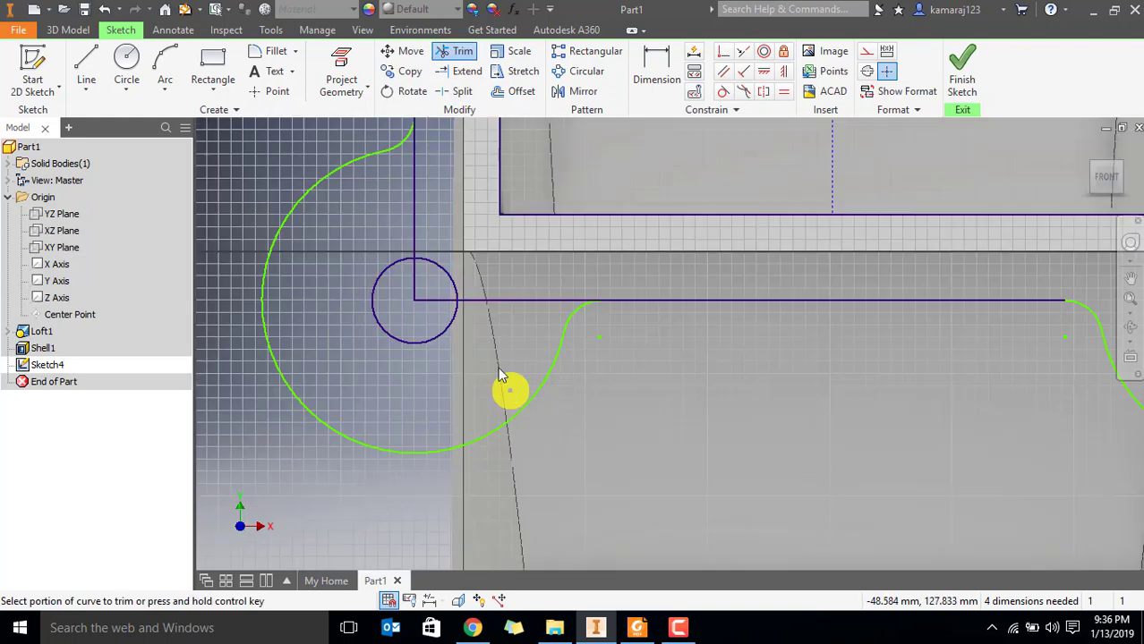
click(432, 302)
click(512, 302)
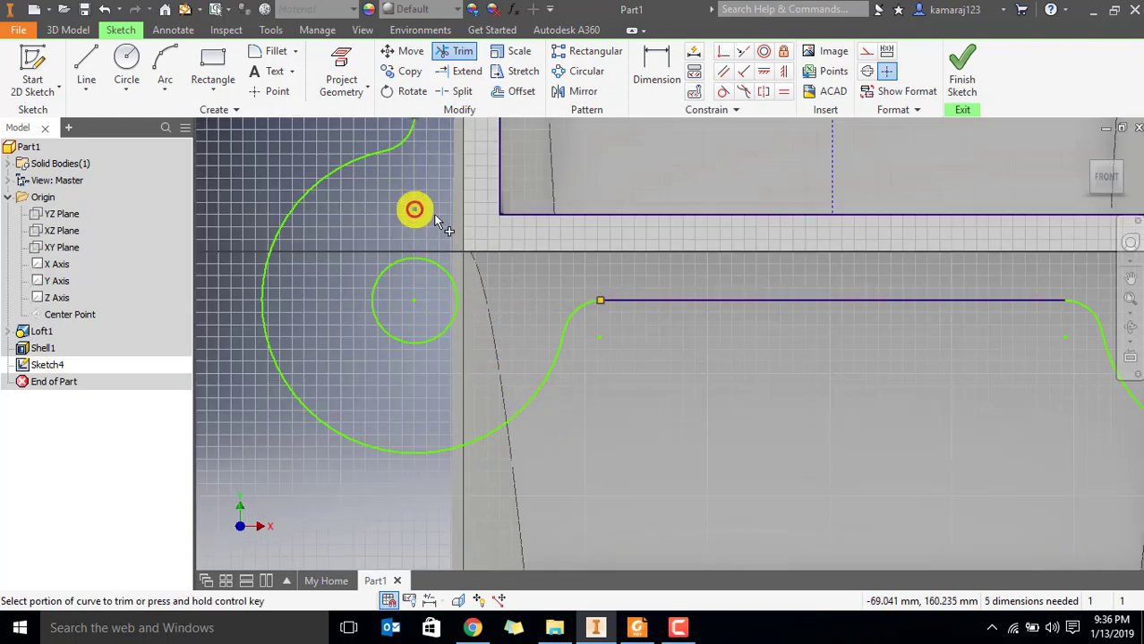
scroll(438, 226, up, 2)
middle_drag(473, 224, 545, 250)
scroll(537, 287, up, 3)
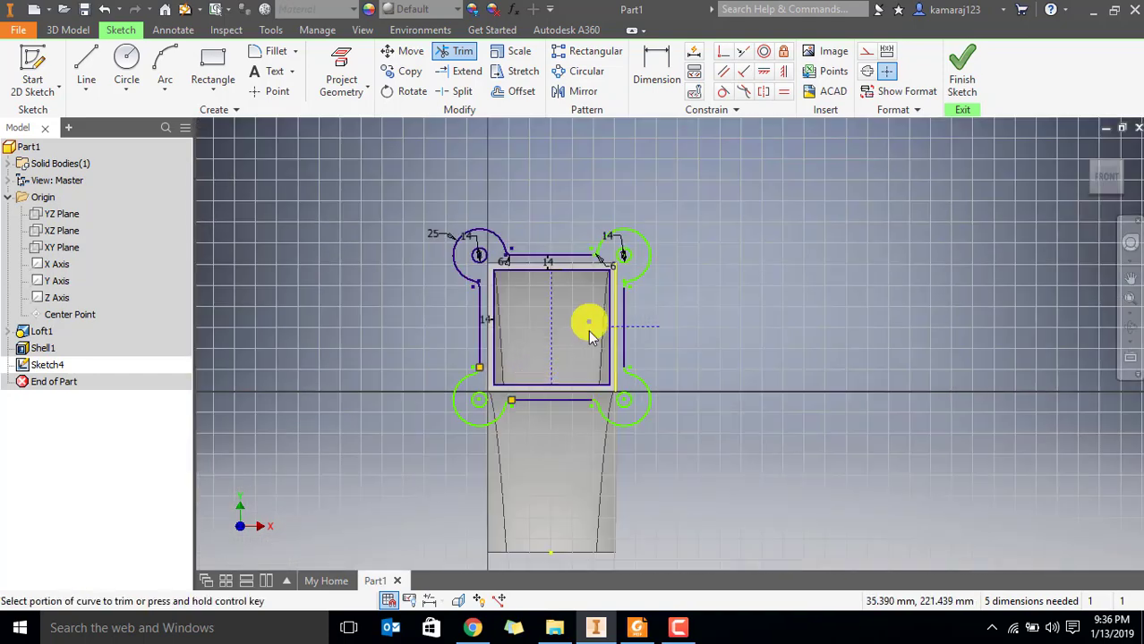
key(Escape)
Dimension the length of the horizontal construction line extending from the square opening's right edge
scroll(541, 371, down, 3)
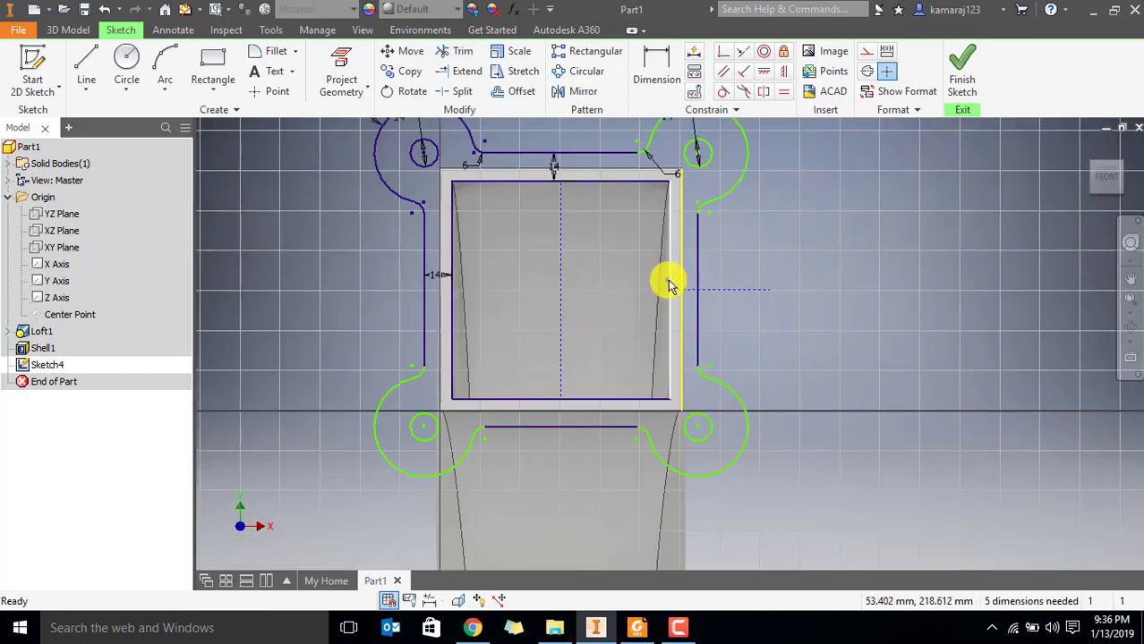
click(733, 291)
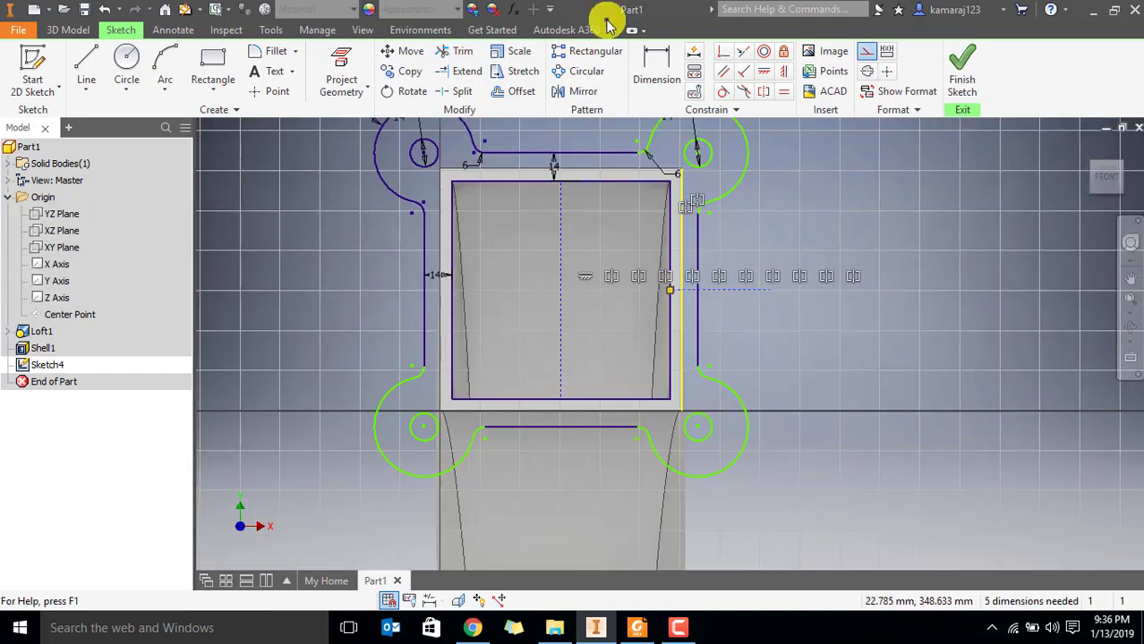
click(654, 61)
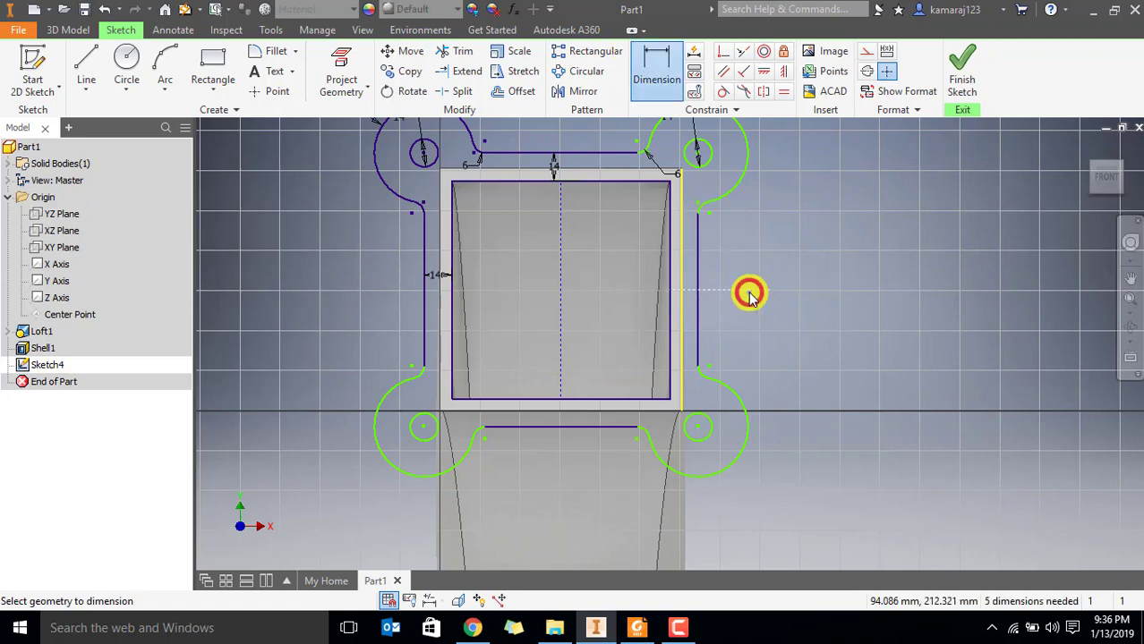
click(749, 291)
click(753, 252)
click(816, 315)
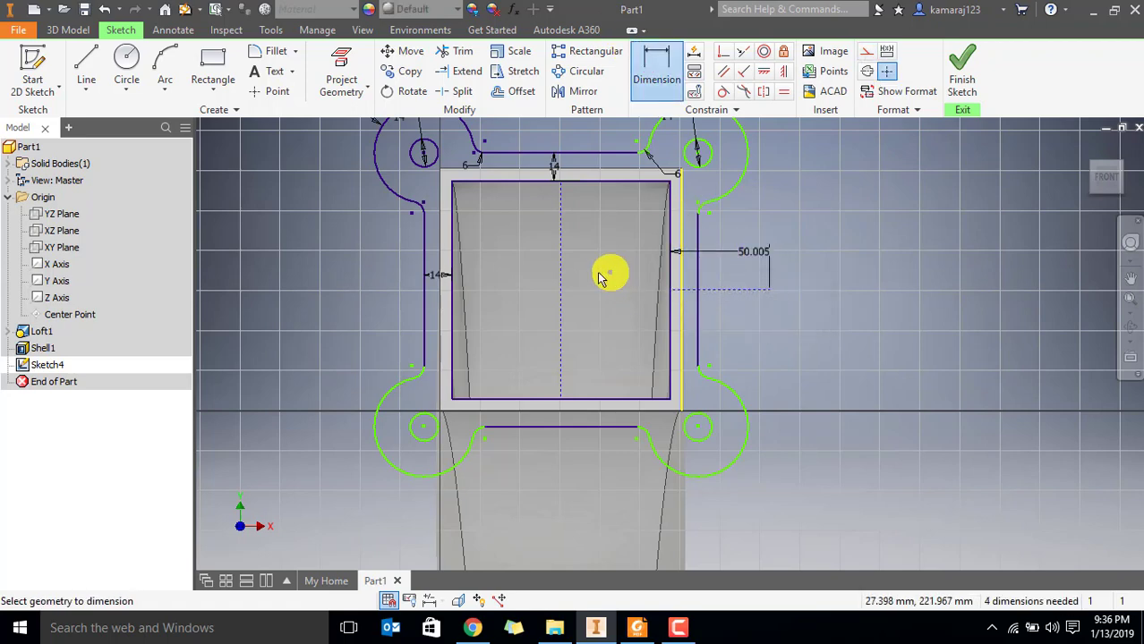
Try to dimension the vertical construction line inside the square opening
click(560, 263)
click(599, 281)
click(297, 156)
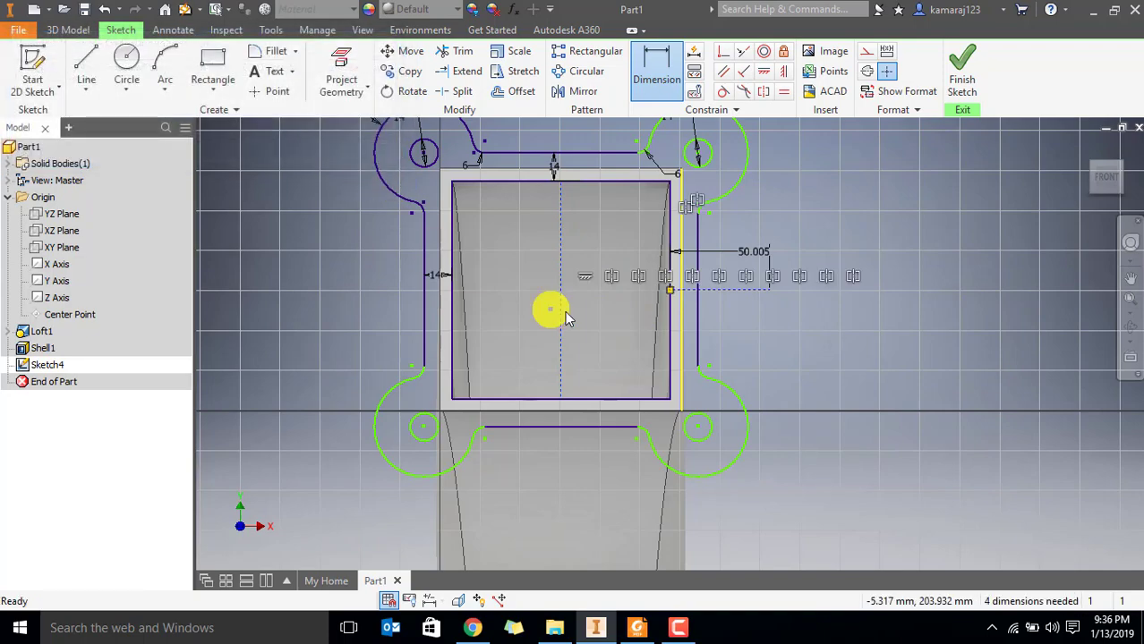
key(Escape)
Select the entire flange sketch and apply Auto Dimension with dimensions and constraints to fully constrain it
mouse_move(741, 263)
middle_down()
mouse_move(823, 314)
mouse_move(778, 299)
mouse_move(774, 312)
middle_up()
scroll(775, 335, up, 4)
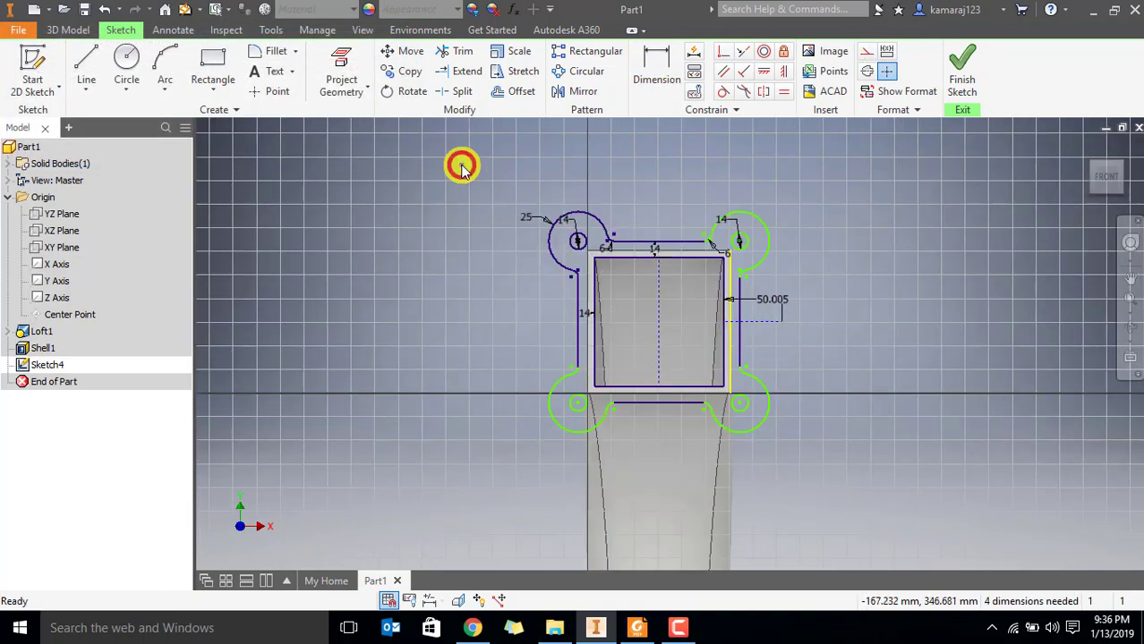
drag(459, 164, 837, 467)
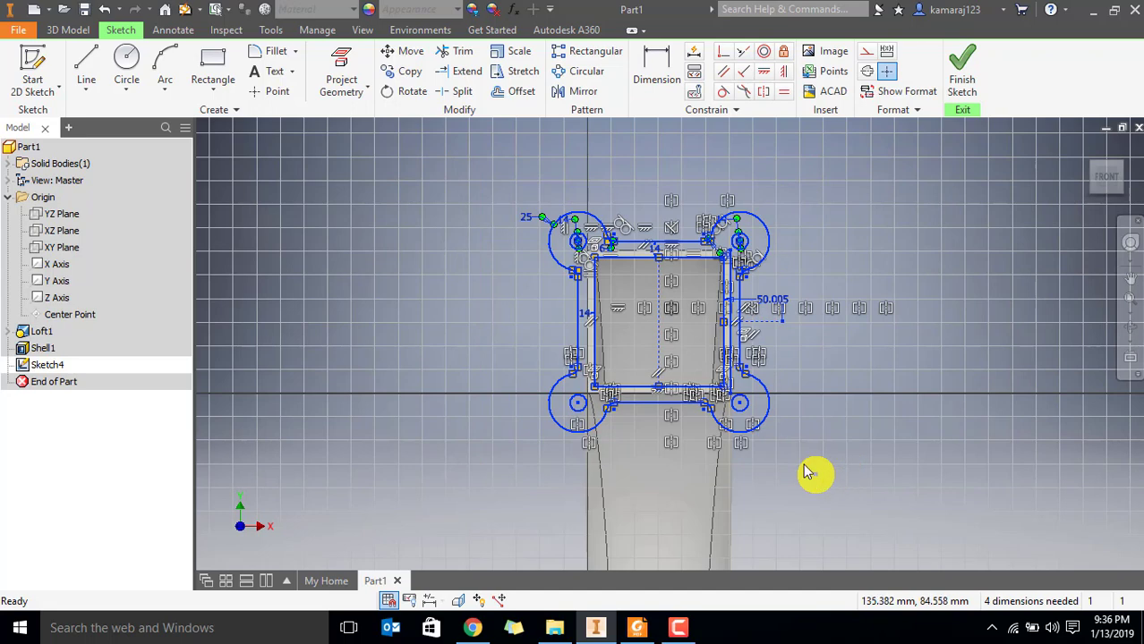
click(695, 51)
click(175, 215)
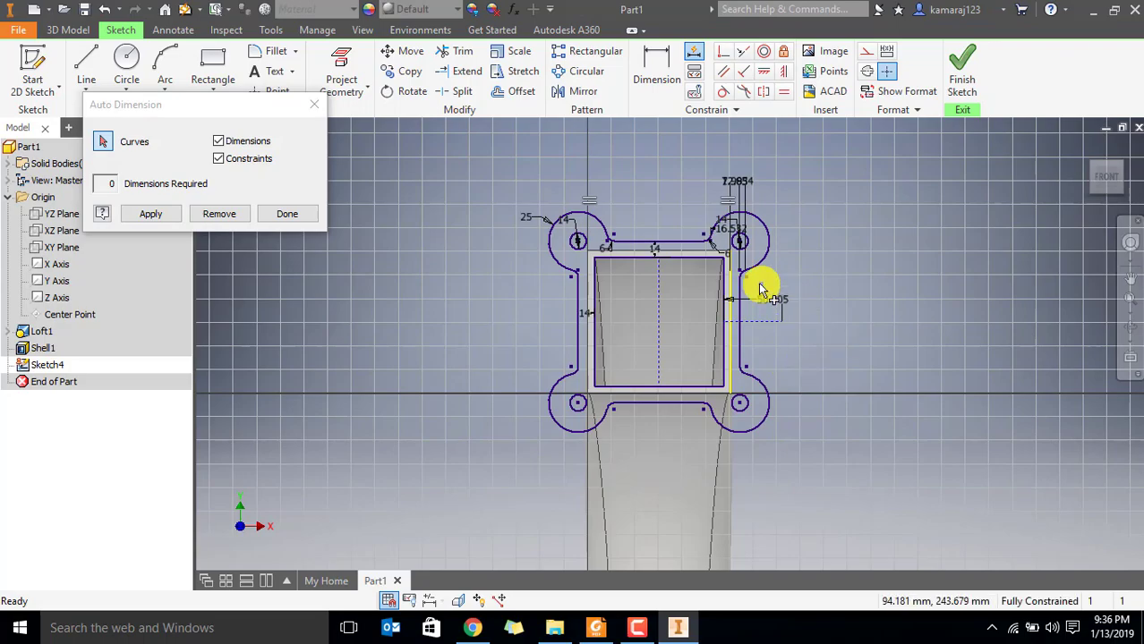
scroll(769, 304, up, 3)
key(Escape)
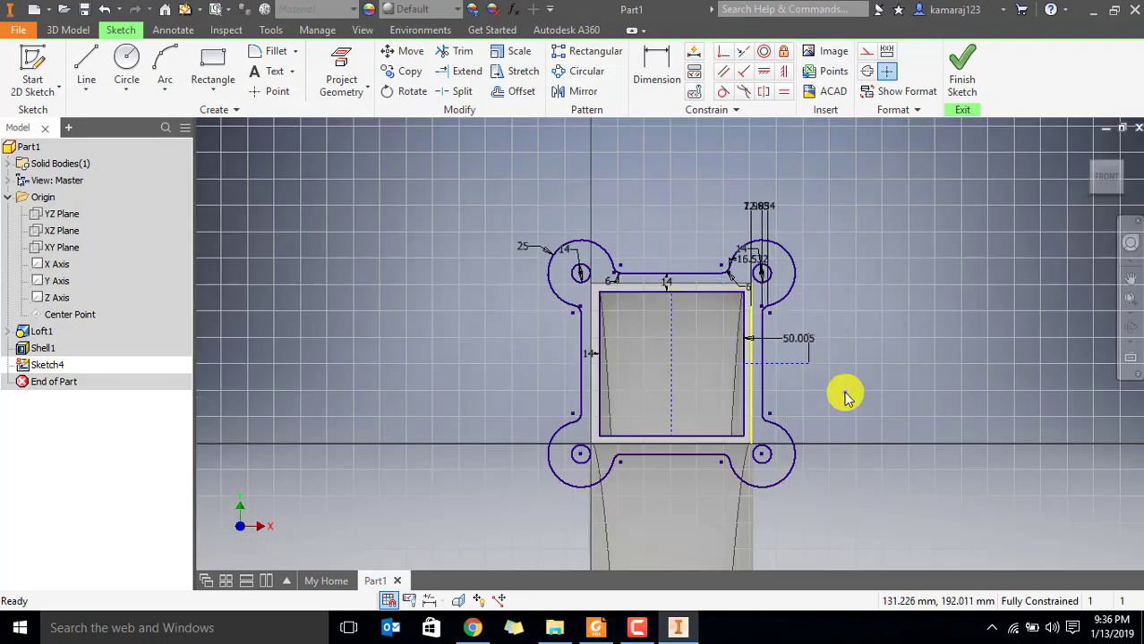
Finish the flange sketch and pick the lugged flange region around the square opening as the Extrude profile
mouse_move(842, 391)
middle_down()
mouse_move(717, 338)
mouse_move(666, 356)
mouse_move(682, 349)
middle_up()
click(962, 79)
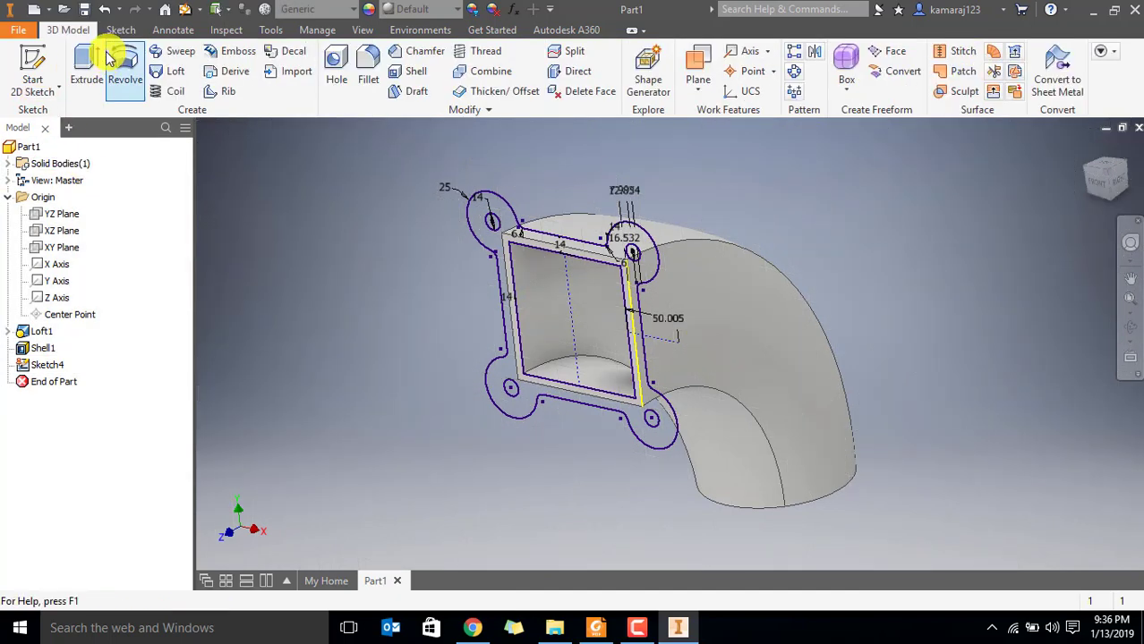
click(86, 64)
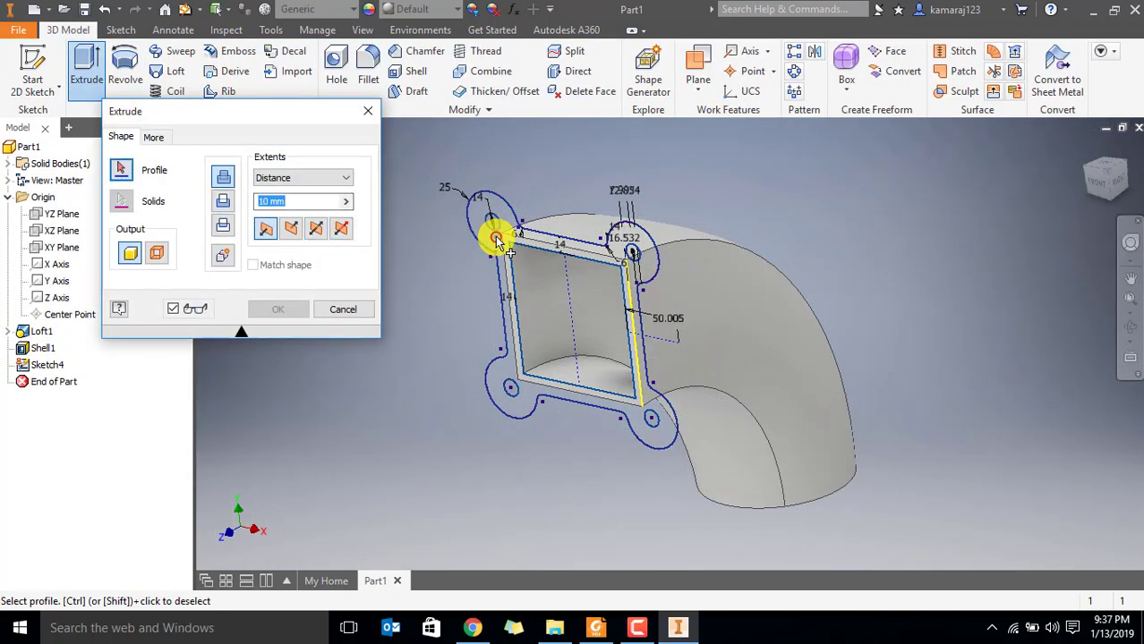
click(499, 240)
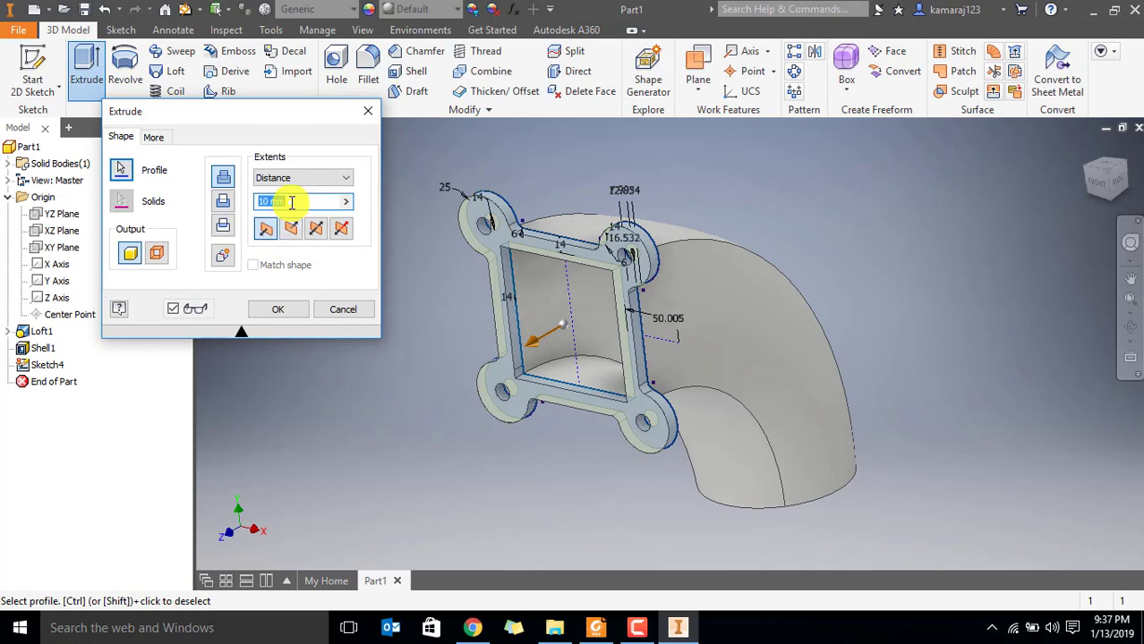
text(4)
Look up the square flange's thickness in Par6.pdf in Foxit Reader, then extrude the profile 6 mm in Inventor
click(595, 627)
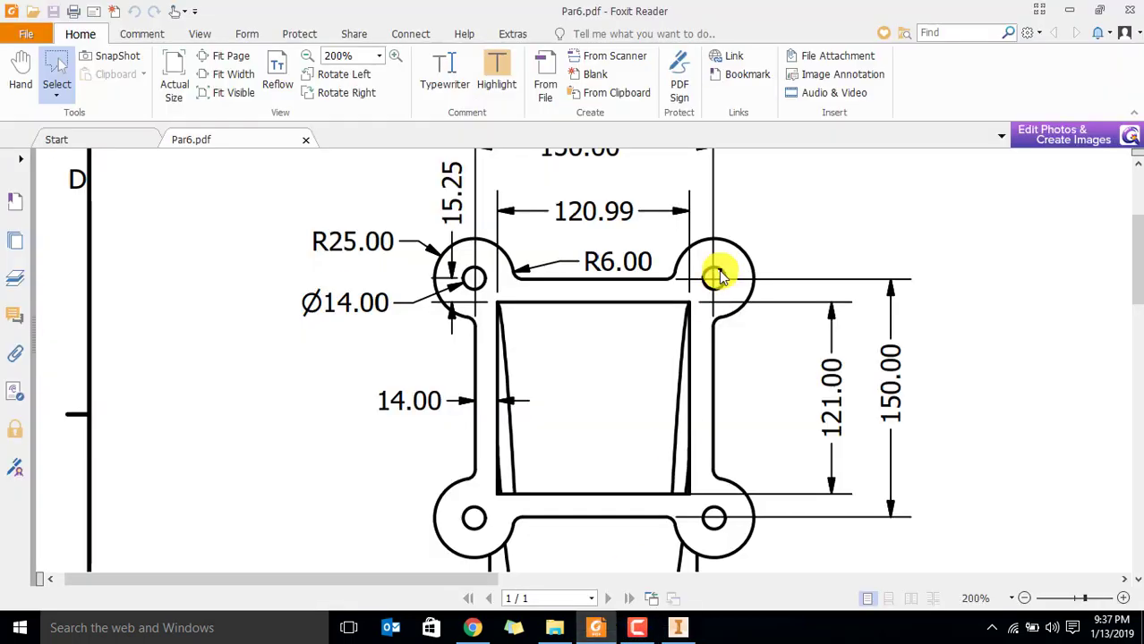
scroll(910, 467, right, 5)
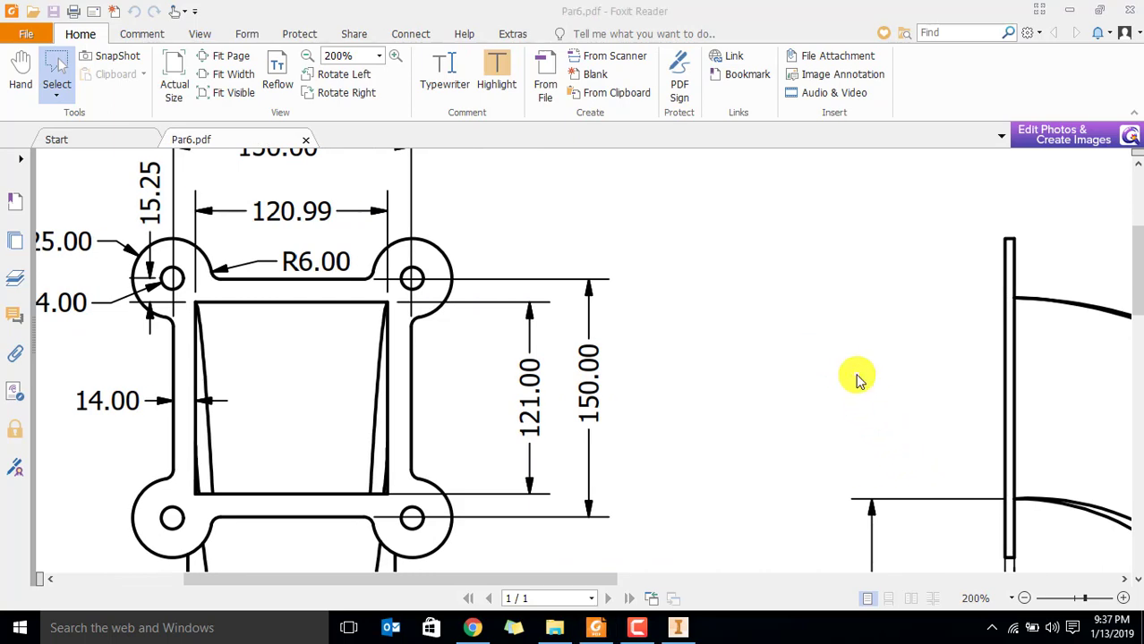
scroll(856, 374, down, 3)
drag(913, 336, 1052, 466)
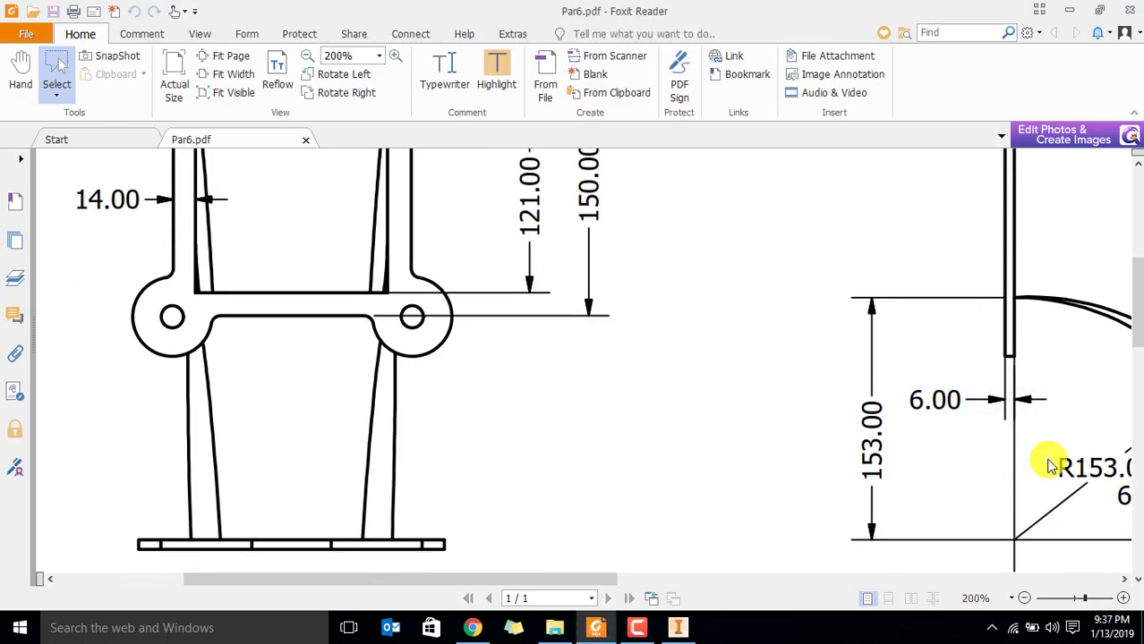
key(alt+Tab)
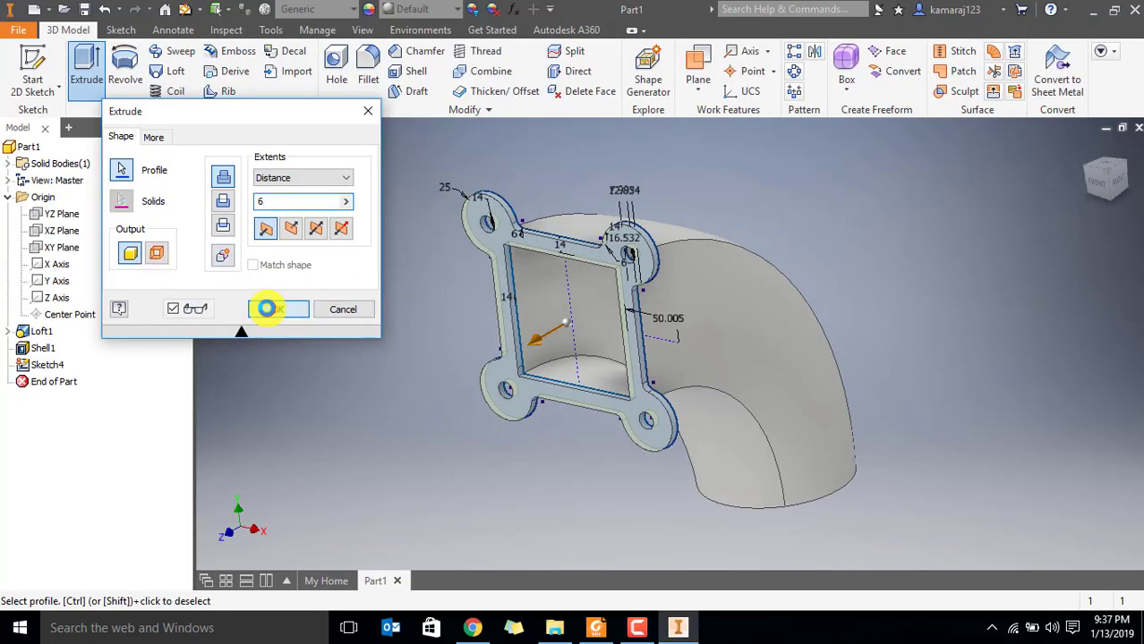
Inspect the duct's round end, then switch to Par6.pdf in Foxit Reader and examine the round flange's radii and hole diameter
scroll(693, 233, up, 3)
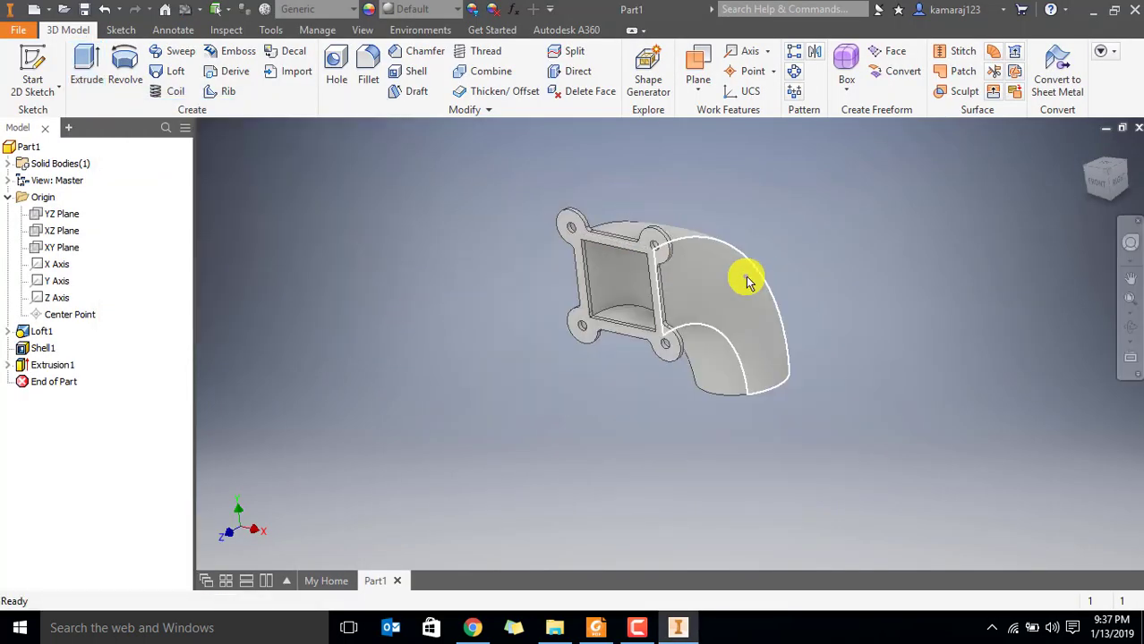
shift+middle_drag(747, 282, 604, 267)
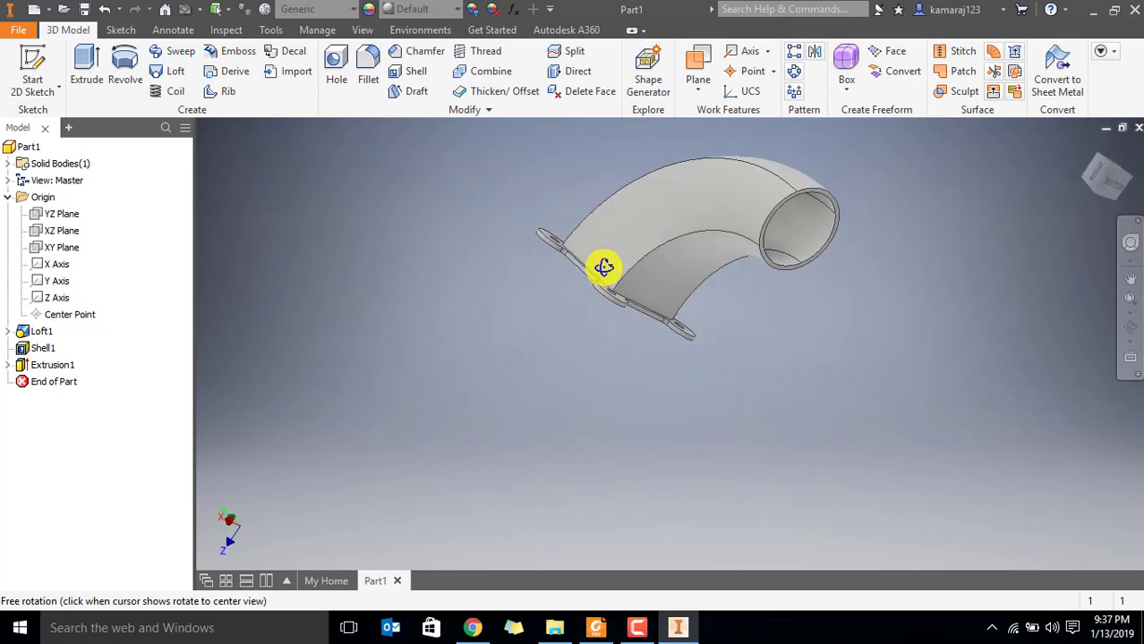
middle_drag(733, 204, 603, 286)
click(595, 629)
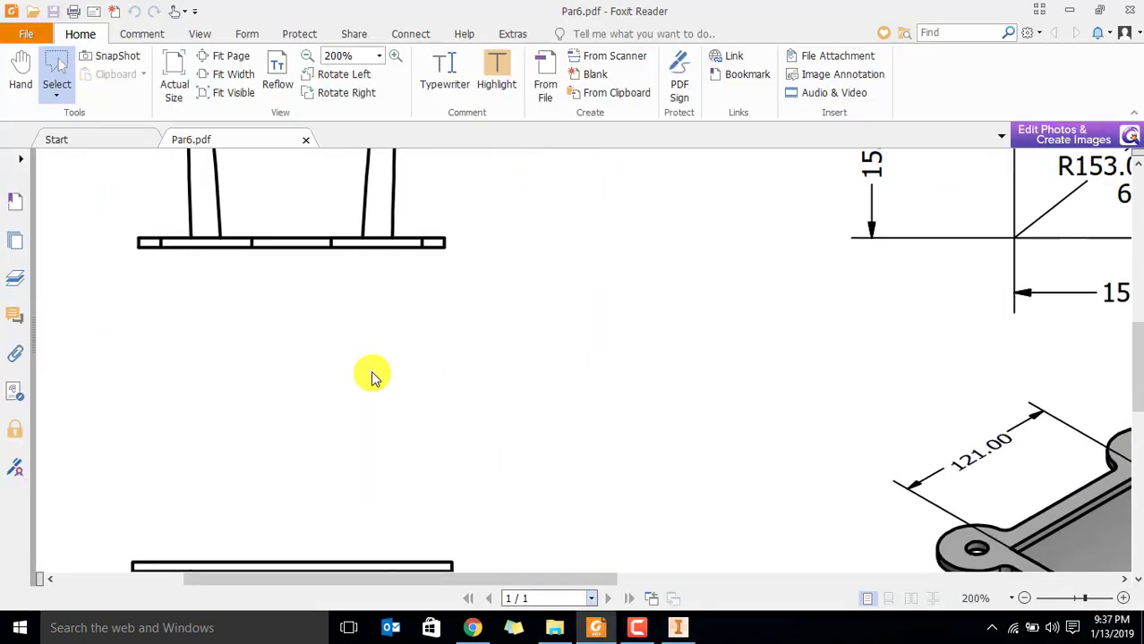
scroll(372, 371, down, 5)
ctrl+scroll(404, 343, down, 1)
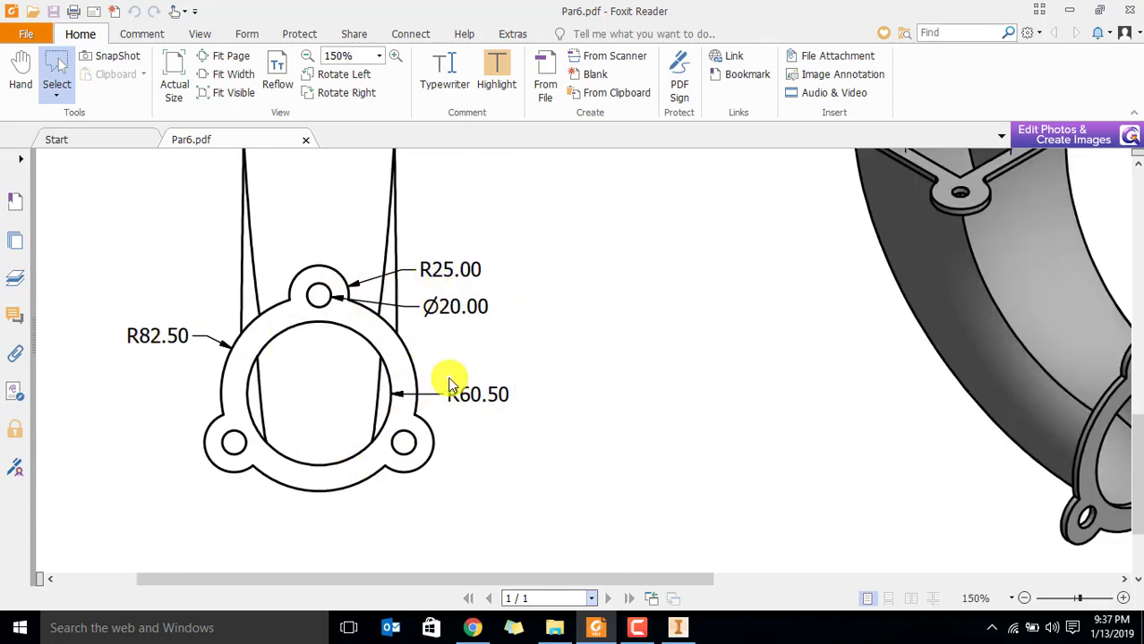
drag(98, 306, 200, 350)
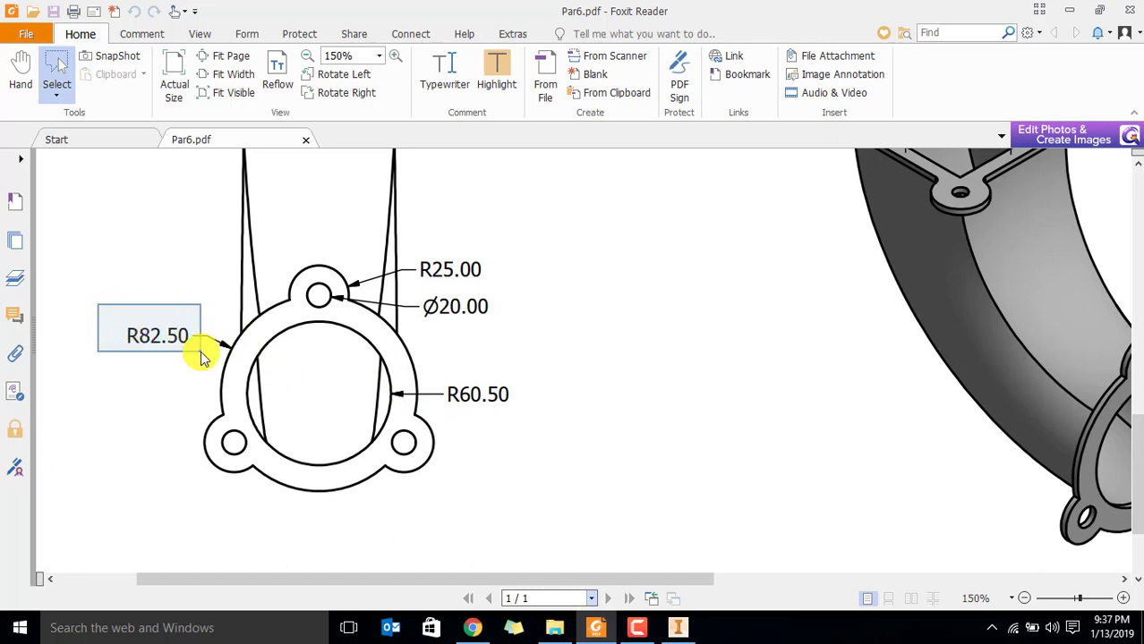
click(204, 360)
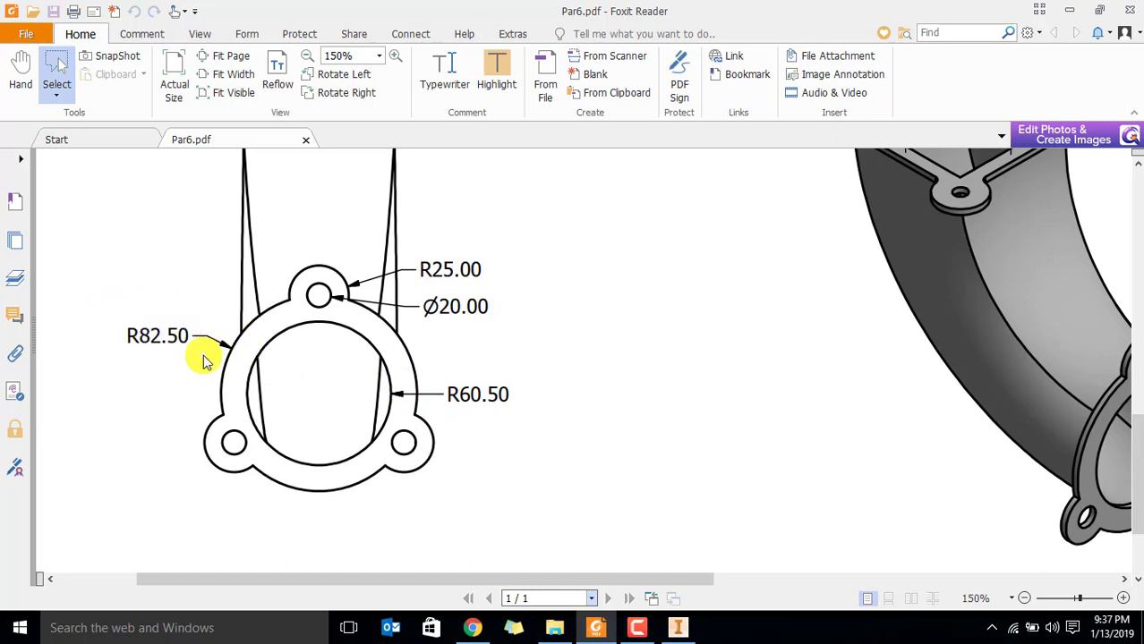
drag(418, 288, 523, 332)
click(421, 263)
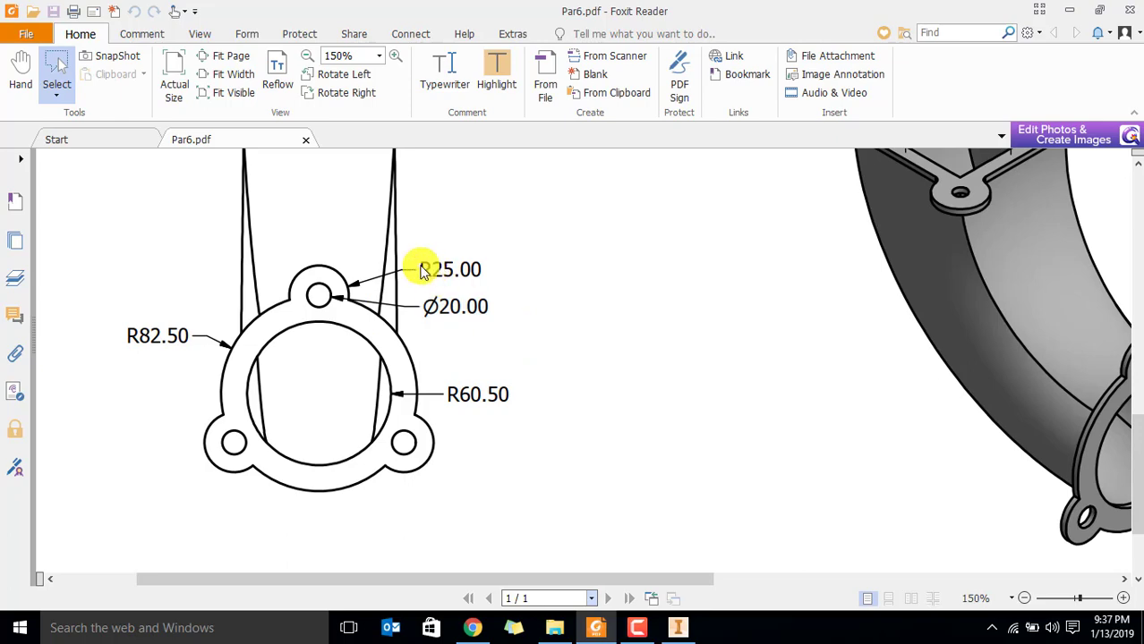
Check the round flange's dimensions in Par6.pdf, then switch to Inventor and start a 2D sketch on the duct's round end face
drag(280, 265, 359, 333)
click(383, 329)
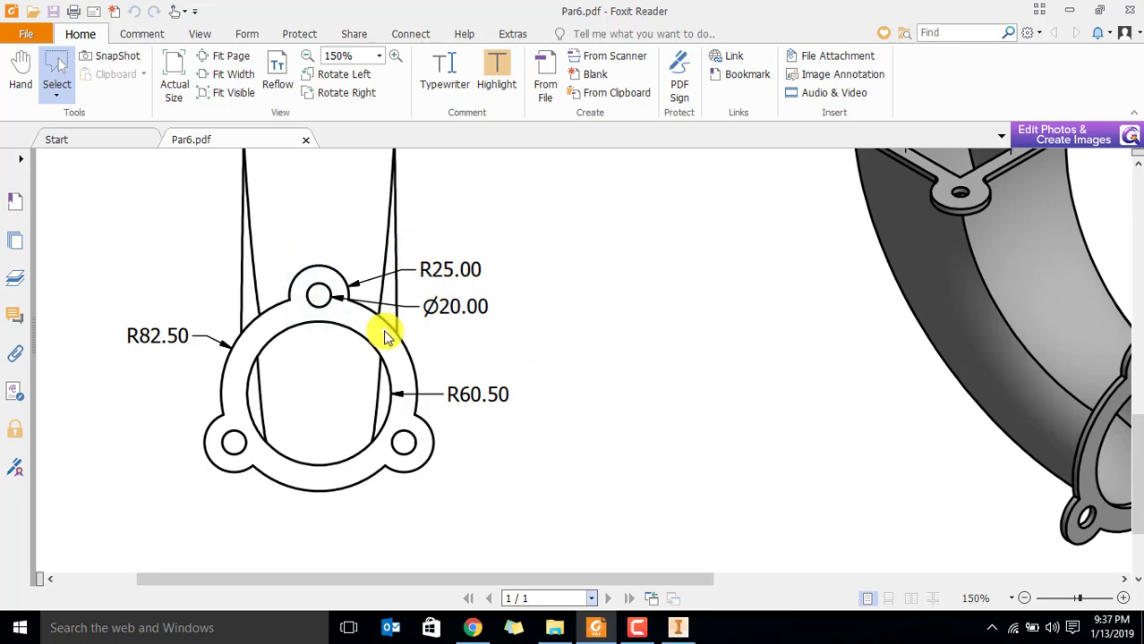
key(alt+Tab)
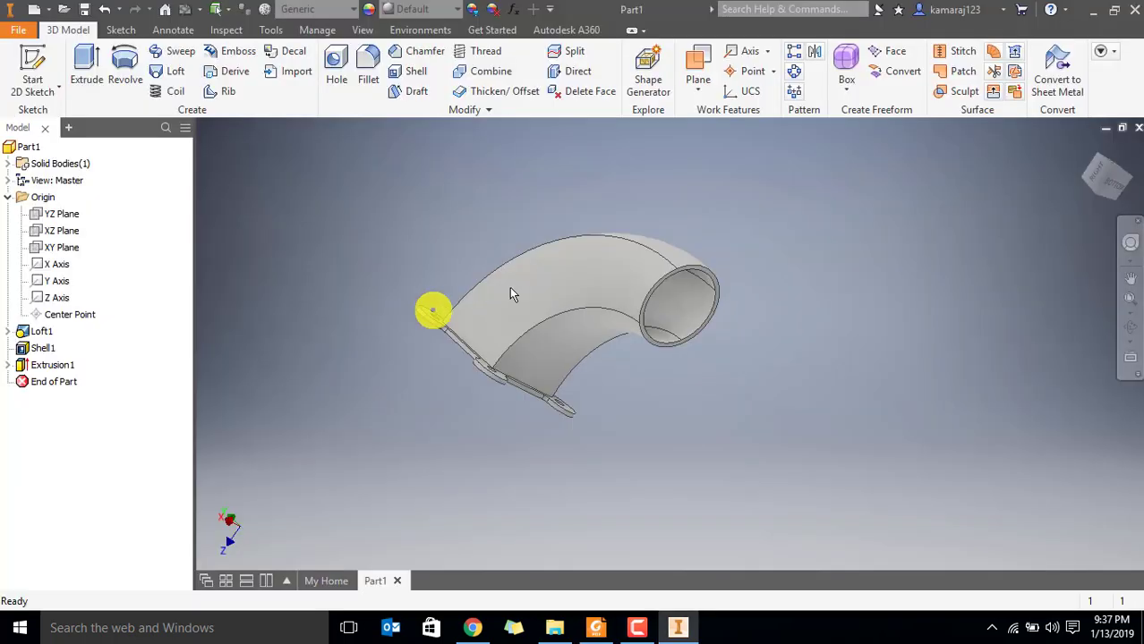
click(32, 65)
scroll(670, 295, down, 5)
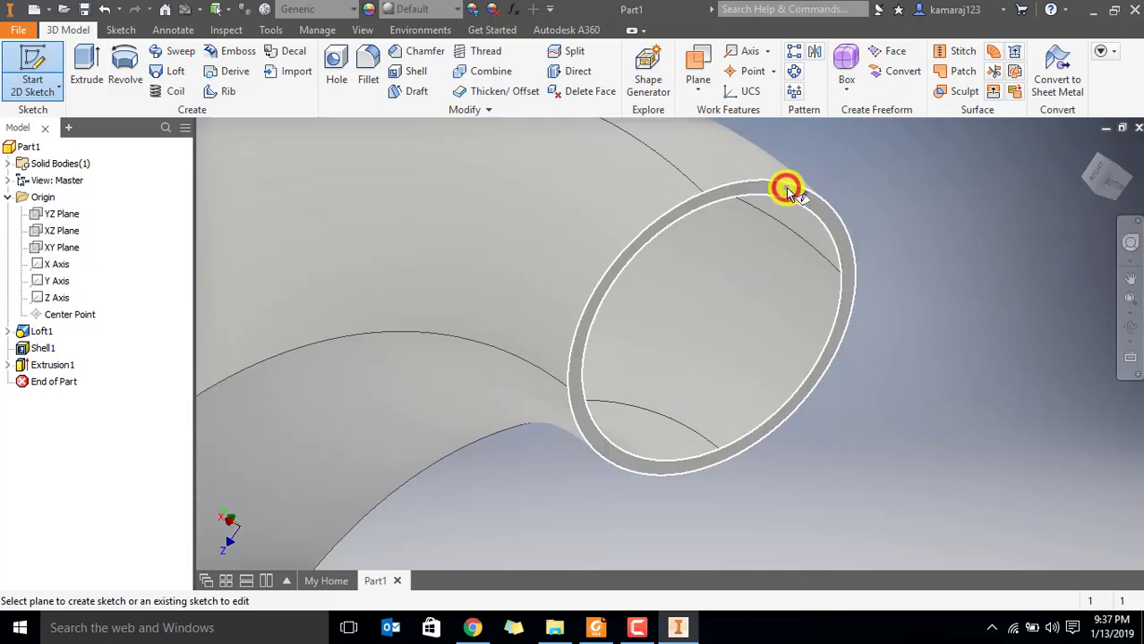
click(787, 192)
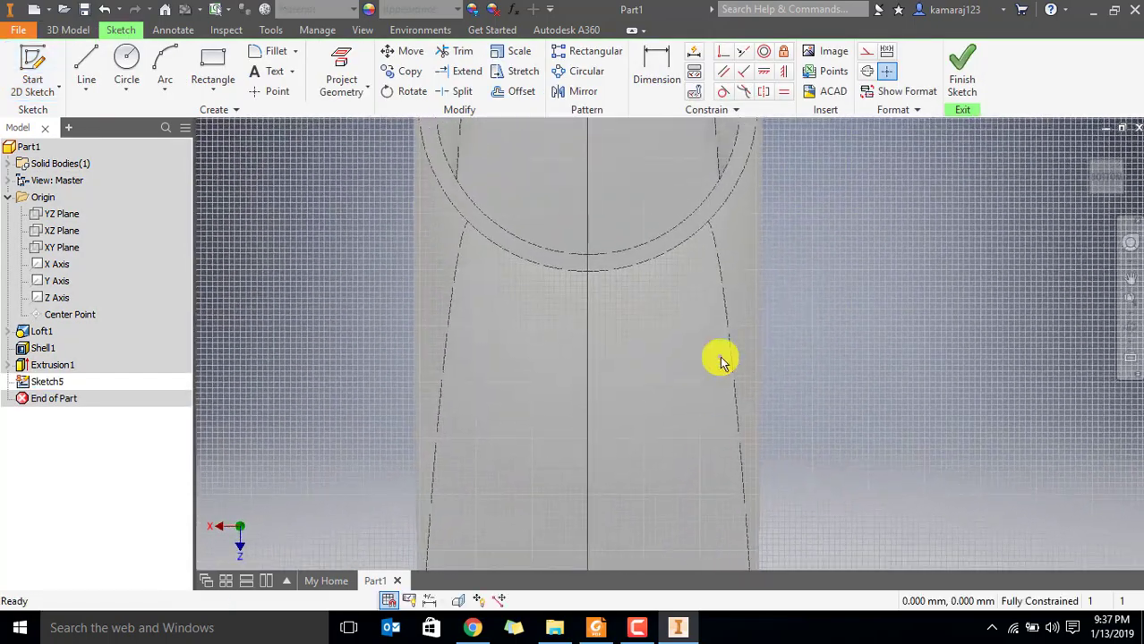
Try to draw a 121 mm diameter circle centred on the sketch origin at the duct's round end
scroll(721, 358, up, 4)
scroll(717, 219, down, 5)
middle_drag(703, 215, 701, 173)
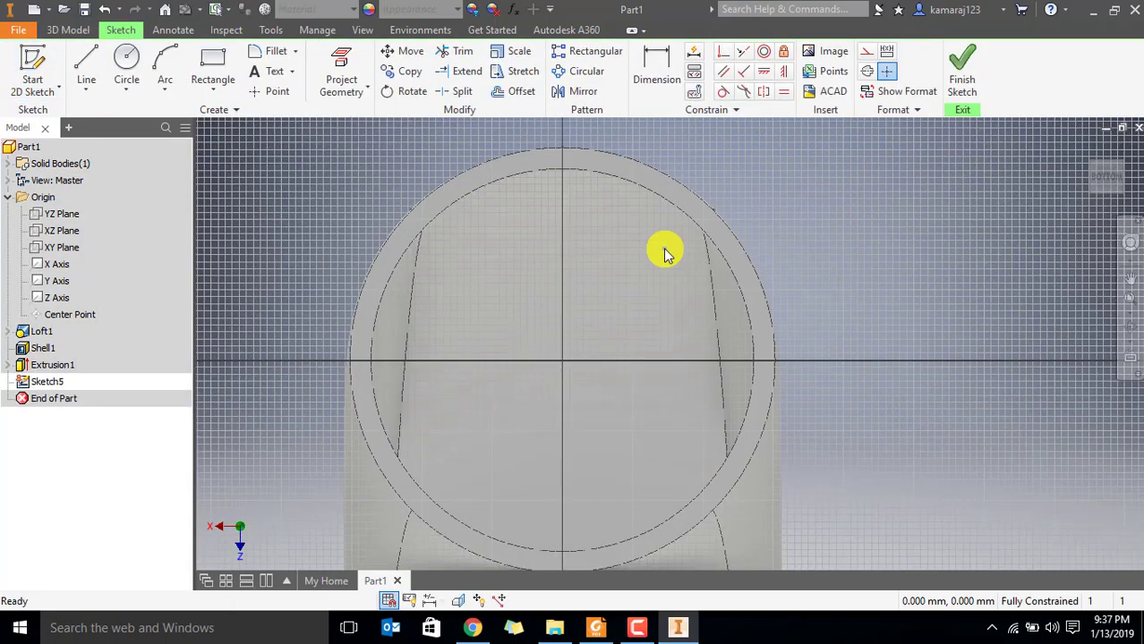
scroll(663, 253, up, 2)
click(126, 64)
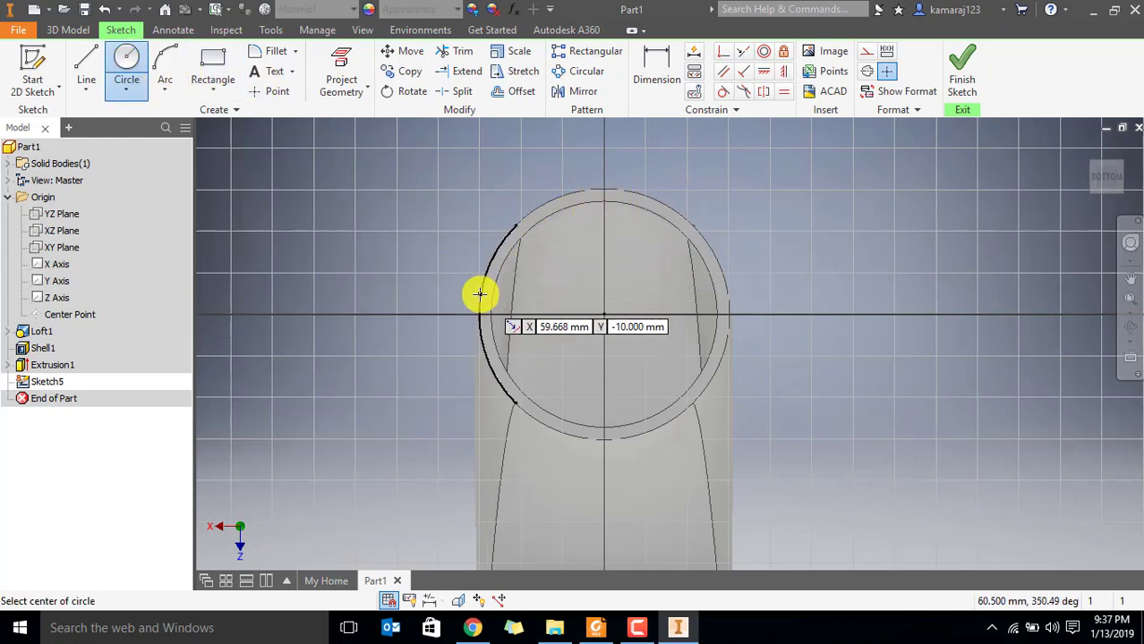
click(605, 312)
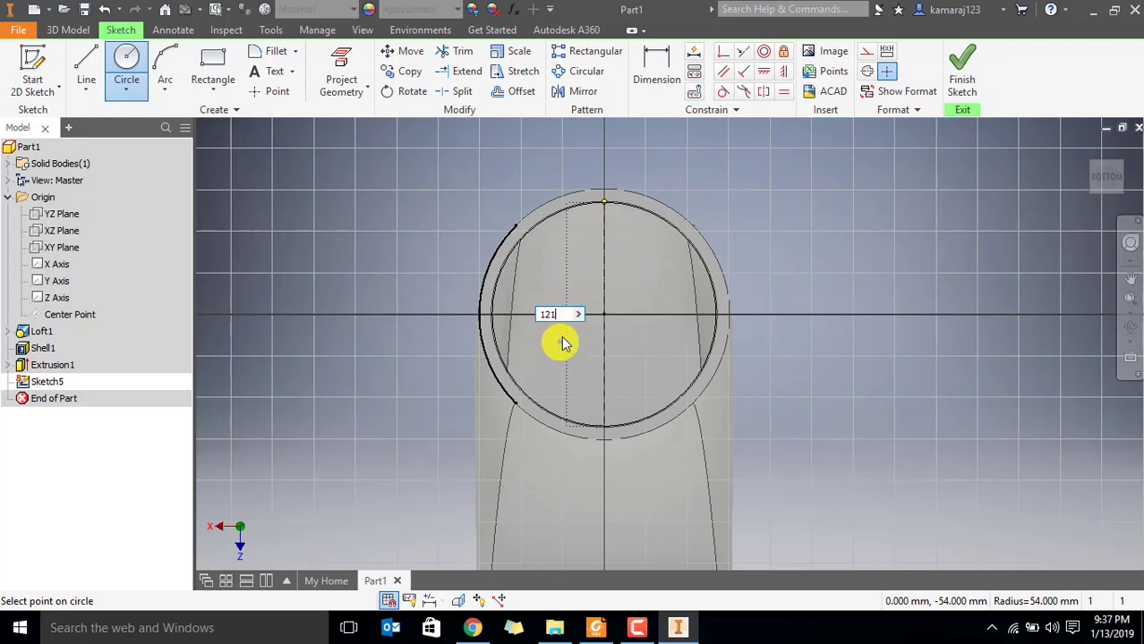
text(121)
key(Return)
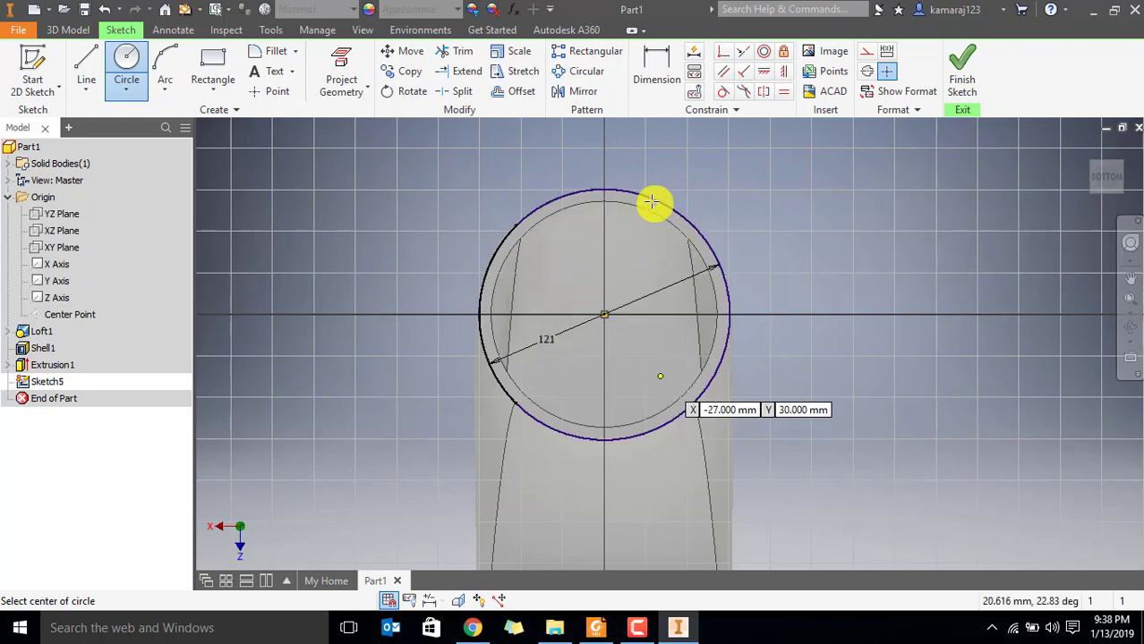
key(Escape)
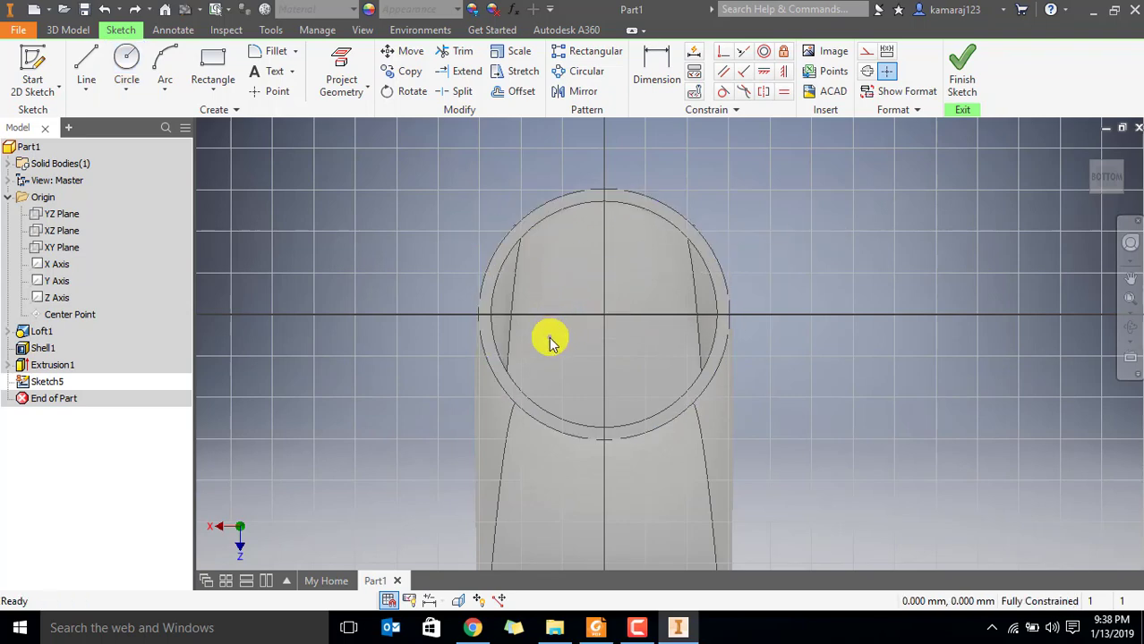
Try to project the upper inner edge arc of the round opening and start a dimension on it
click(506, 256)
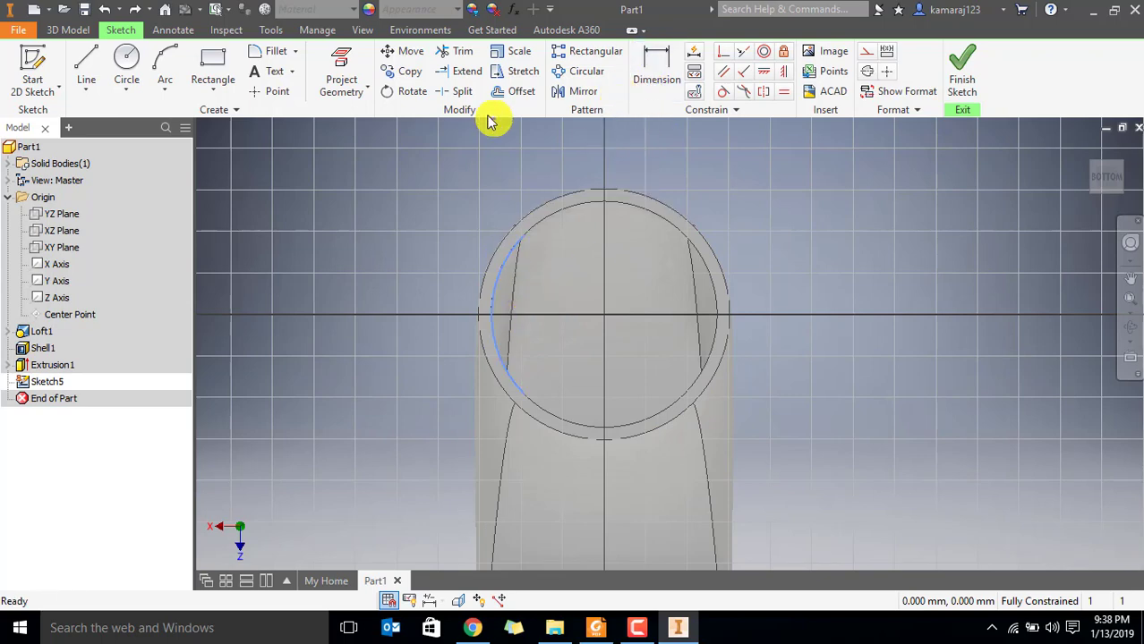
click(358, 80)
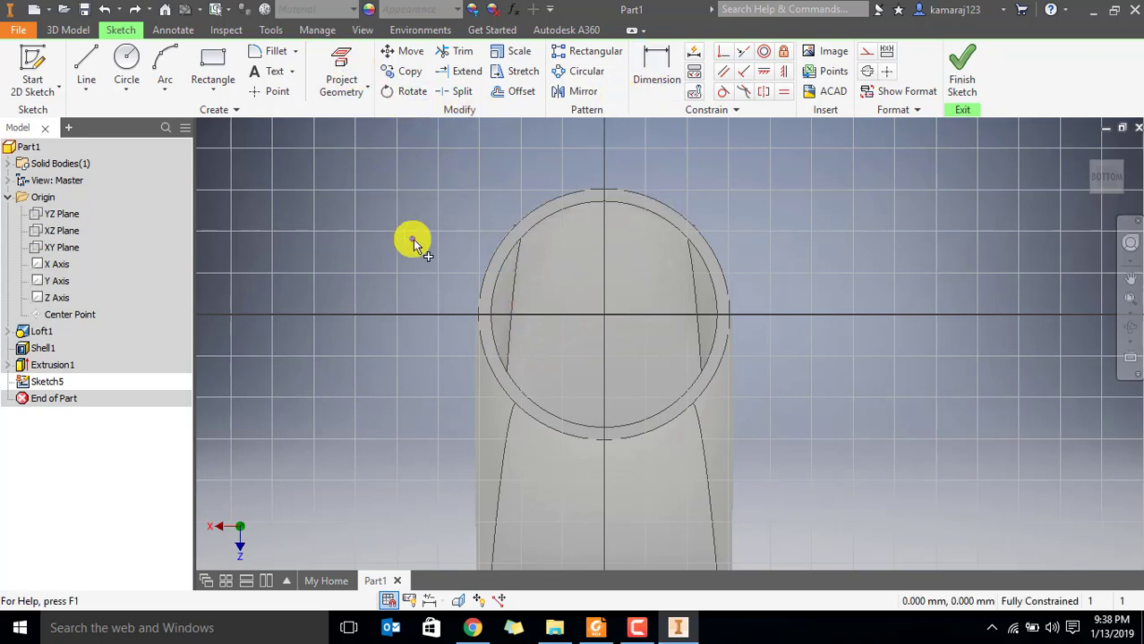
click(559, 213)
key(Escape)
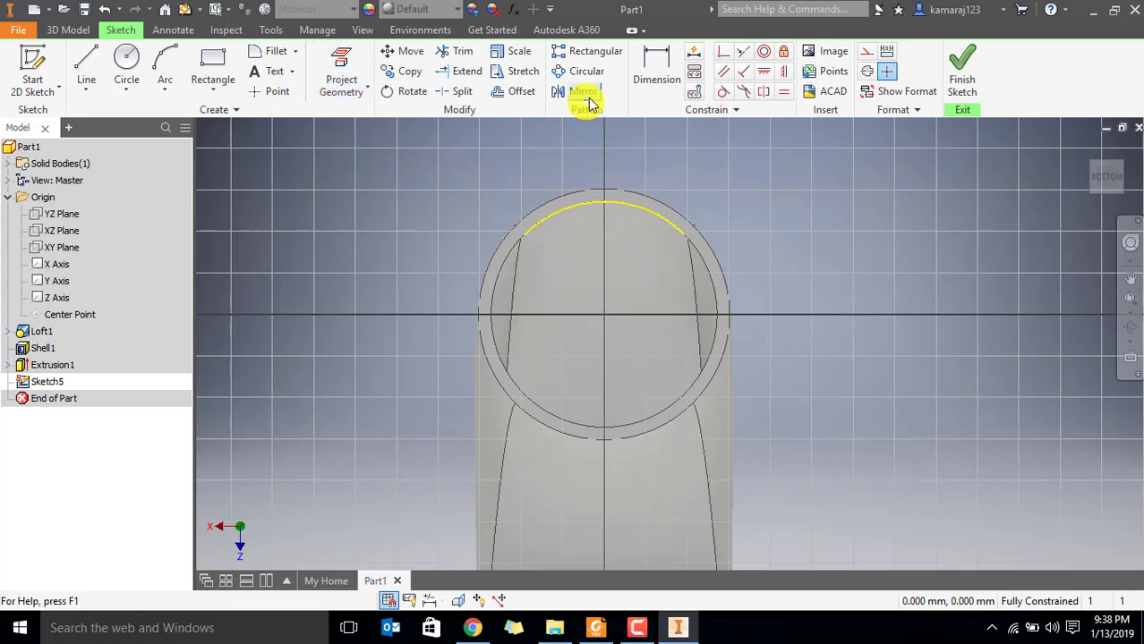
click(653, 67)
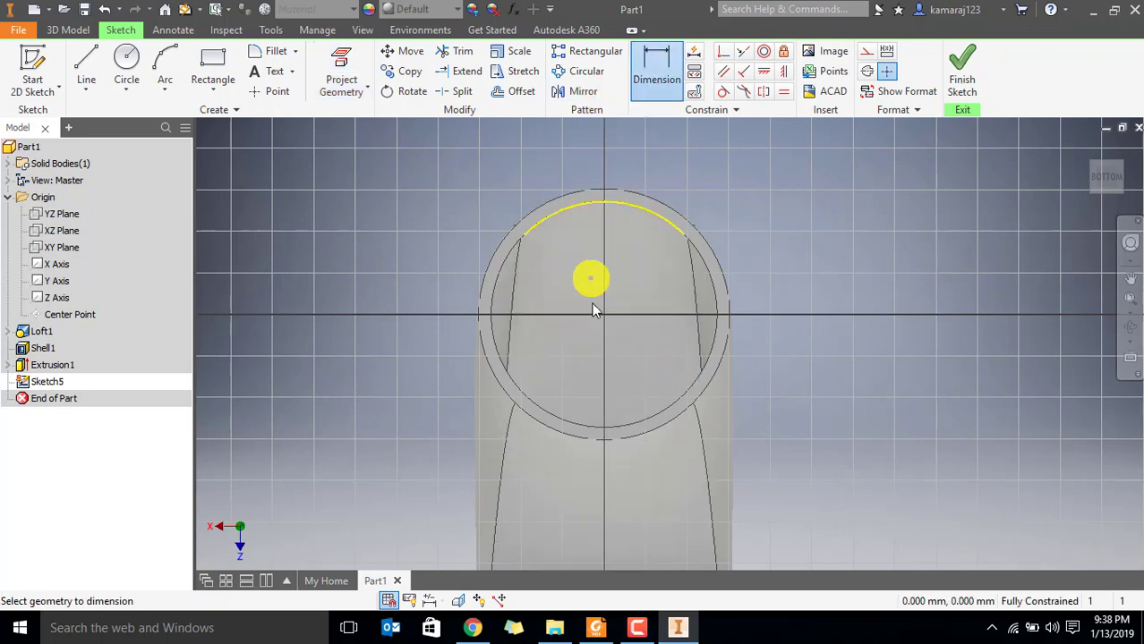
key(Escape)
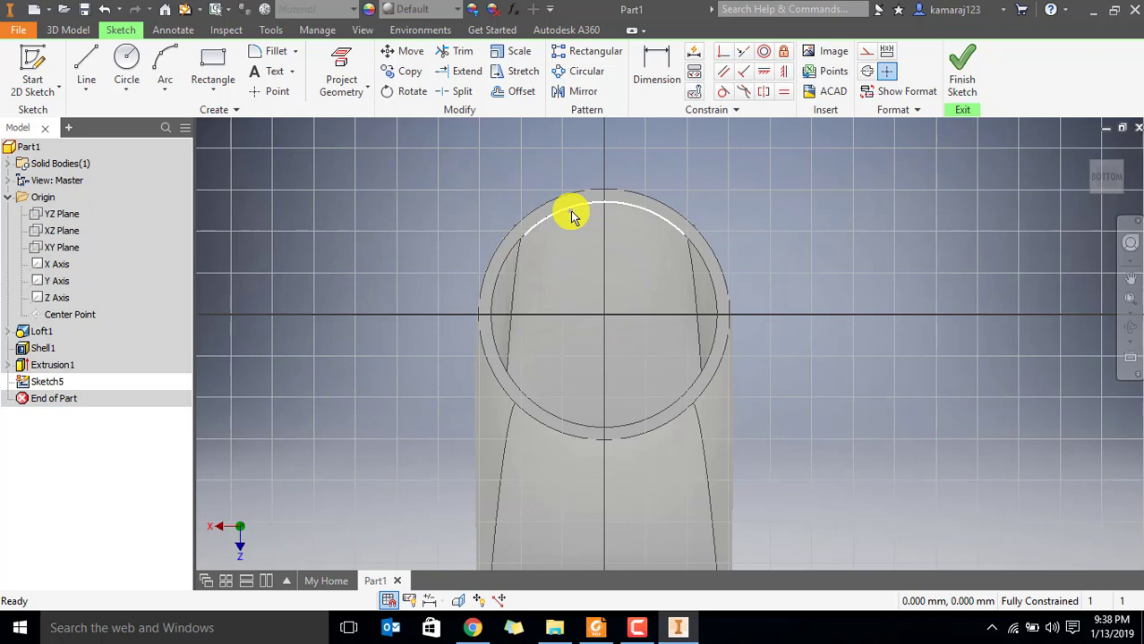
Recheck the round flange in Par6.pdf in Foxit Reader, then remove the projected arc from the sketch in Inventor
key(alt+Tab)
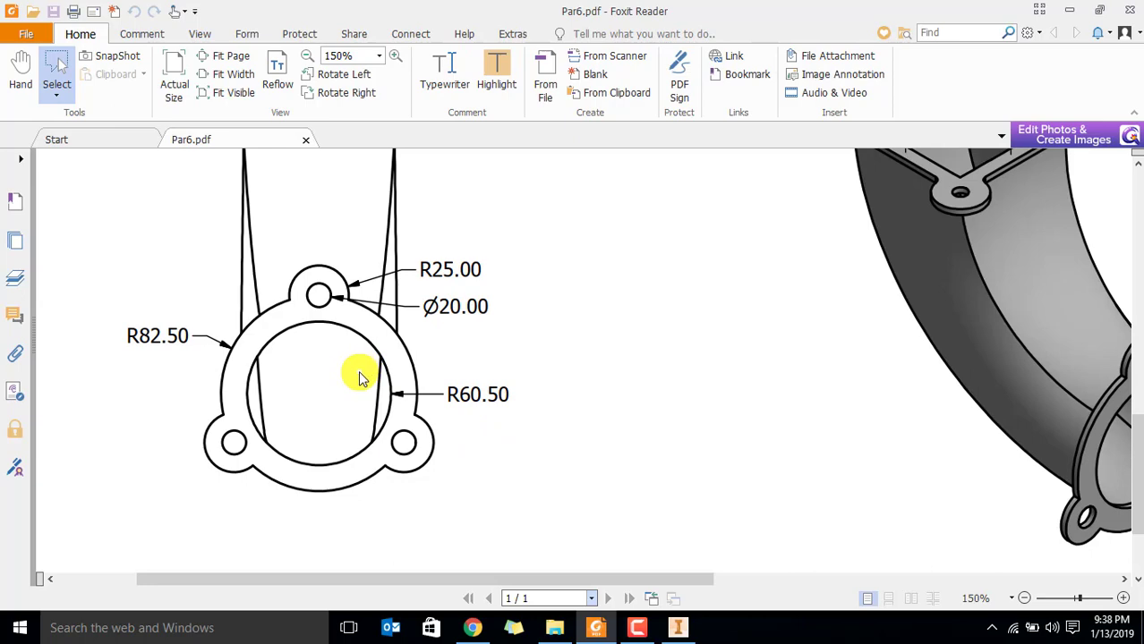
key(alt+Tab)
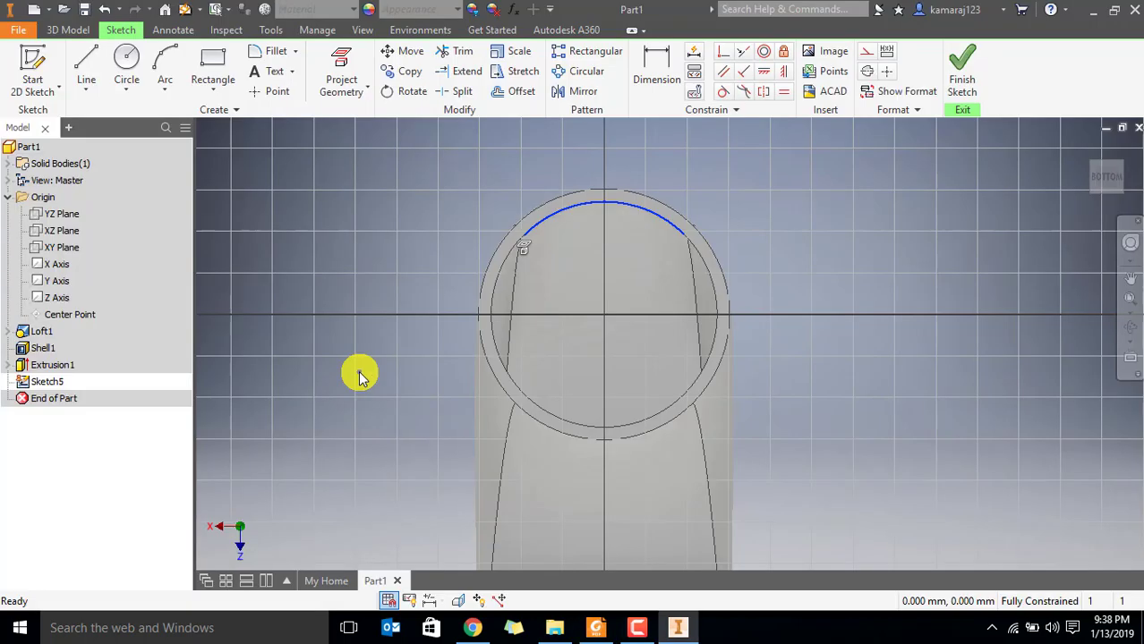
click(562, 218)
click(729, 323)
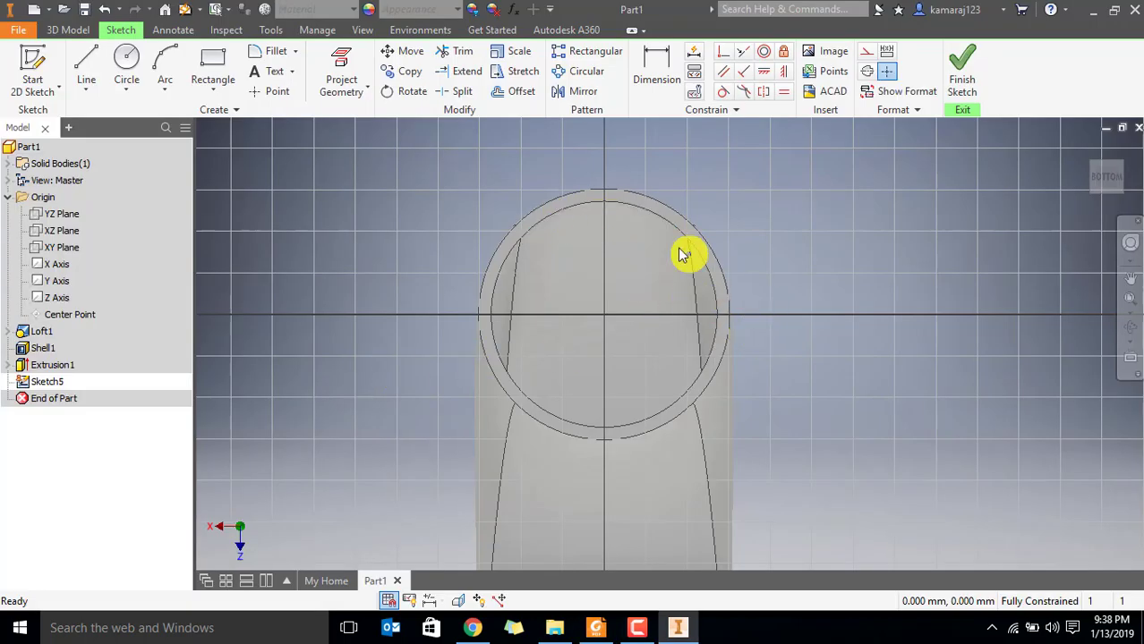
Recheck Par6.pdf, then draw the round flange's outer circle centred on the origin with a diameter of 165 mm
shift+middle_drag(676, 285, 633, 293)
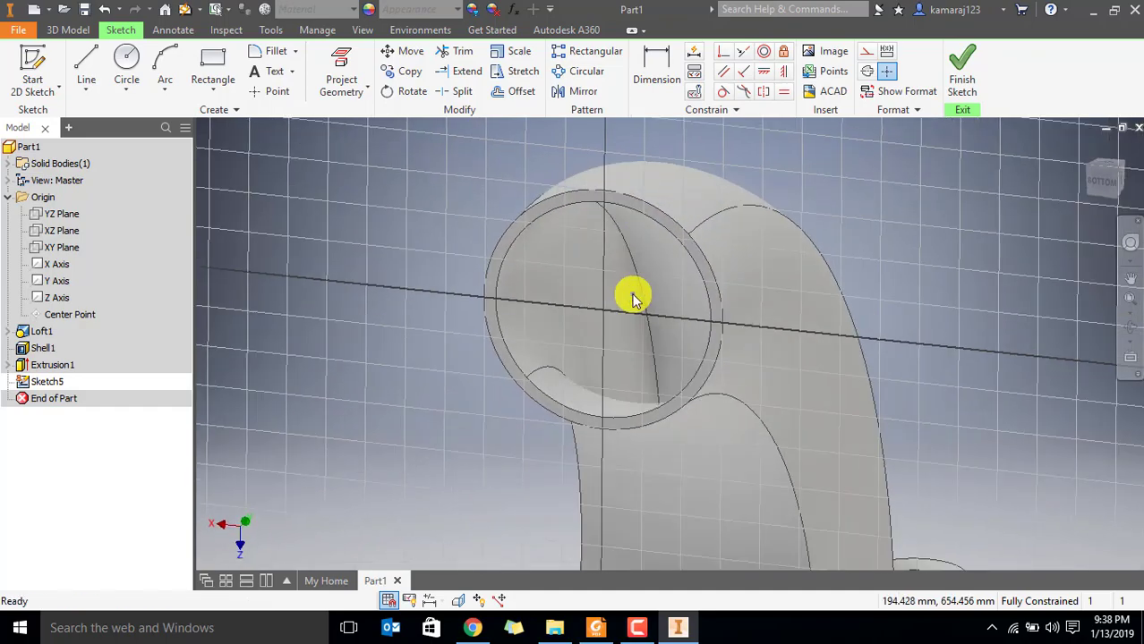
click(1103, 182)
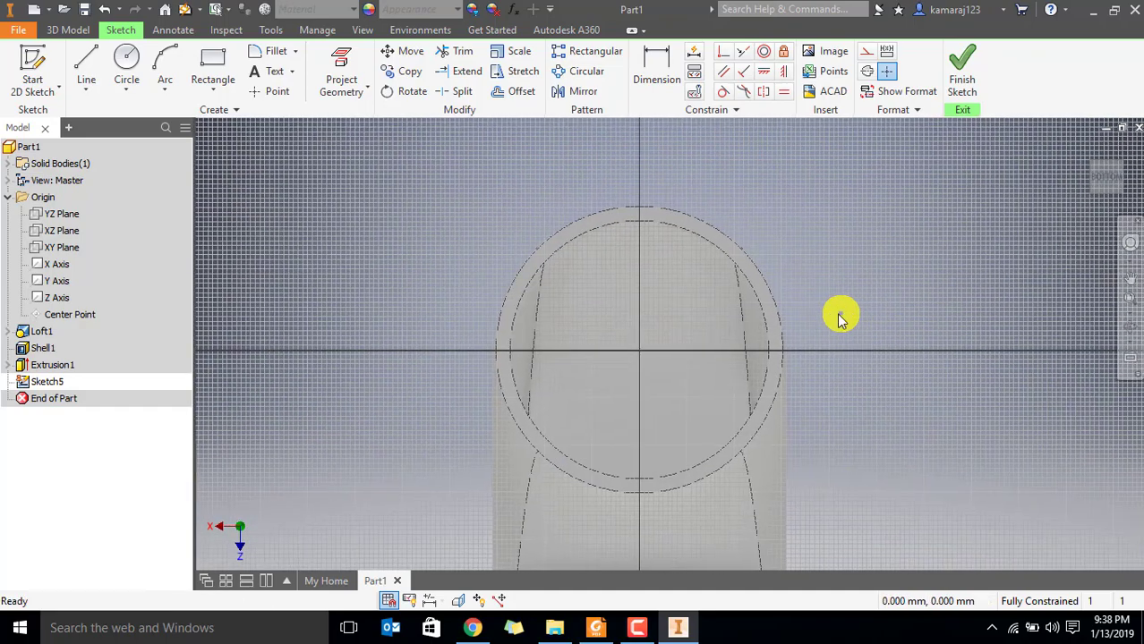
key(alt+Tab)
key(alt+Tab)
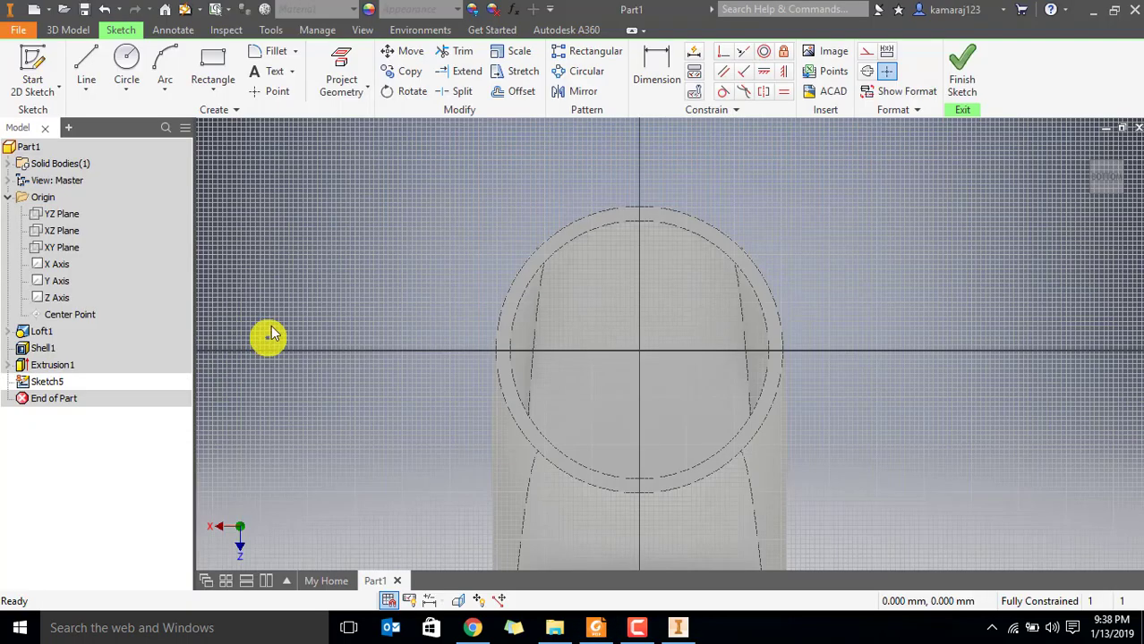
click(127, 63)
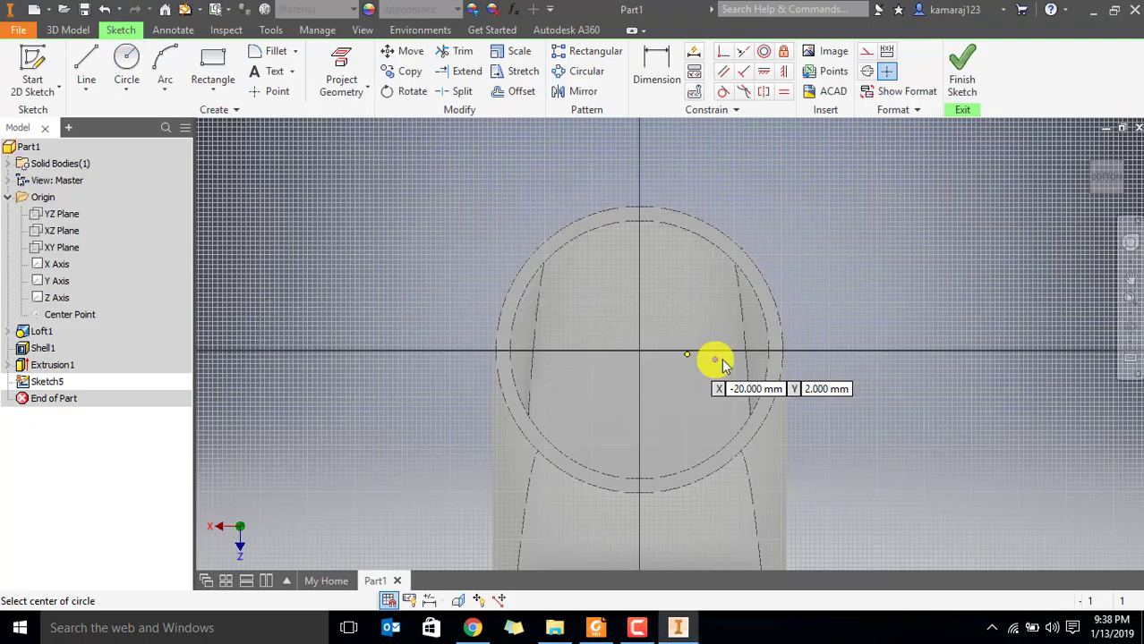
click(639, 347)
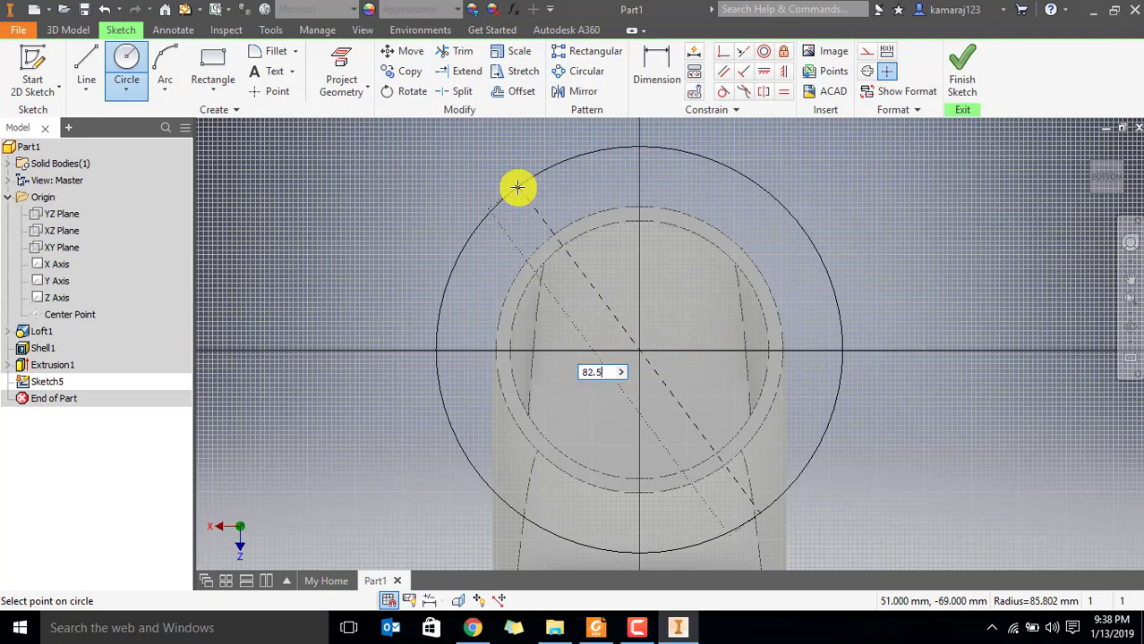
key(Return)
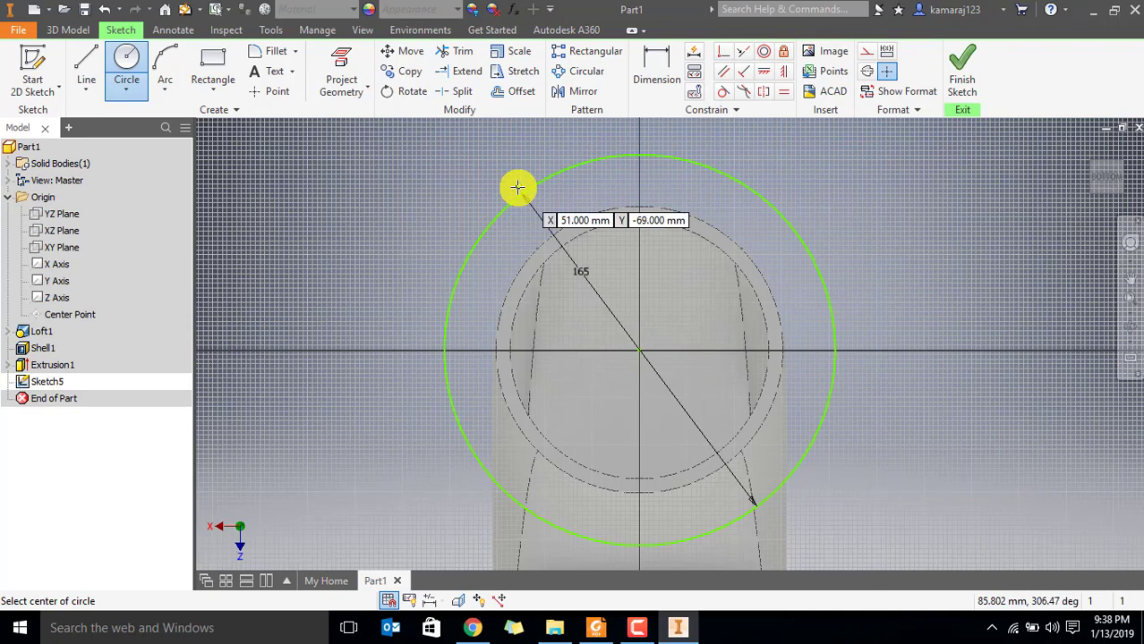
key(Escape)
Project all the inner edge arcs of the round opening into the flange sketch
scroll(583, 284, down, 3)
scroll(663, 309, up, 3)
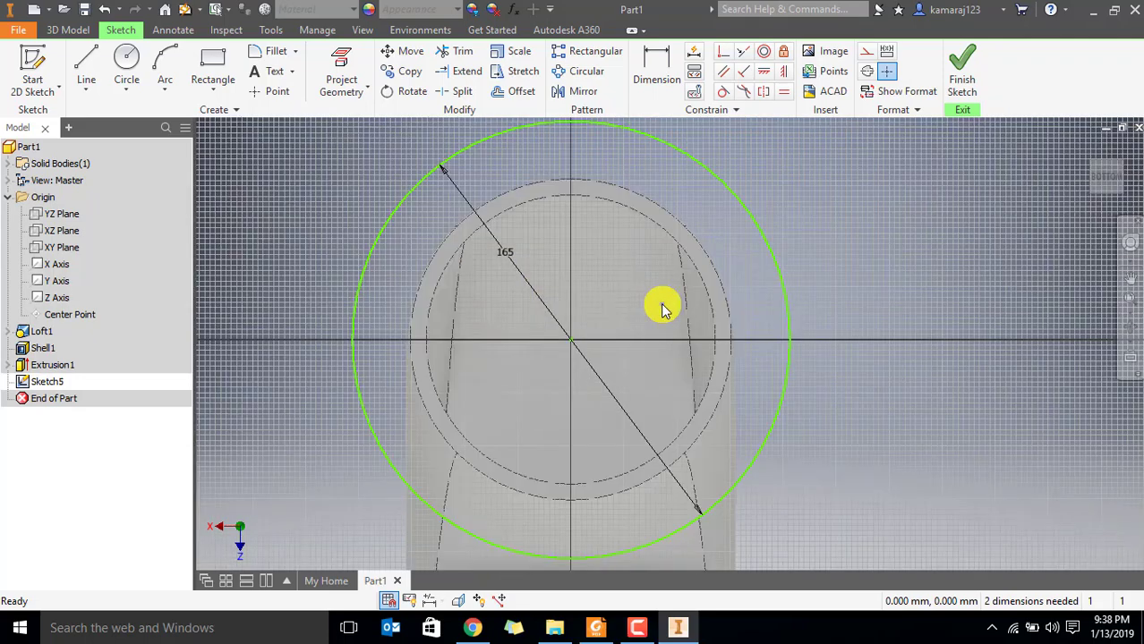
middle_drag(659, 302, 599, 306)
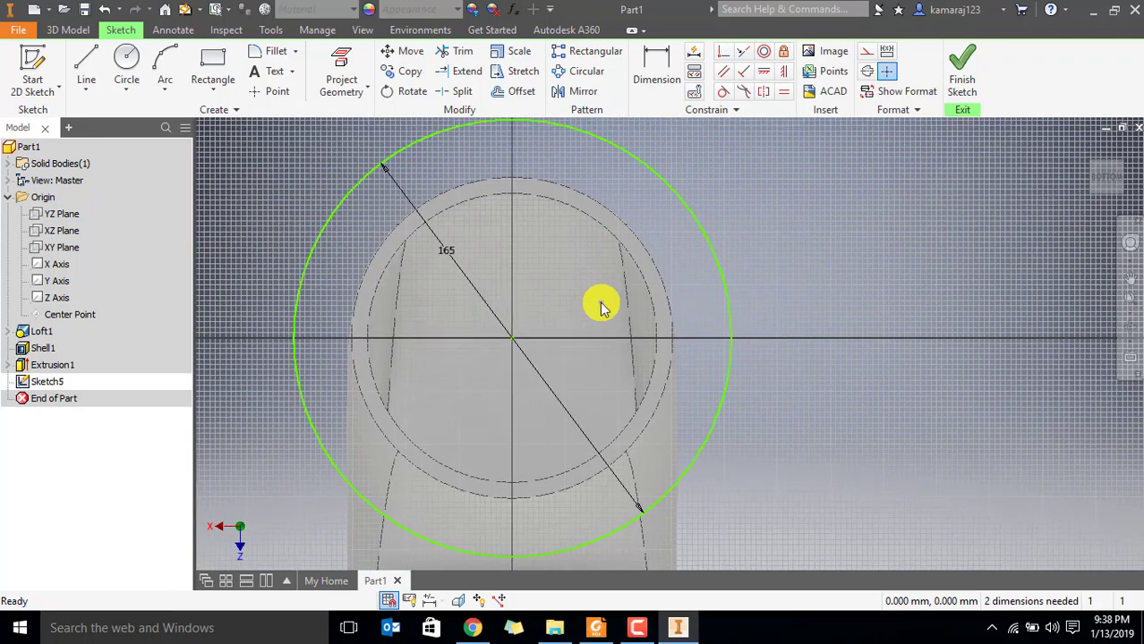
click(338, 65)
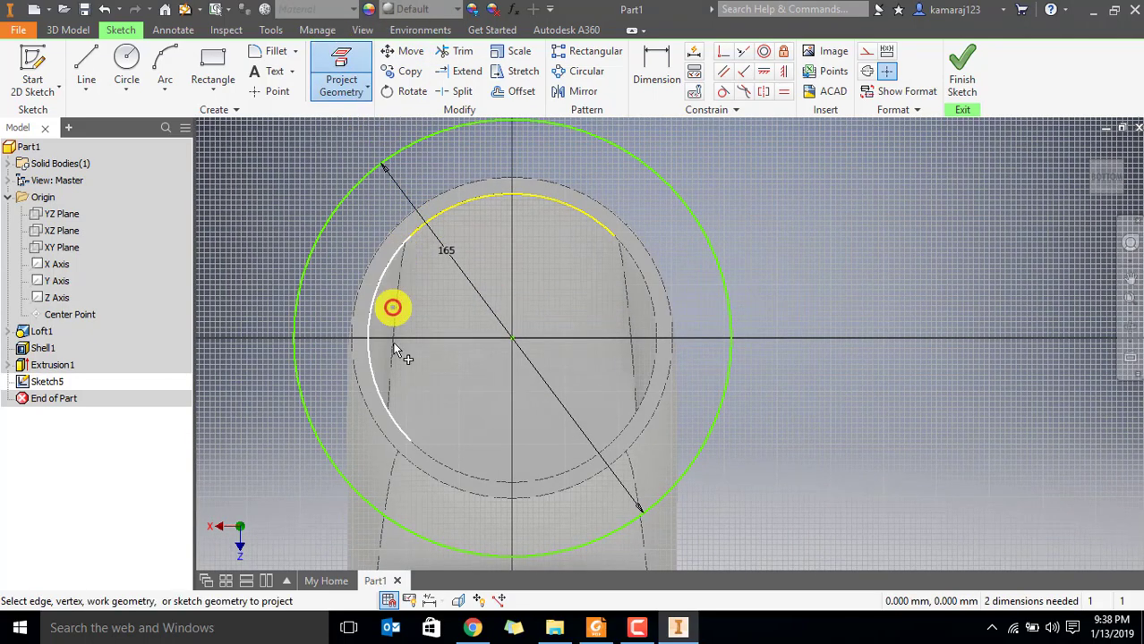
click(428, 457)
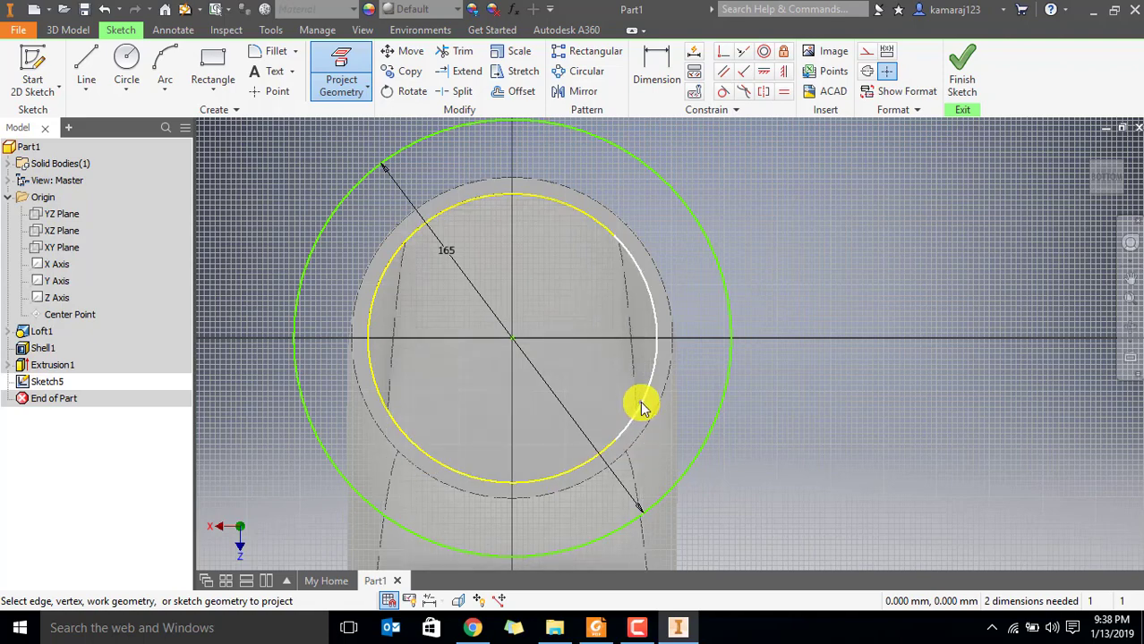
scroll(680, 309, down, 2)
middle_drag(679, 308, 644, 248)
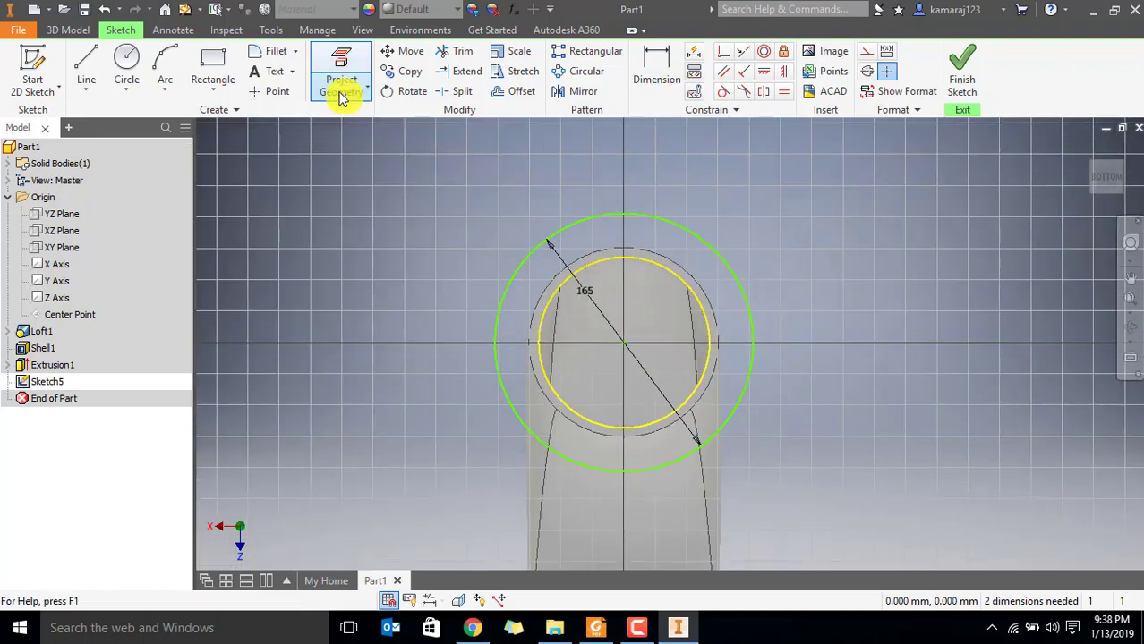
Draw a circle about 109 mm in diameter from the origin, passing through the projected inner edge of the round opening
click(152, 74)
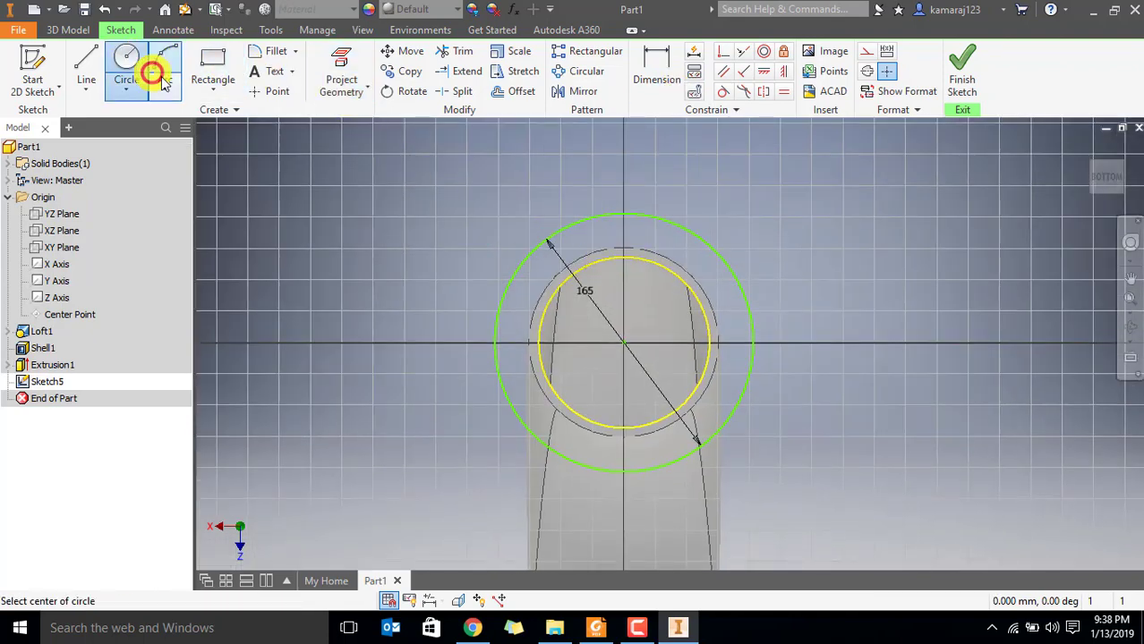
click(624, 343)
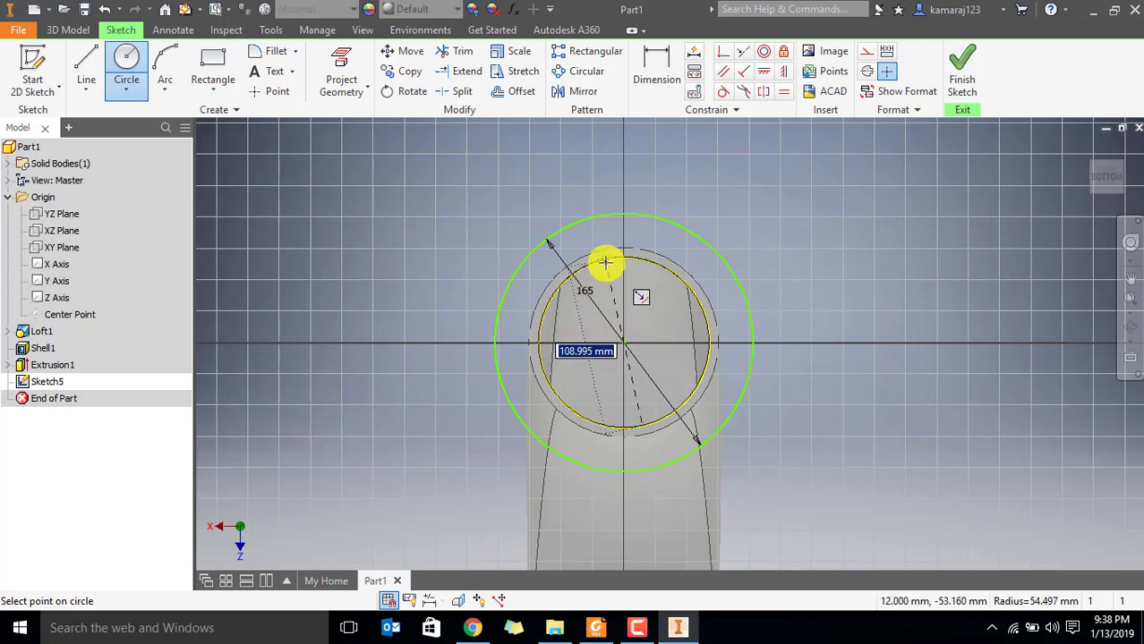
scroll(627, 259, down, 3)
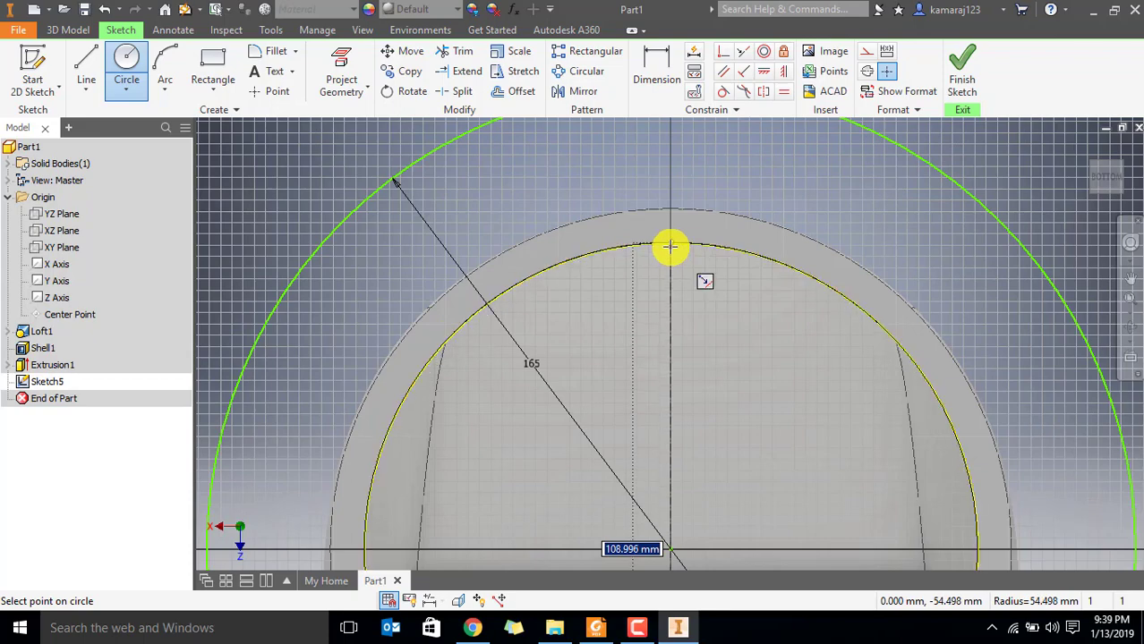
click(669, 247)
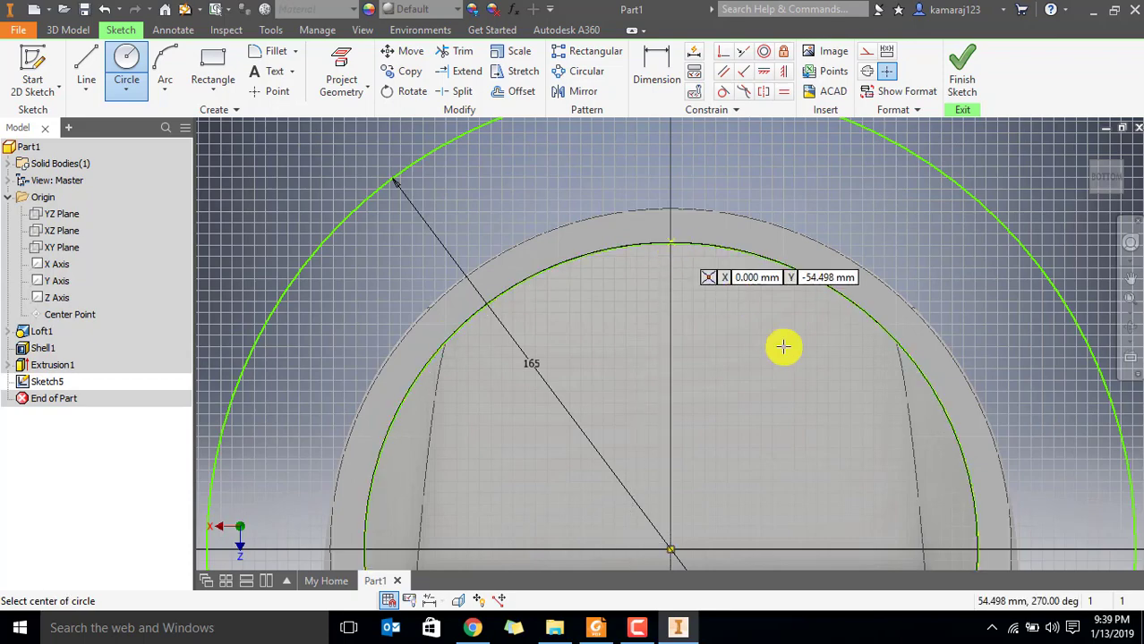
key(Escape)
scroll(769, 362, up, 3)
Draw a vertical construction line from the top of the round end's outer edge to the sketch origin
middle_drag(761, 370, 669, 306)
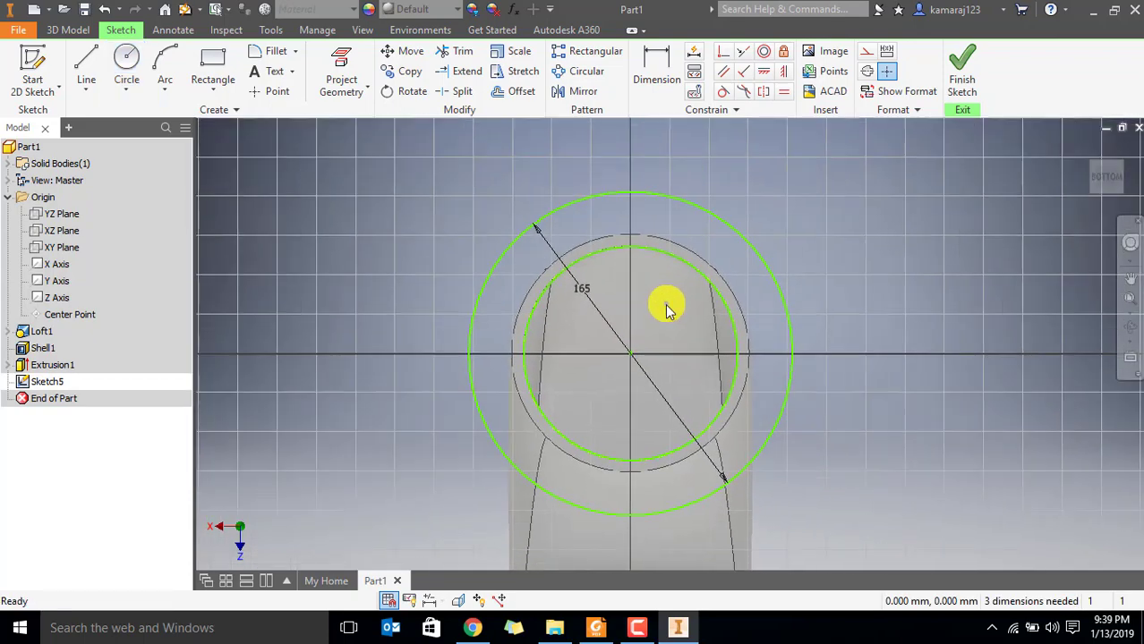
mouse_move(634, 358)
mouse_down()
mouse_move(669, 352)
mouse_move(634, 356)
mouse_up()
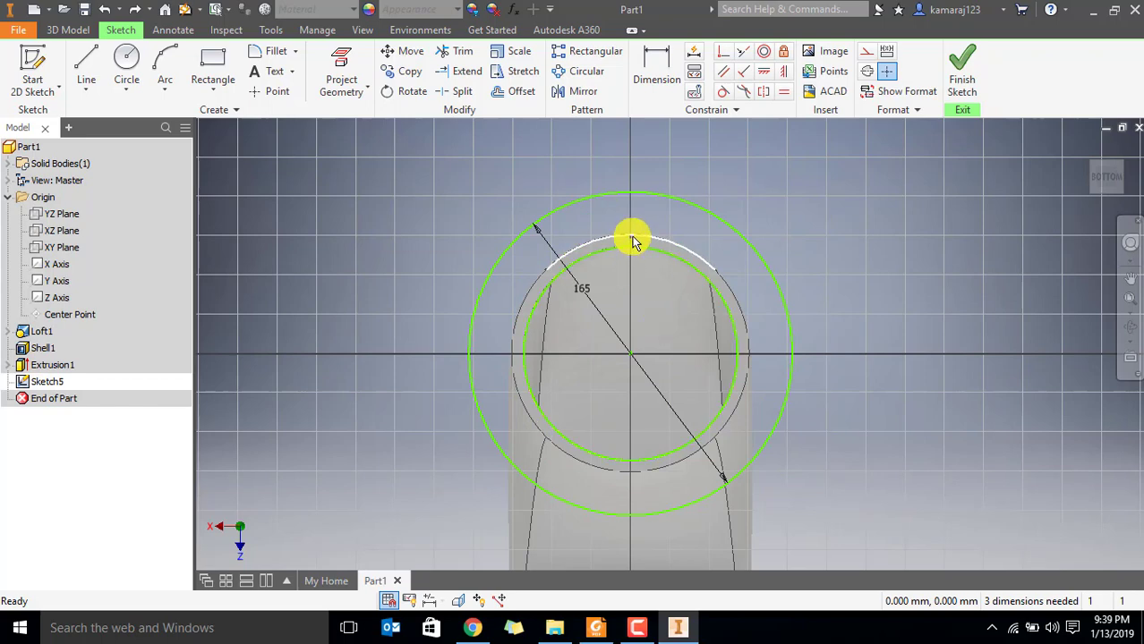
click(89, 59)
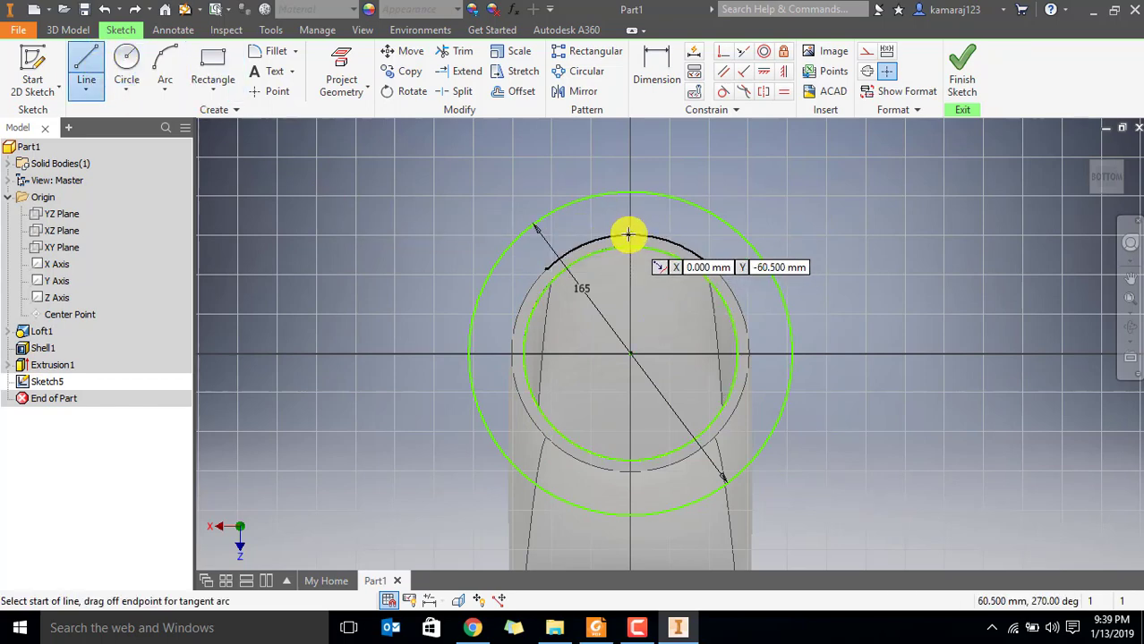
drag(628, 236, 630, 304)
click(630, 354)
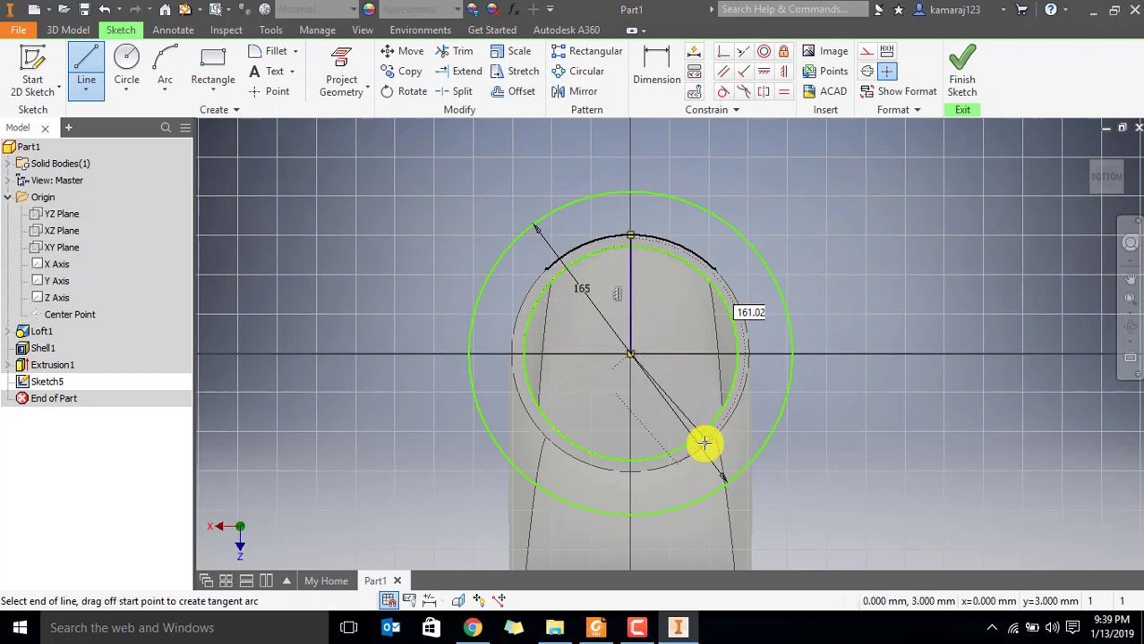
key(Escape)
click(630, 306)
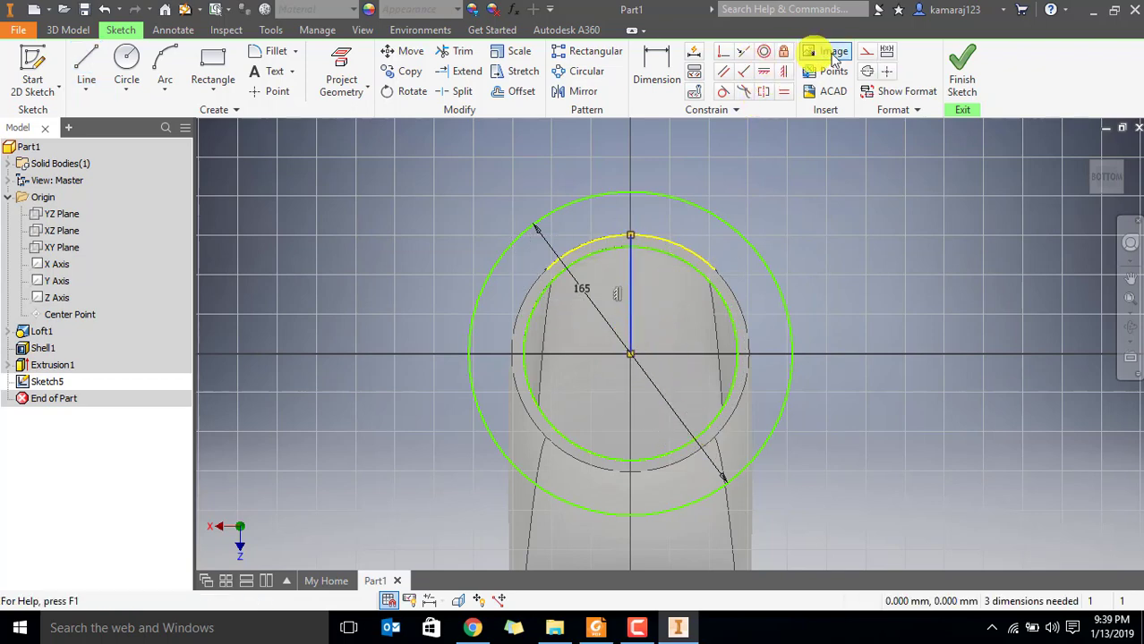
Apply a coincident constraint at the sketch origin and remove the projected outer edge arc
click(732, 312)
click(724, 52)
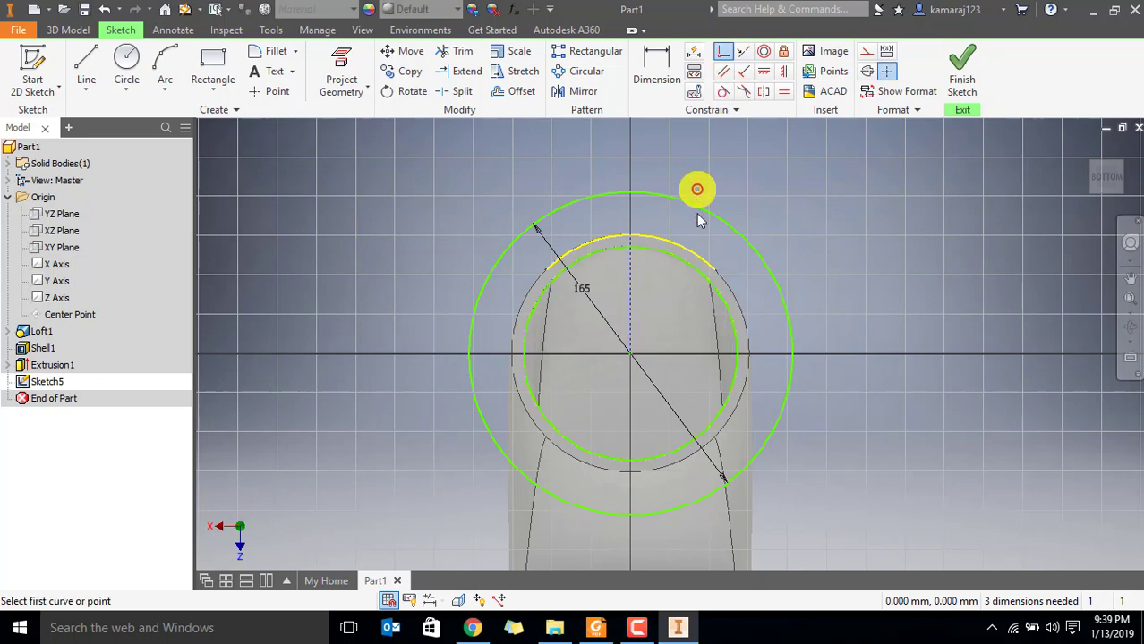
click(631, 353)
key(Escape)
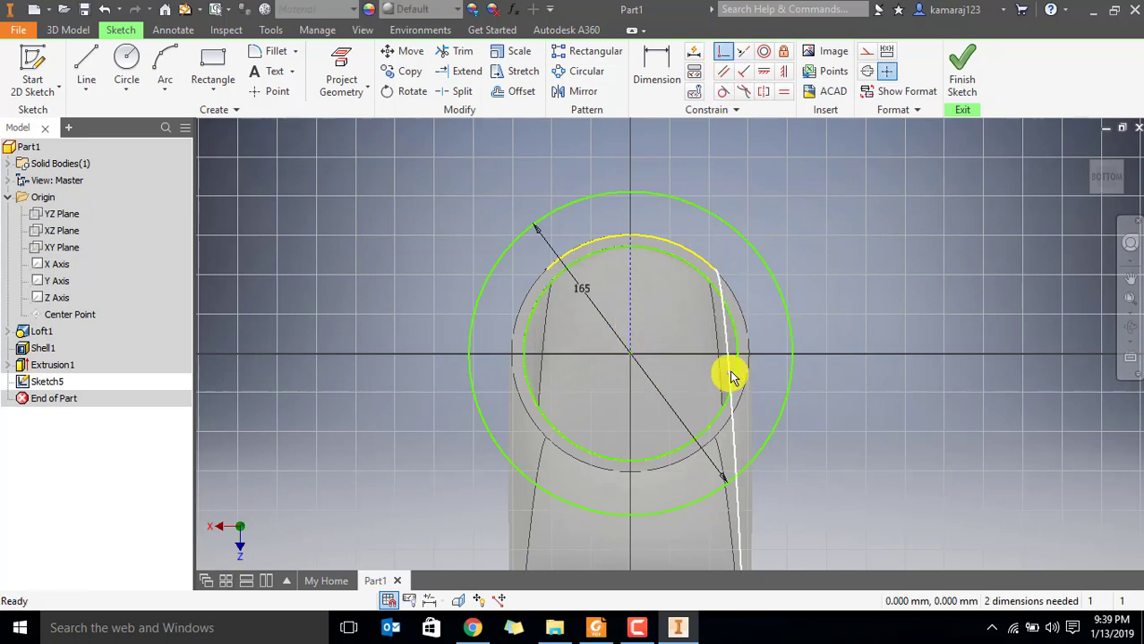
click(688, 254)
middle_drag(829, 242, 796, 282)
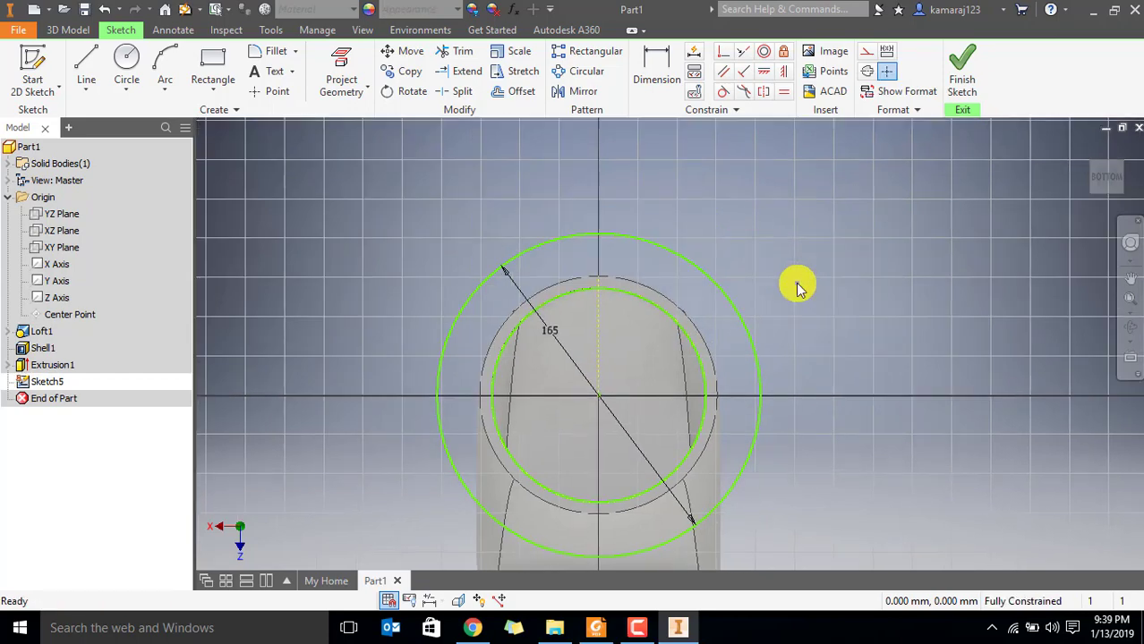
Check the lug dimensions in Par6.pdf in Foxit Reader, then draw a 20 mm diameter circle in Inventor at the top of the 165 mm circle
key(alt+Tab)
key(alt+Tab)
key(alt+Tab)
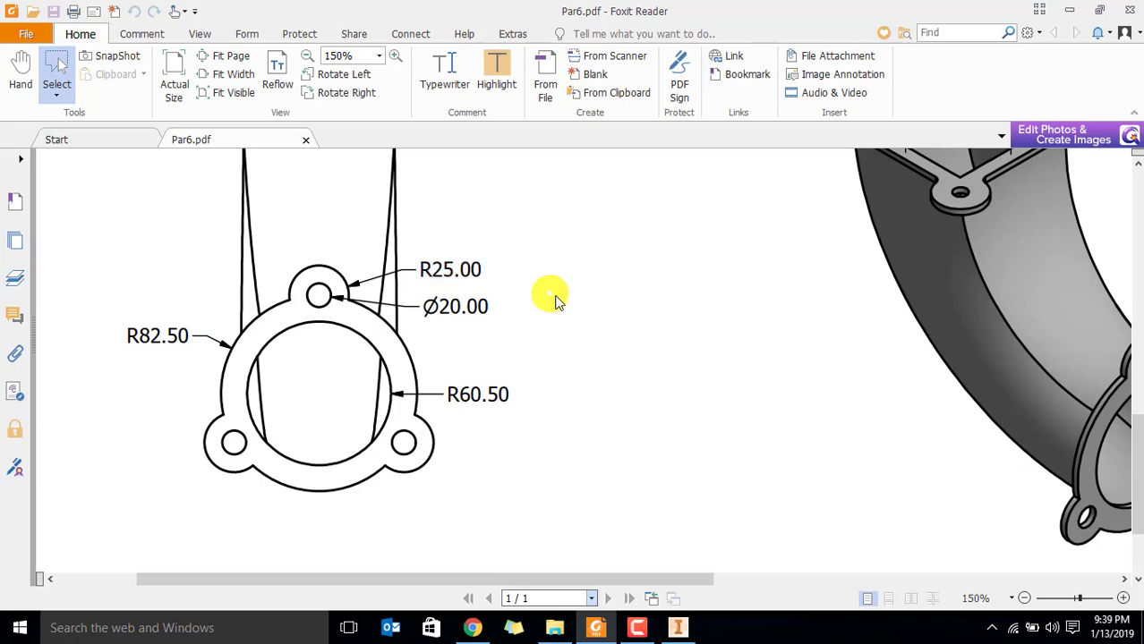
key(alt+Tab)
click(127, 64)
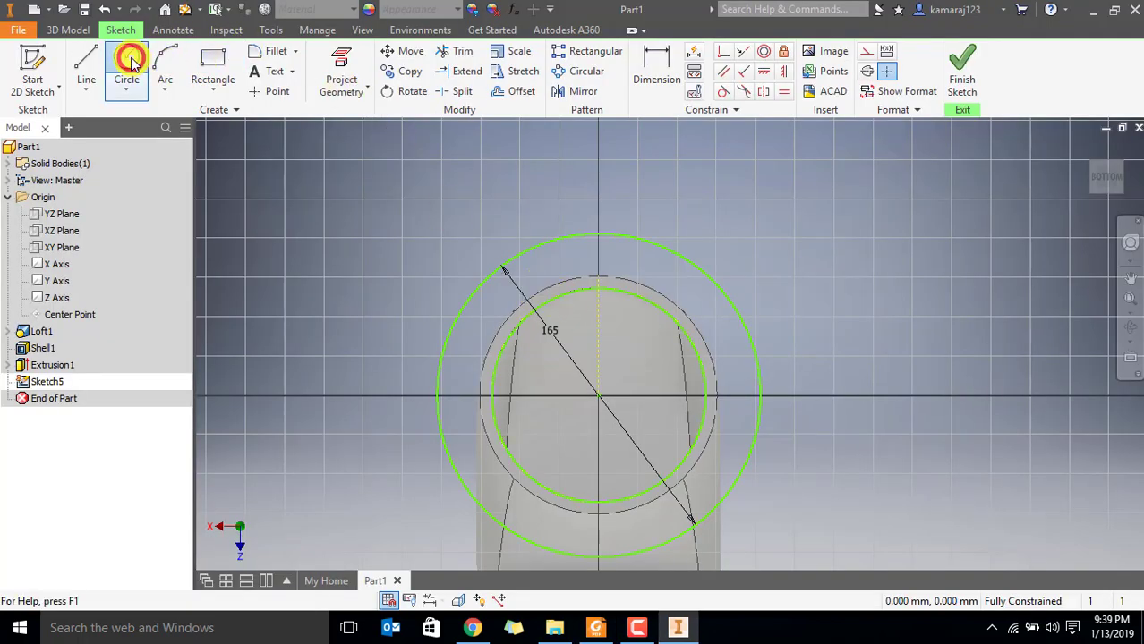
click(598, 234)
text(2)
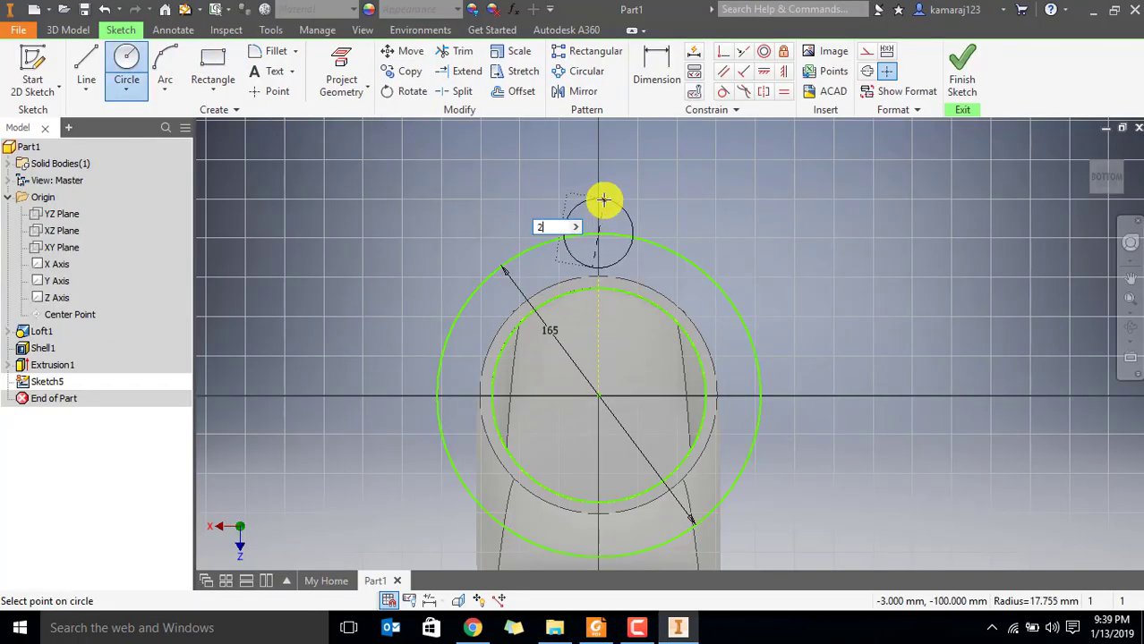
text(0)
key(Return)
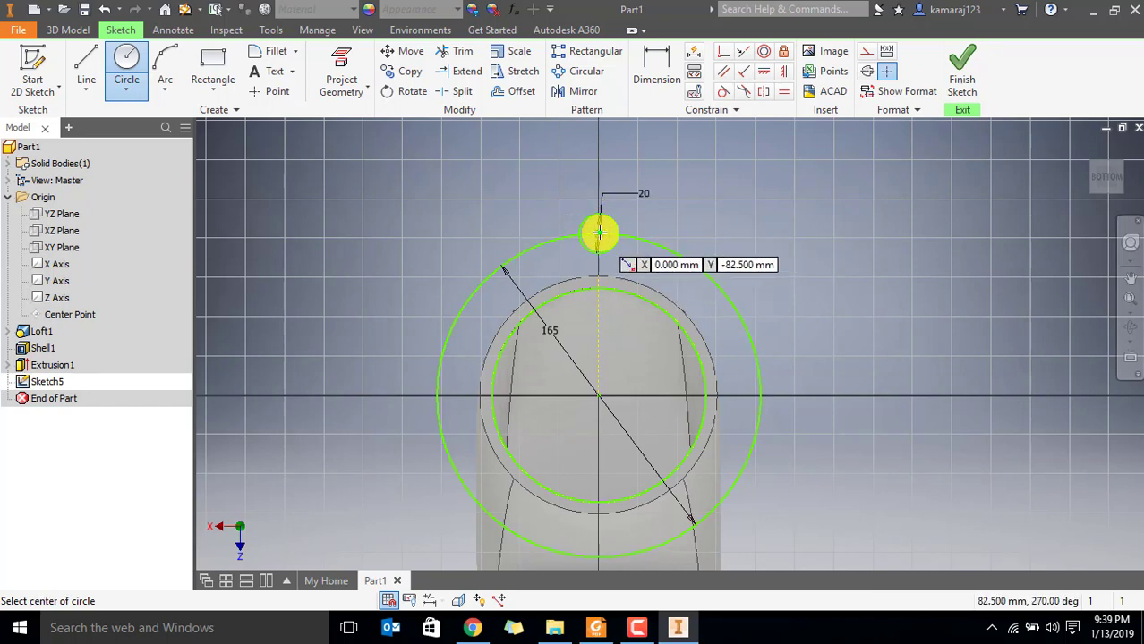
Draw a 50 mm diameter circle concentric with the 20 mm hole circle
click(599, 233)
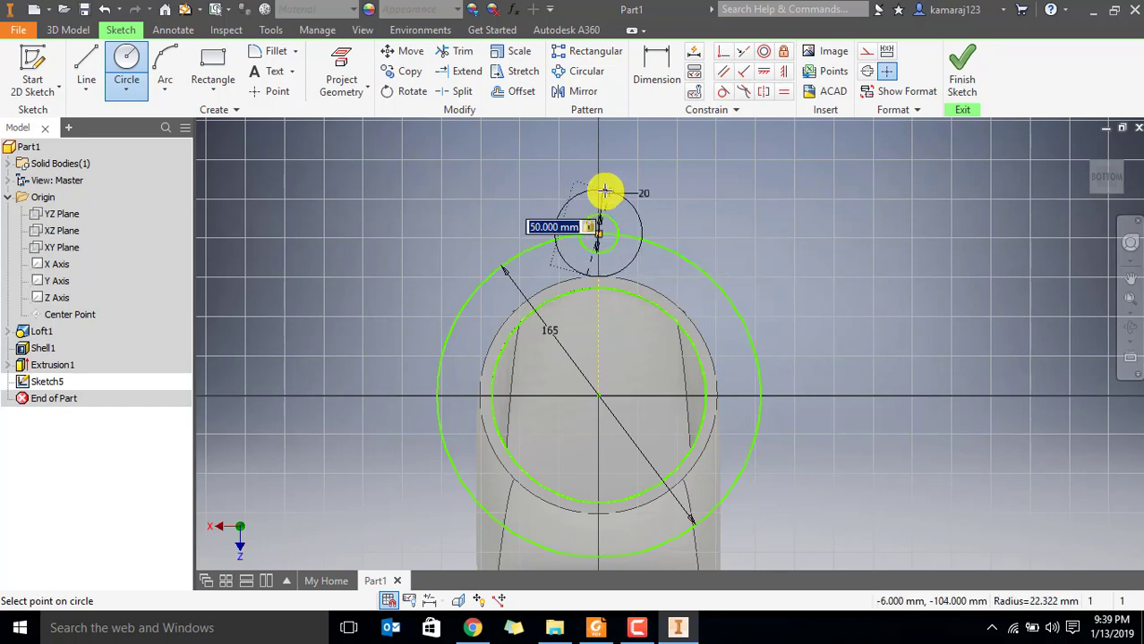
key(Return)
key(Escape)
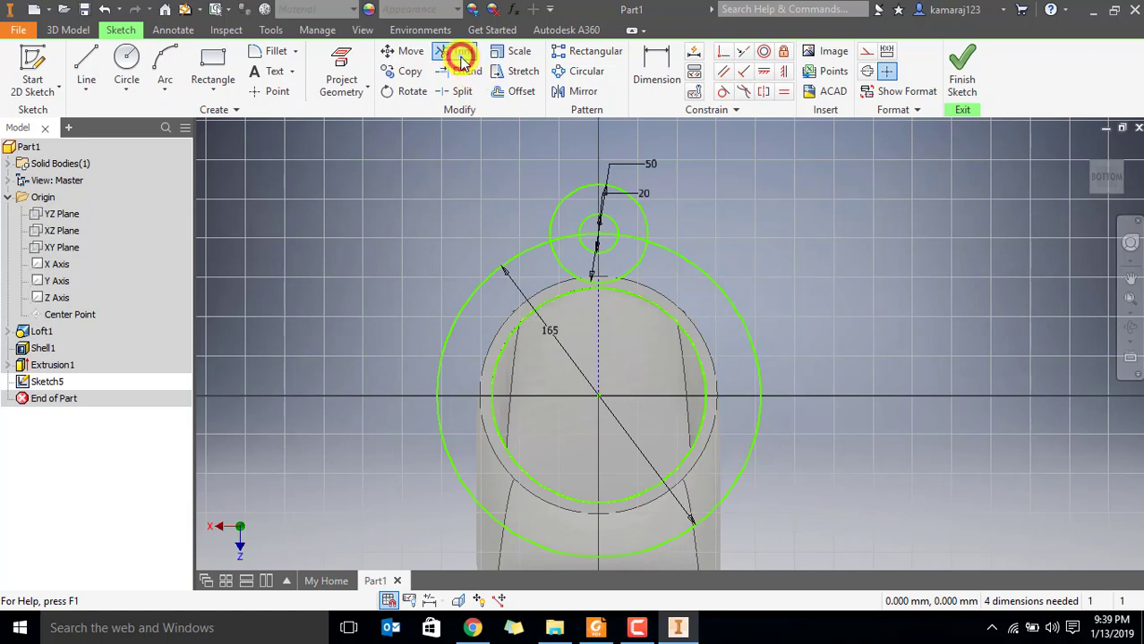
Trim the lower part of the 50 mm circle inside the ring and the 165 mm circle's segment inside the lug
click(461, 53)
click(555, 255)
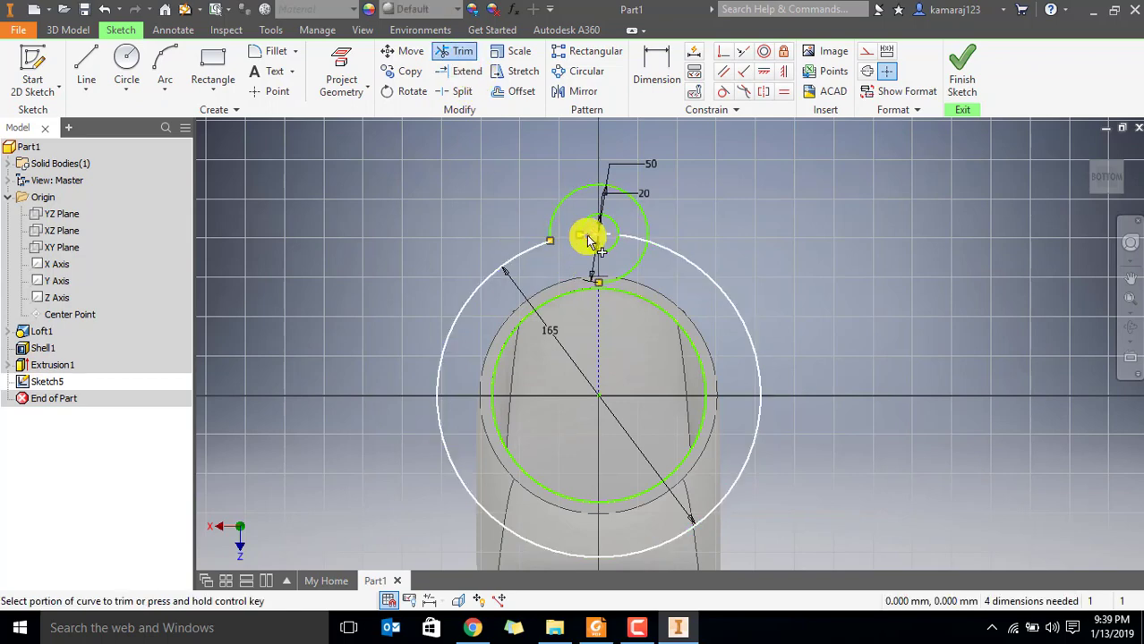
click(589, 238)
click(633, 268)
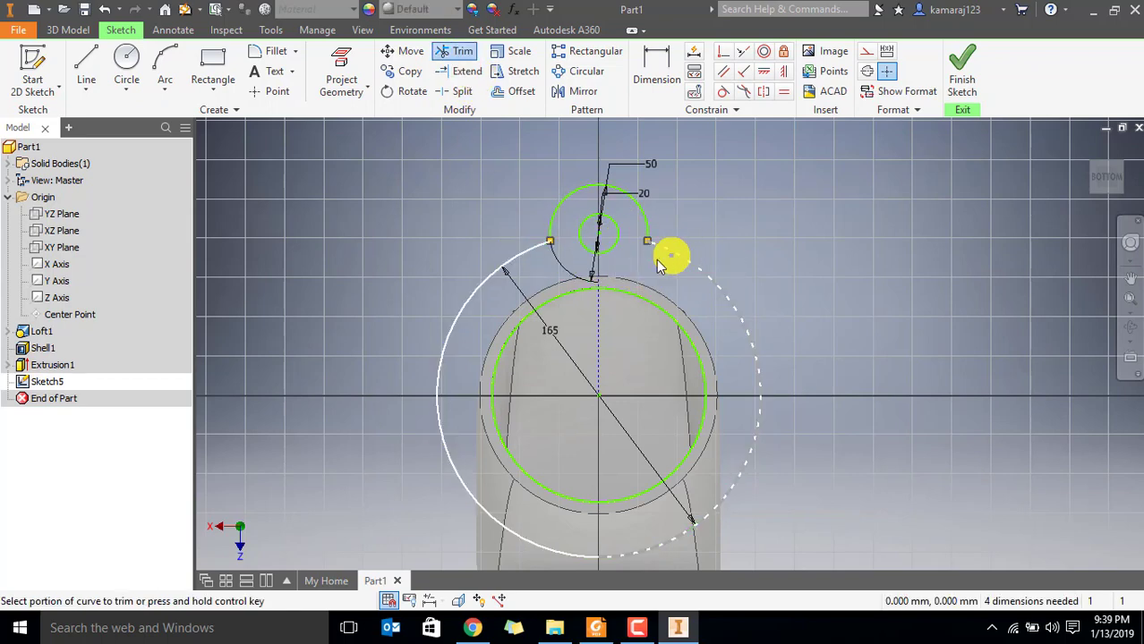
key(Escape)
mouse_move(612, 292)
middle_down()
mouse_move(622, 215)
mouse_move(669, 273)
mouse_move(661, 283)
middle_up()
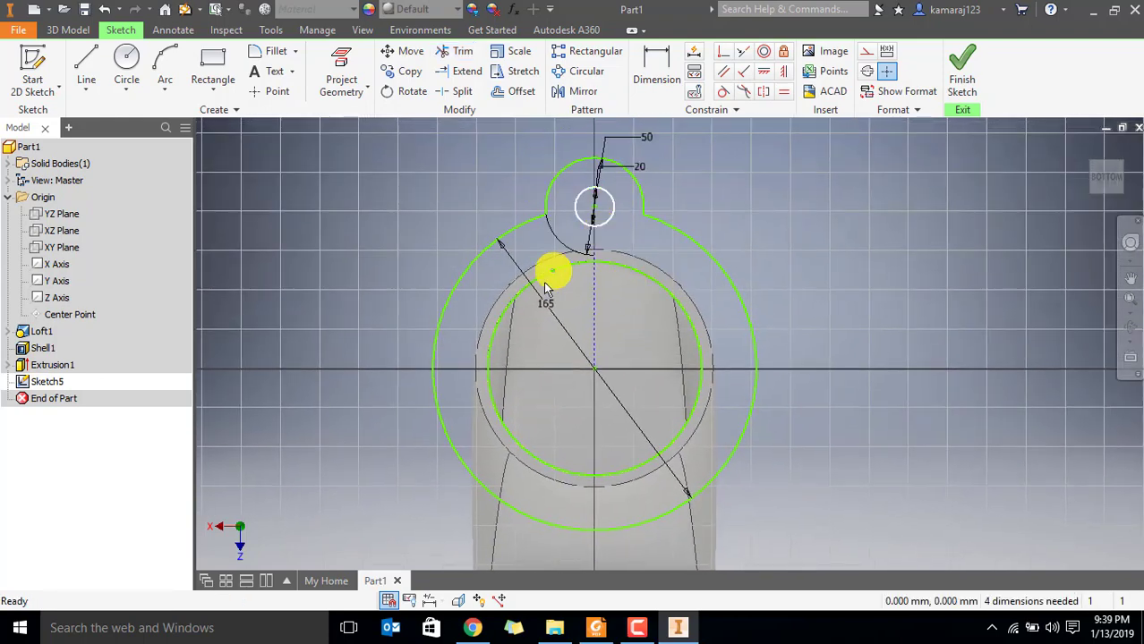
Recheck Par6.pdf, then circular-pattern the lug arc and 20 mm hole circle about the origin with 3 instances over 360 degrees
key(alt+Tab)
key(alt+Tab)
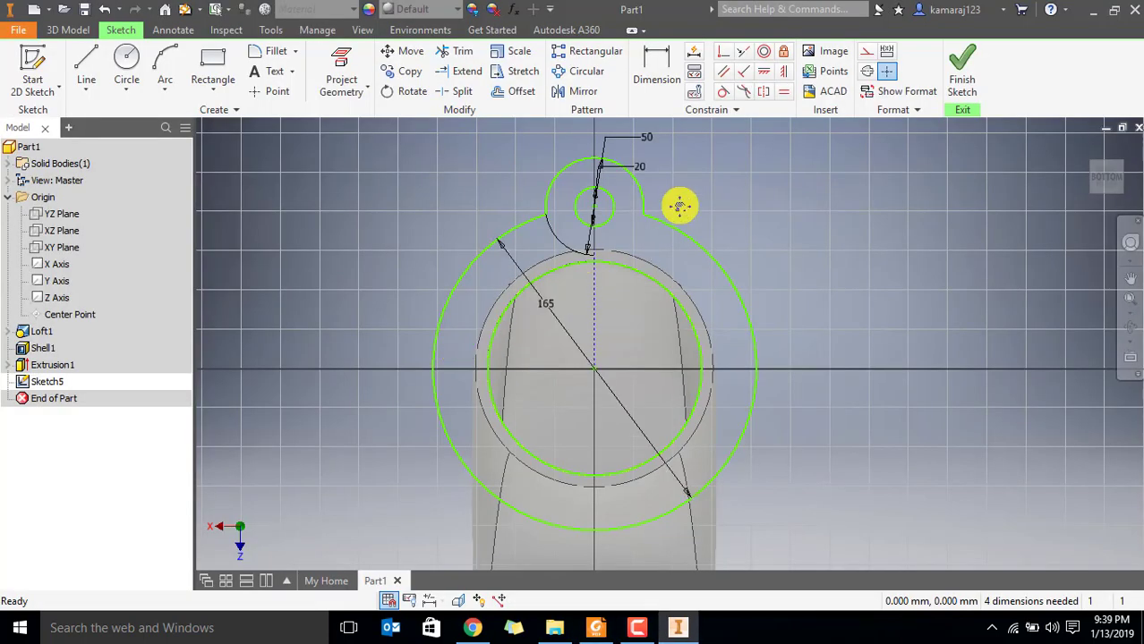
middle_drag(679, 206, 662, 247)
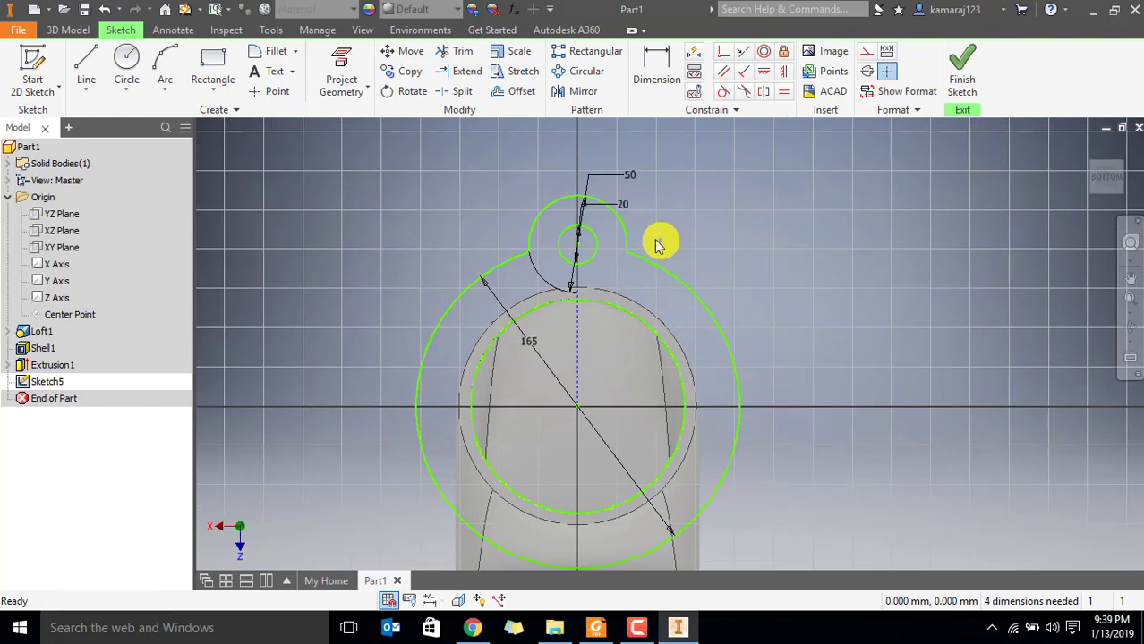
click(580, 75)
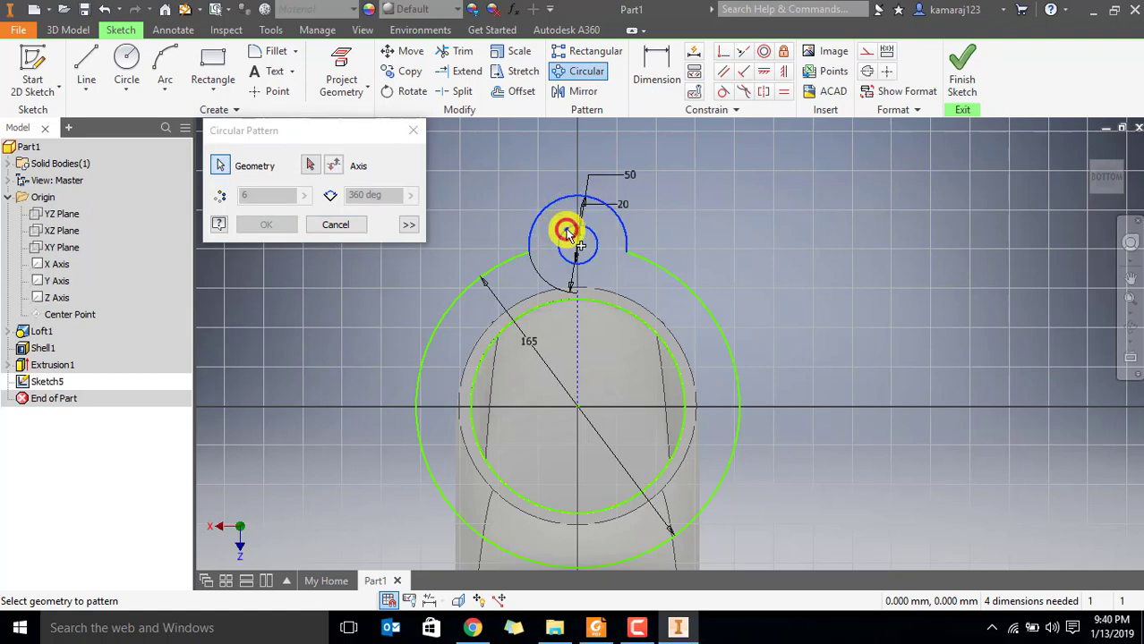
click(310, 166)
click(579, 408)
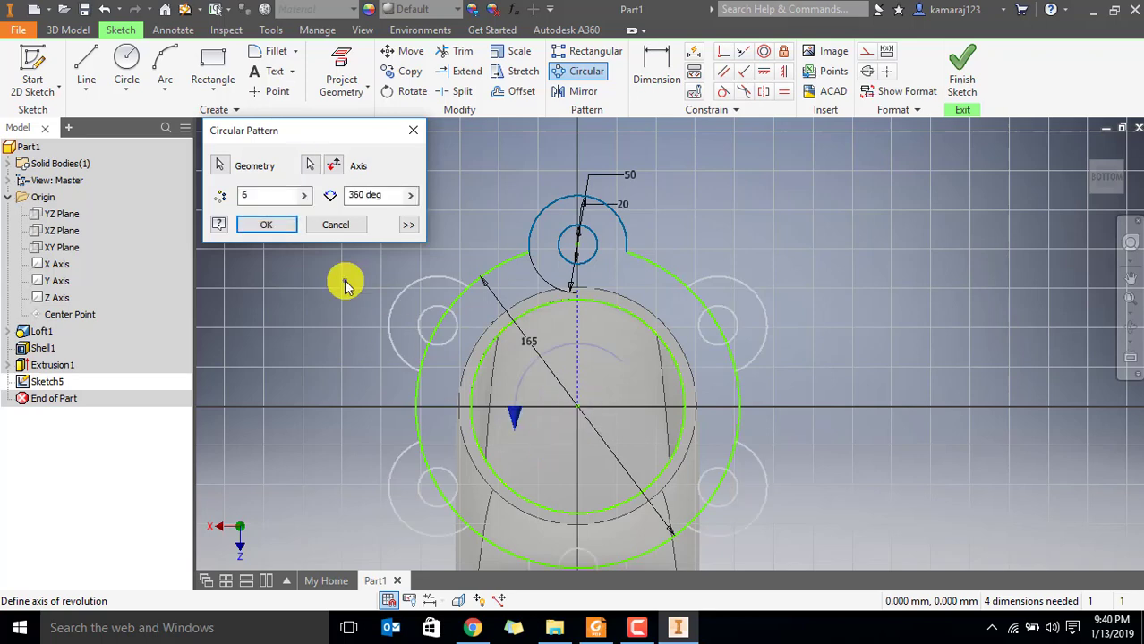
scroll(707, 394, down, 3)
scroll(707, 395, up, 5)
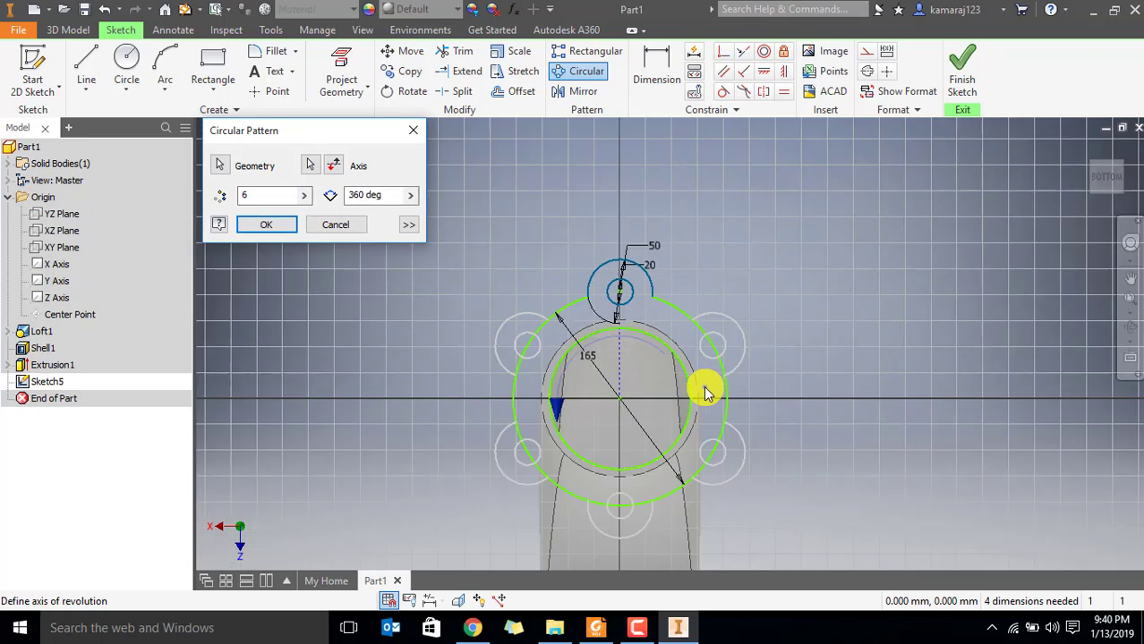
middle_drag(691, 380, 704, 330)
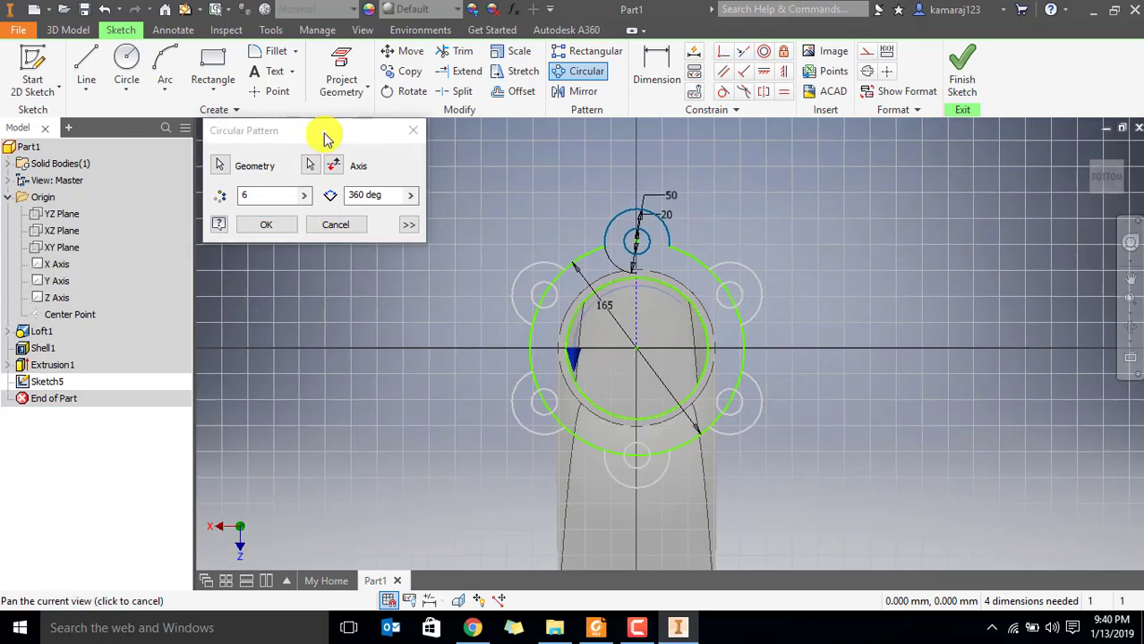
click(242, 197)
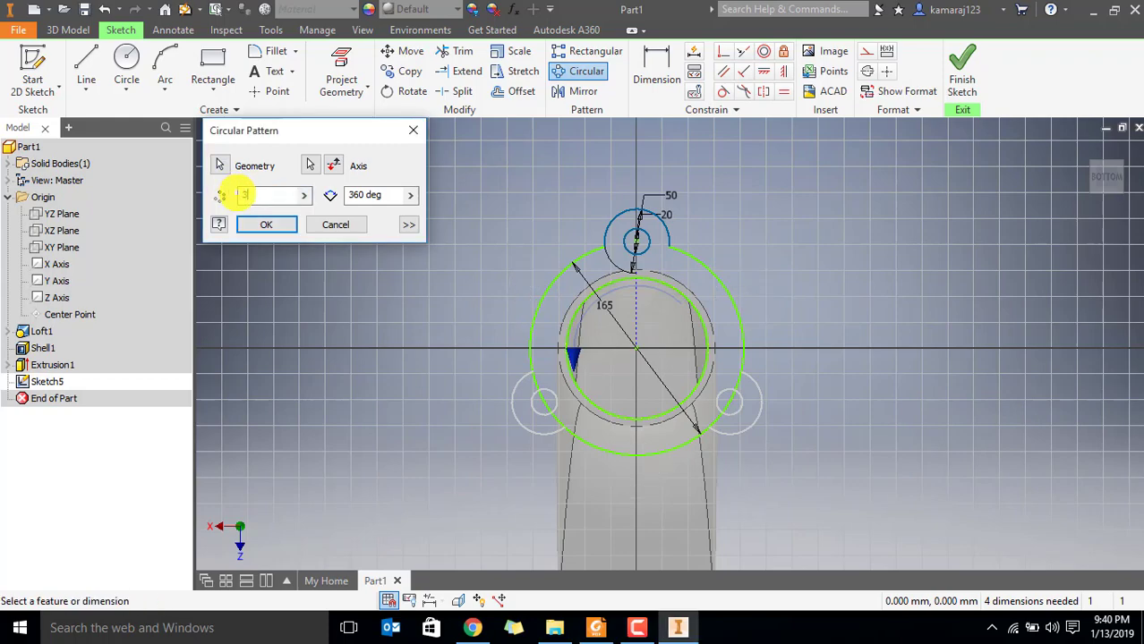
click(280, 231)
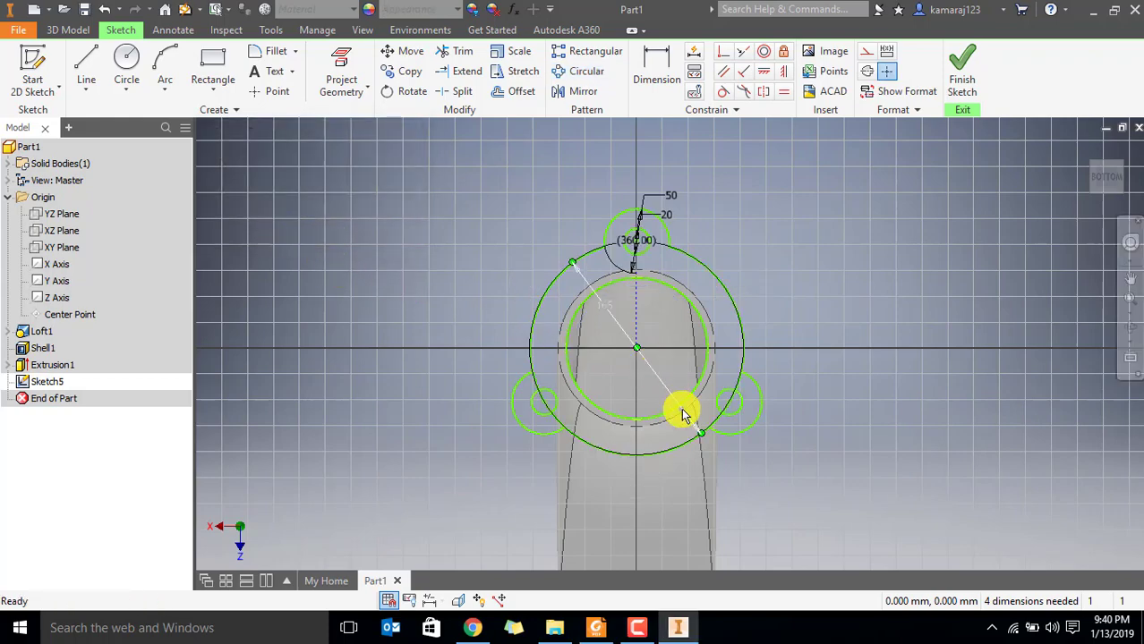
Trim the segments of the 165 mm circle that cross the two lower lugs
scroll(683, 404, up, 3)
middle_drag(659, 396, 702, 383)
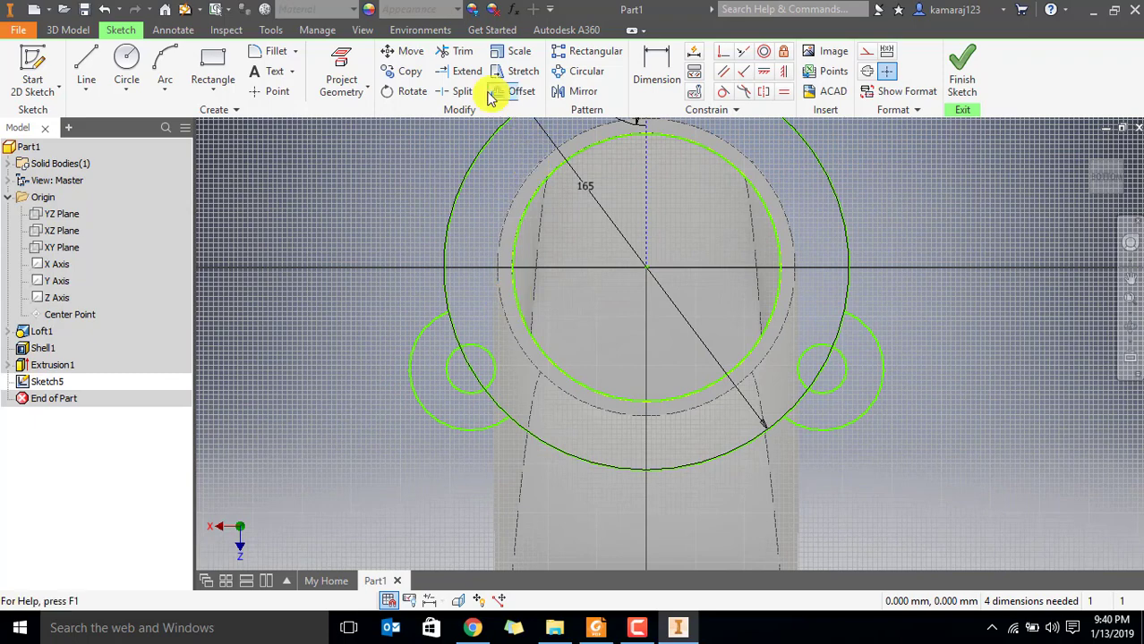
click(456, 51)
click(450, 326)
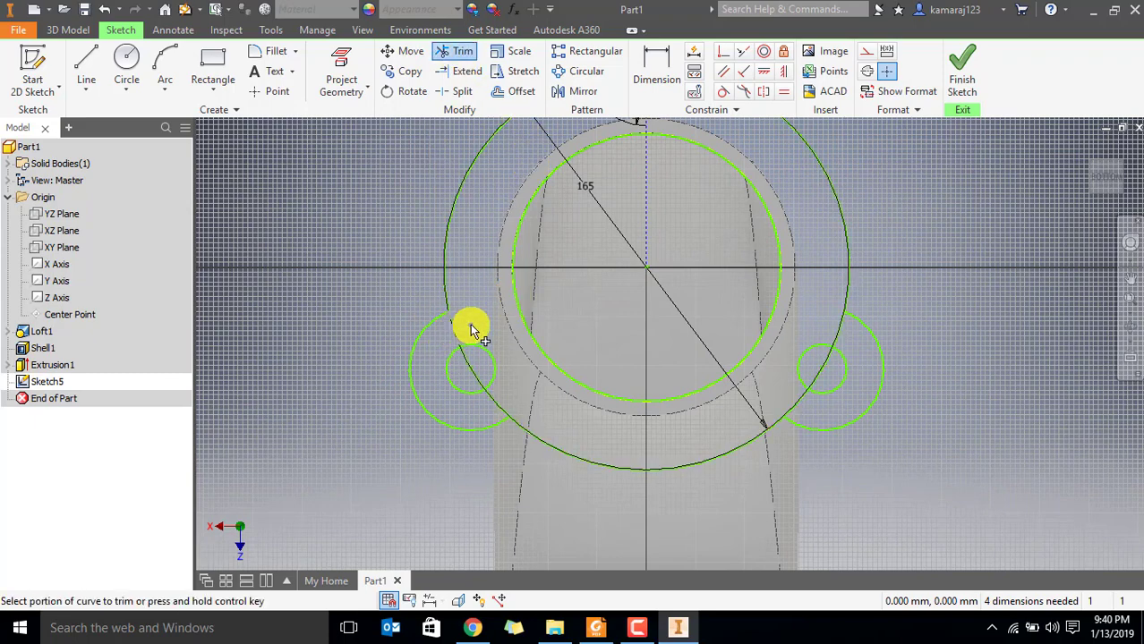
click(483, 390)
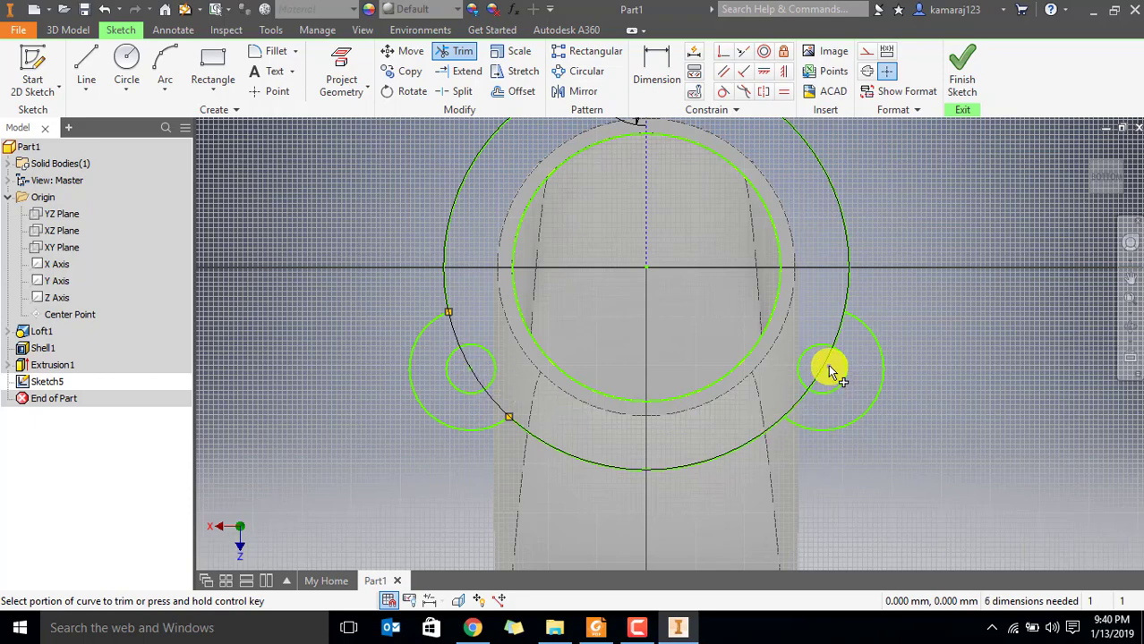
click(810, 387)
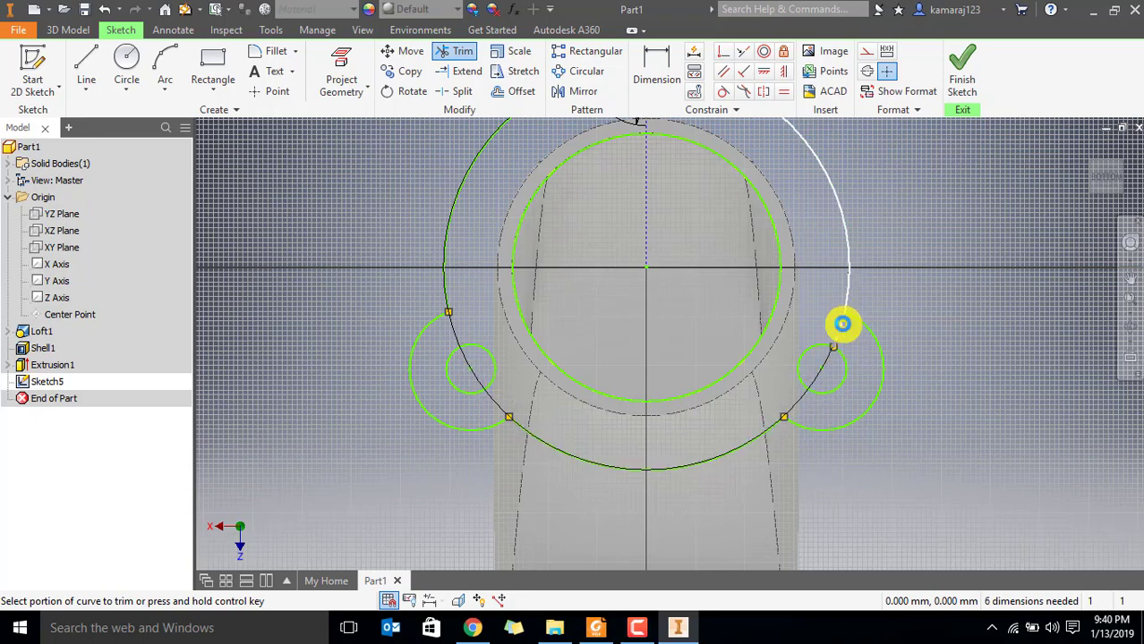
Finish the flange sketch and extrude the three-lug flange profile 6 mm, joined to the duct
scroll(927, 392, down, 5)
scroll(949, 328, up, 3)
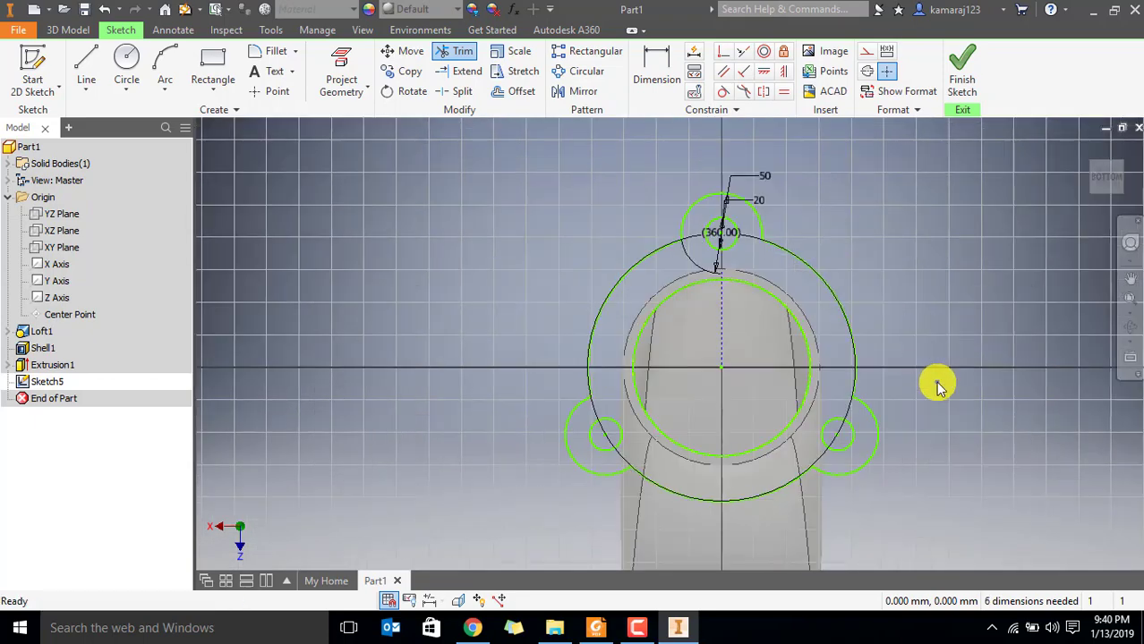
mouse_move(936, 384)
middle_down()
mouse_move(870, 346)
mouse_move(832, 339)
mouse_move(823, 353)
mouse_move(838, 356)
middle_up()
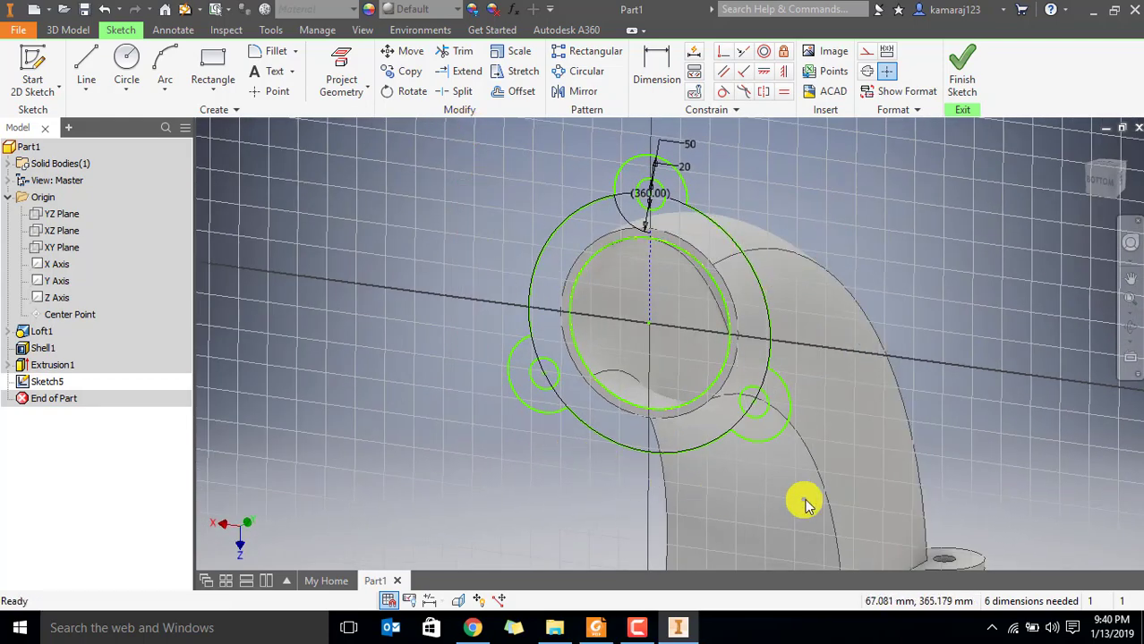
click(963, 68)
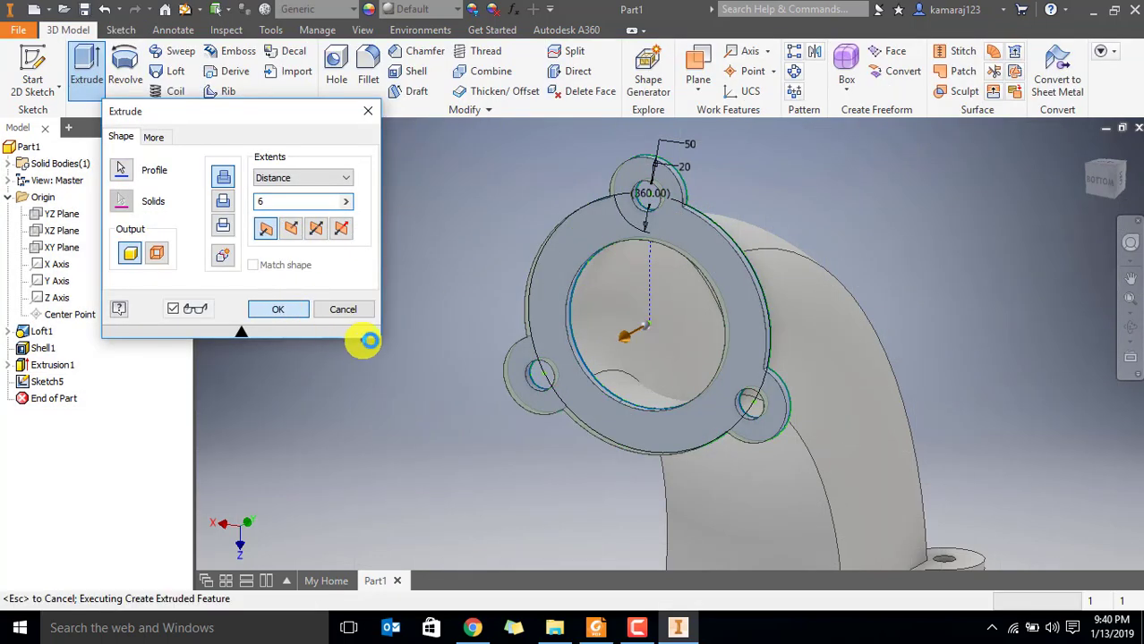
Examine the duct and both of its flanges from several viewing angles
mouse_move(685, 251)
shift+middle_down()
mouse_move(848, 299)
mouse_move(878, 368)
mouse_move(809, 351)
mouse_move(922, 352)
mouse_move(805, 350)
mouse_move(592, 301)
mouse_move(673, 327)
mouse_move(578, 327)
mouse_move(618, 204)
mouse_move(608, 296)
mouse_move(622, 246)
mouse_move(698, 259)
shift+middle_up()
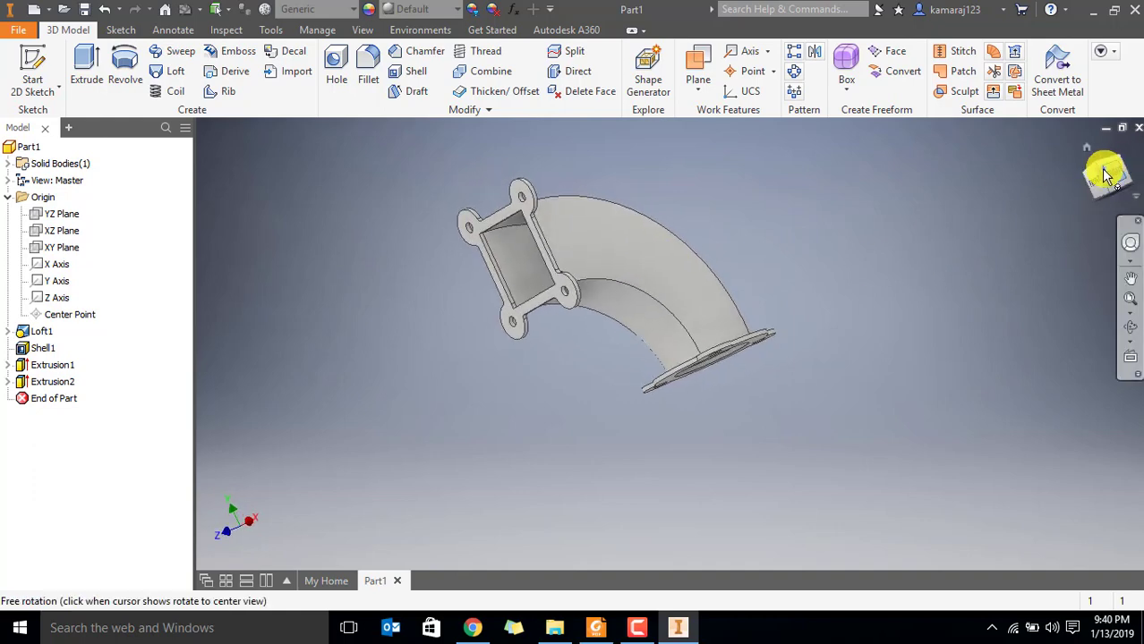
click(1101, 170)
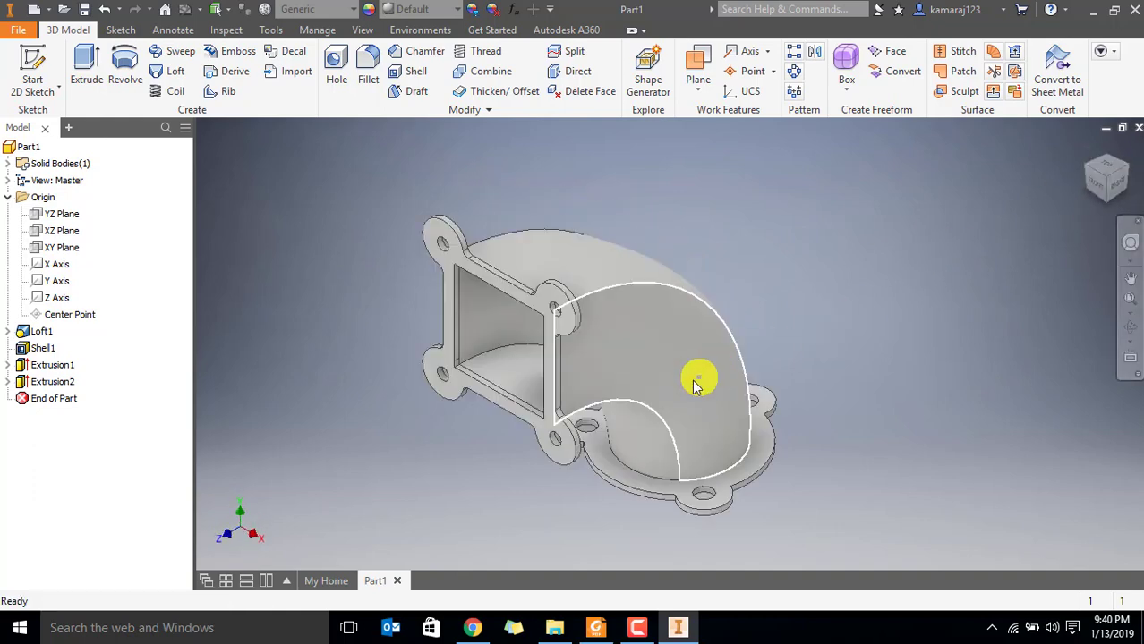
shift+middle_drag(607, 402, 693, 355)
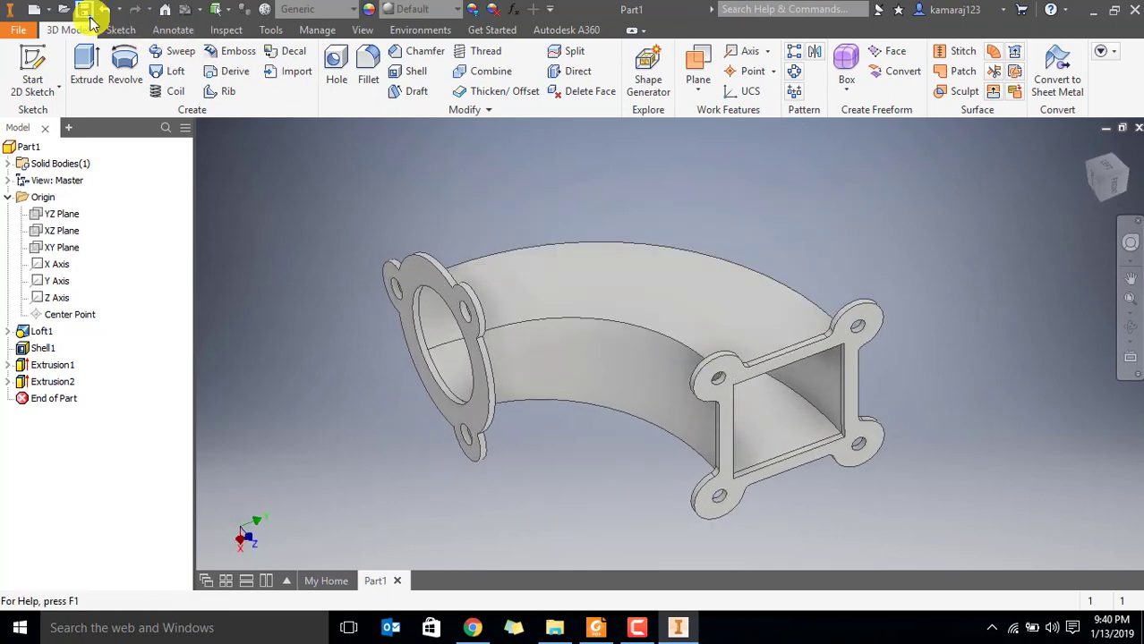
click(35, 10)
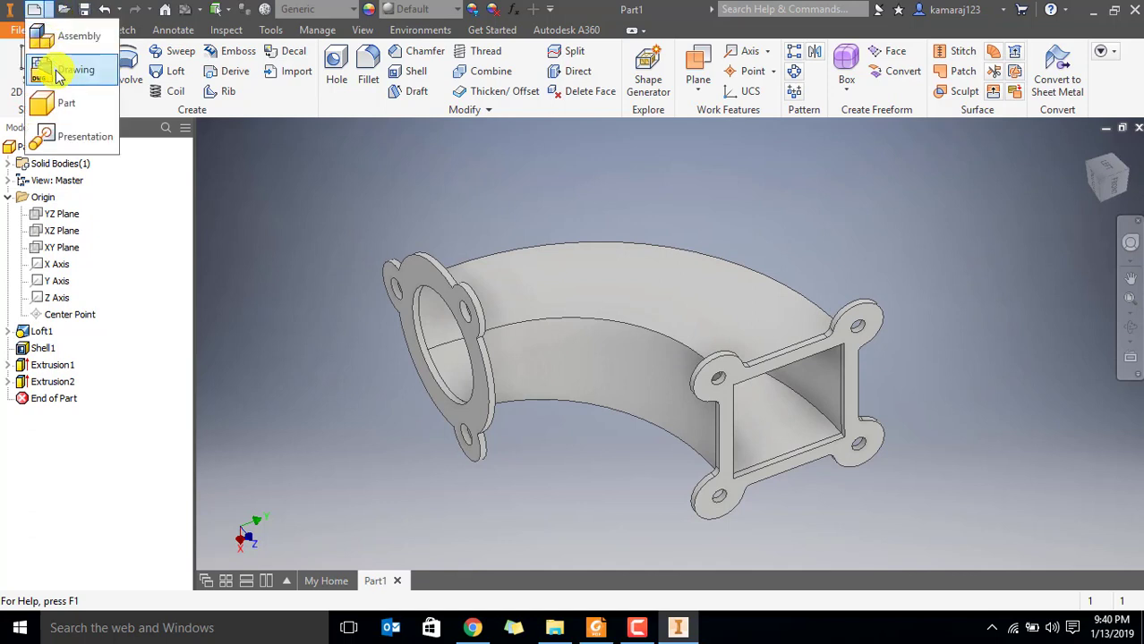
click(569, 220)
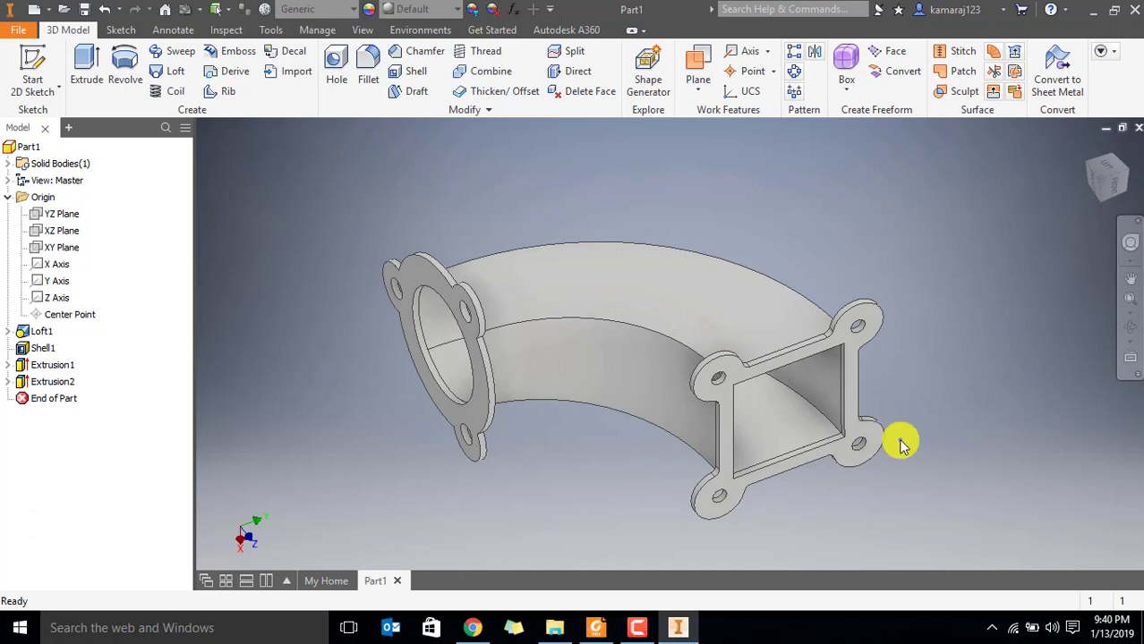
middle_drag(562, 442, 587, 403)
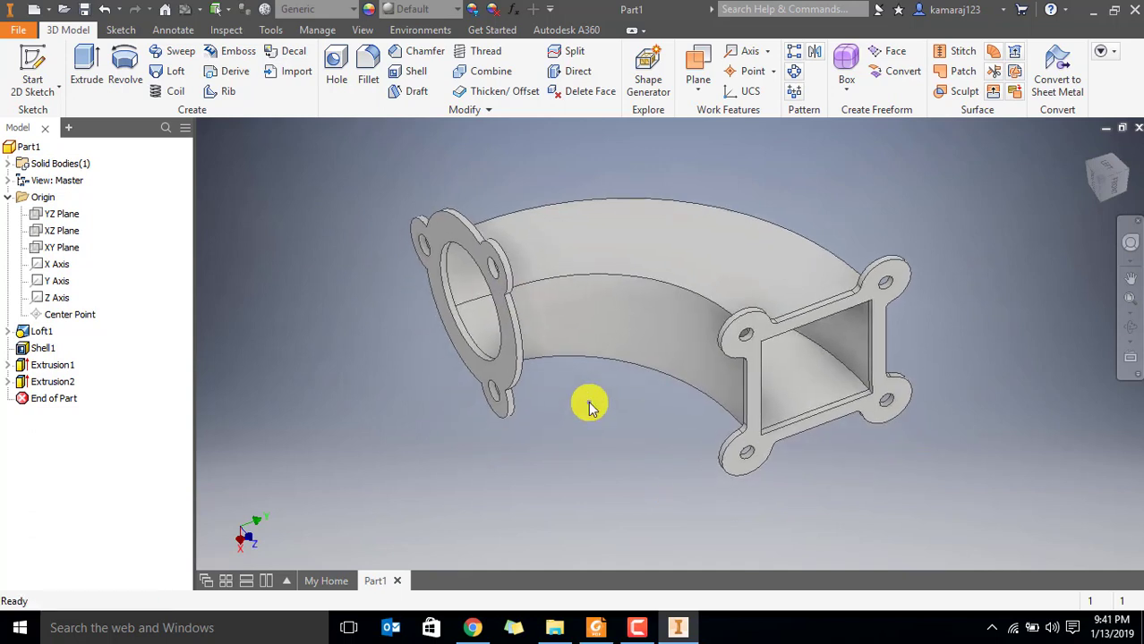